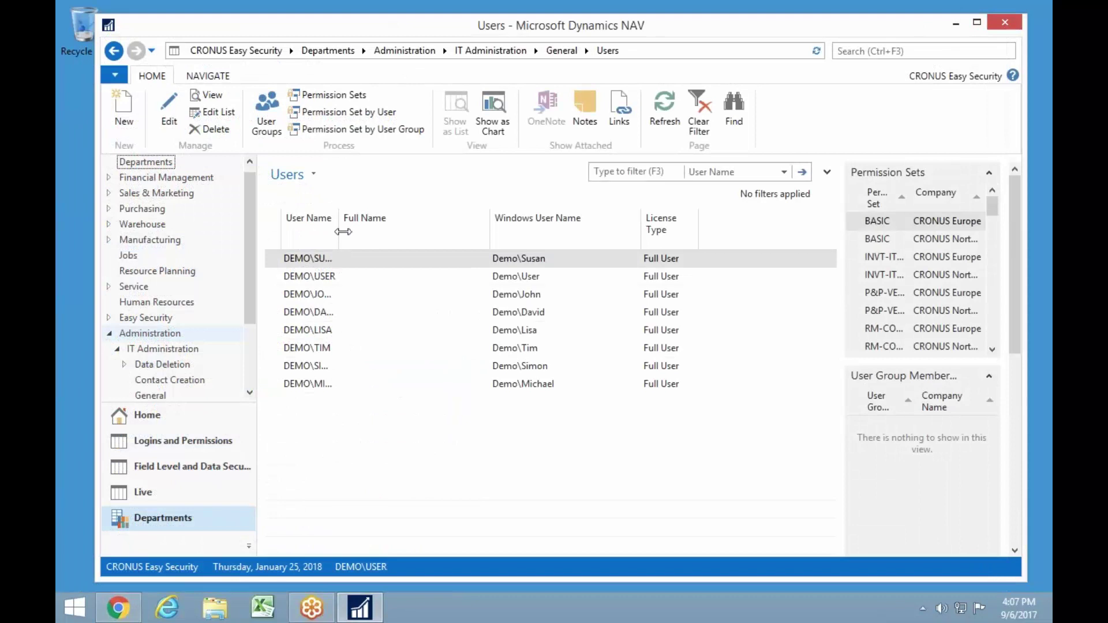
- Widen the User Name column in the Users list and open the card of the last user listed
left_click_drag(338, 228, 413, 229)
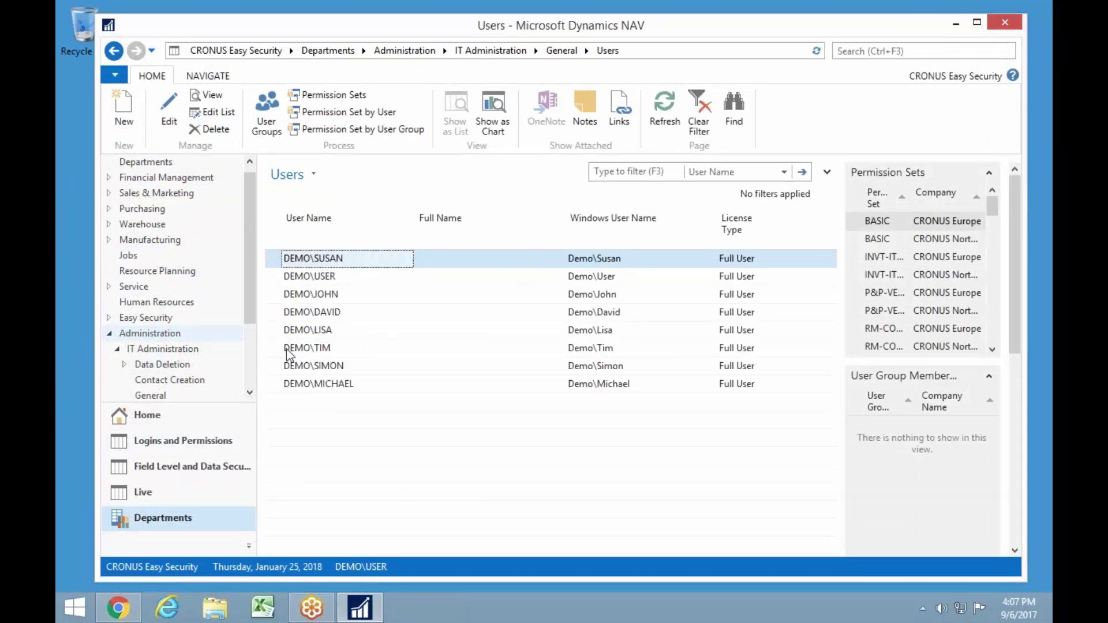
left_click(281, 386)
double_click(280, 386)
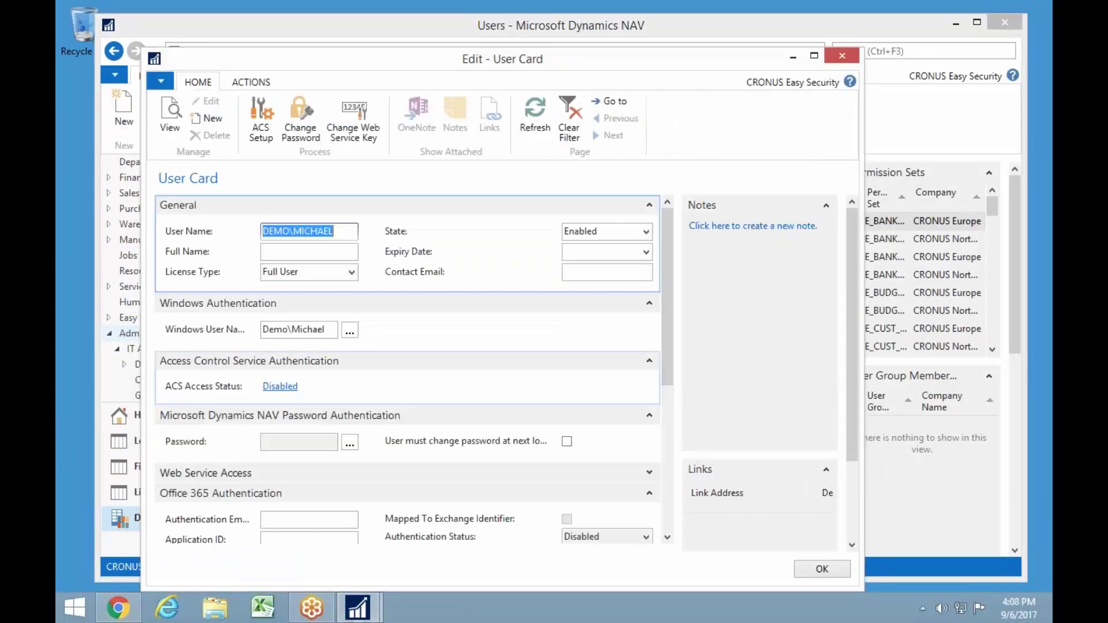
- Review the user permission sets and companies assigned on the user card, and close the card
scroll(540, 427, "down", 5)
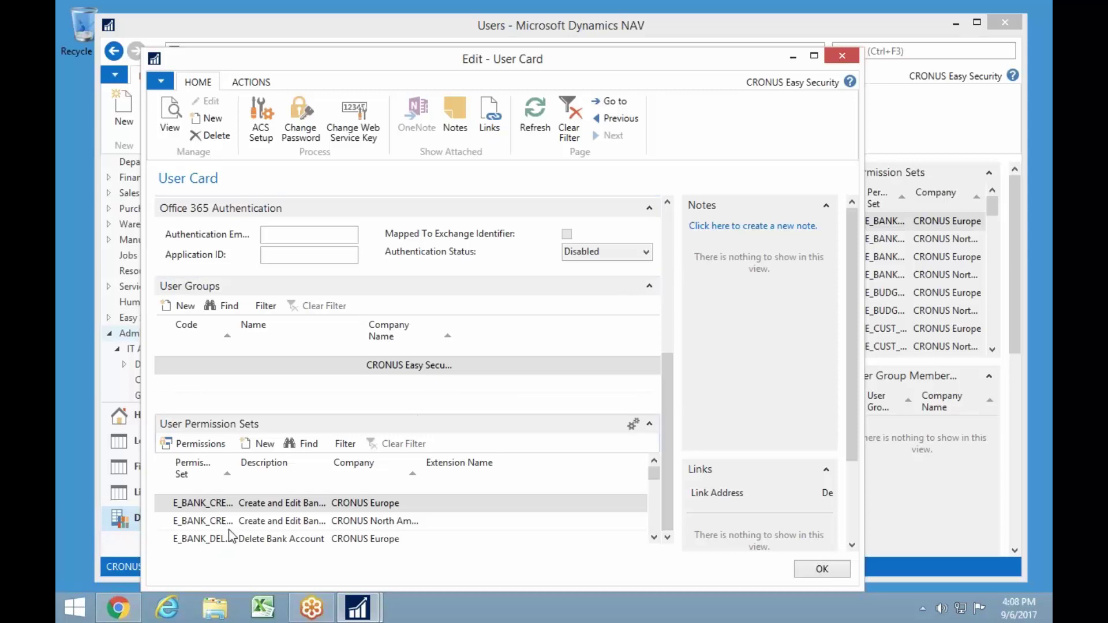
scroll(228, 530, "down", 5)
scroll(224, 539, "down", 3)
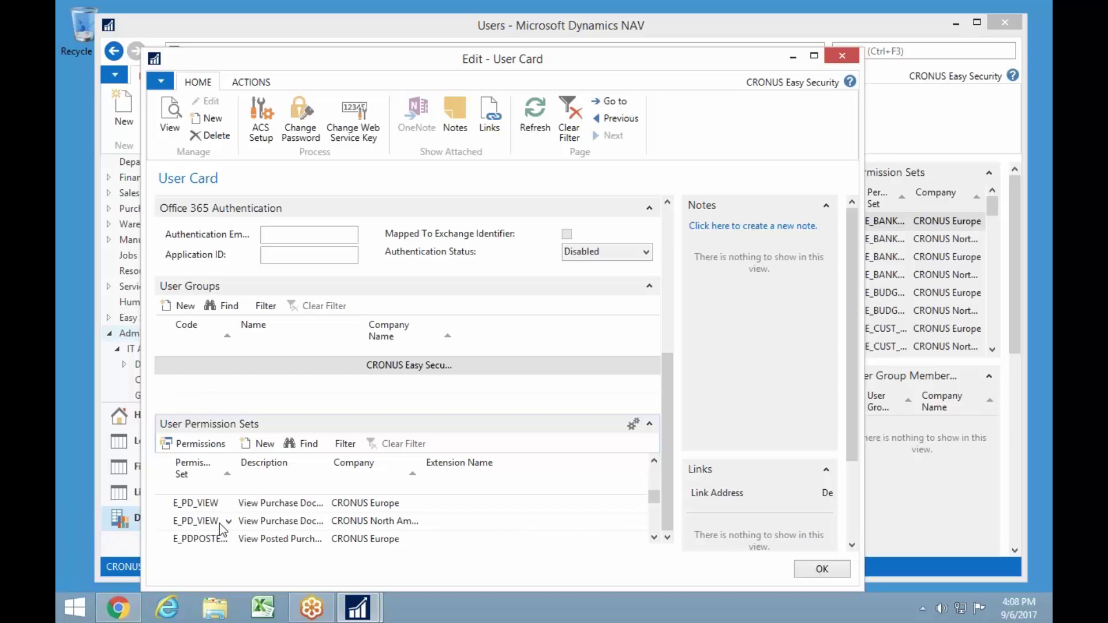
scroll(289, 531, "down", 5)
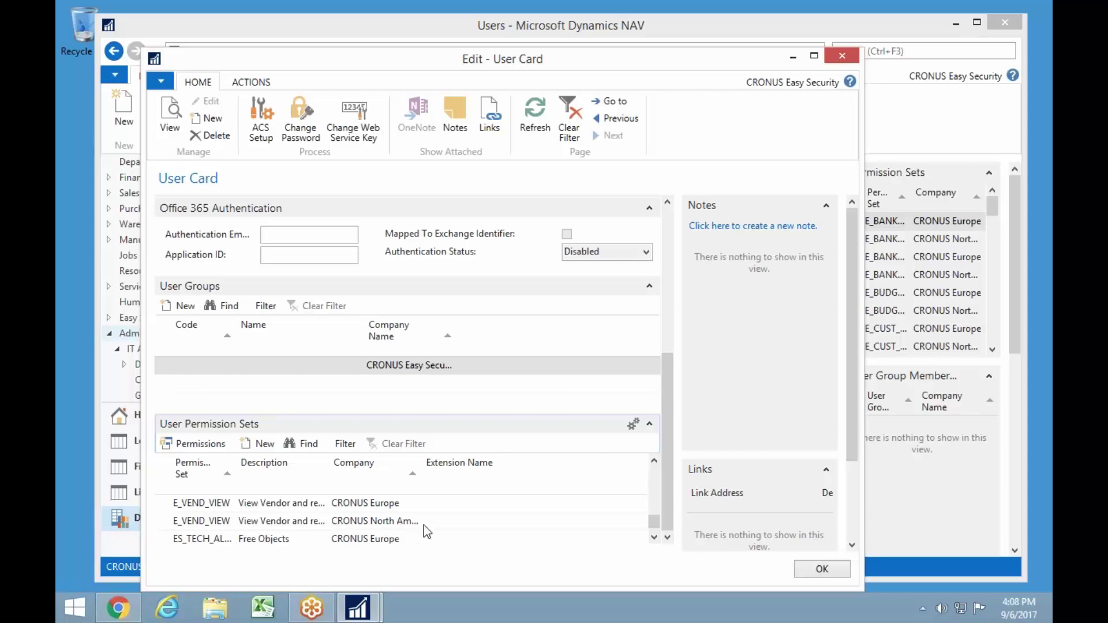
key("Escape")
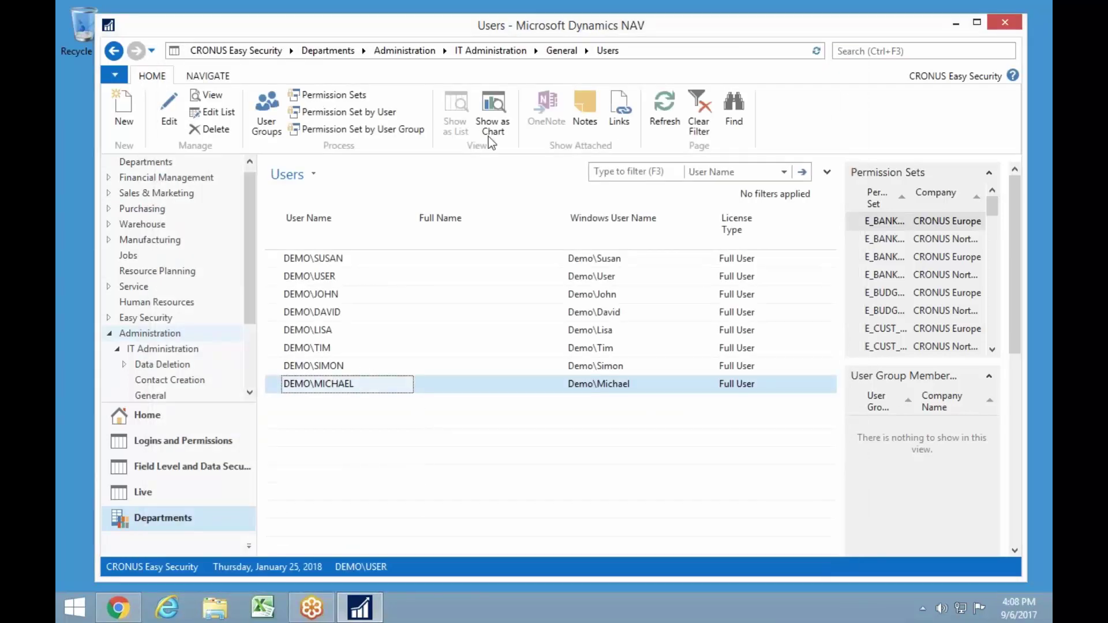
- Open the Permission Sets list from the General page of IT Administration and widen its Permission Set column
left_click(562, 51)
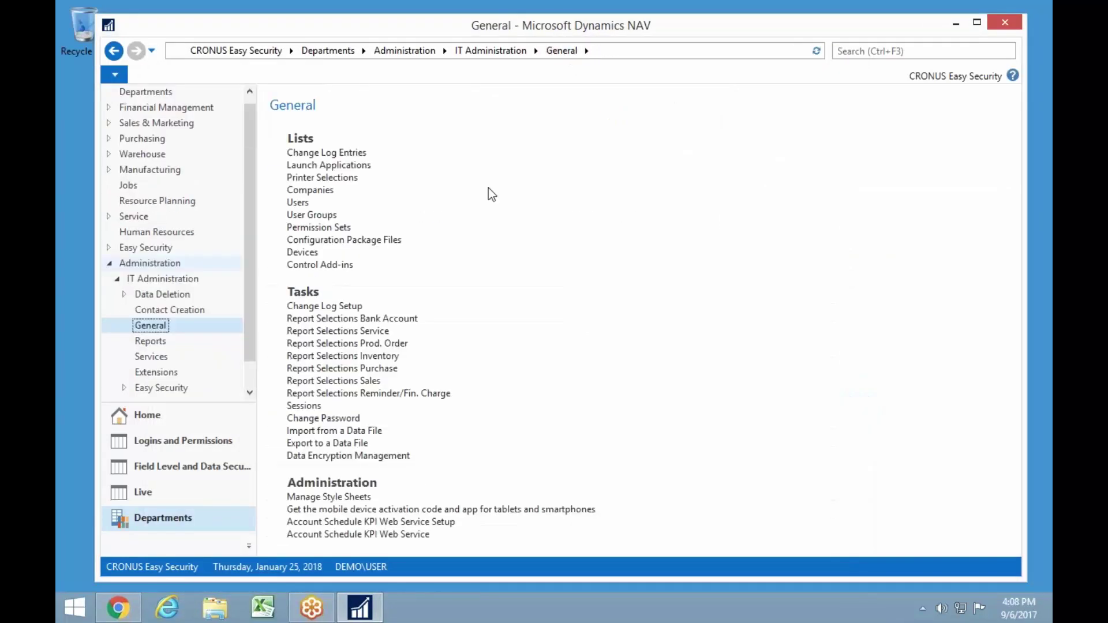
left_click(318, 228)
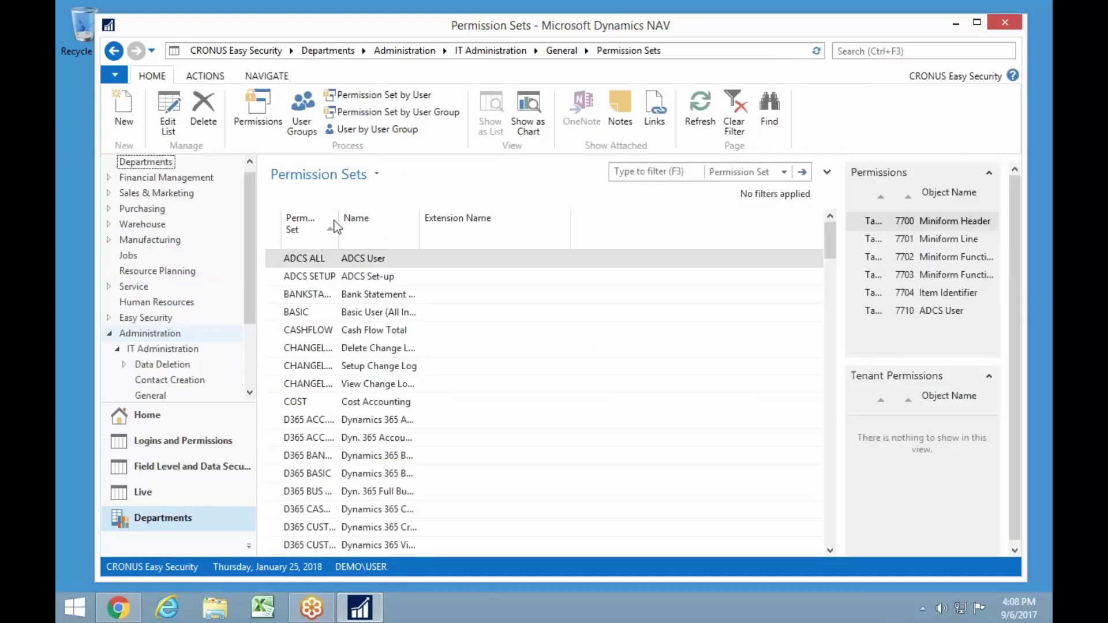
left_click_drag(338, 226, 403, 228)
- Examine the object permissions of the E_CUST_EDIT permission set and close the permissions window
scroll(392, 330, "down", 15)
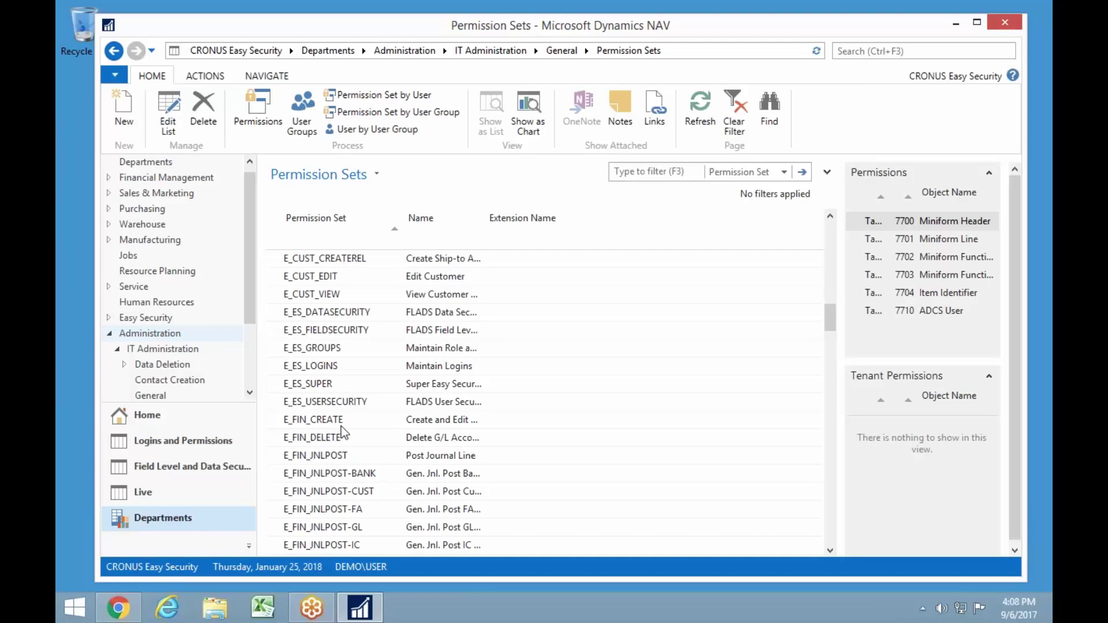
scroll(327, 339, "up", 2)
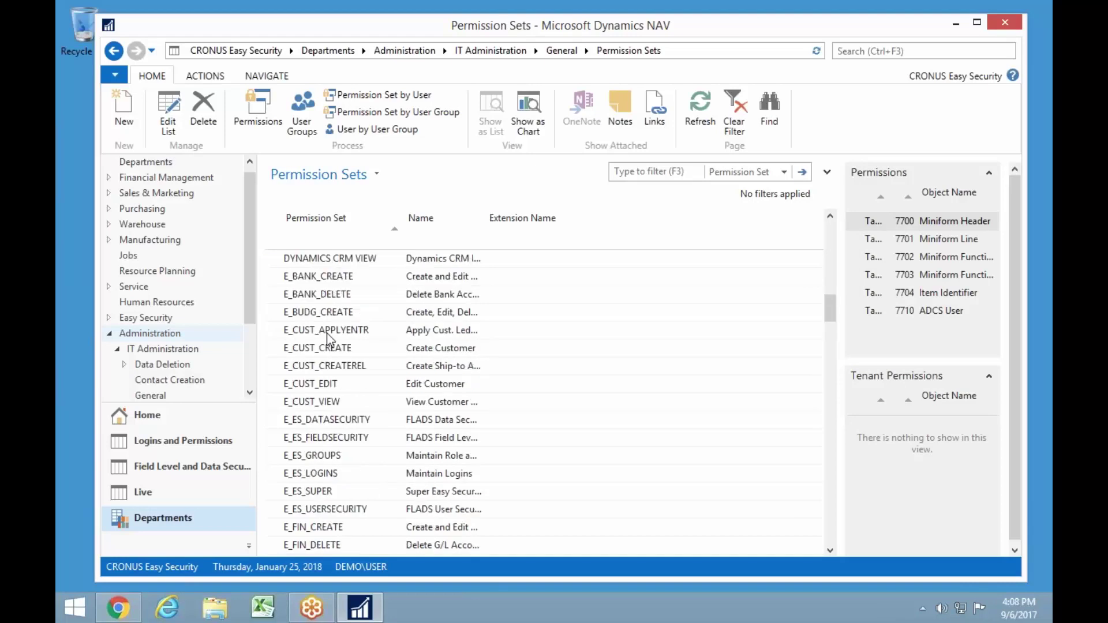
left_click(317, 387)
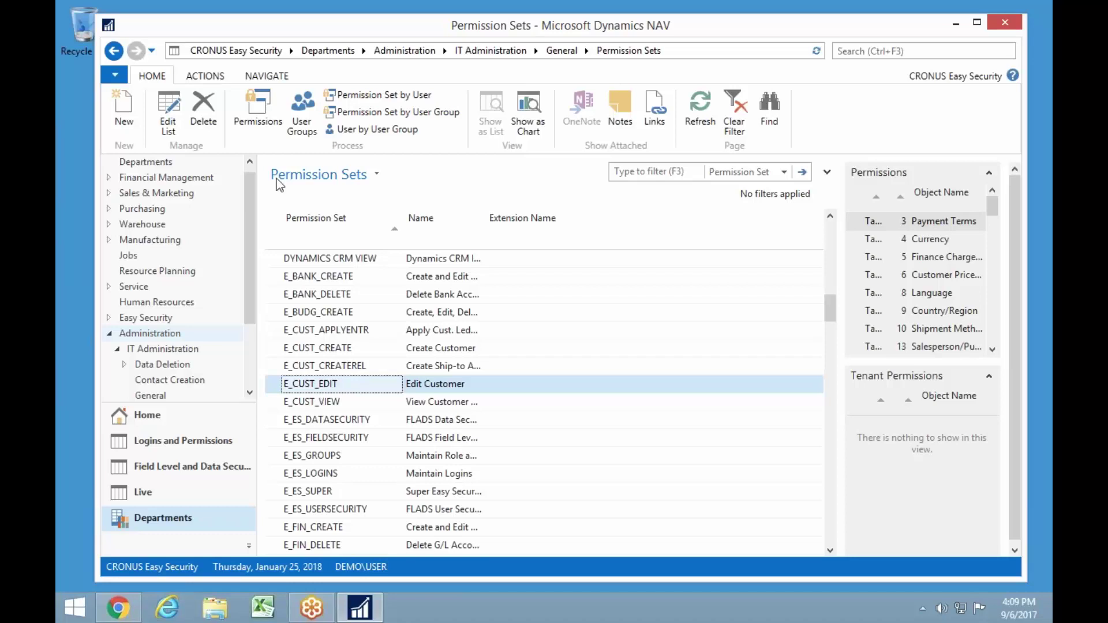
left_click(257, 111)
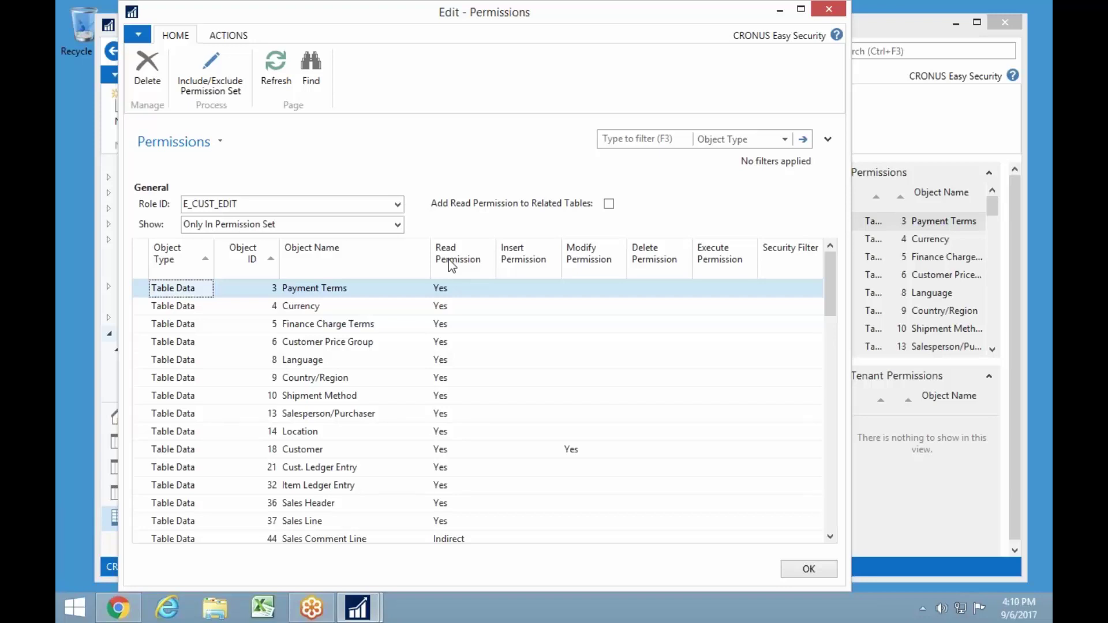
scroll(490, 502, "down", 2)
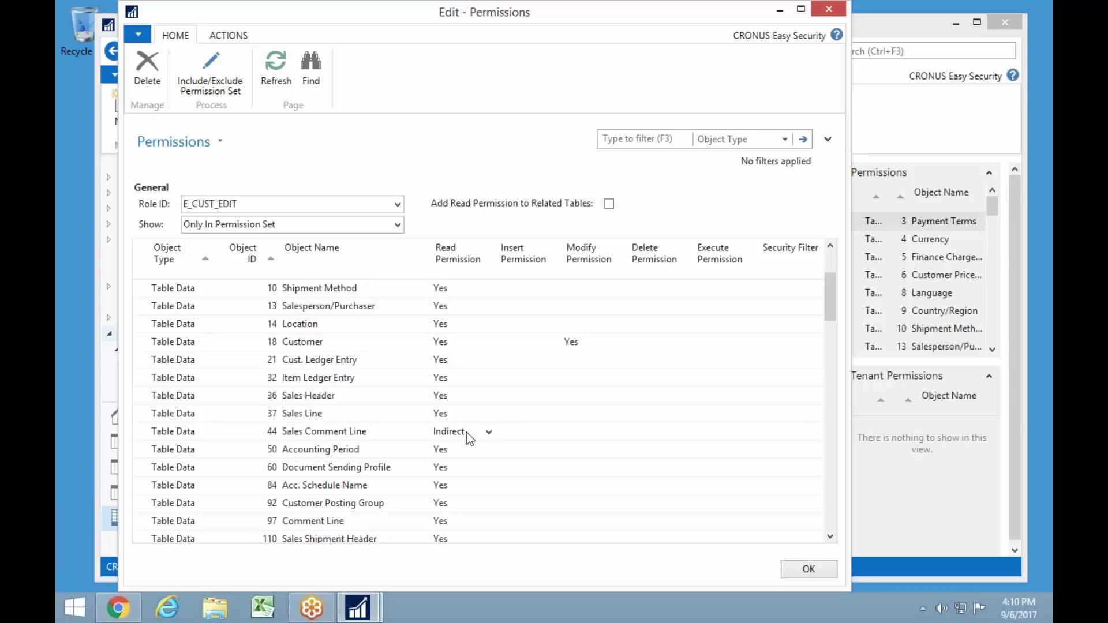
key("Escape")
- Find the E_PD_POSTINV permission set in the list and open its permissions
scroll(376, 467, "down", 5)
scroll(376, 467, "down", 3)
scroll(362, 455, "down", 8)
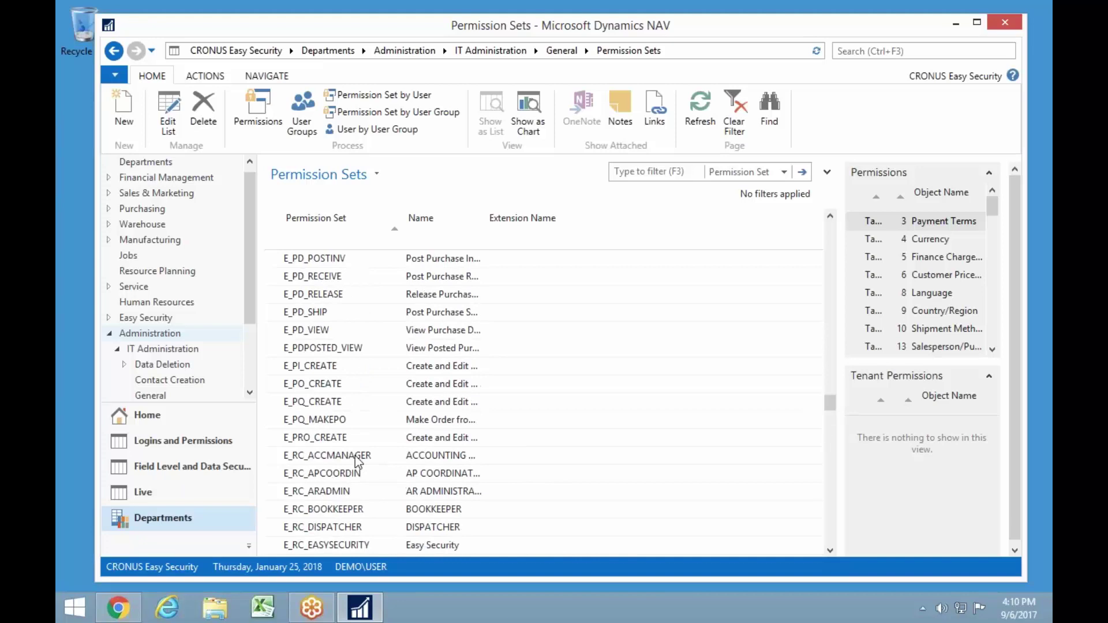
scroll(353, 414, "up", 1)
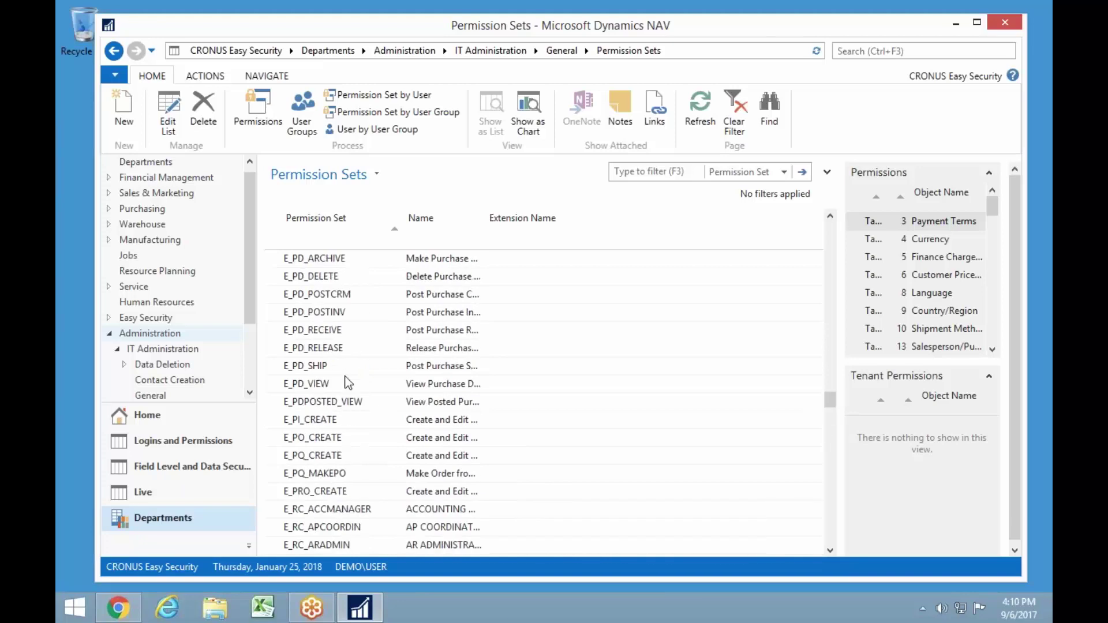
left_click(358, 314)
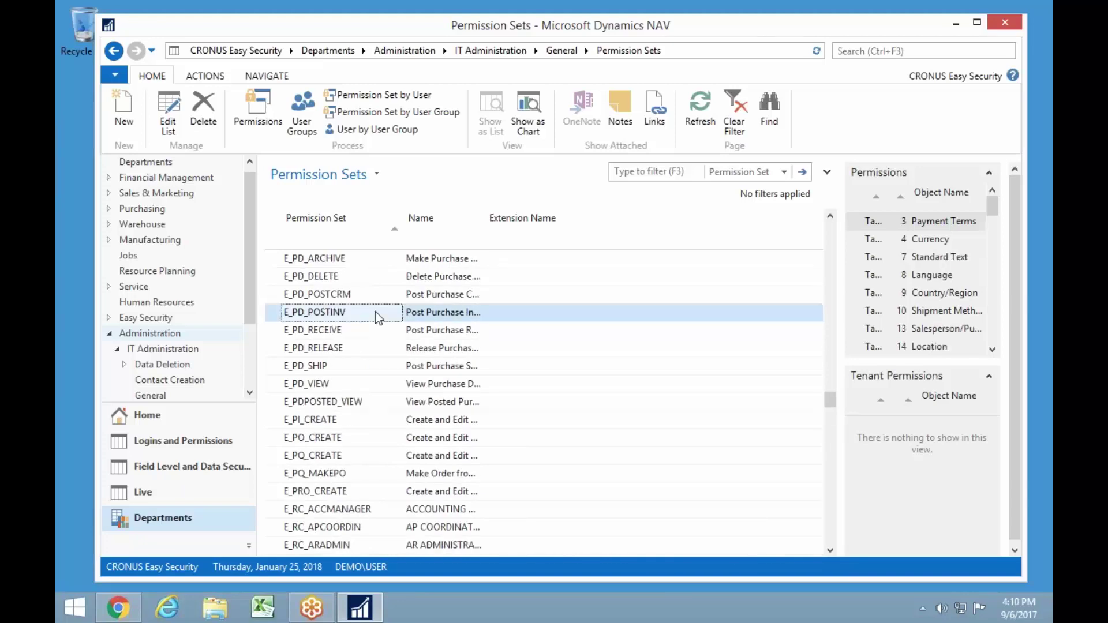
left_click(257, 112)
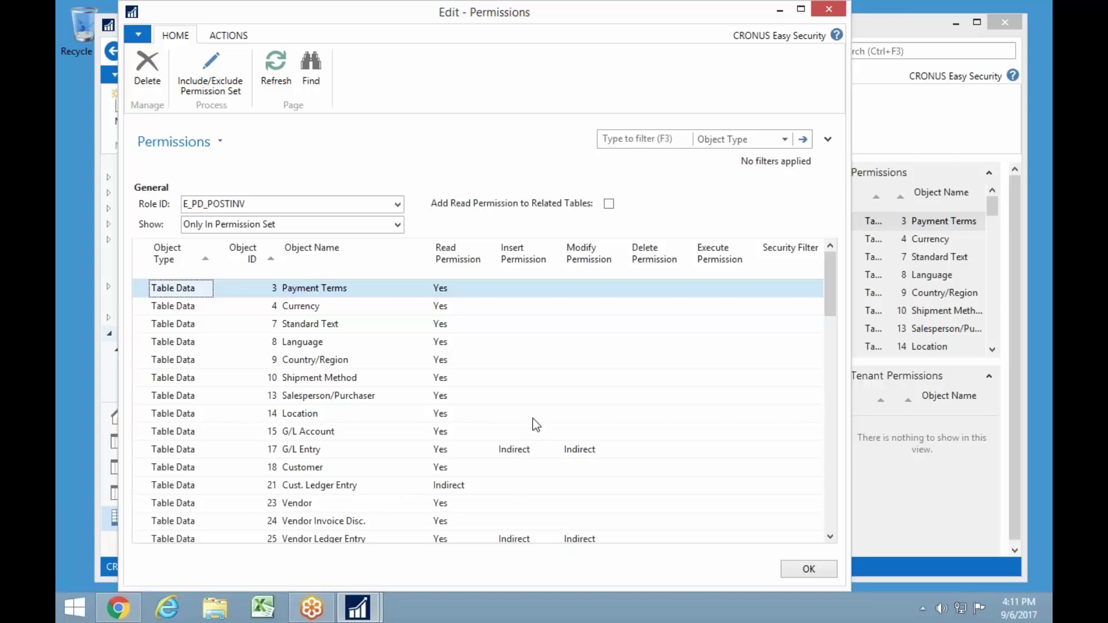
- Check the Insert Permission options for the G/L Entry table, keep Indirect, and close the permissions window
mouse_move(555, 455)
left_click(554, 453)
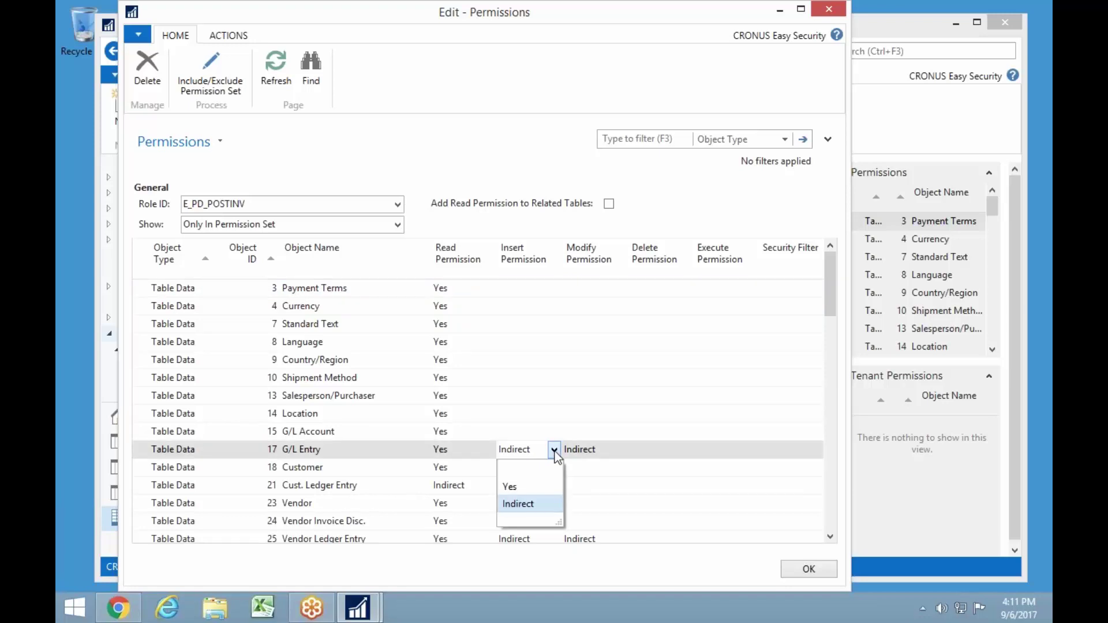
left_click(526, 500)
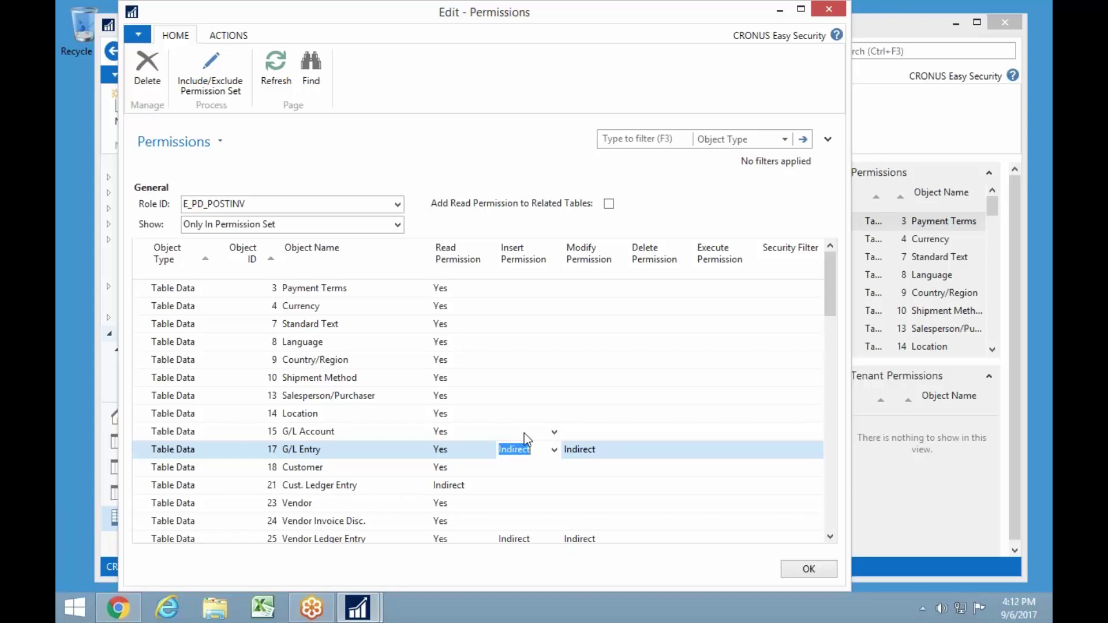
key("Escape")
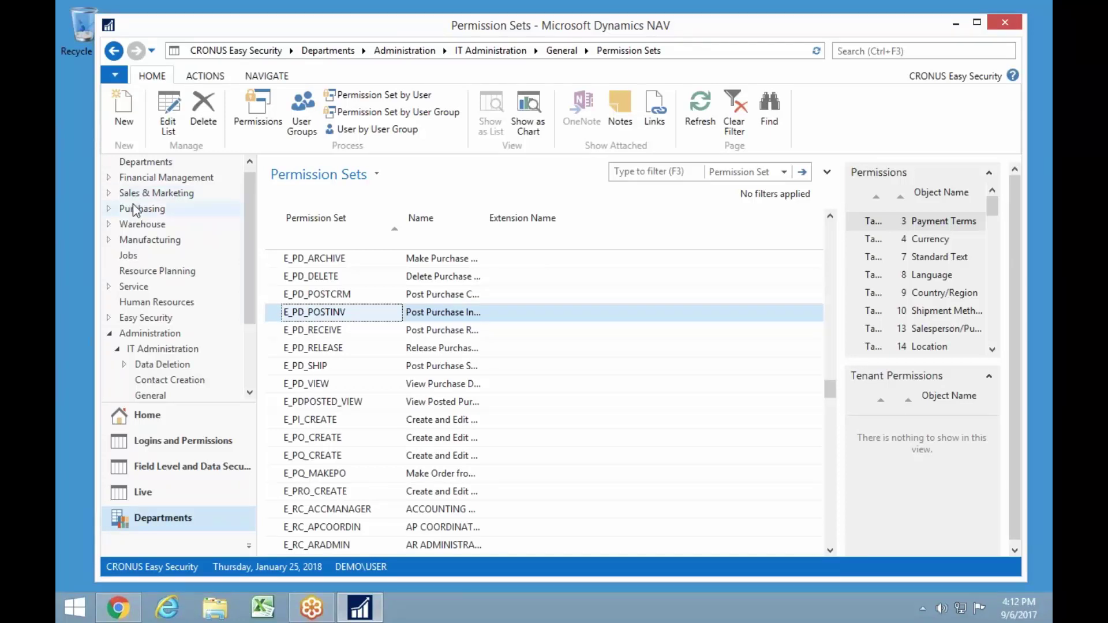
- Reopen the E_PD_POSTINV permissions, examine the table data entries including the purchase receipt and invoice tables, and close the window
left_click(257, 110)
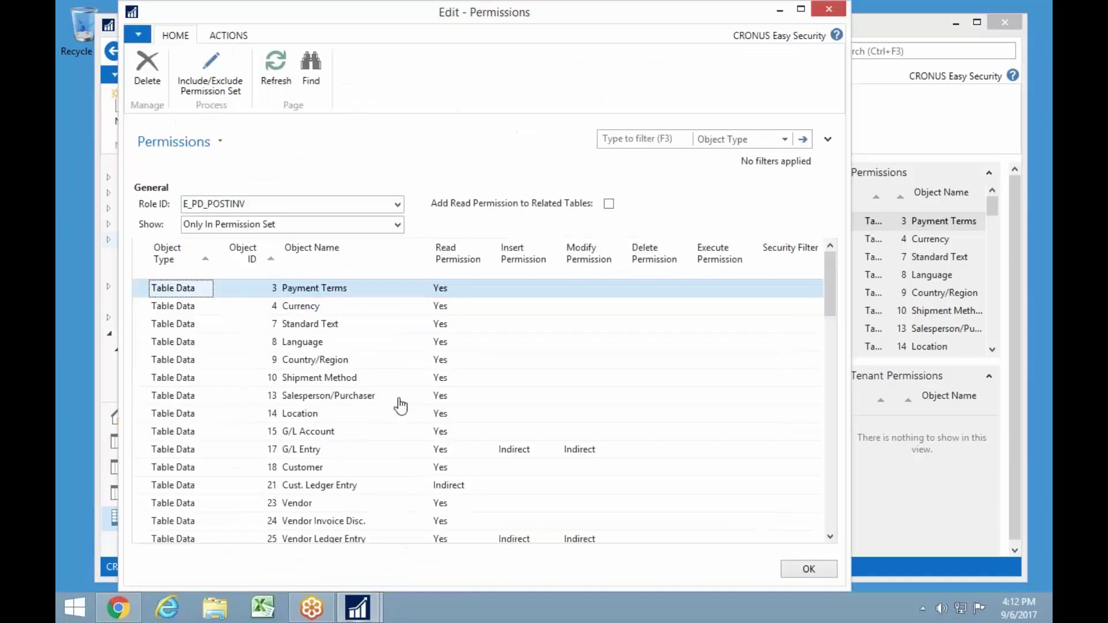
scroll(404, 471, "down", 8)
scroll(381, 490, "up", 1)
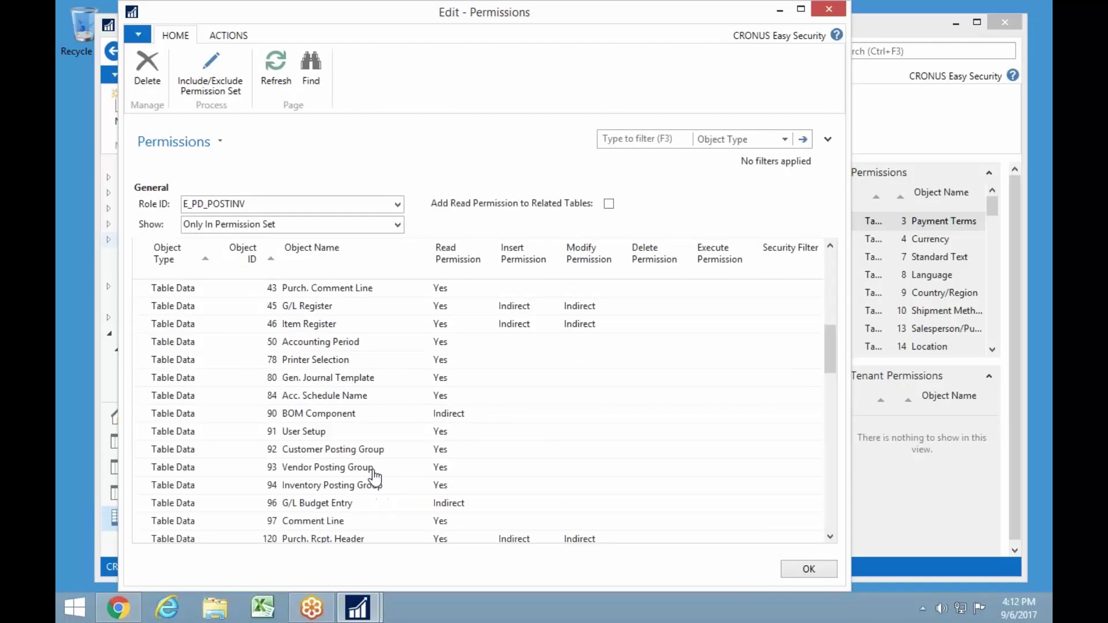
scroll(375, 467, "down", 2)
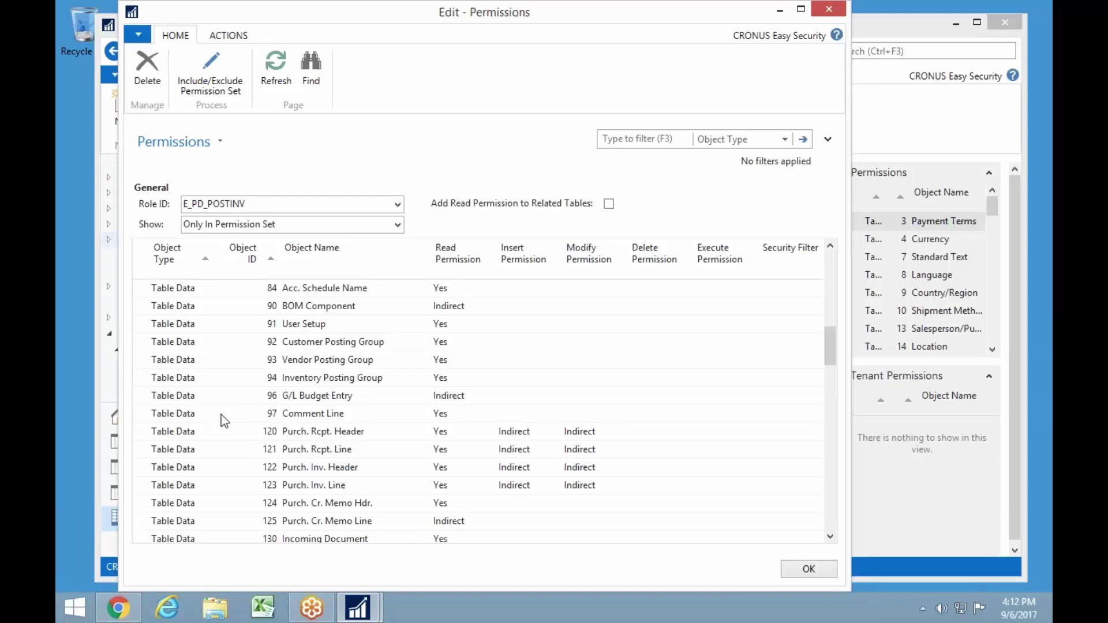
scroll(221, 414, "down", 7)
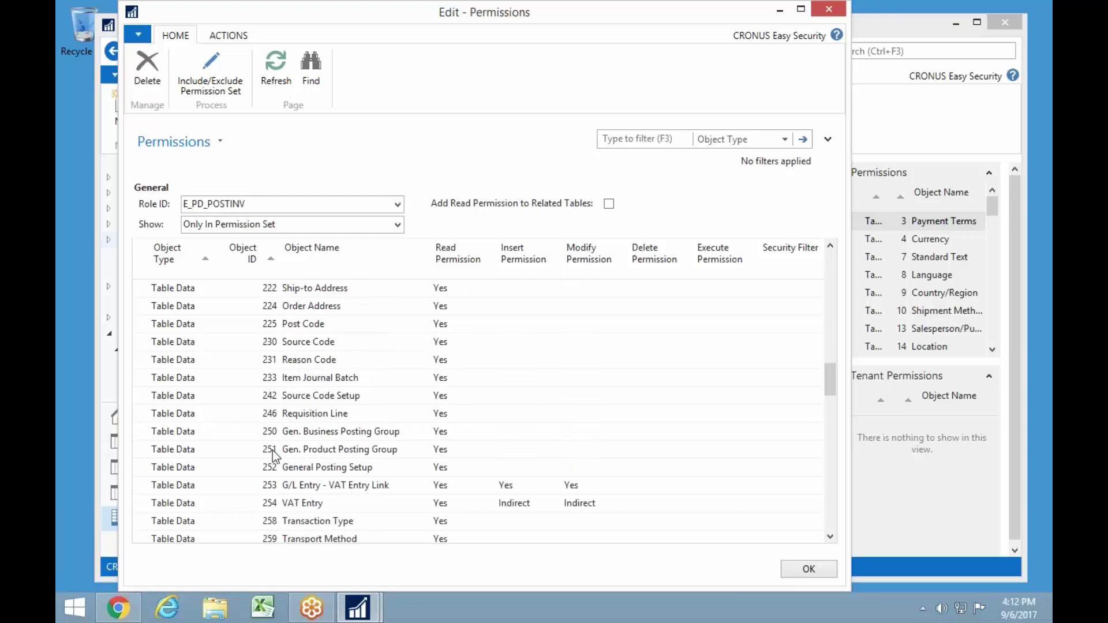
scroll(315, 386, "up", 3)
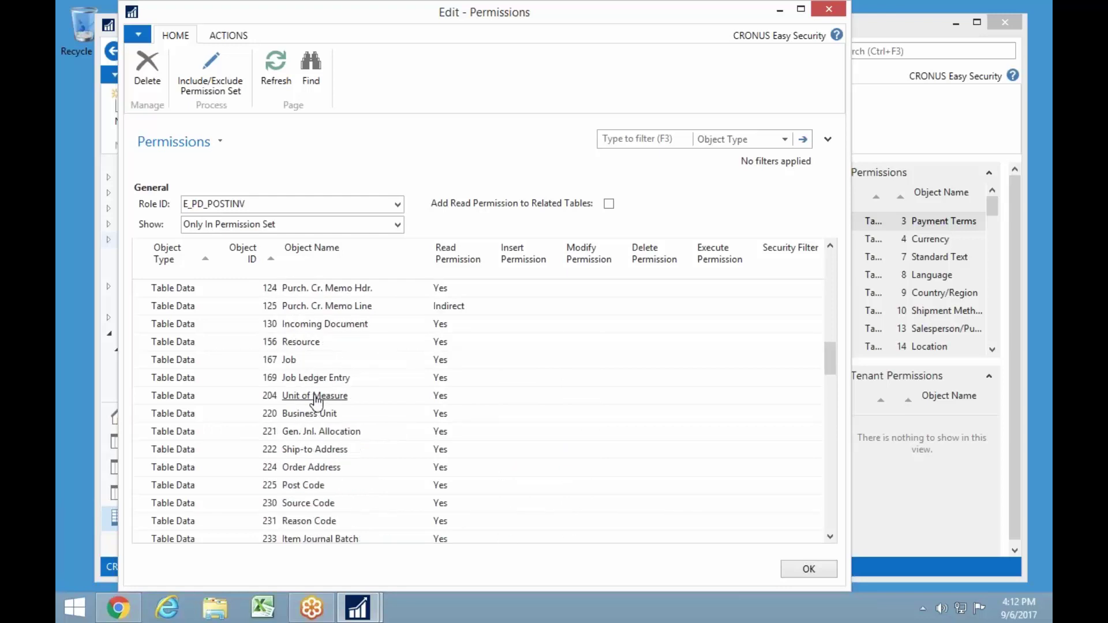
scroll(323, 350, "up", 3)
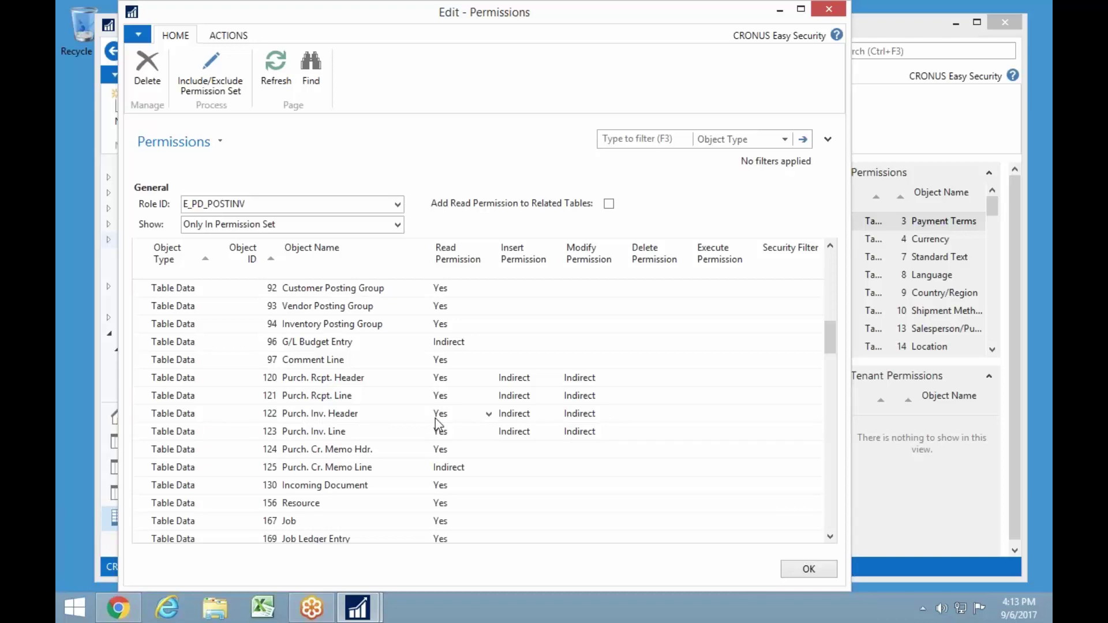
key("Escape")
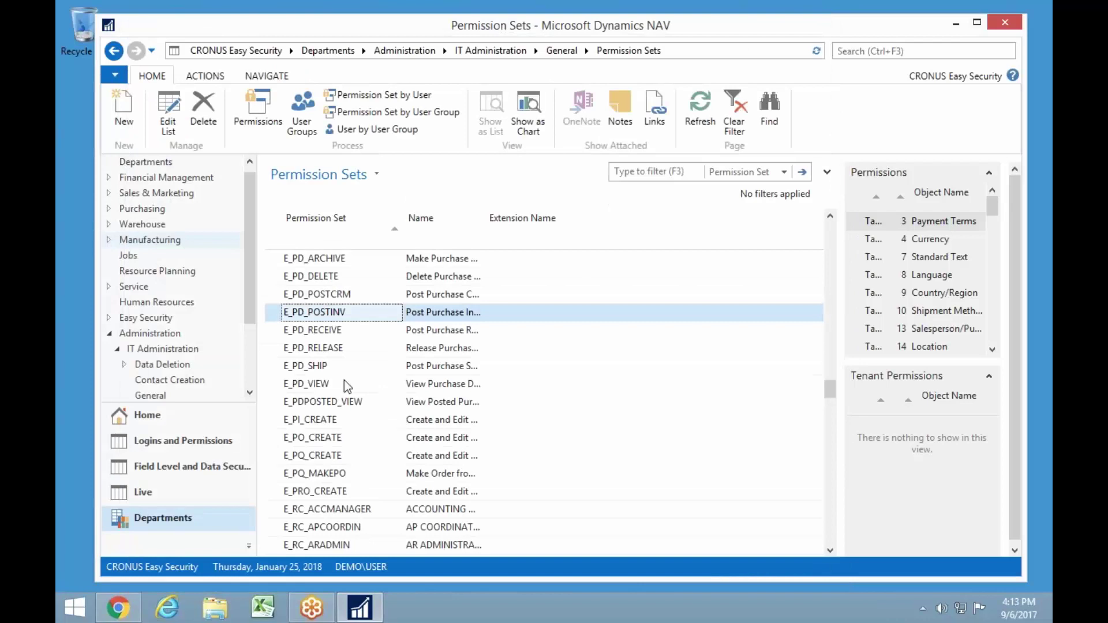
- Open the permissions of the BASIC permission set, examine the entries covering all objects of a type, and close the window
scroll(344, 364, "up", 15)
scroll(319, 336, "up", 5)
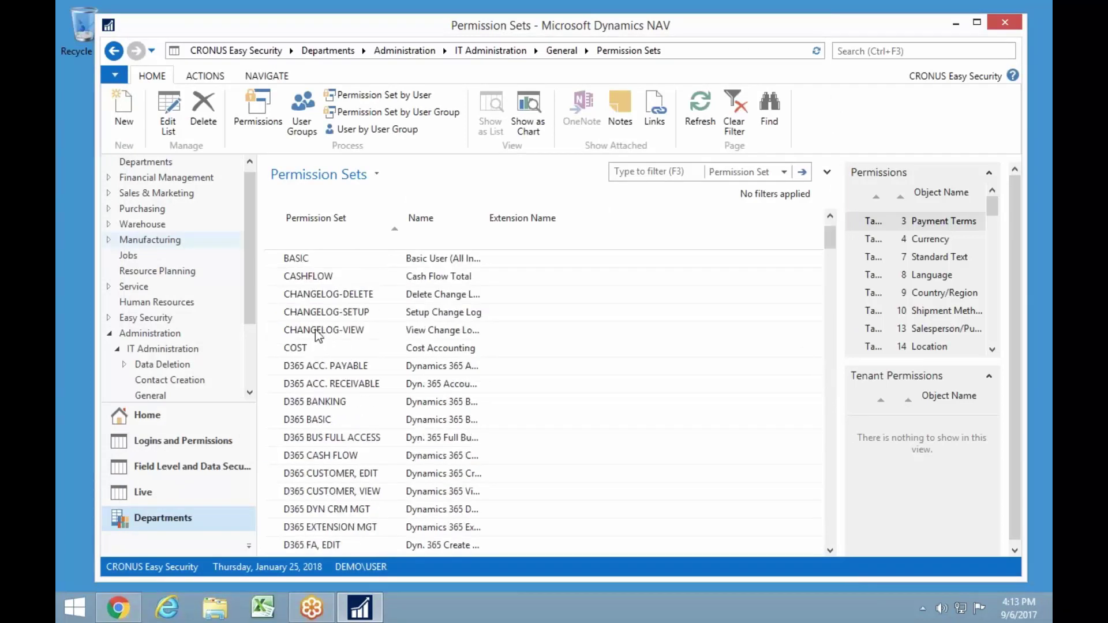
left_click(320, 259)
left_click(261, 113)
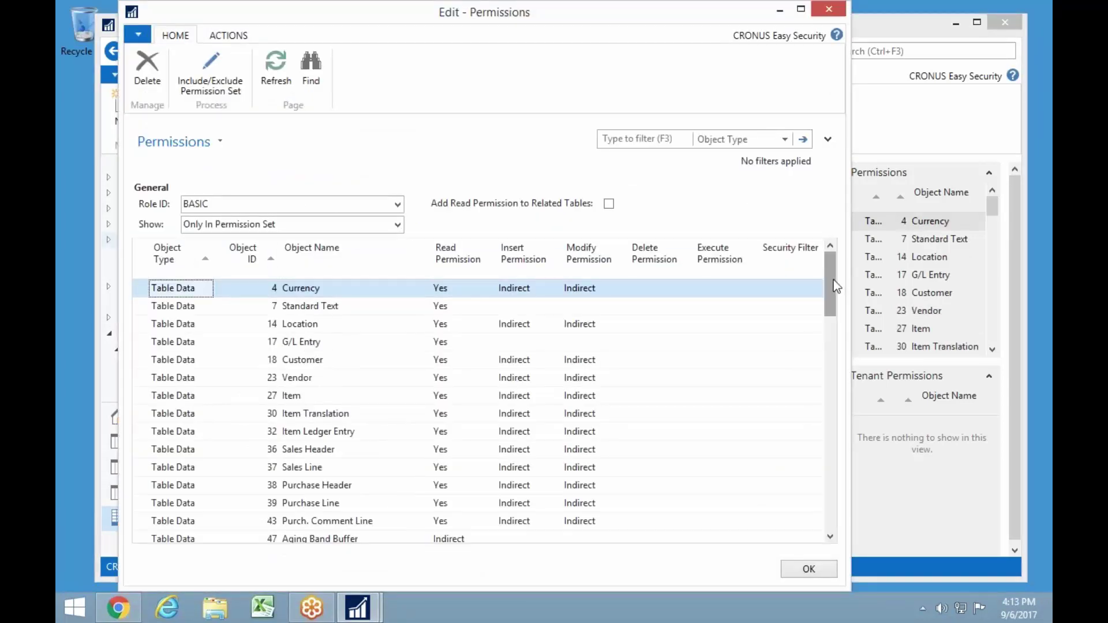
left_click_drag(831, 283, 825, 546)
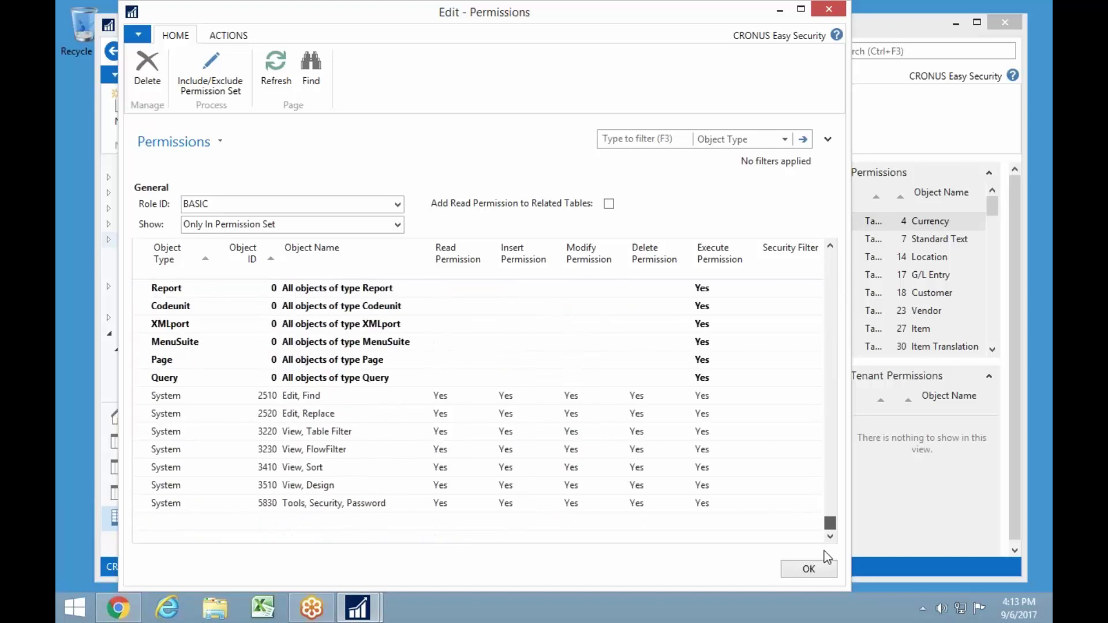
scroll(299, 346, "up", 2)
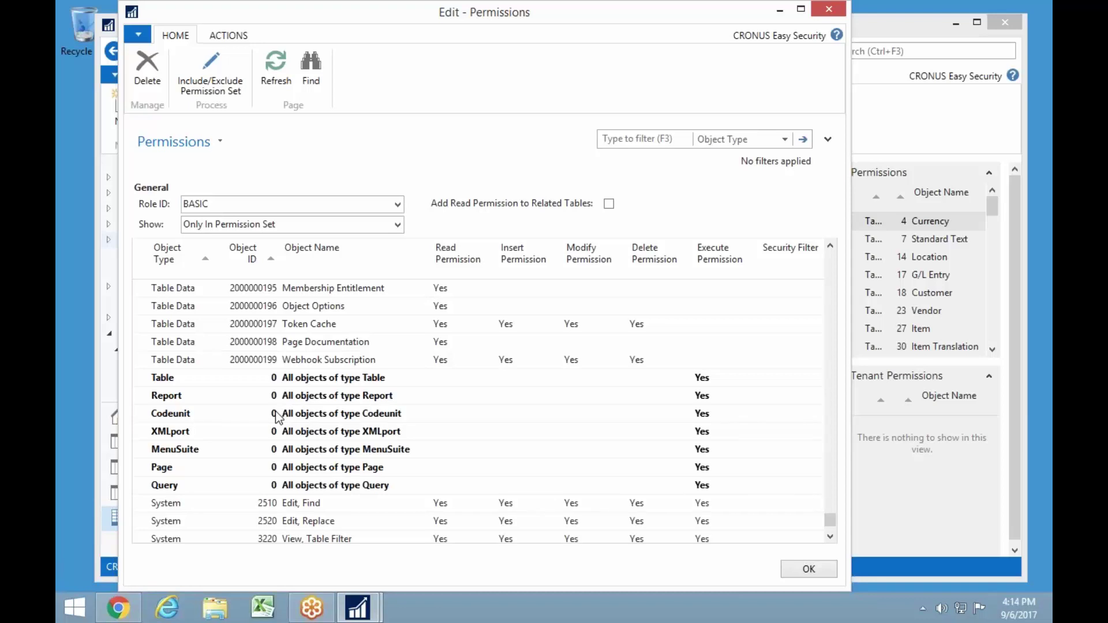
key("Escape")
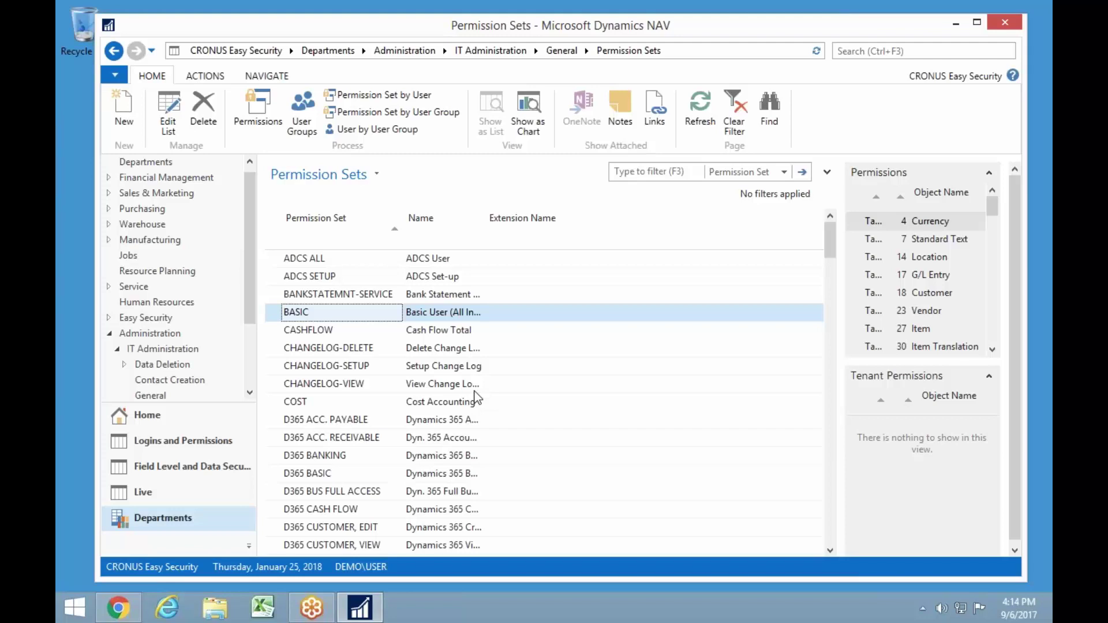
- Return to the Users list through the General page and open the card of the last user listed
left_click(150, 395)
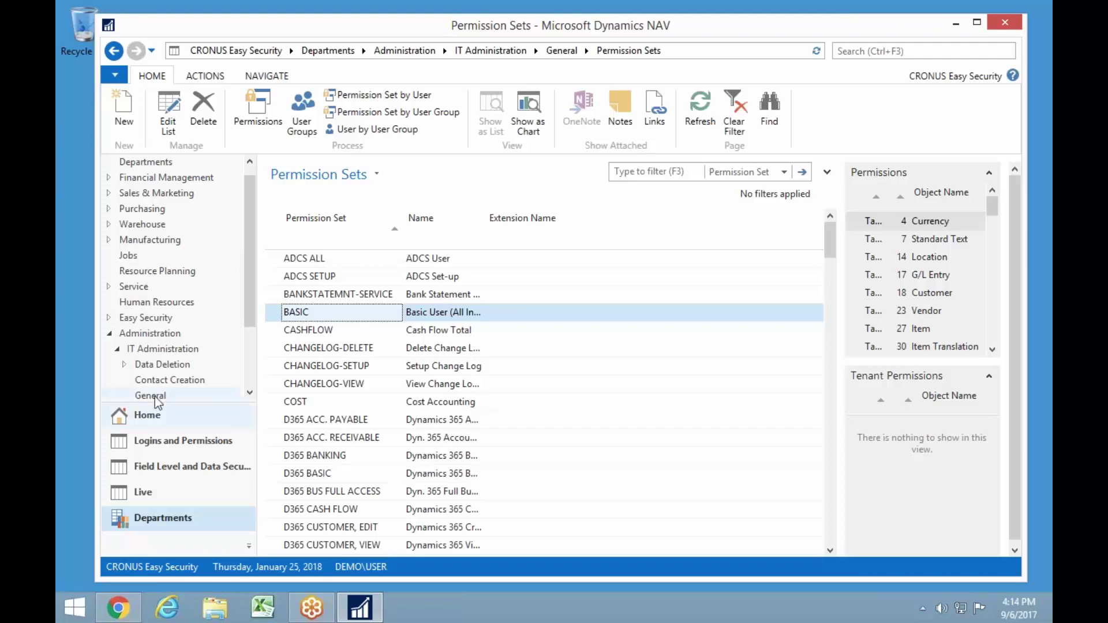
left_click(300, 203)
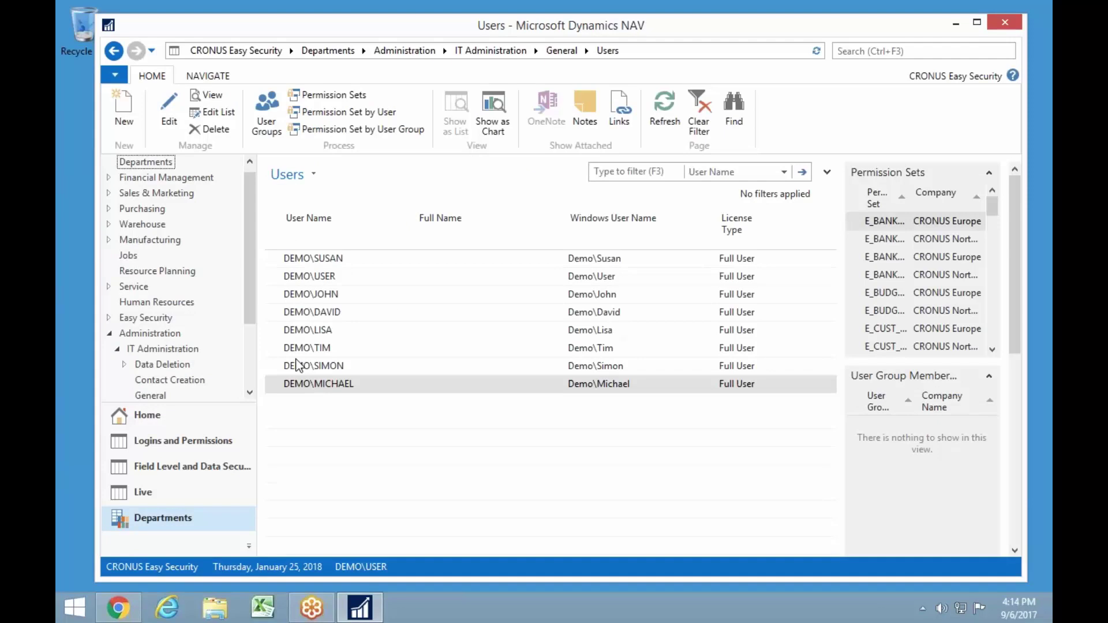
double_click(300, 381)
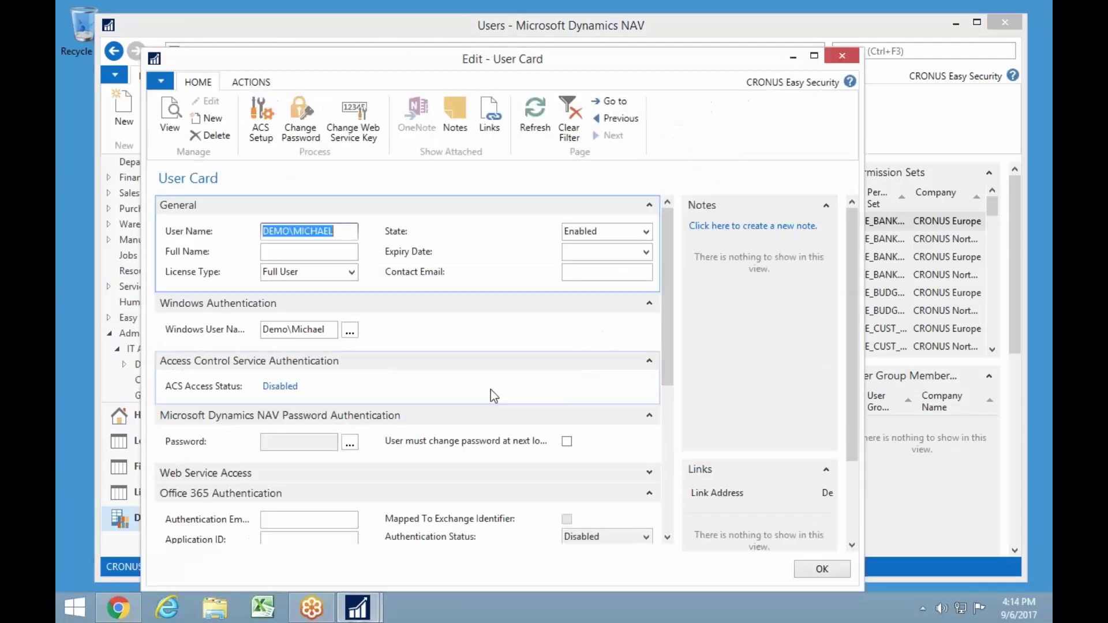
- Examine the user groups and permission sets assigned on the open user card, and close the card
left_click(667, 473)
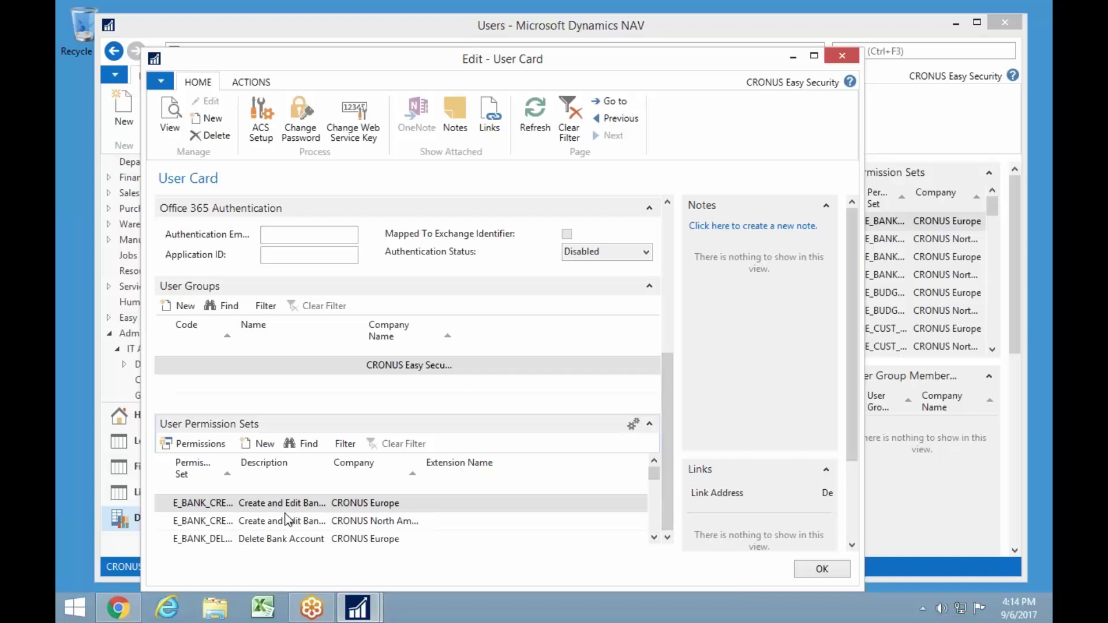
key("Escape")
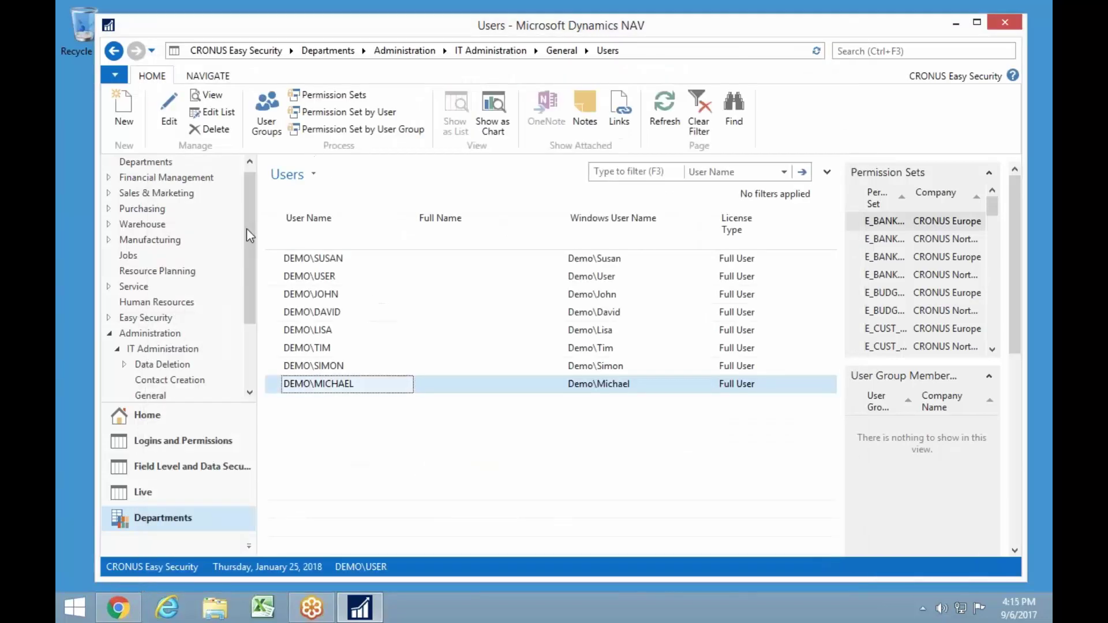
- Open the Logins list from Logins and Permissions in the Easy Security department
left_click(118, 335)
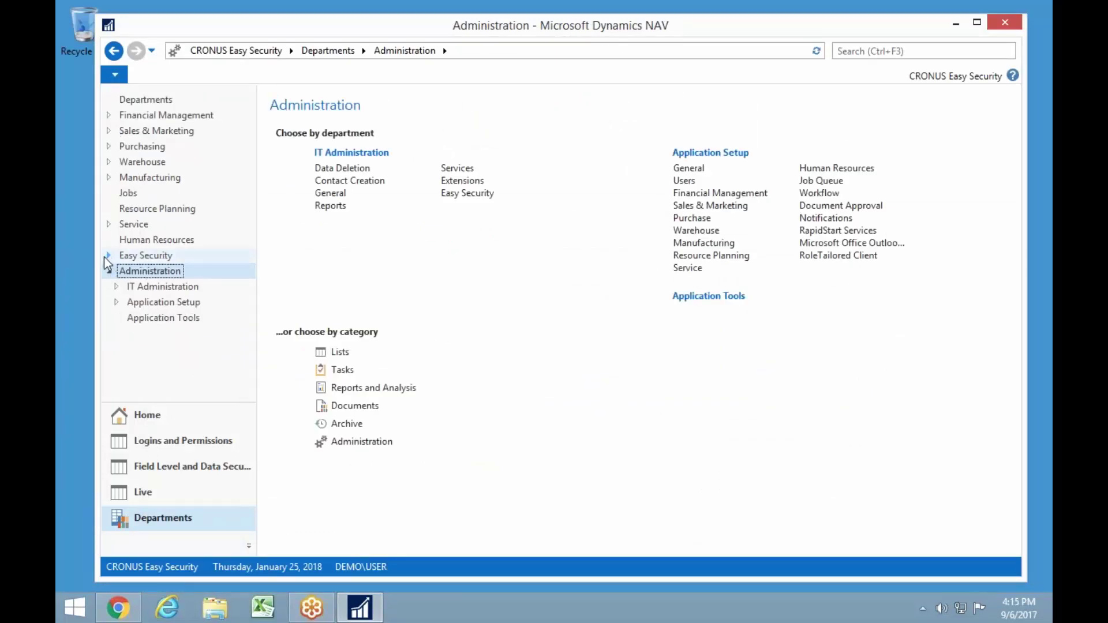
left_click(109, 255)
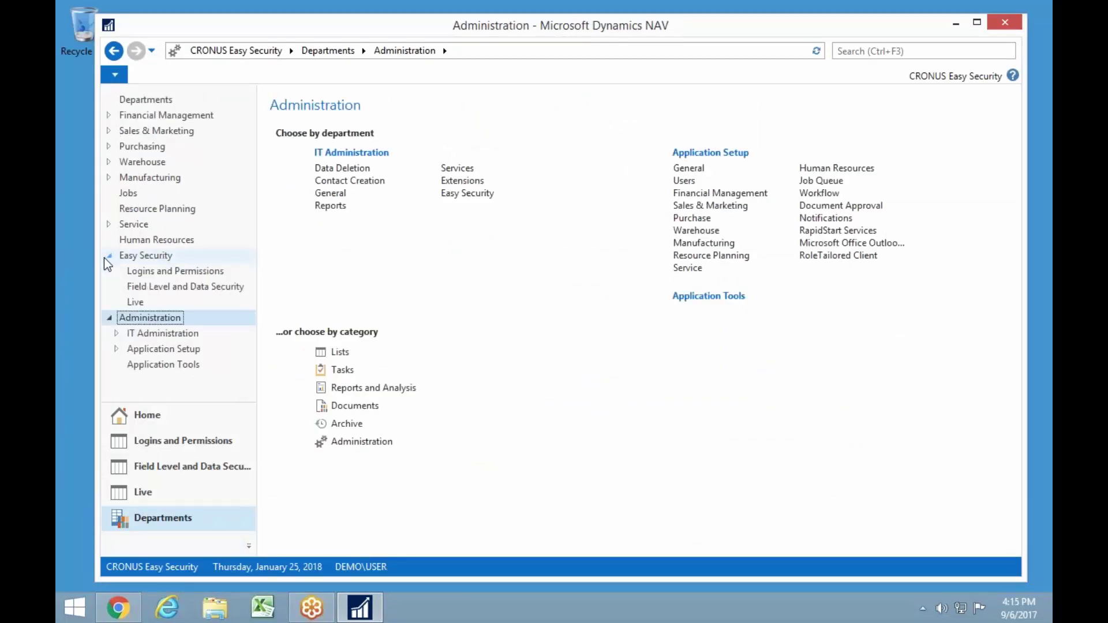
left_click(189, 274)
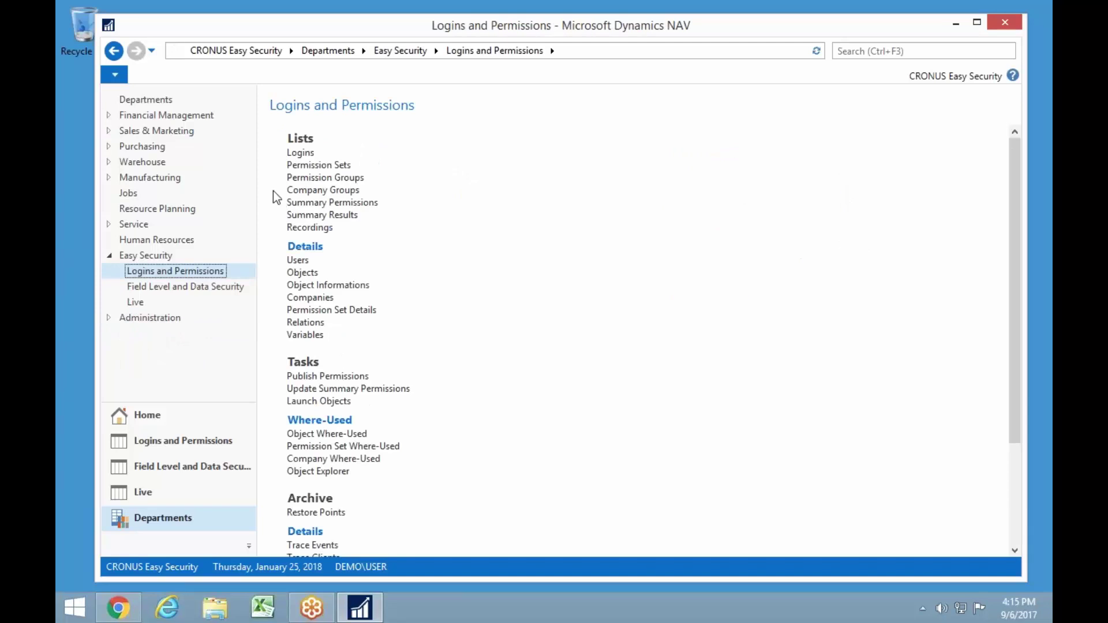
left_click(303, 155)
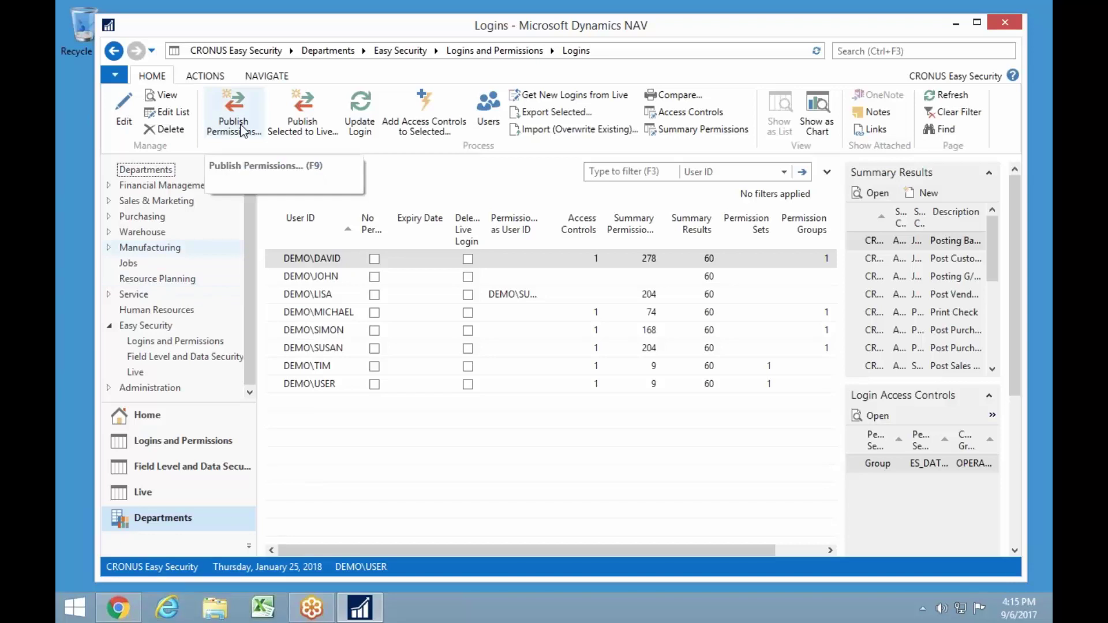
- Open the Users list from Logins and create a new user by entering the person's Windows user name
left_click(484, 106)
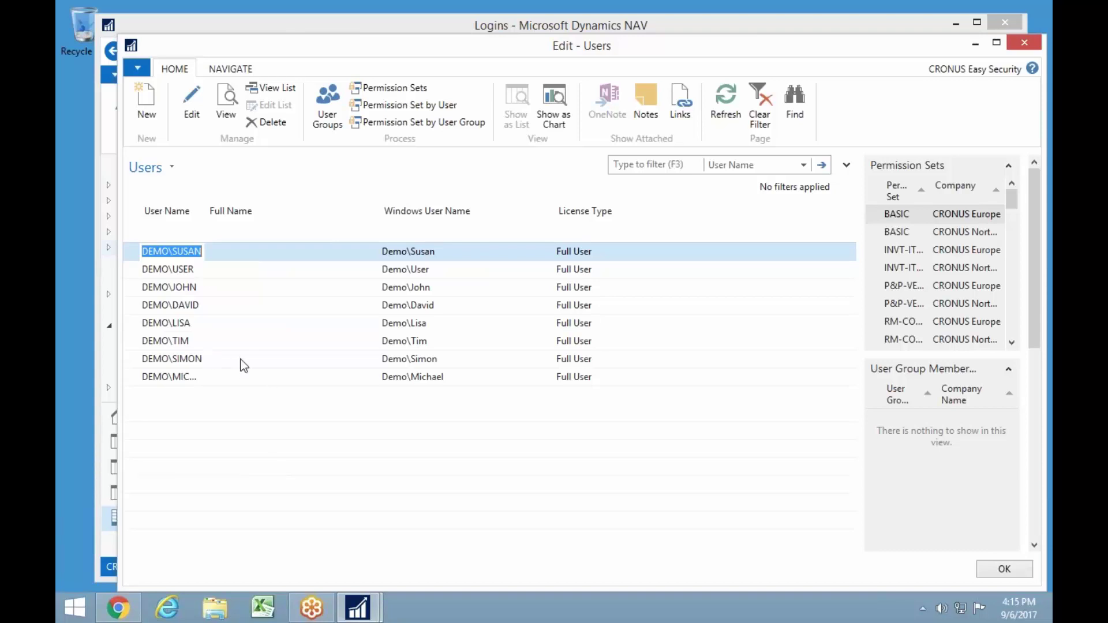
left_click(148, 102)
left_click(294, 330)
type("sara")
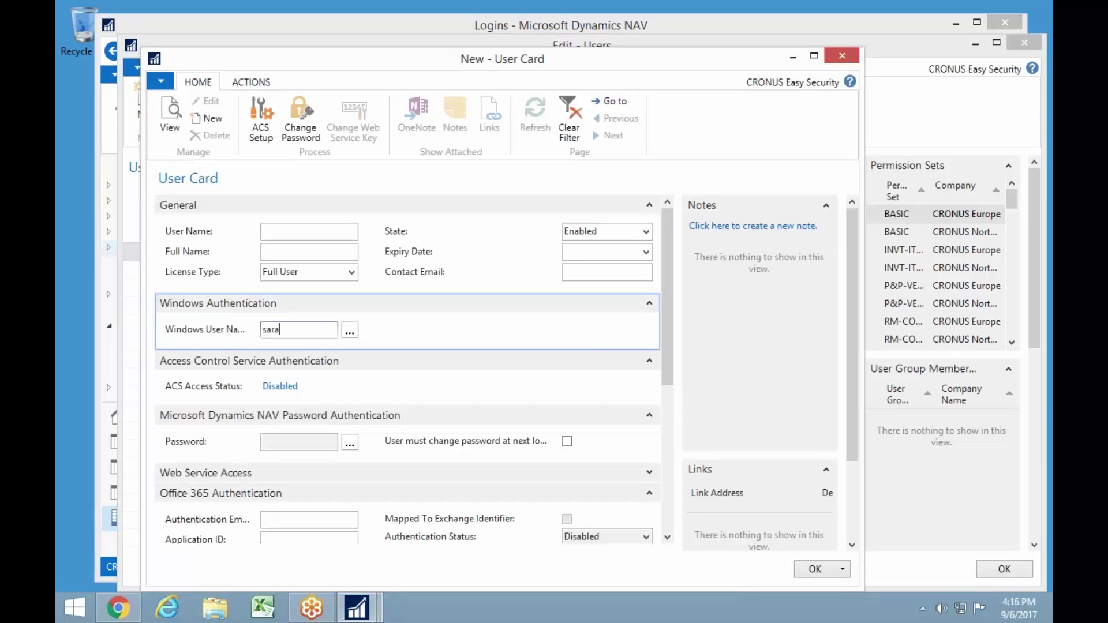
key("Tab")
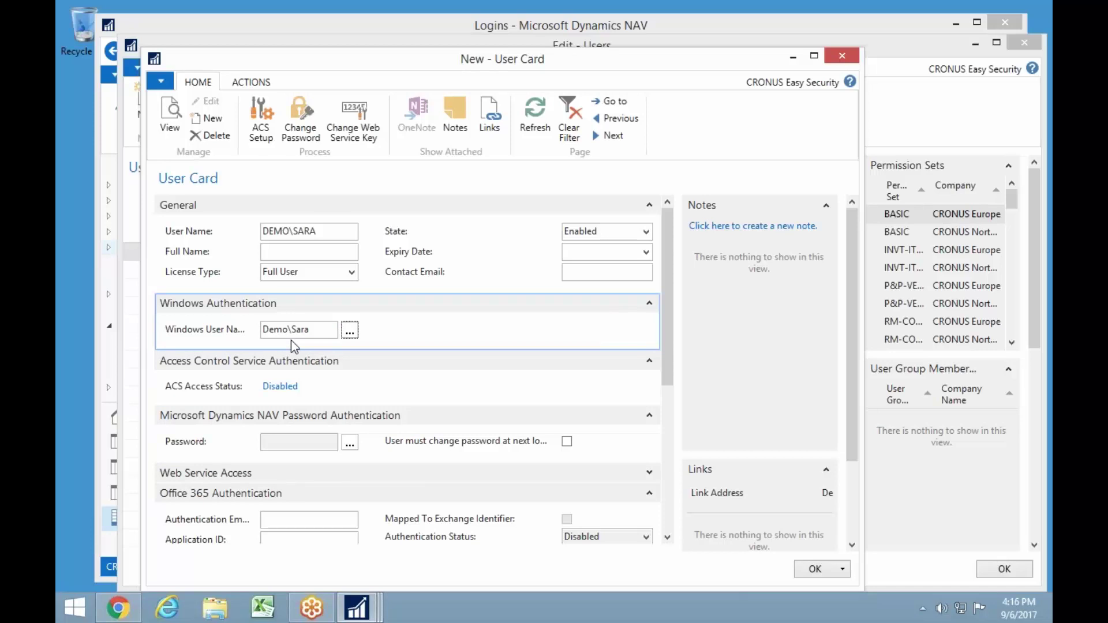
left_click(330, 231)
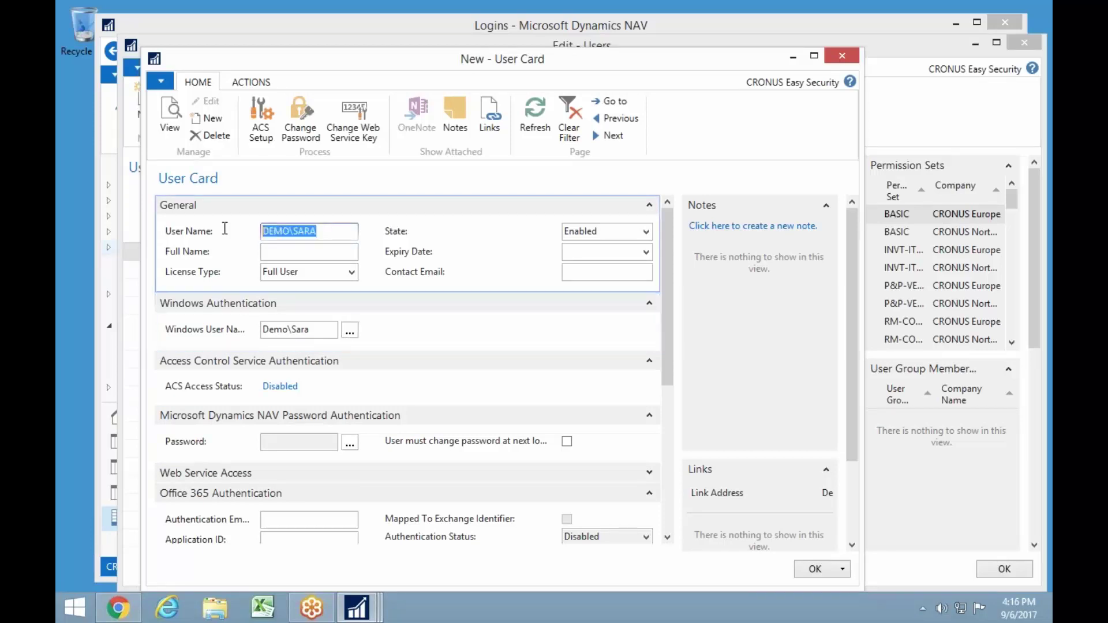
left_click(326, 230)
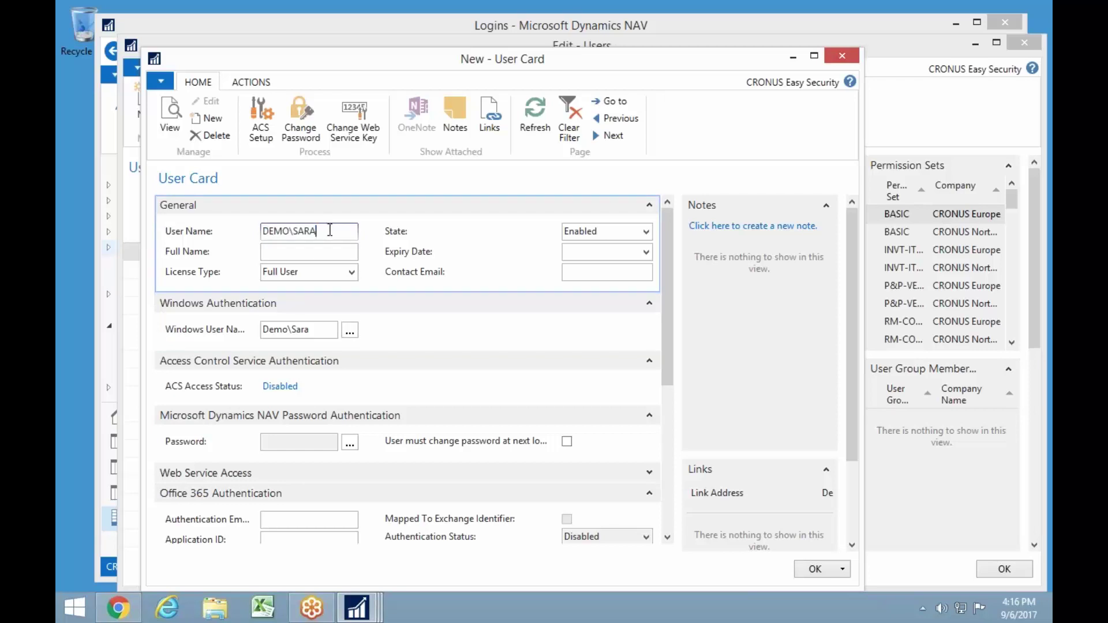
- Examine the table fields in About This Page for the new user card, and close all windows back to the Logins list
left_click(162, 83)
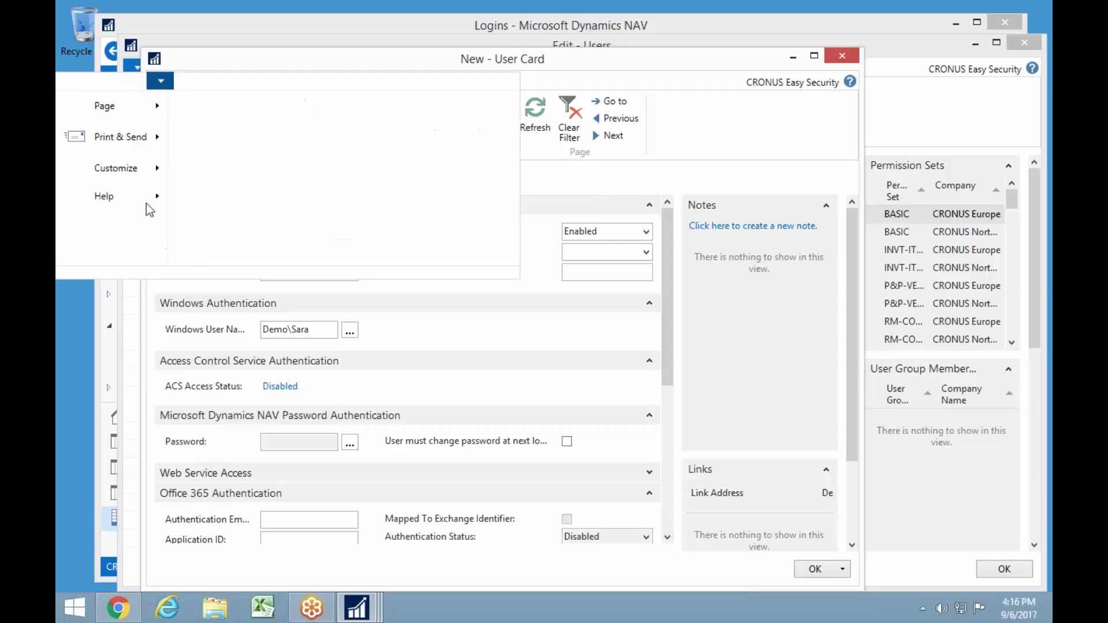
mouse_move(149, 200)
left_click(280, 180)
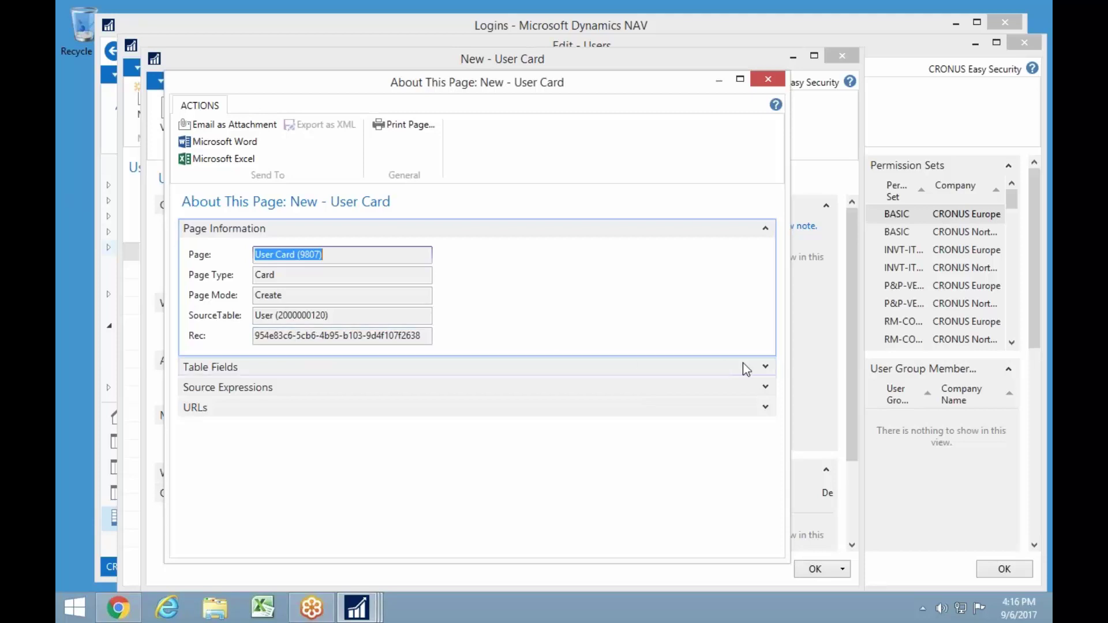
left_click(765, 367)
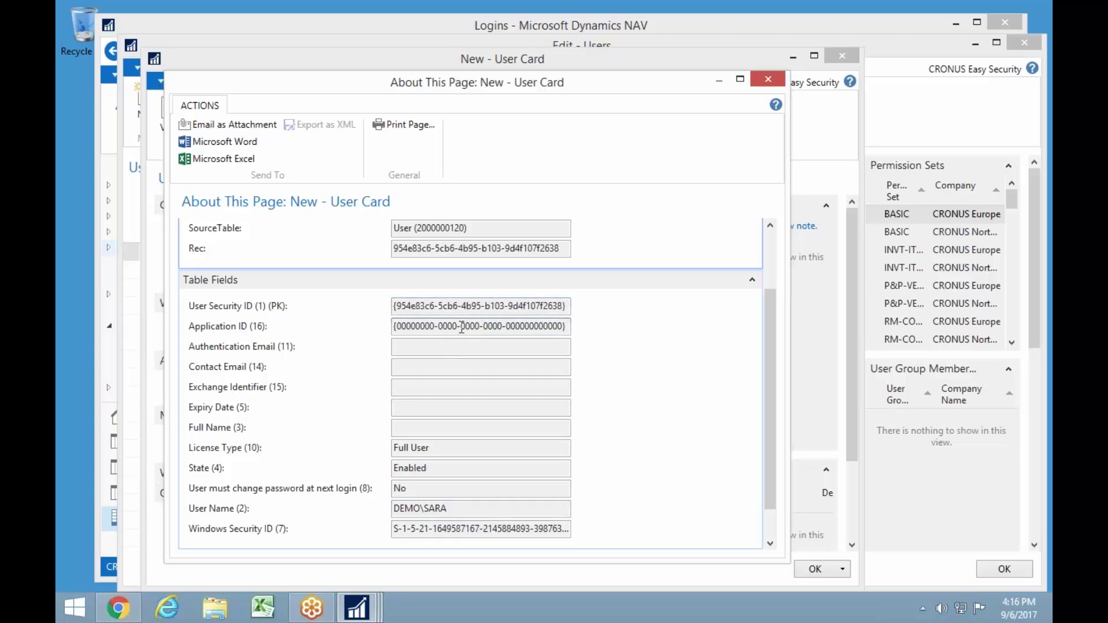
key("Escape")
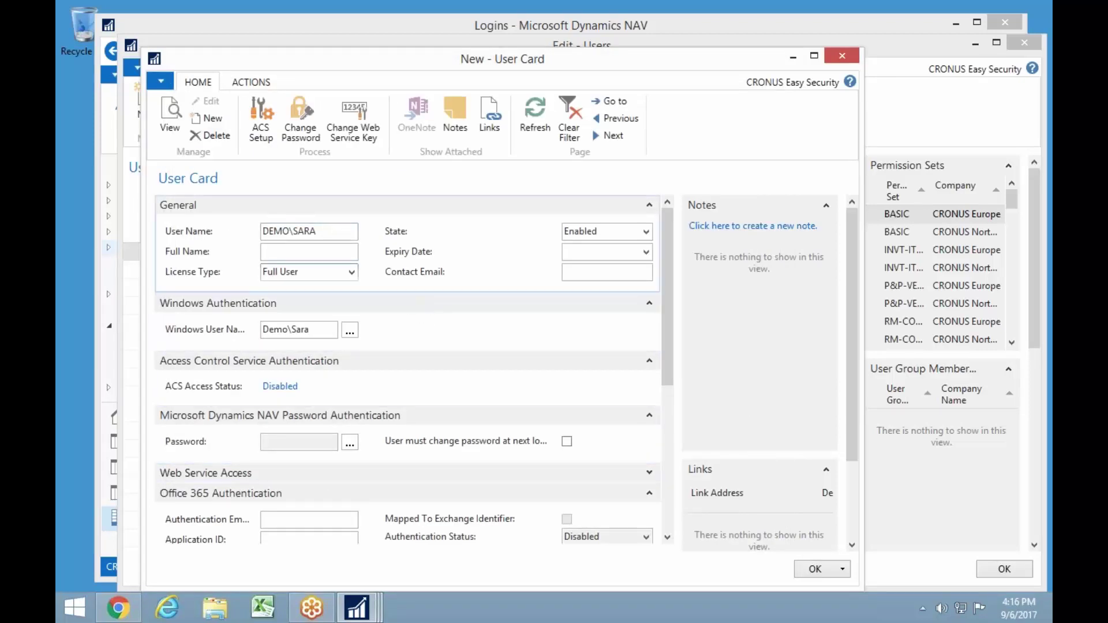
key("Escape")
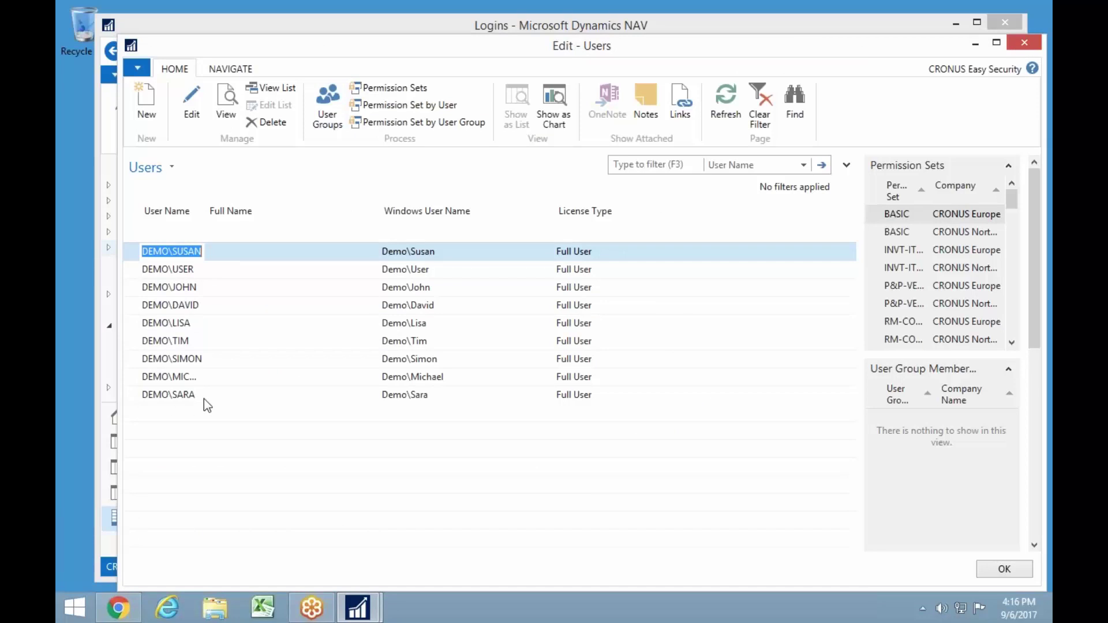
key("Escape")
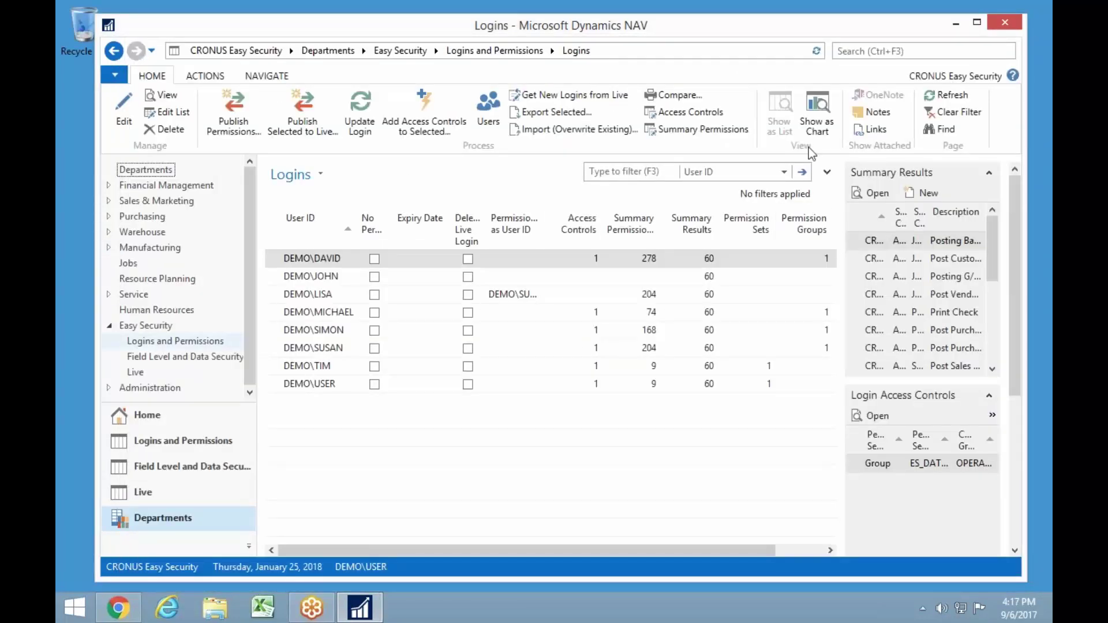
- Refresh the Logins list and get the new logins from live, accepting the messages
left_click(948, 99)
left_click(563, 96)
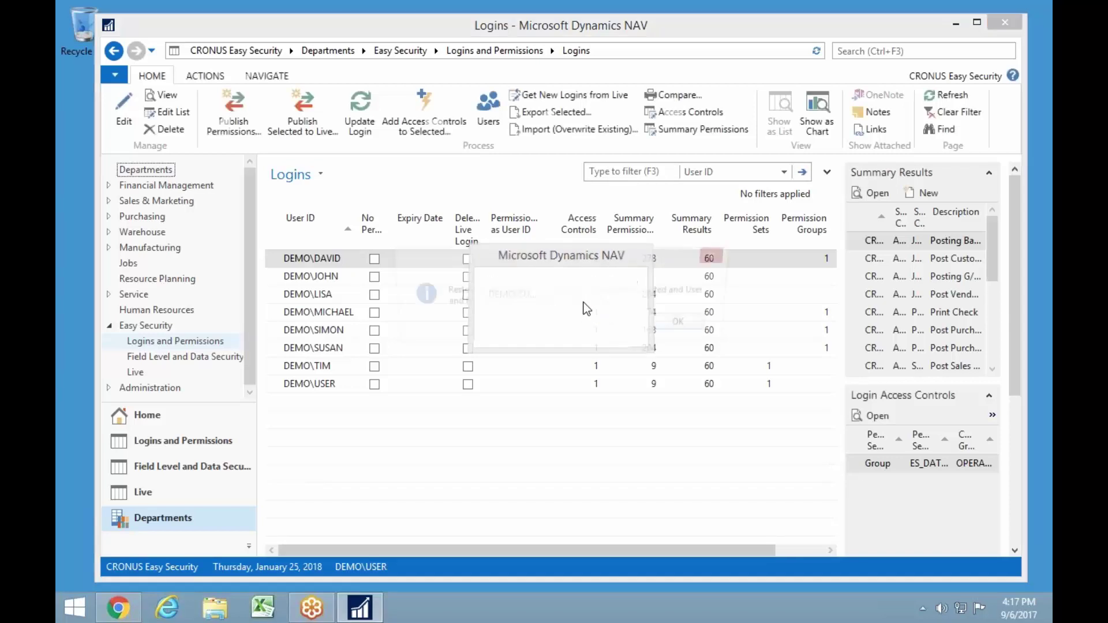
left_click(687, 325)
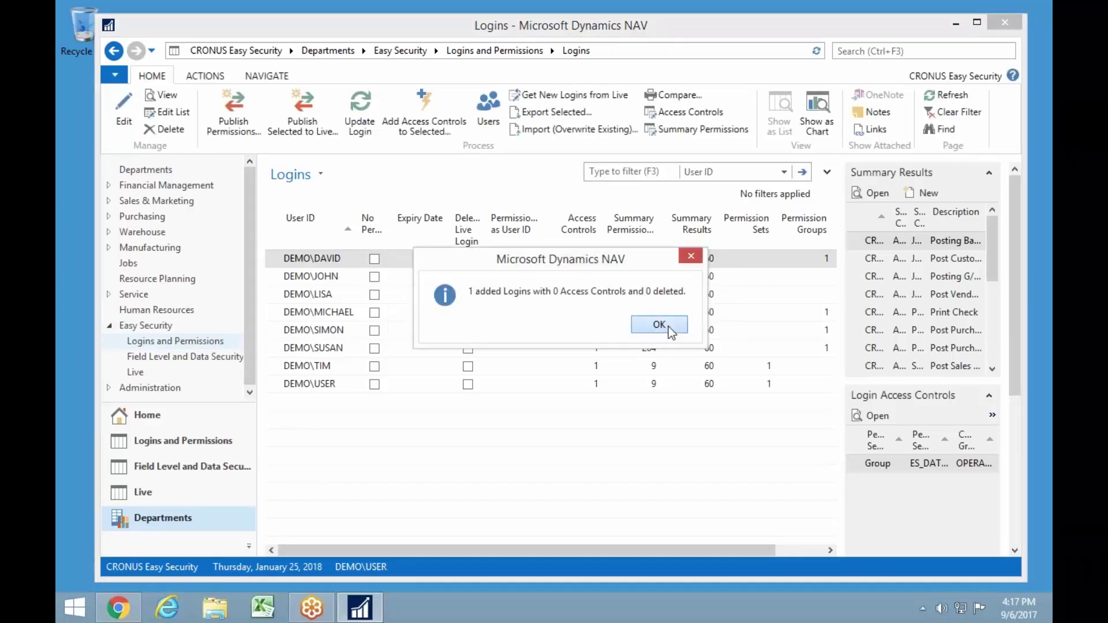
left_click(669, 327)
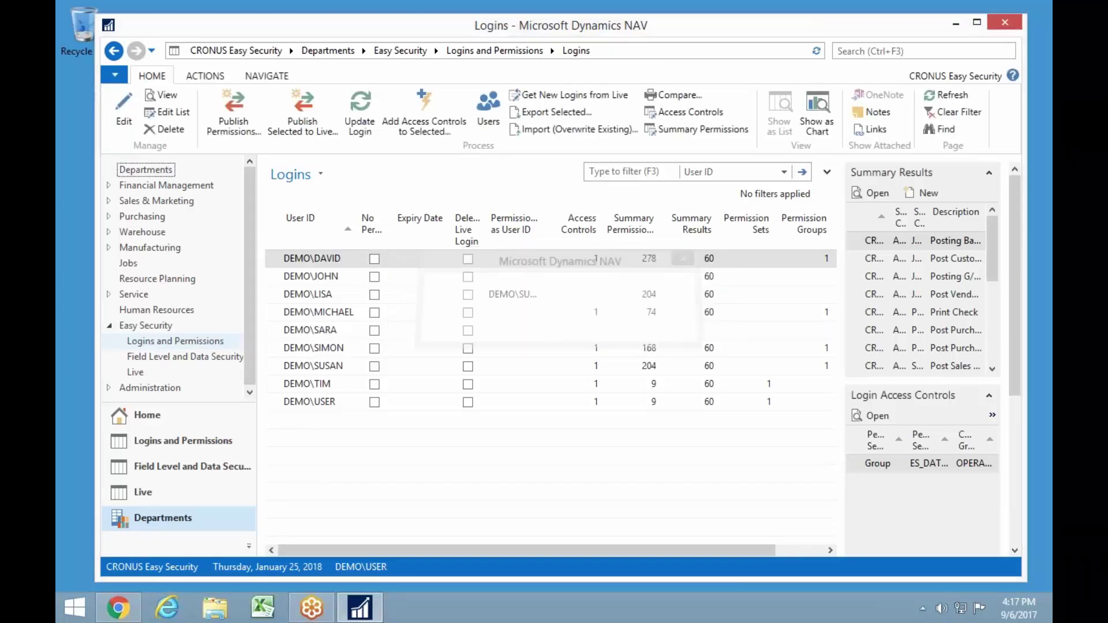
- Open the new user's login card, check the permission set types for the first access control line, and keep Group
left_click(274, 334)
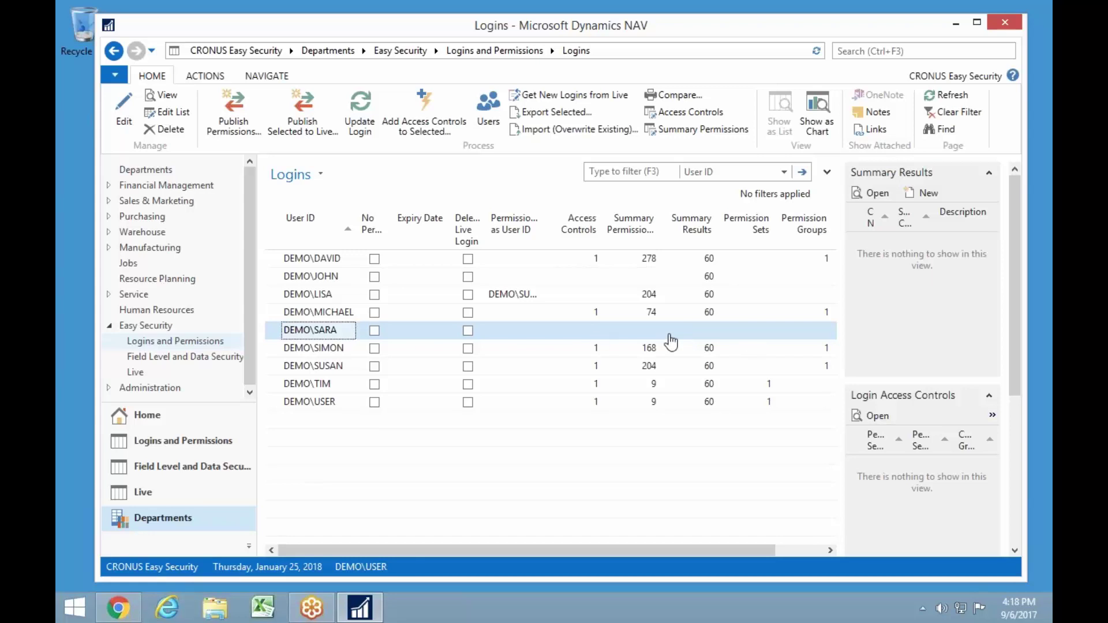
double_click(278, 331)
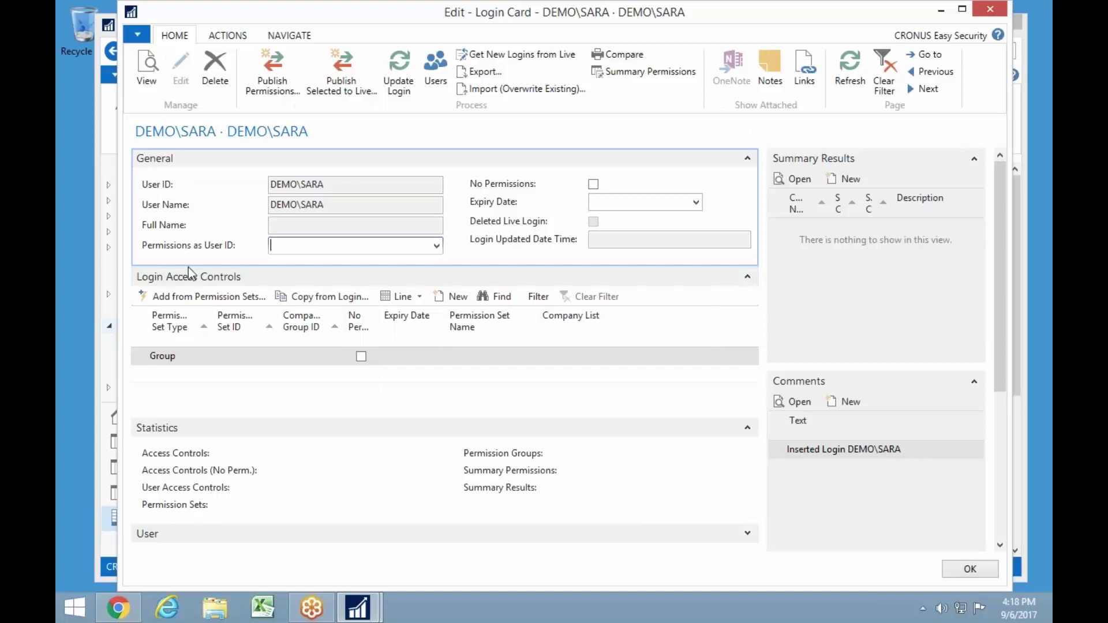
left_click(205, 363)
left_click(205, 361)
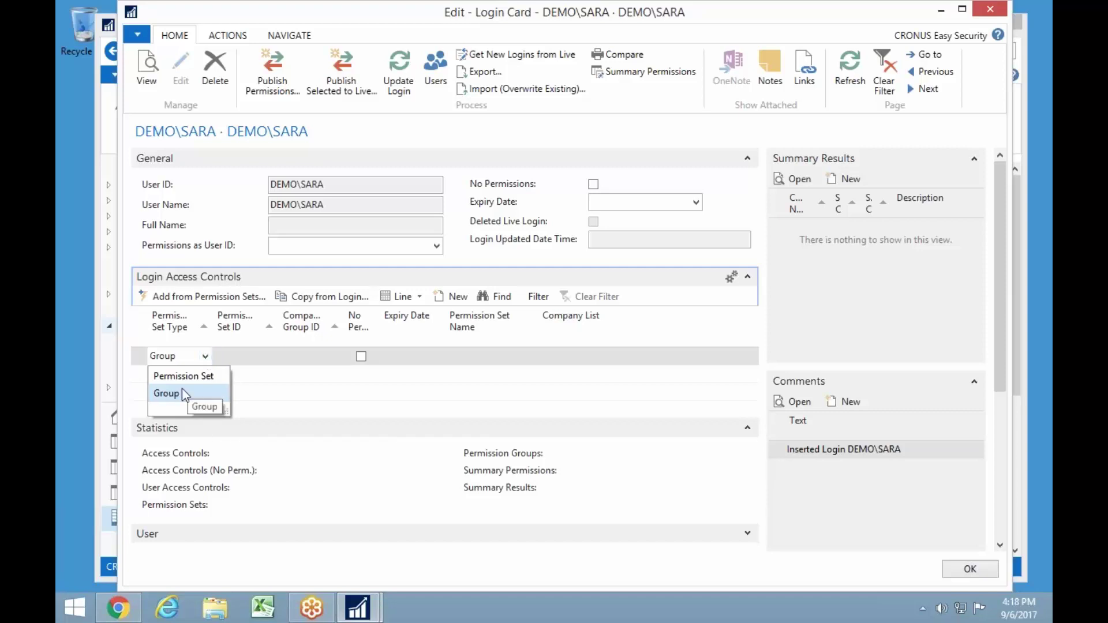
left_click(257, 356)
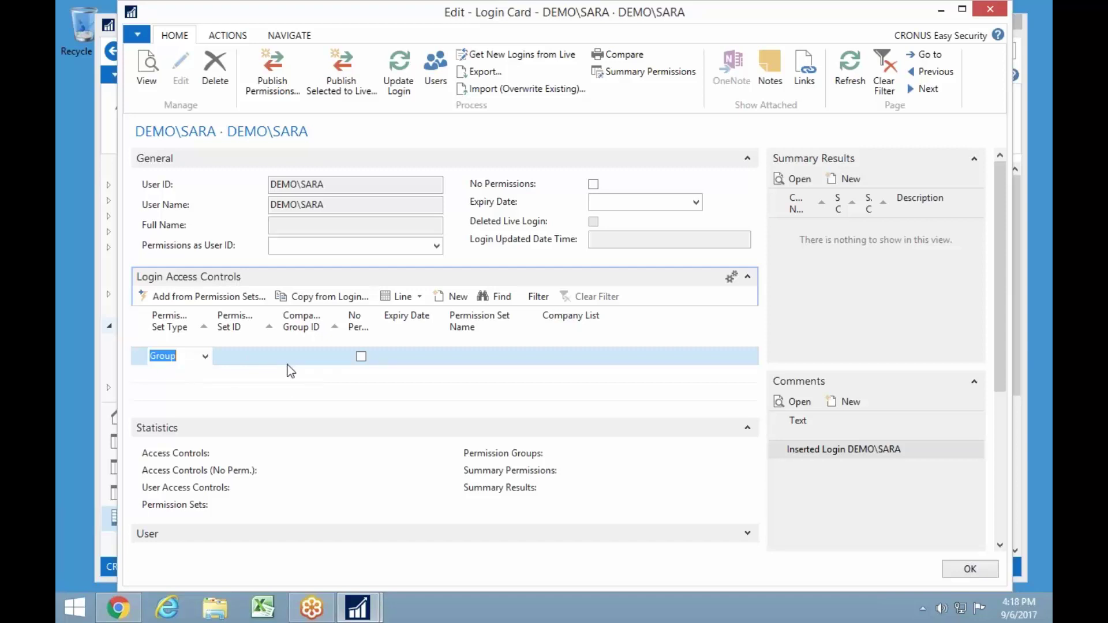
- Open the full permission group list for the access control line and examine the contents of the SALES and Operations Manager groups
left_click(270, 357)
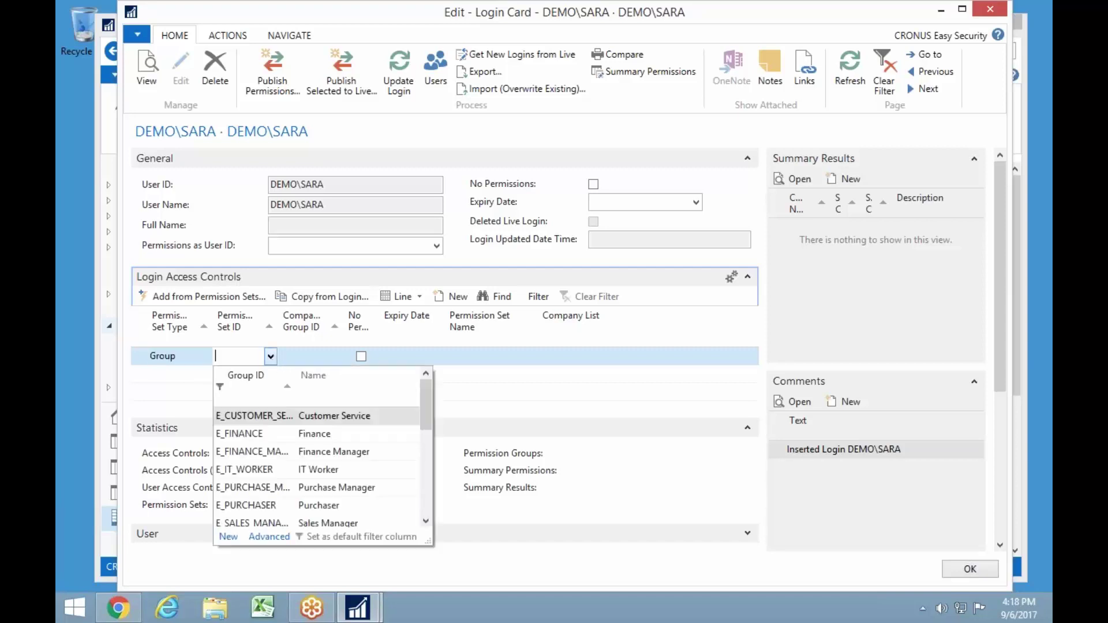
left_click(269, 538)
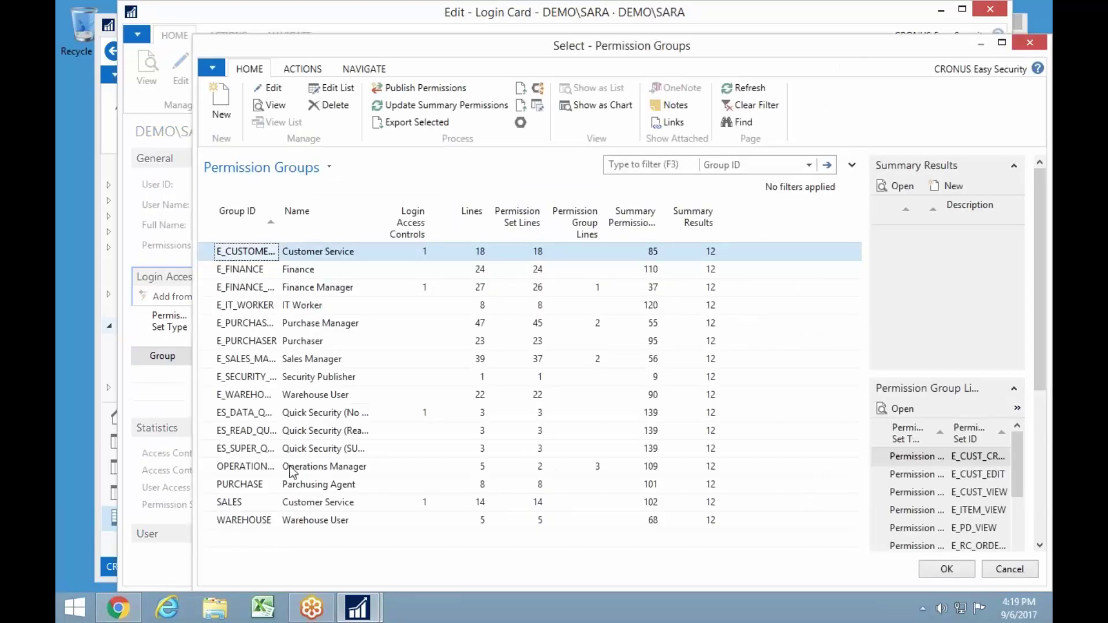
left_click(297, 503)
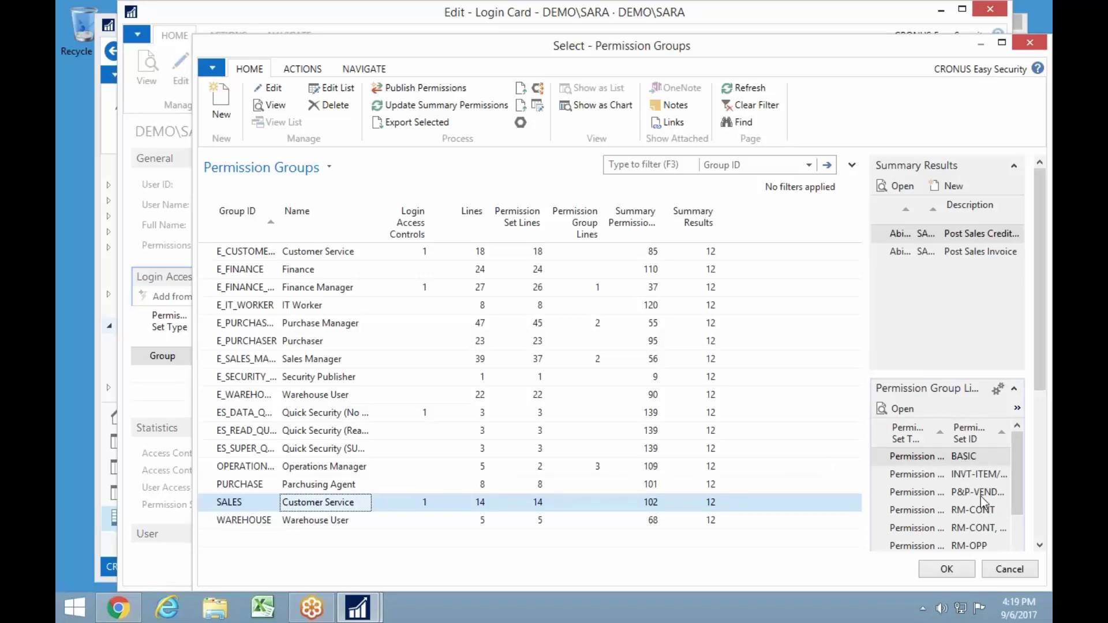
scroll(969, 515, "down", 1)
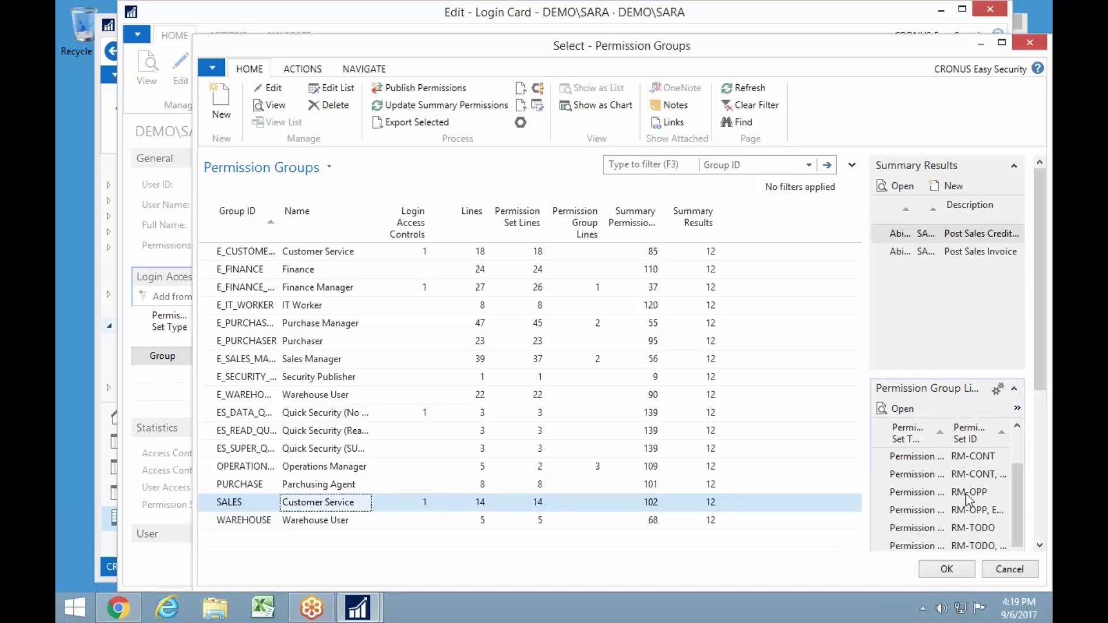
scroll(978, 505, "down", 1)
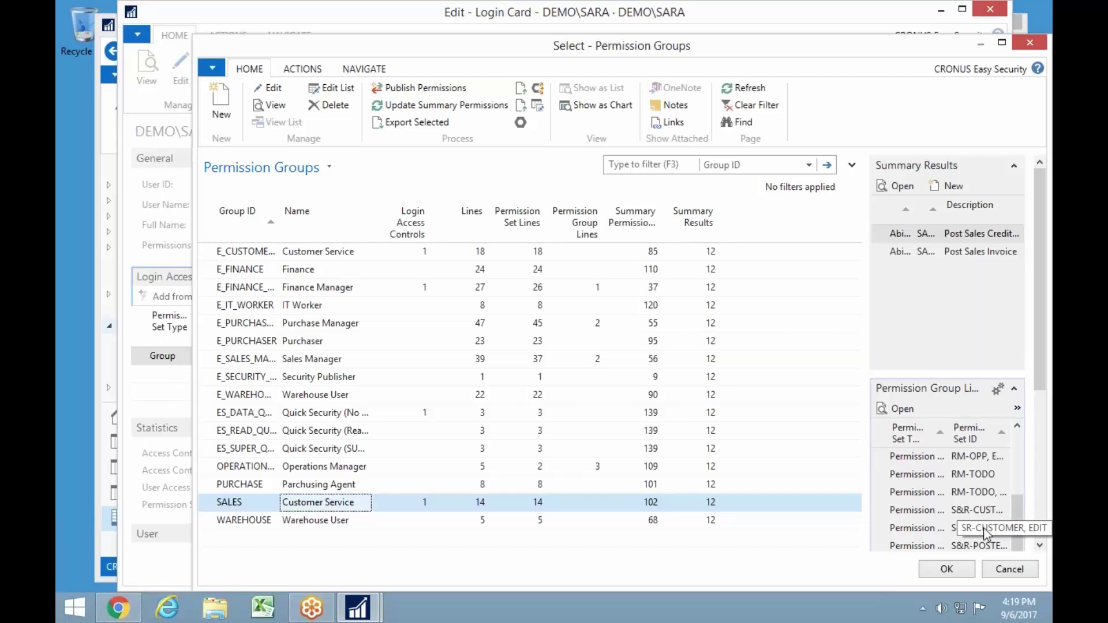
scroll(967, 462, "up", 2)
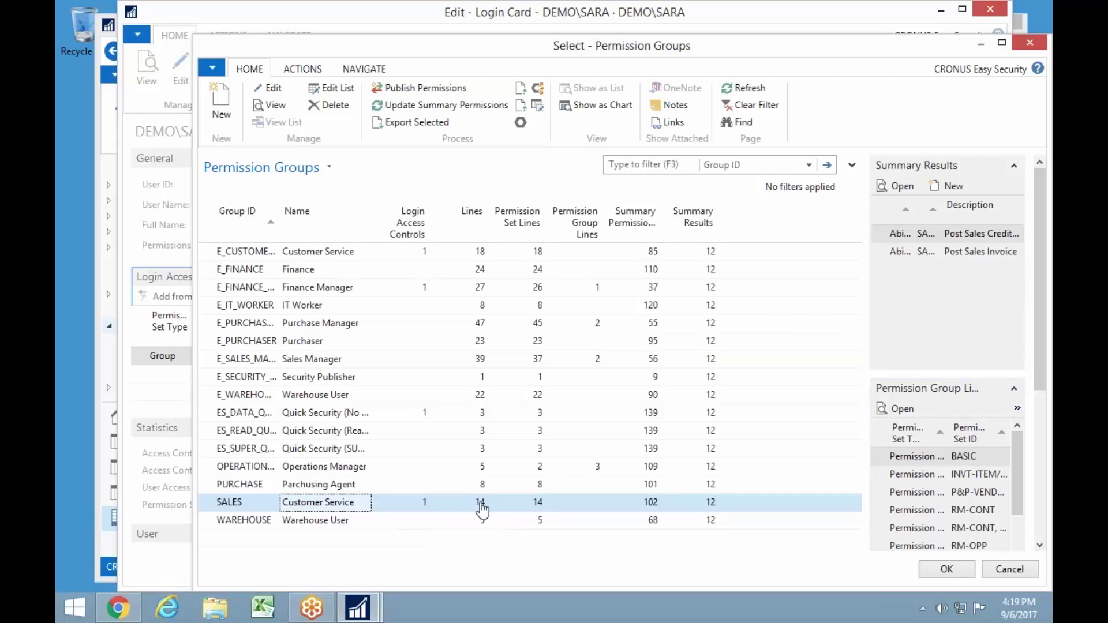
left_click(300, 467)
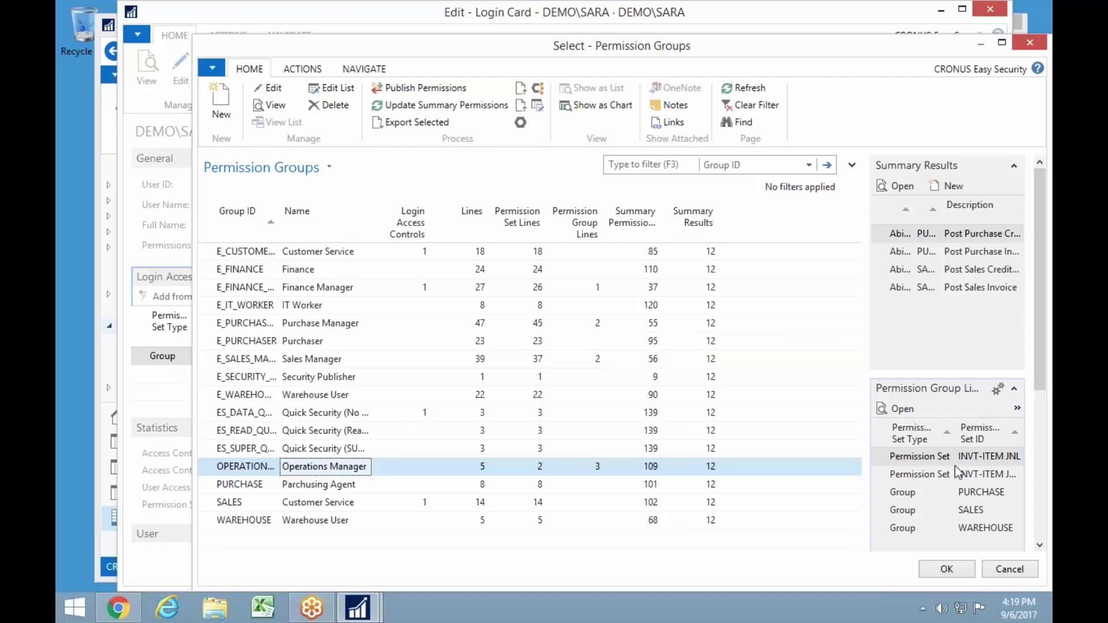
- Assign the SALES permission group to the login's access control line
left_click(244, 504)
left_click(957, 573)
key("Tab")
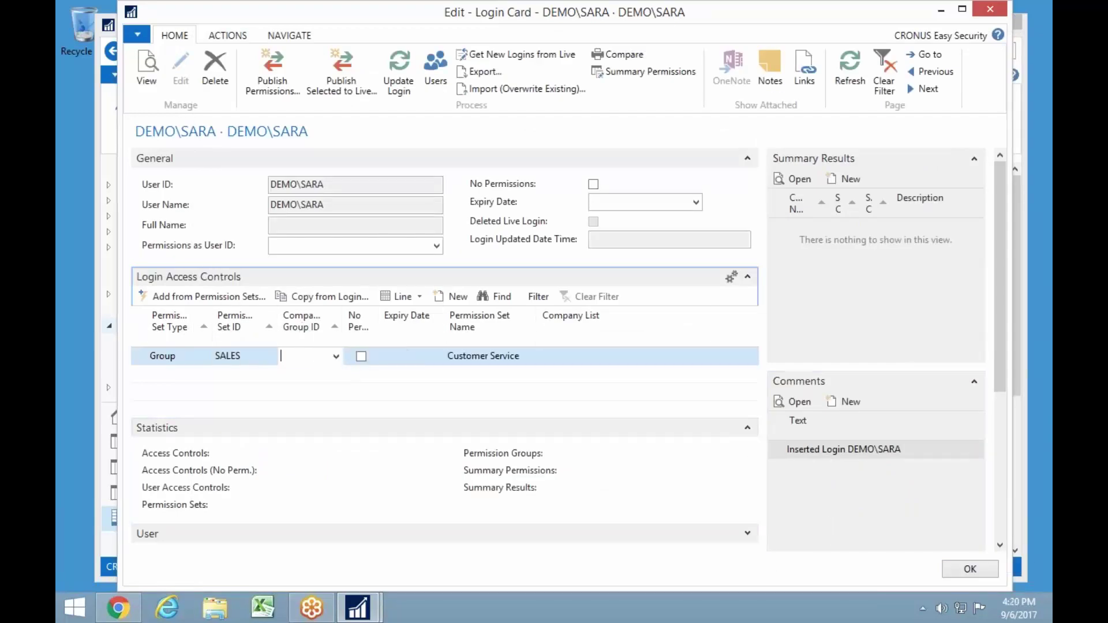
- Examine the CRONUS EUROPE and OPERATIONS company groups, assign OPERATIONS to the SALES access control line, and update the login
left_click(337, 361)
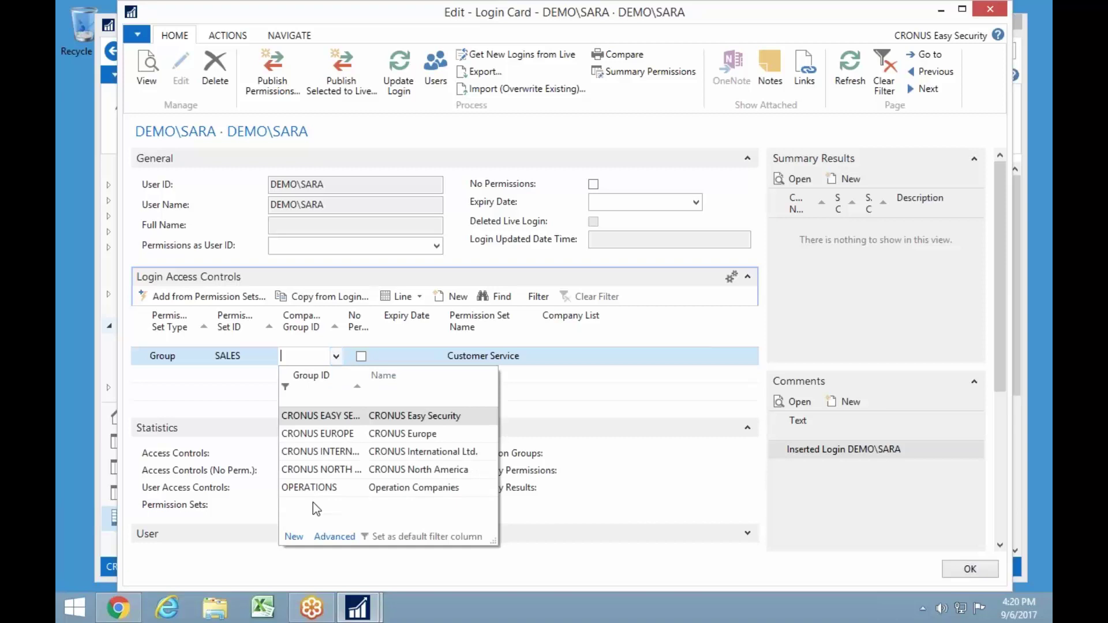
left_click(333, 538)
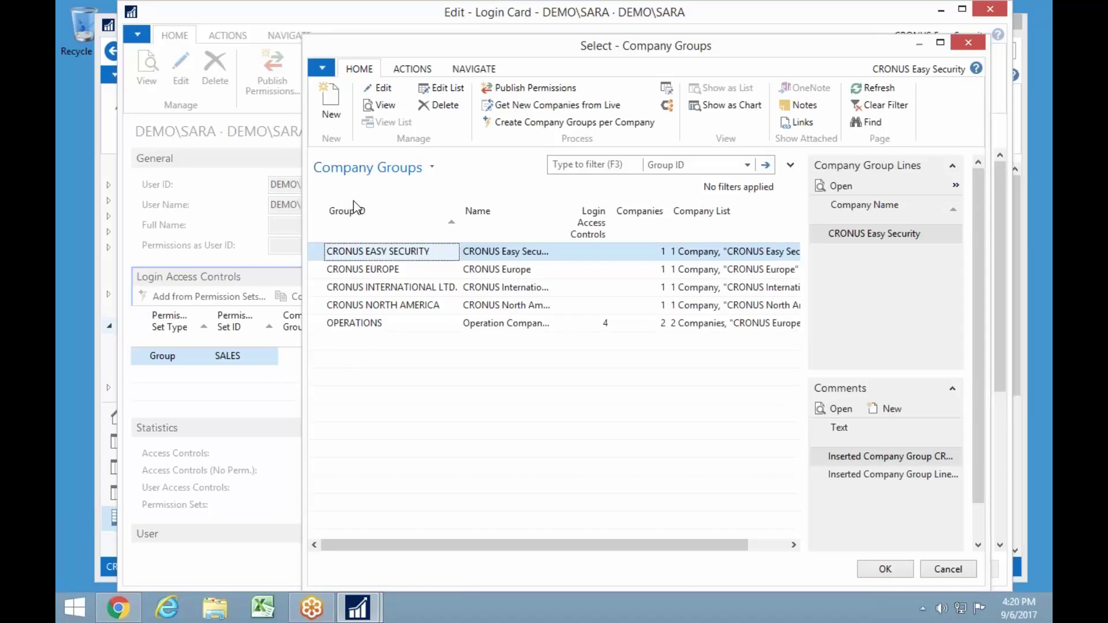
left_click(379, 269)
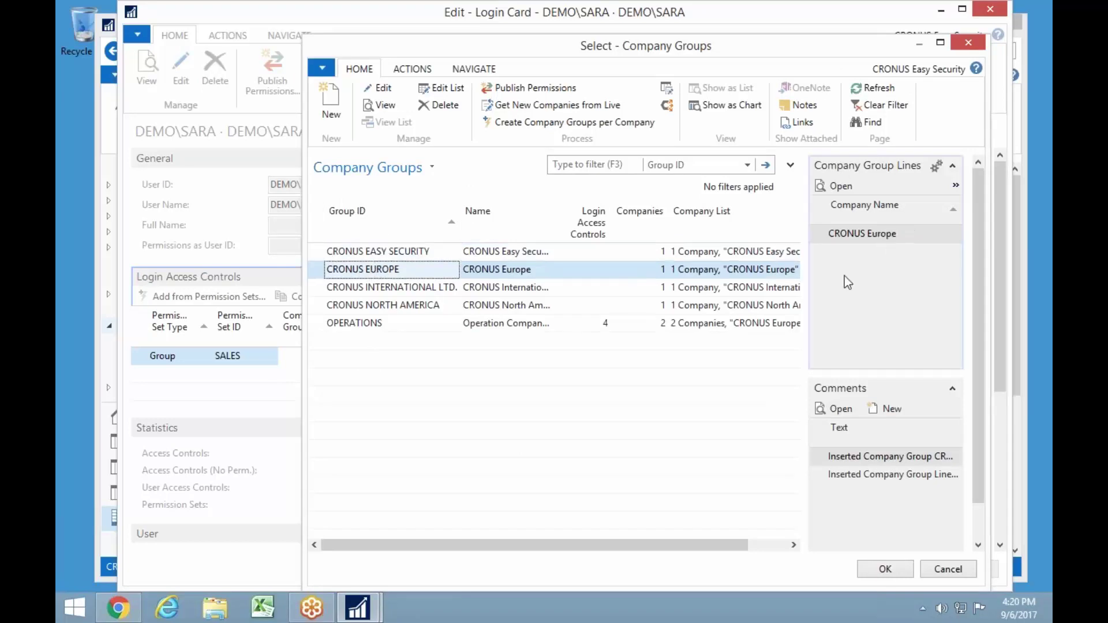
left_click(353, 325)
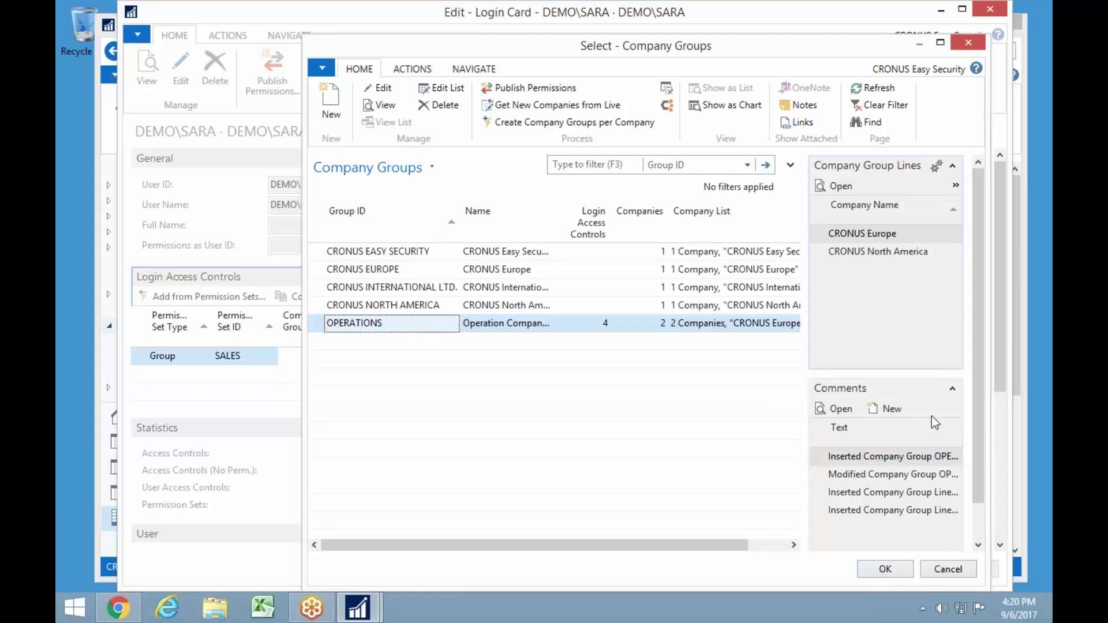
left_click(881, 570)
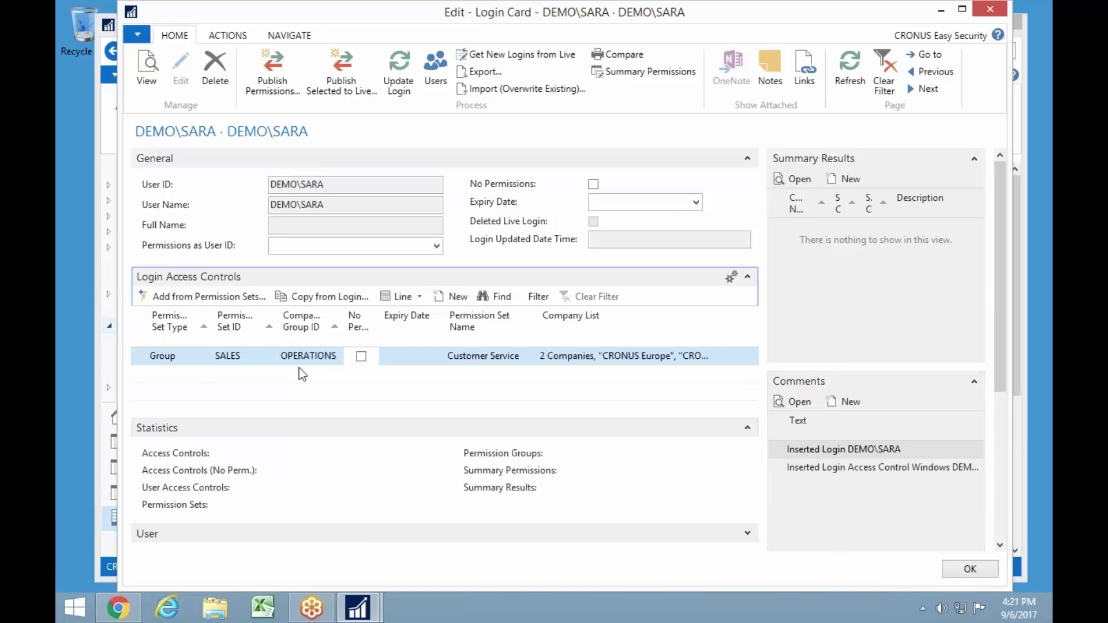
left_click(399, 69)
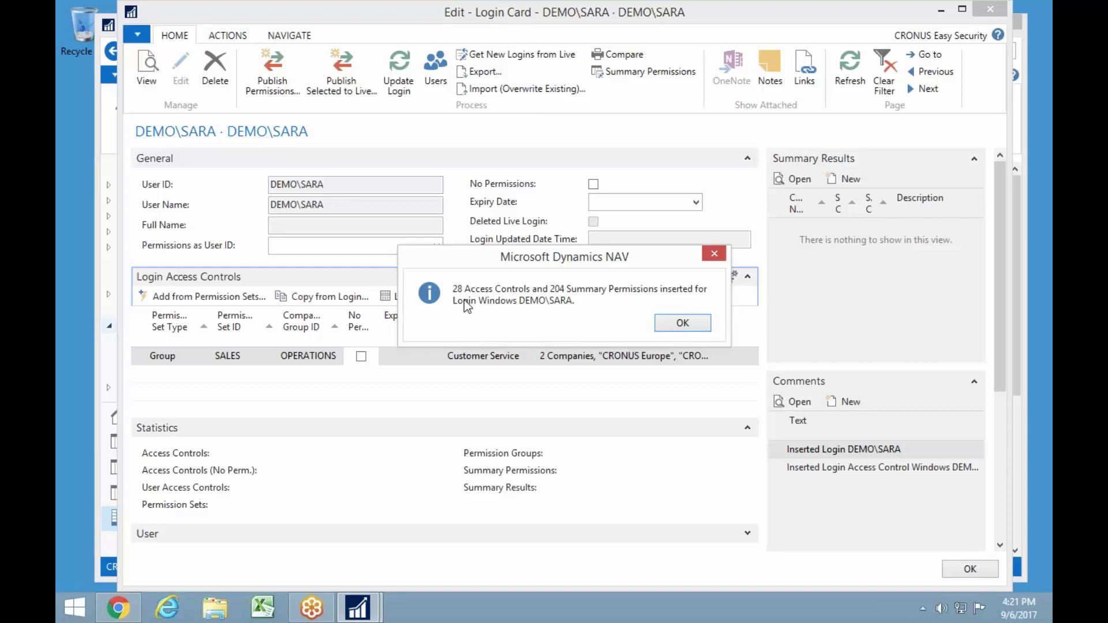
left_click(694, 327)
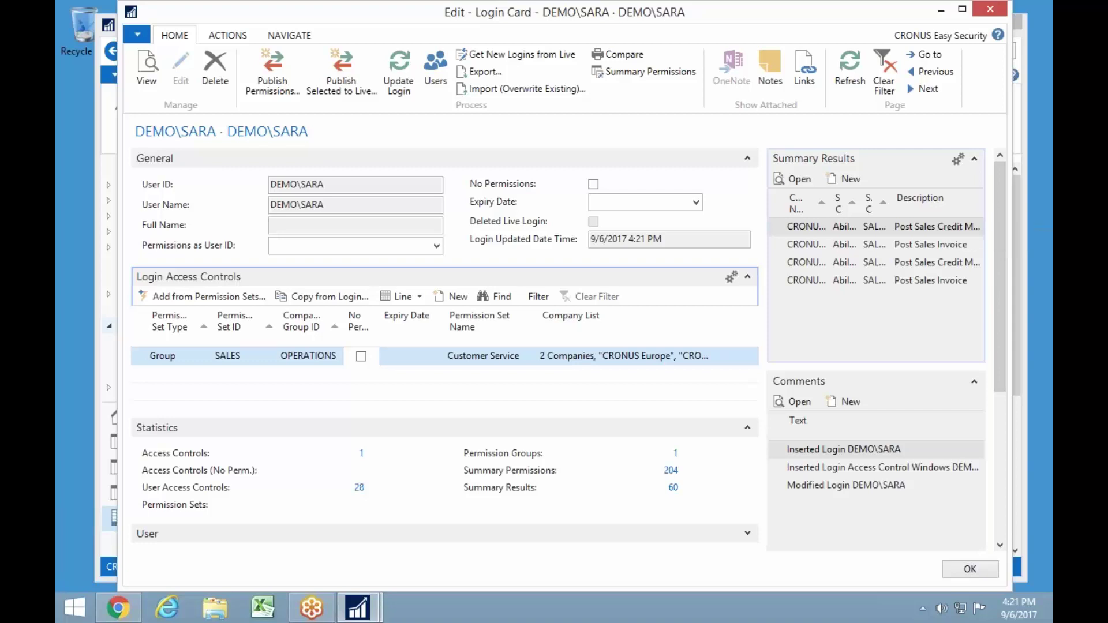
- Add a second access control line of type Group with the Operations Manager permission group and the CRONUS North America company group
left_click(242, 378)
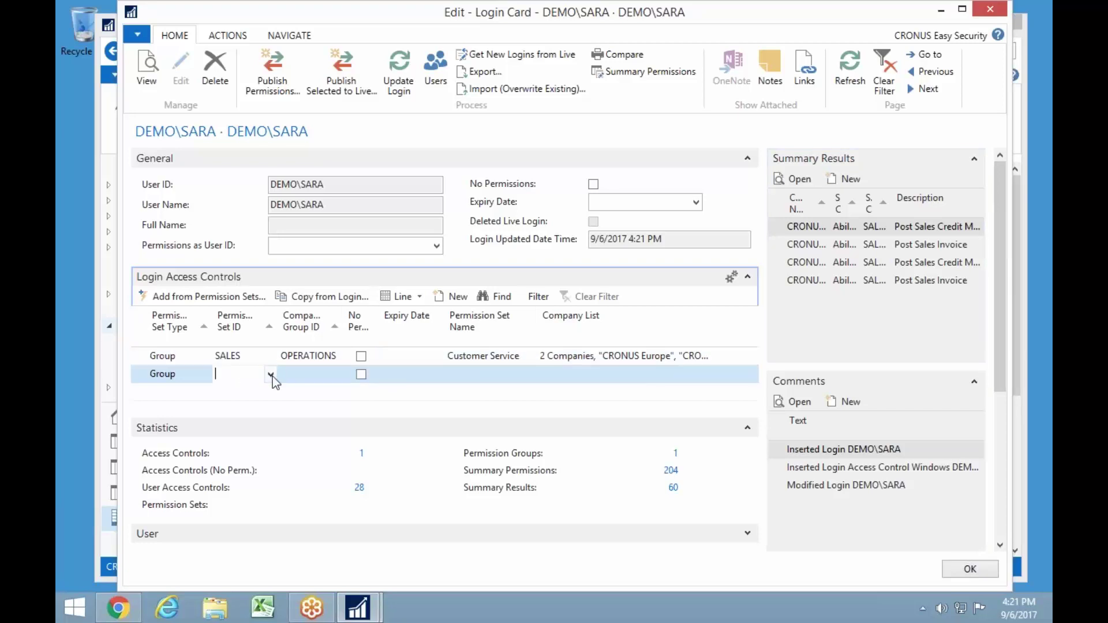
left_click(271, 375)
scroll(280, 486, "down", 1)
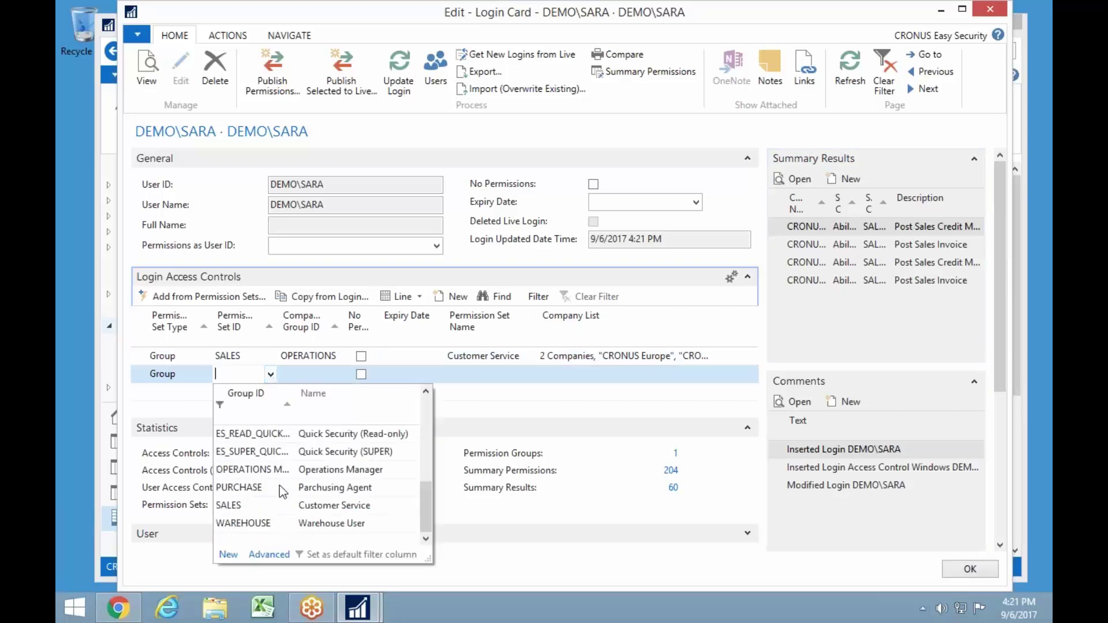
left_click(265, 471)
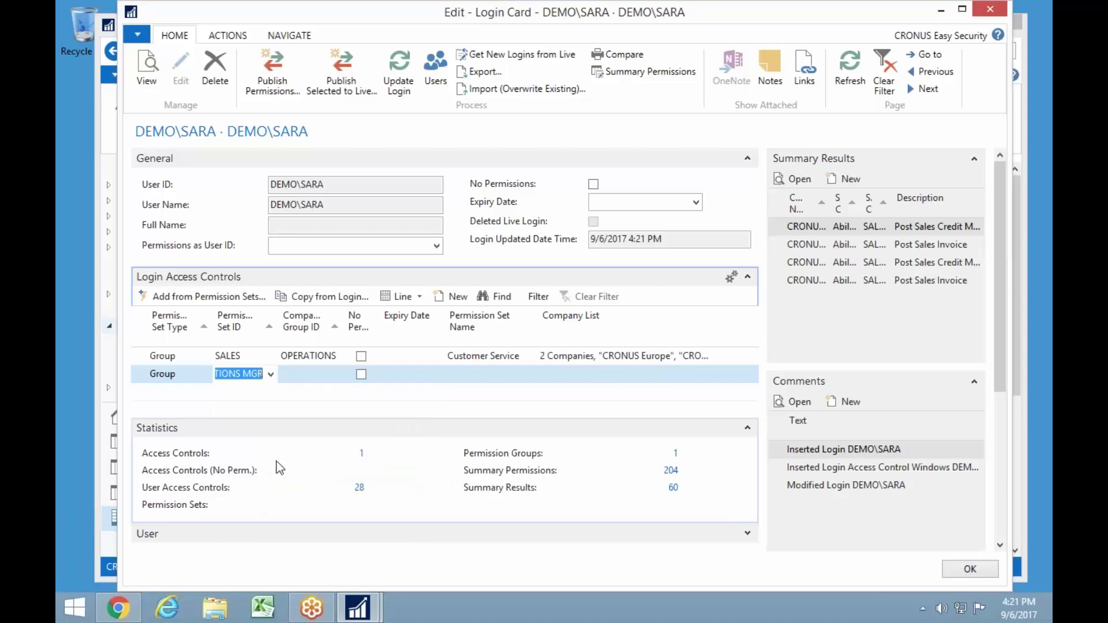
key("Tab")
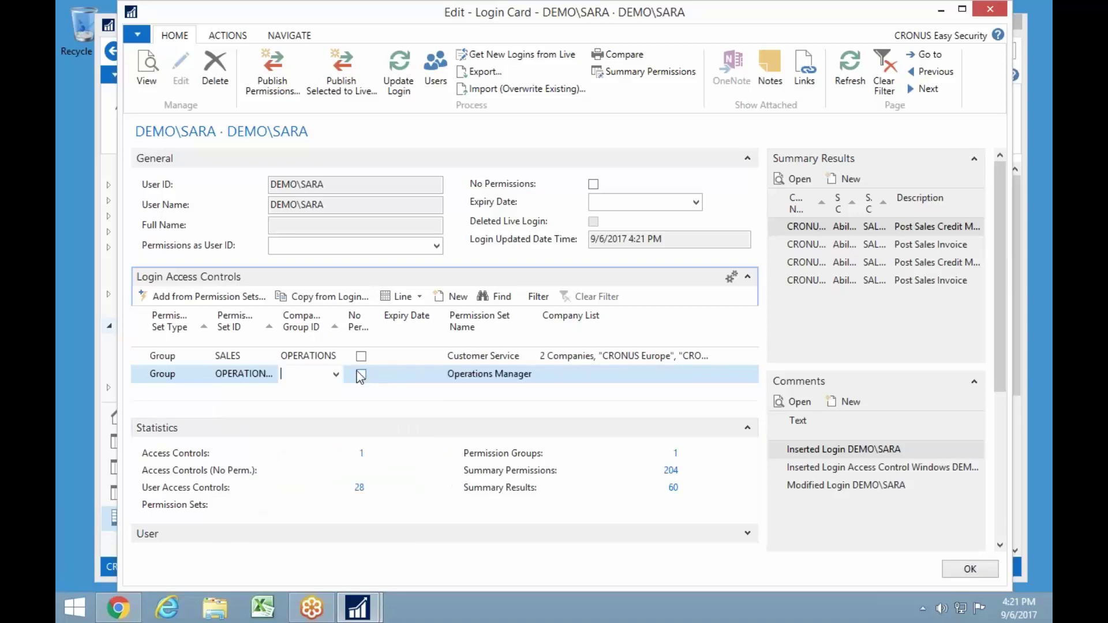
left_click(334, 375)
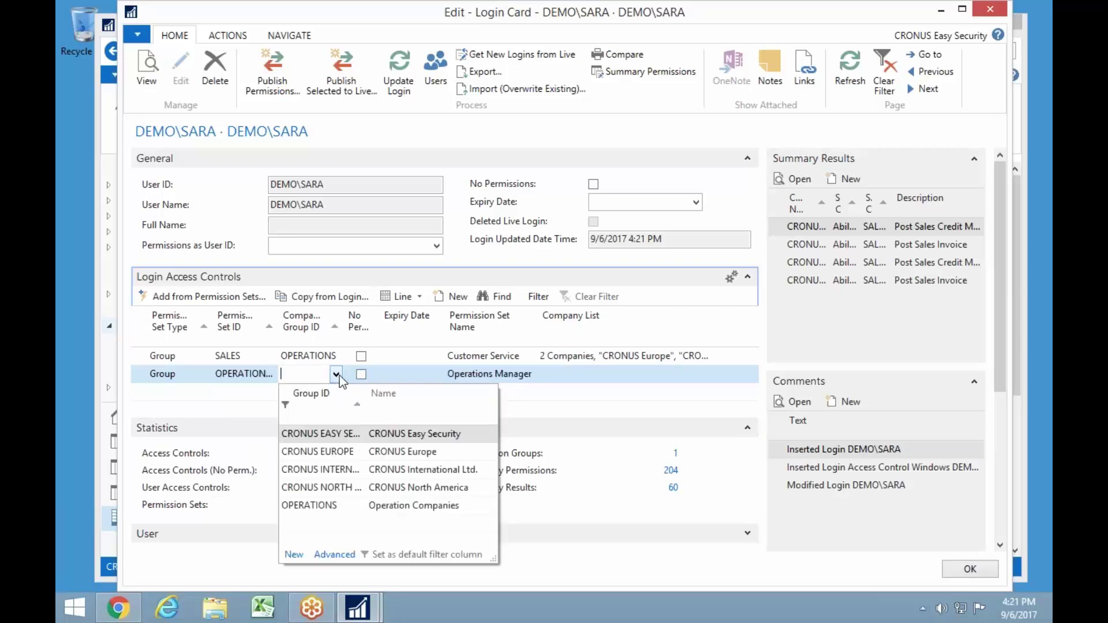
left_click(330, 488)
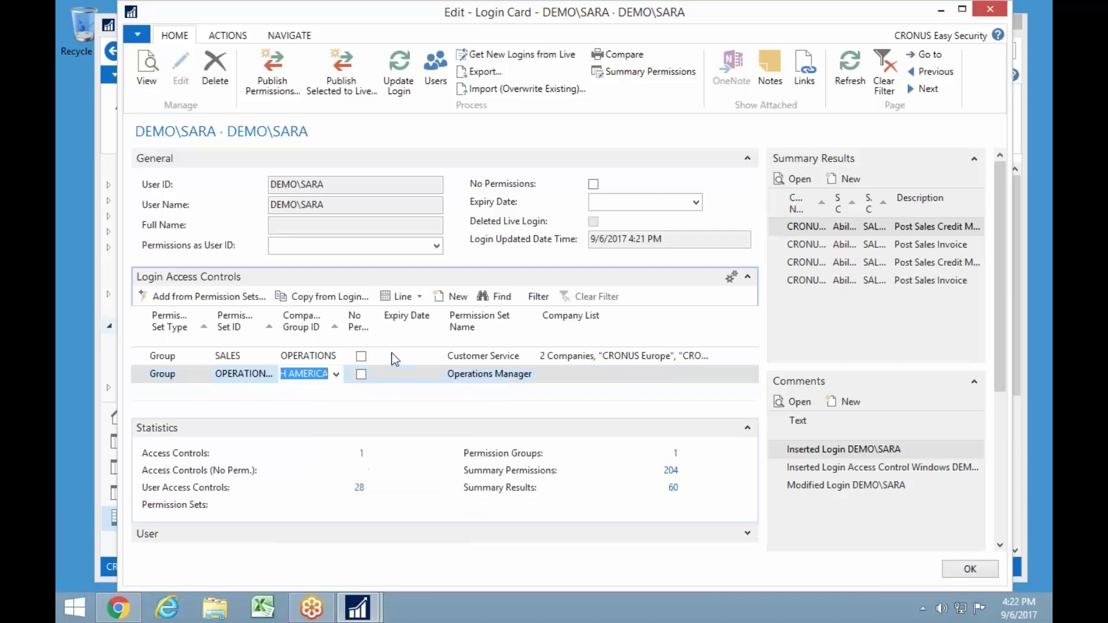
- Set the Operations Manager line's expiry date to 11/1/2017 and update the login, accepting the message
left_click(401, 372)
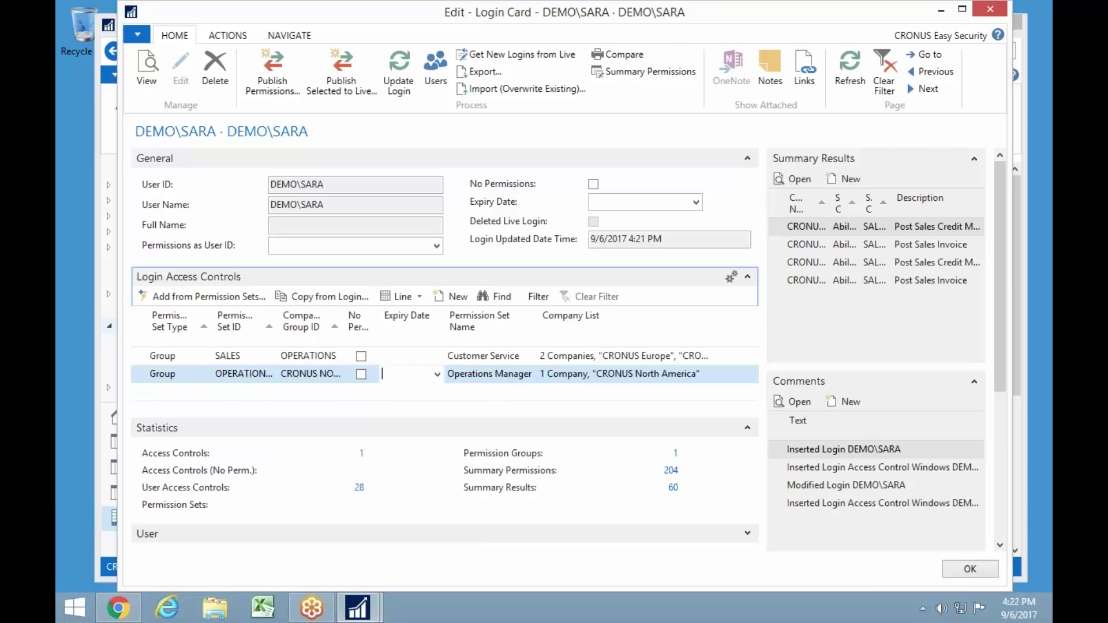
type("11/1/17")
key("Tab")
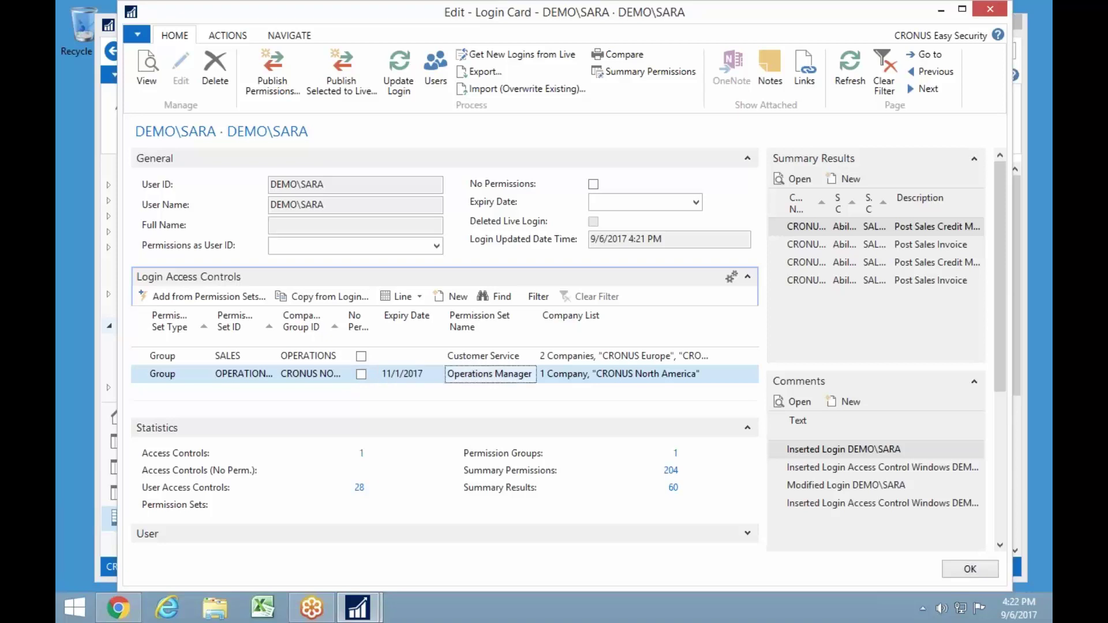
left_click(483, 356)
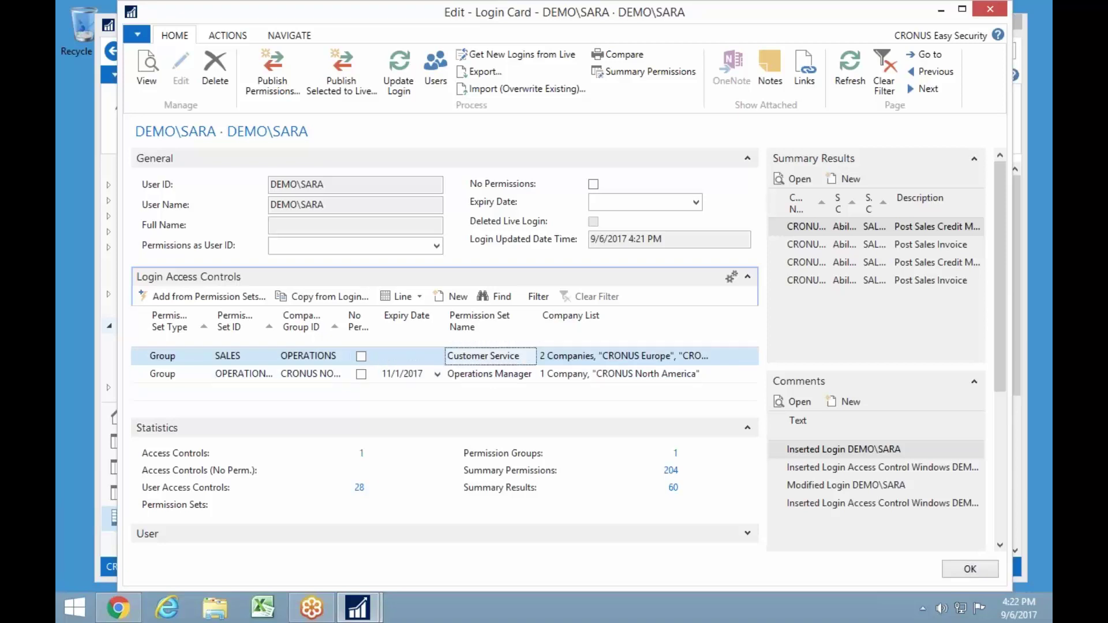
left_click(403, 373)
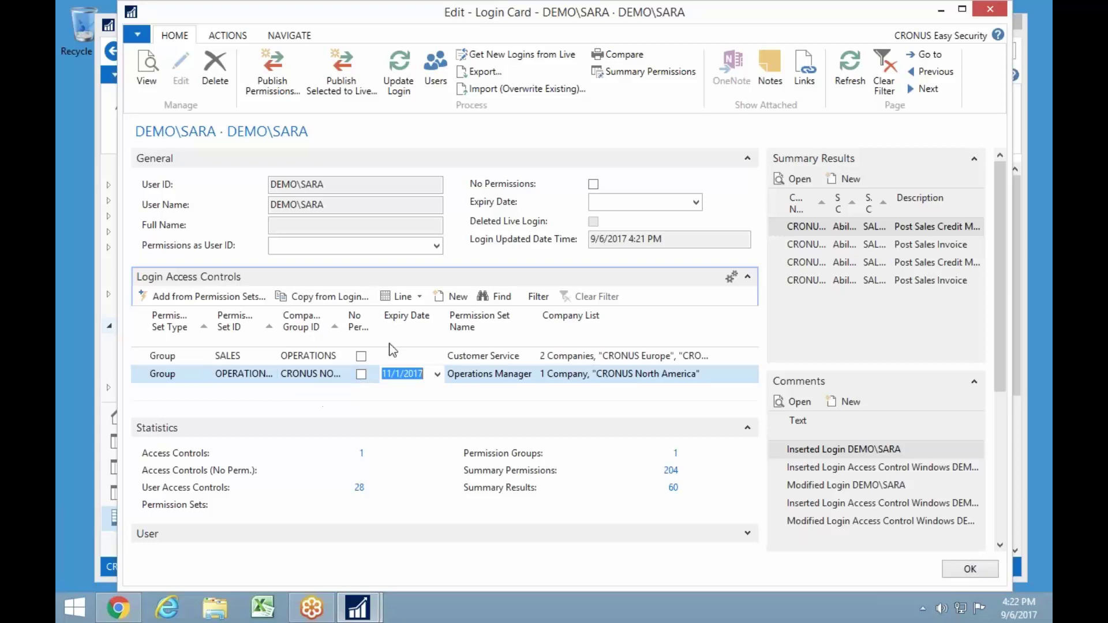
left_click(398, 72)
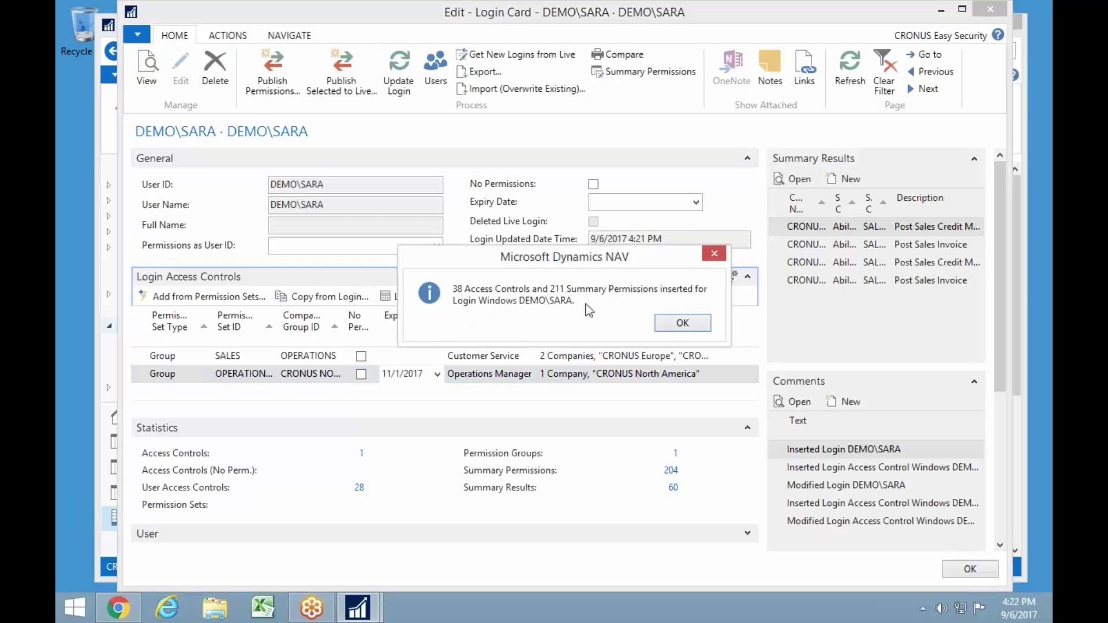
left_click(670, 324)
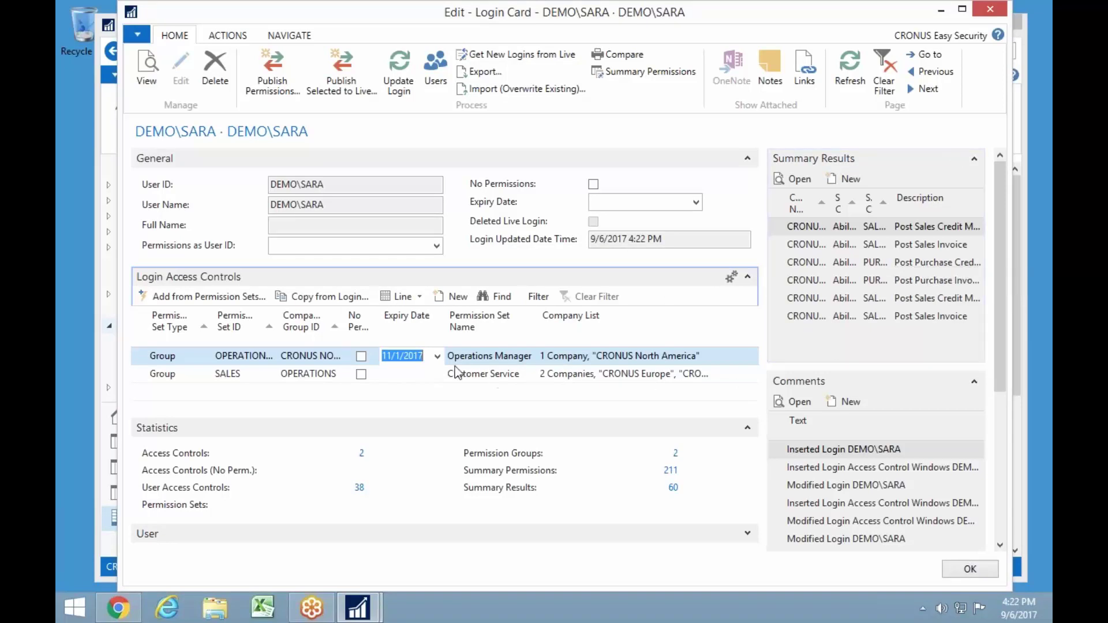
- Check the No Permissions option of the Operations Manager line and the actions available for access control lines
left_click(360, 356)
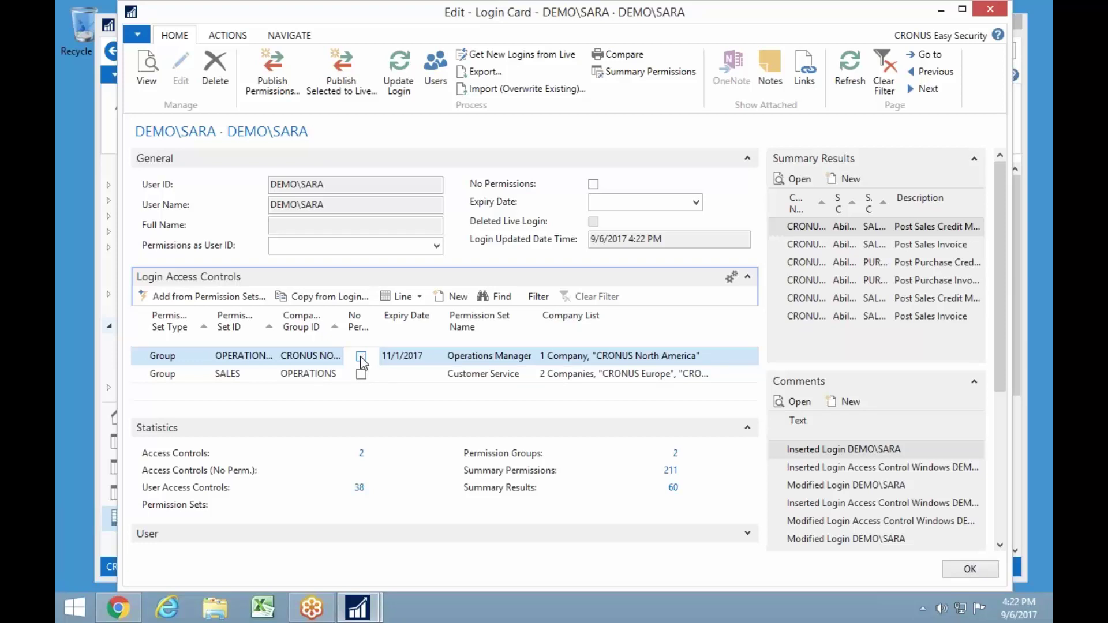
left_click(361, 358)
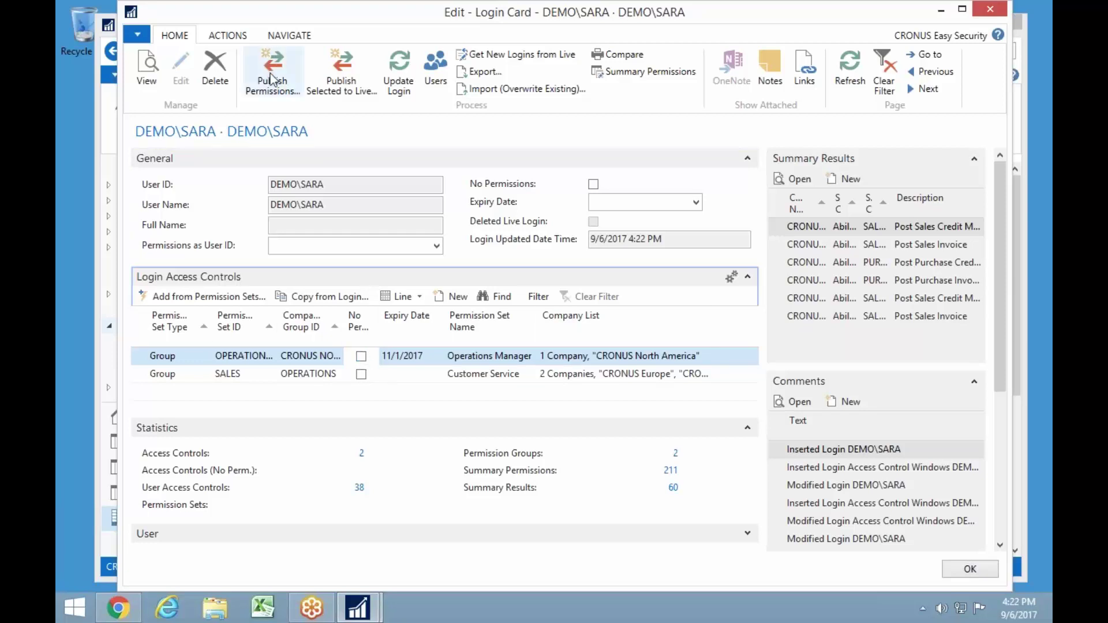
left_click(417, 298)
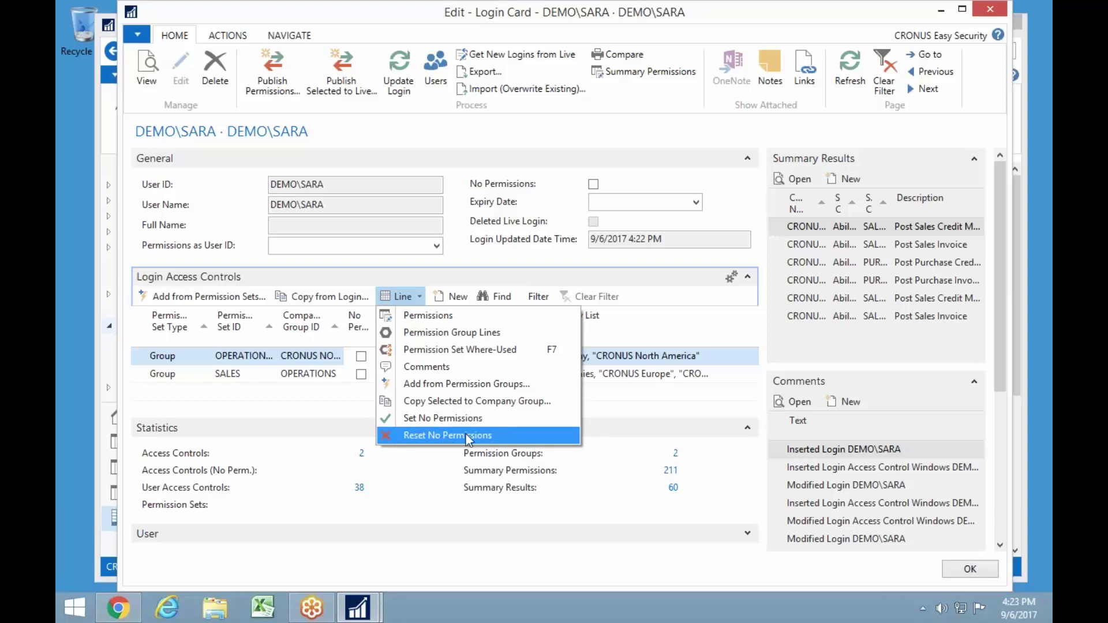
left_click(308, 356)
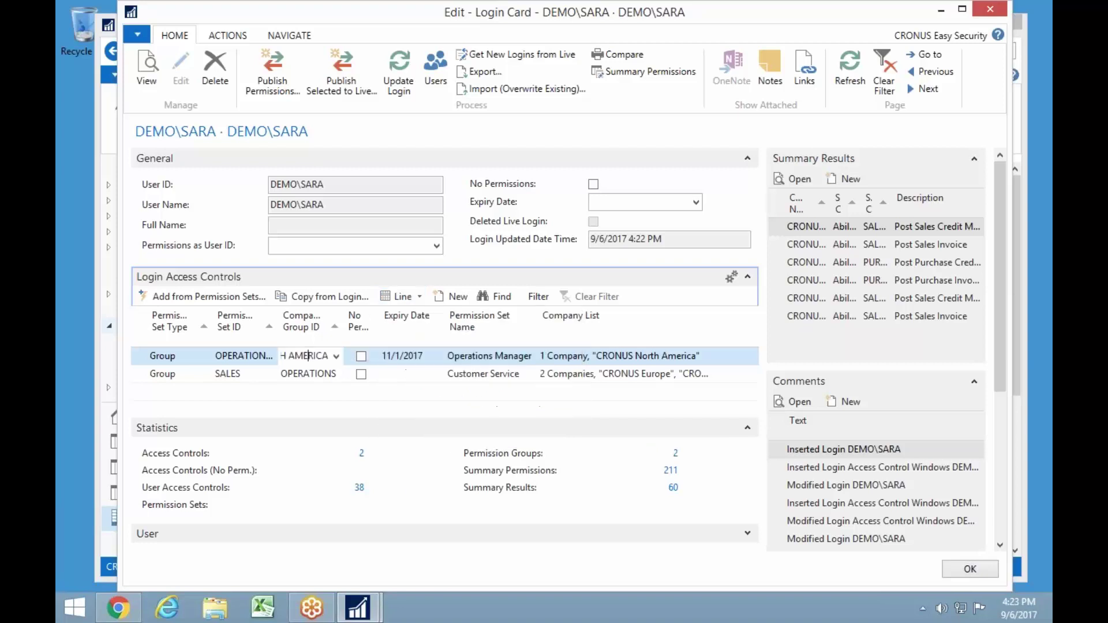
left_click(414, 375)
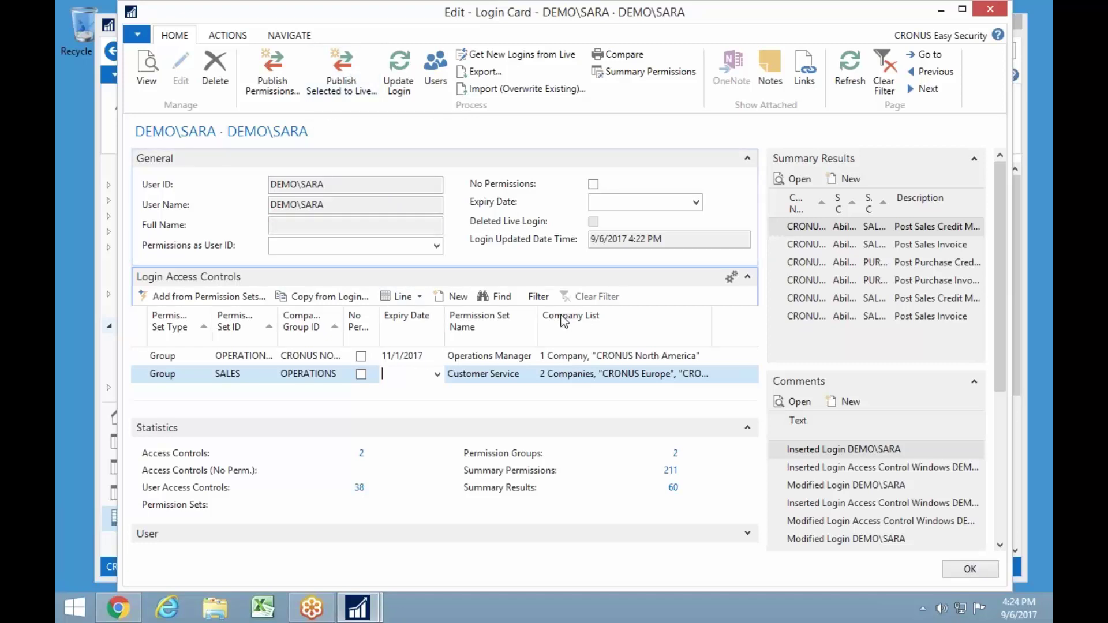
- Publish the selected login to live, agreeing to update it first, and close the login card
left_click(353, 91)
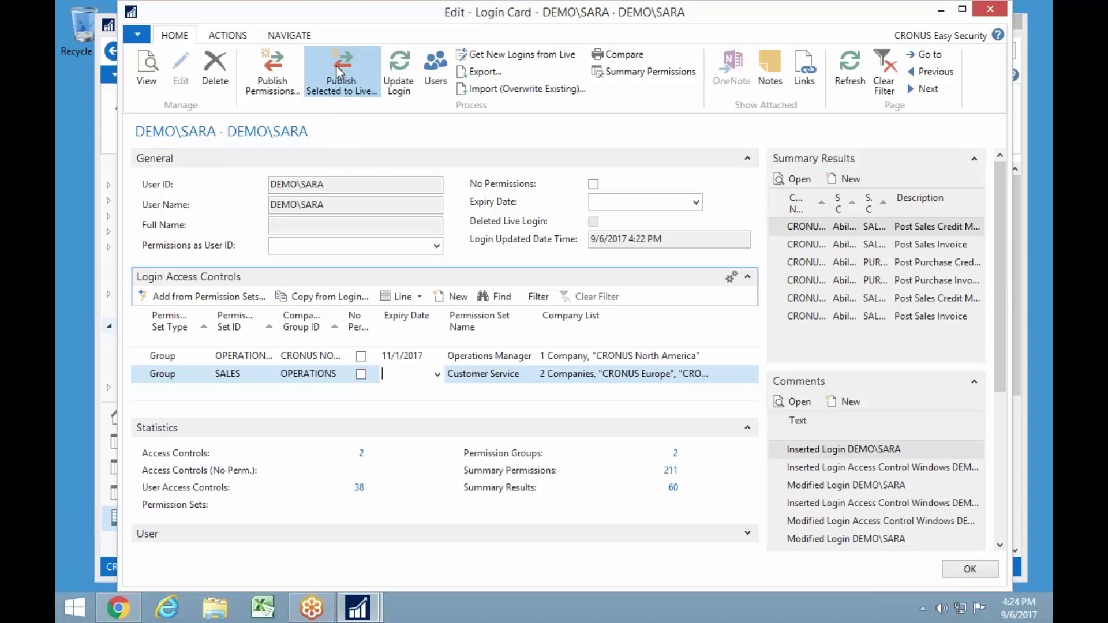
left_click(539, 322)
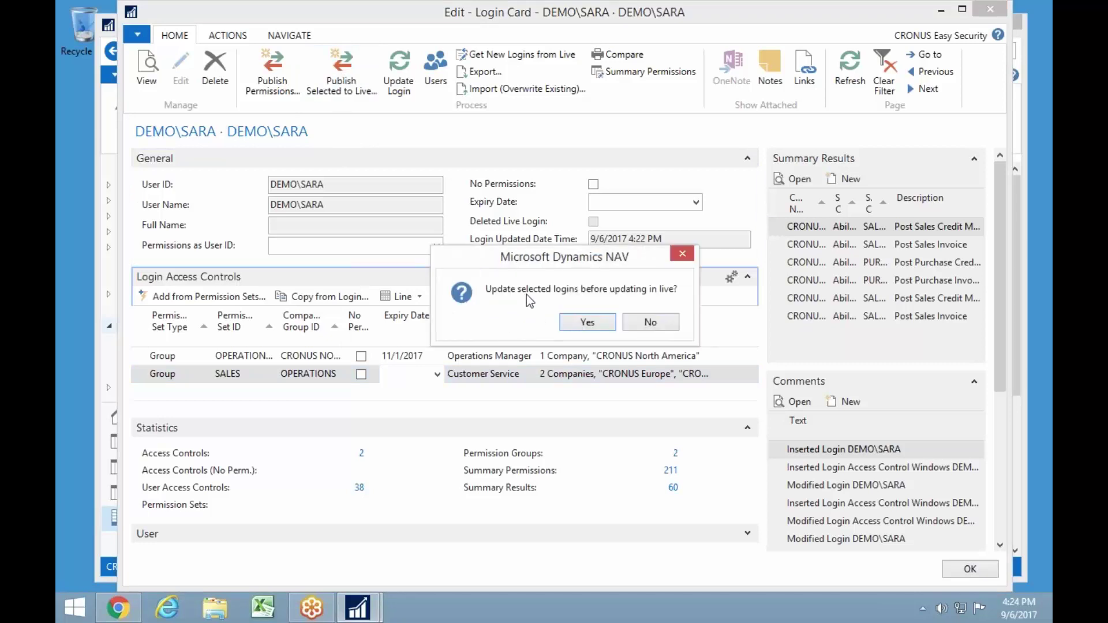
left_click(593, 323)
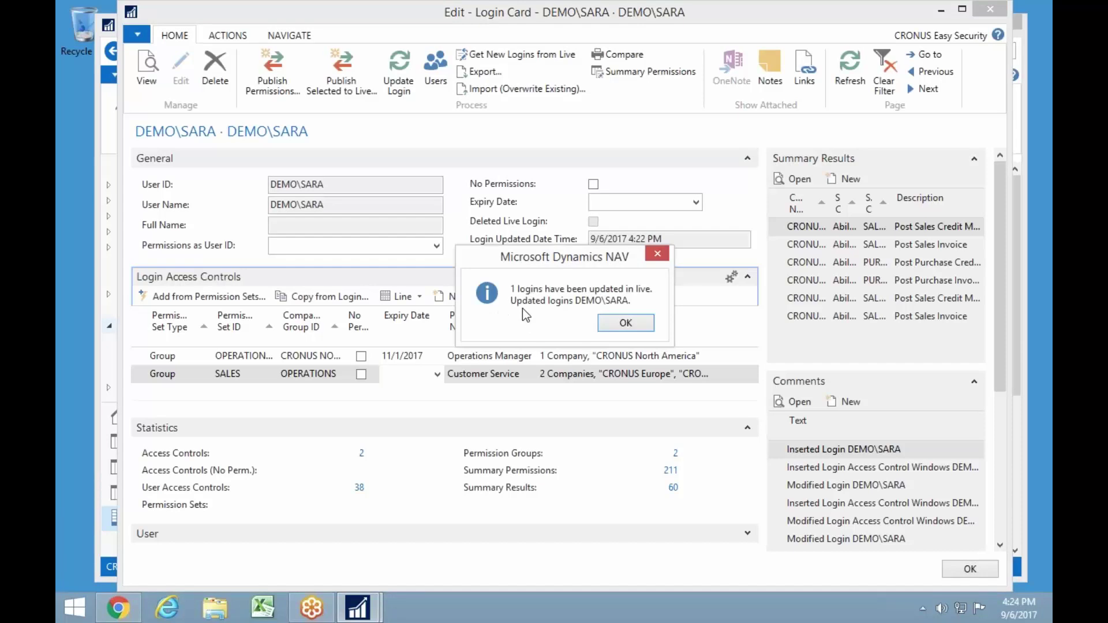
left_click(631, 324)
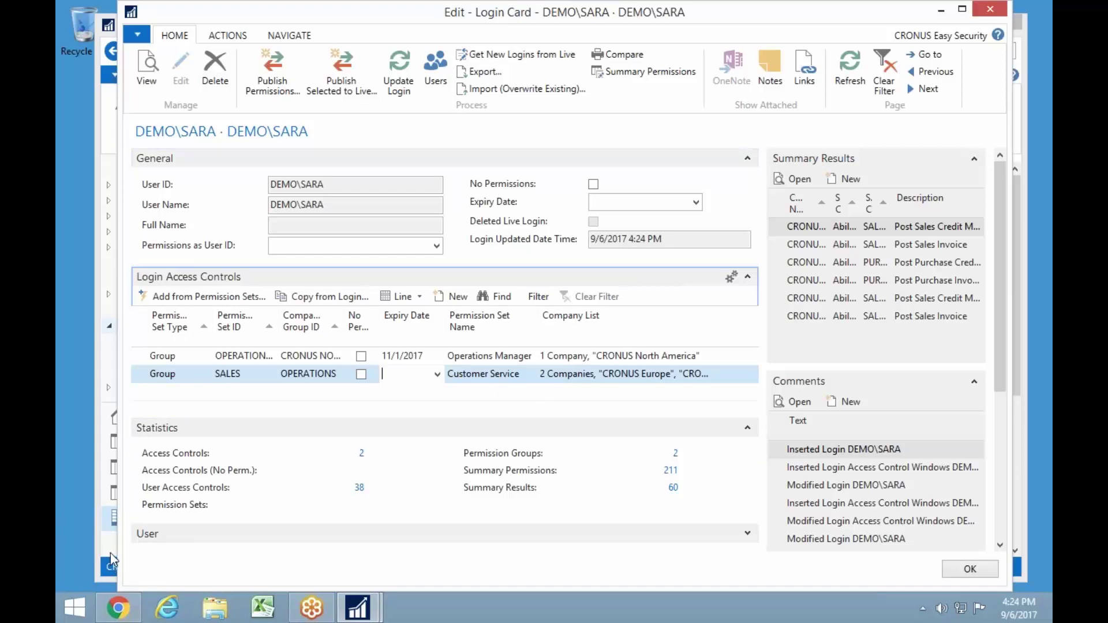
key("Escape")
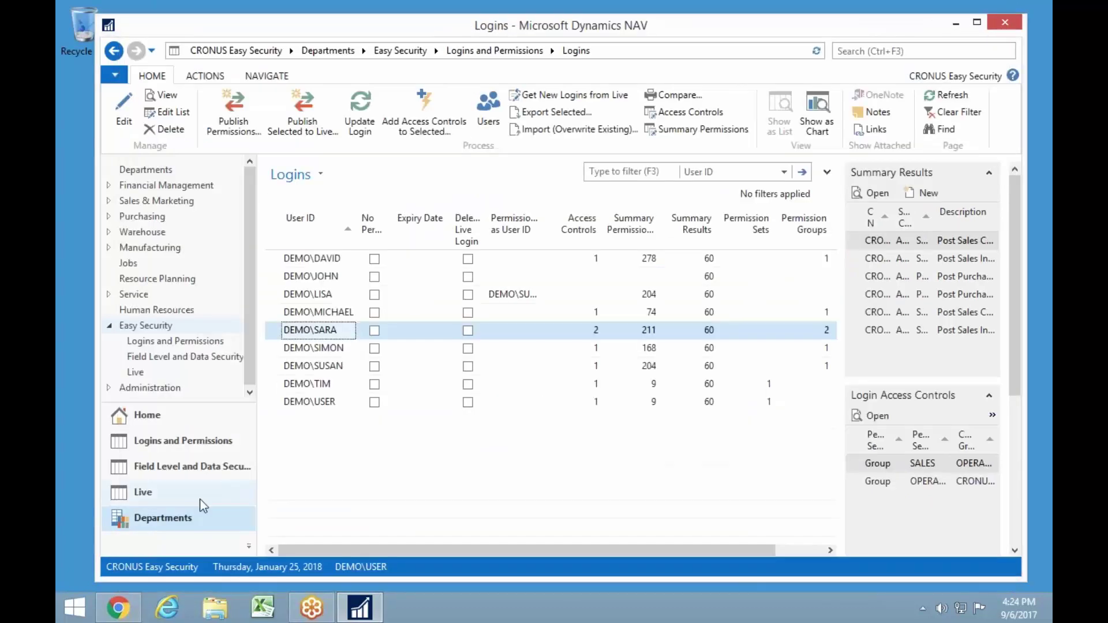
- Open the same user's card from the standard Users list in IT Administration and examine the assigned user permission sets
left_click(137, 389)
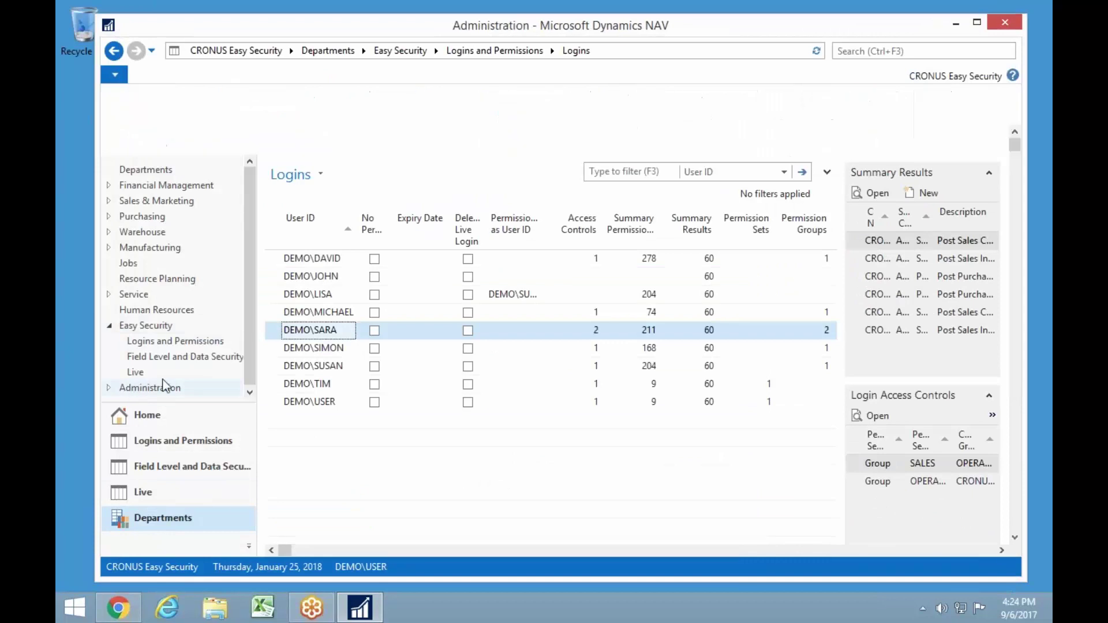
left_click(140, 287)
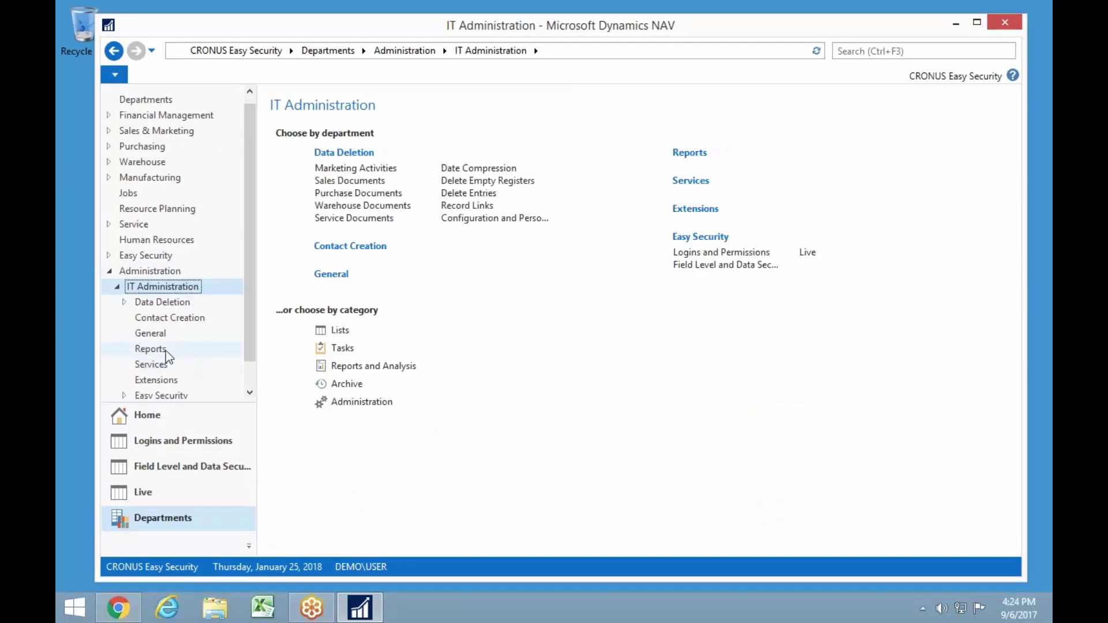
left_click(150, 333)
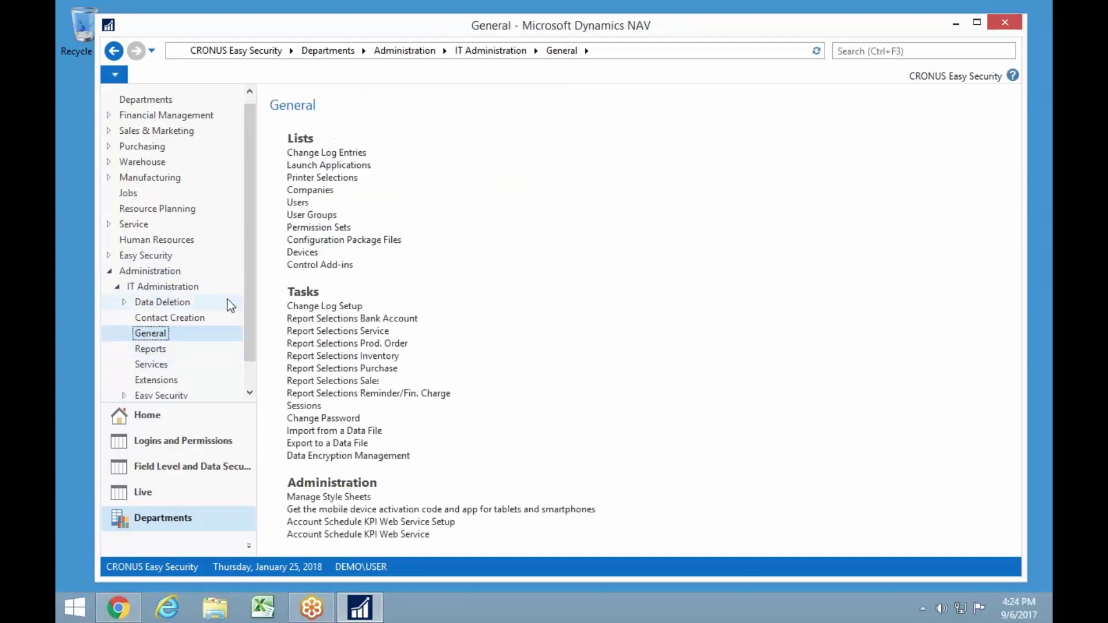
left_click(298, 203)
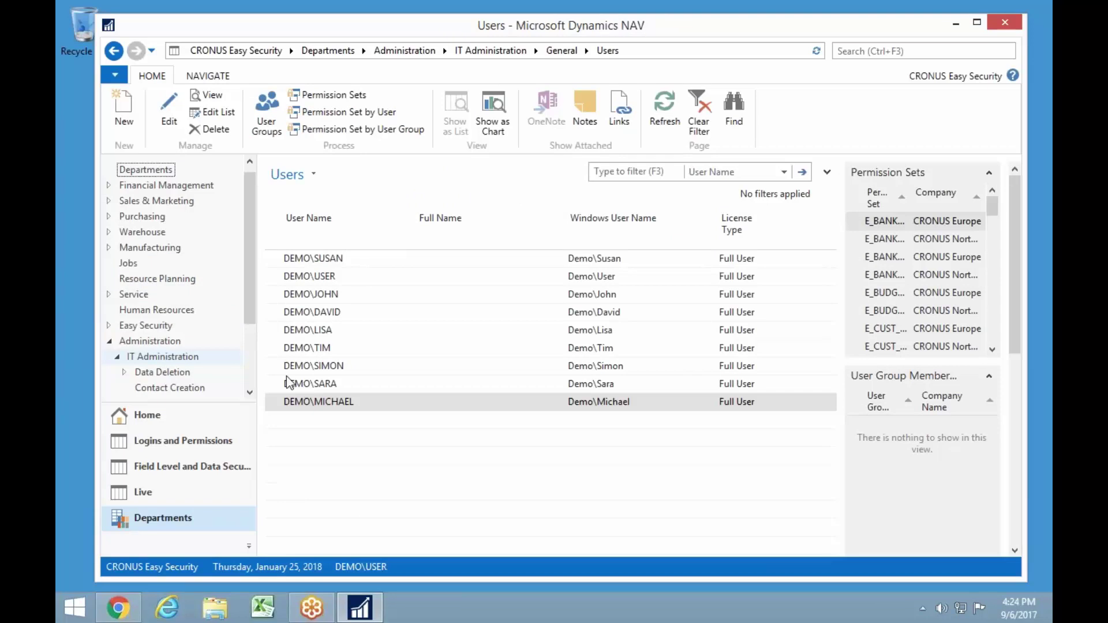
double_click(268, 384)
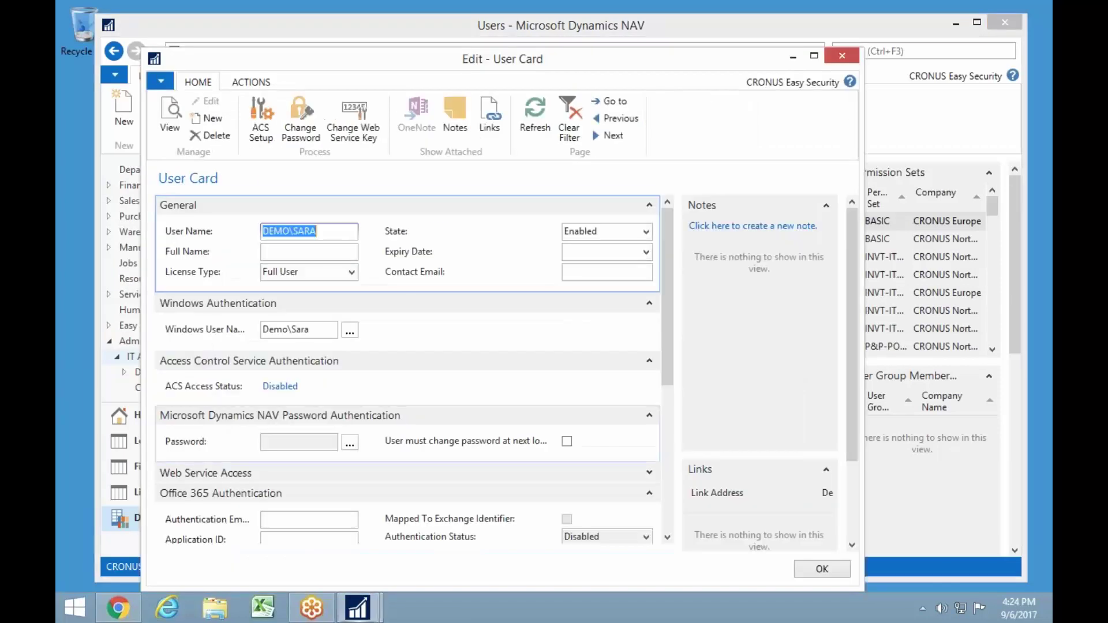
scroll(658, 363, "down", 3)
scroll(658, 364, "down", 3)
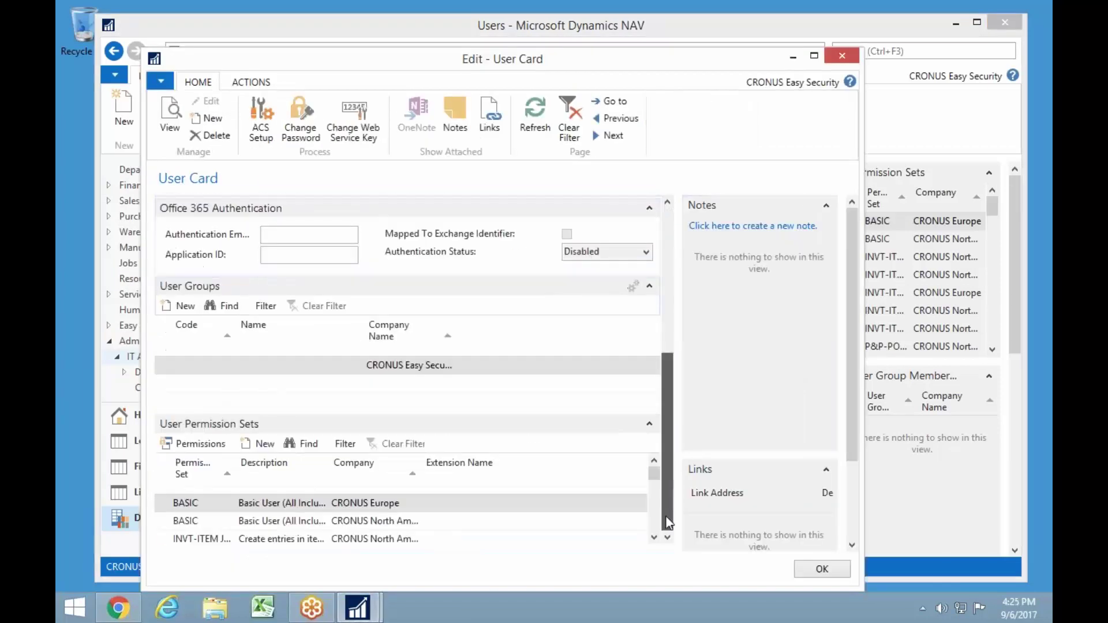
- Examine the user's assigned permission sets per company on the user card and close the card
scroll(646, 462, "up", 6)
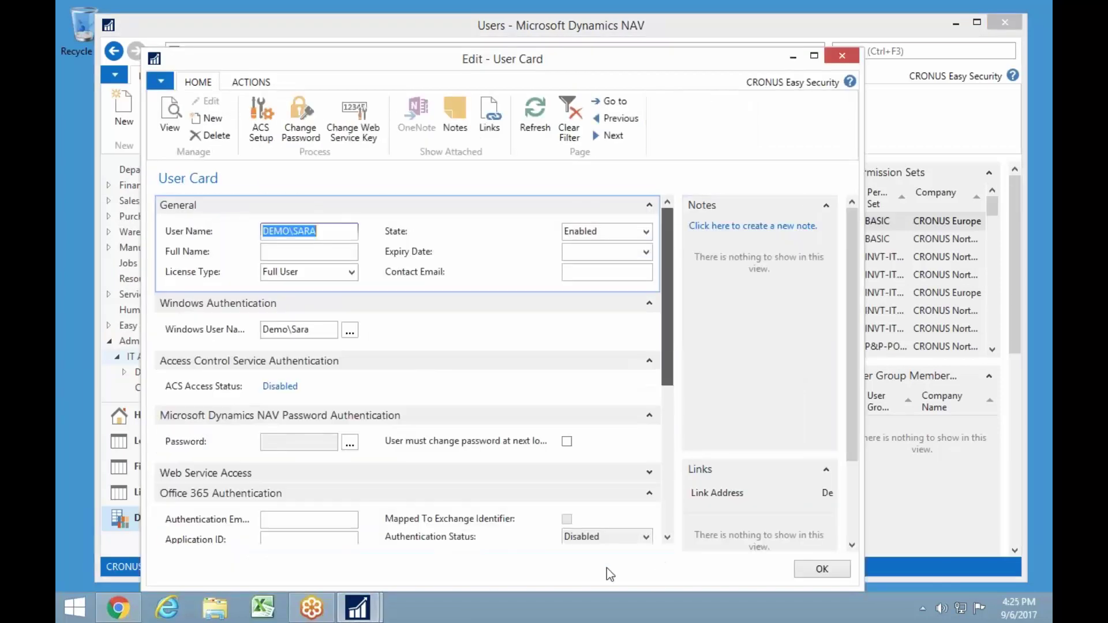
left_click(667, 520)
scroll(275, 515, "down", 10)
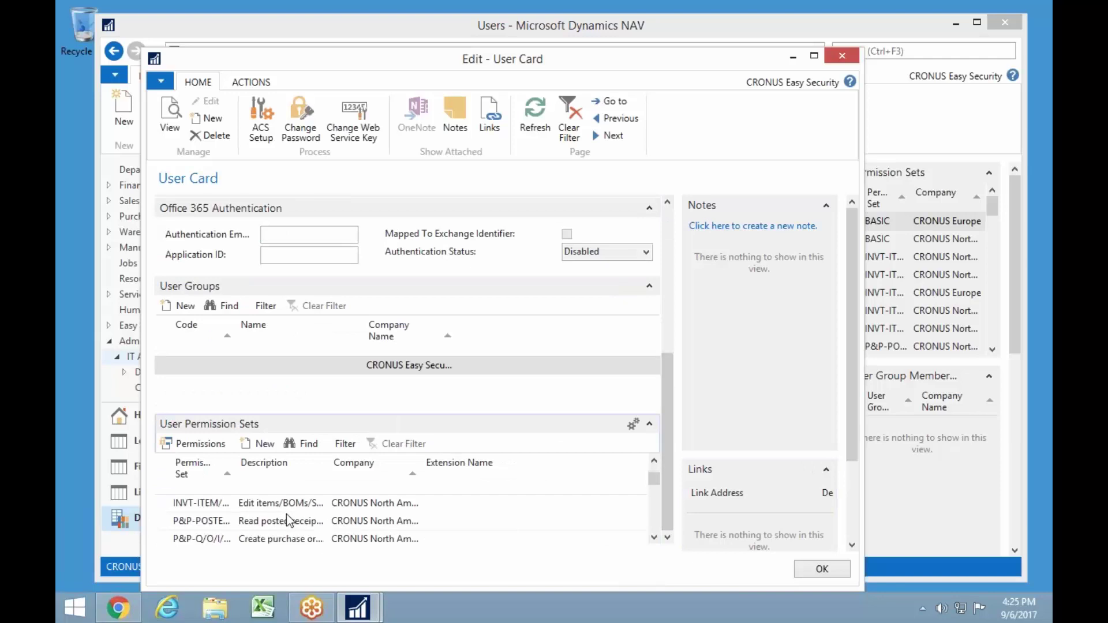
scroll(294, 530, "up", 10)
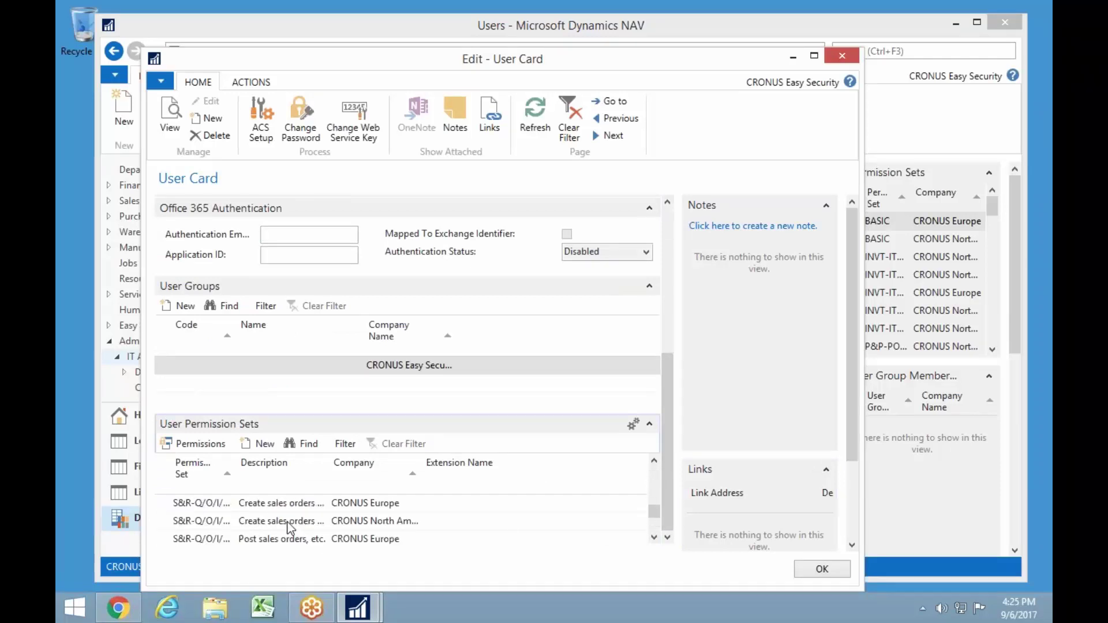
scroll(283, 321, "up", 5)
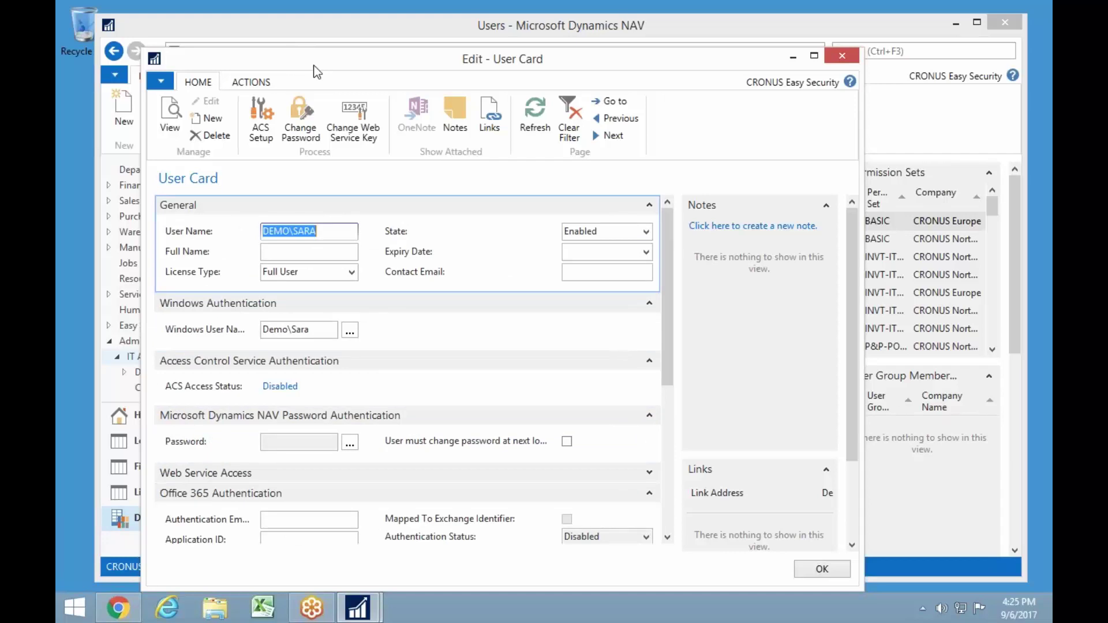
key("Escape")
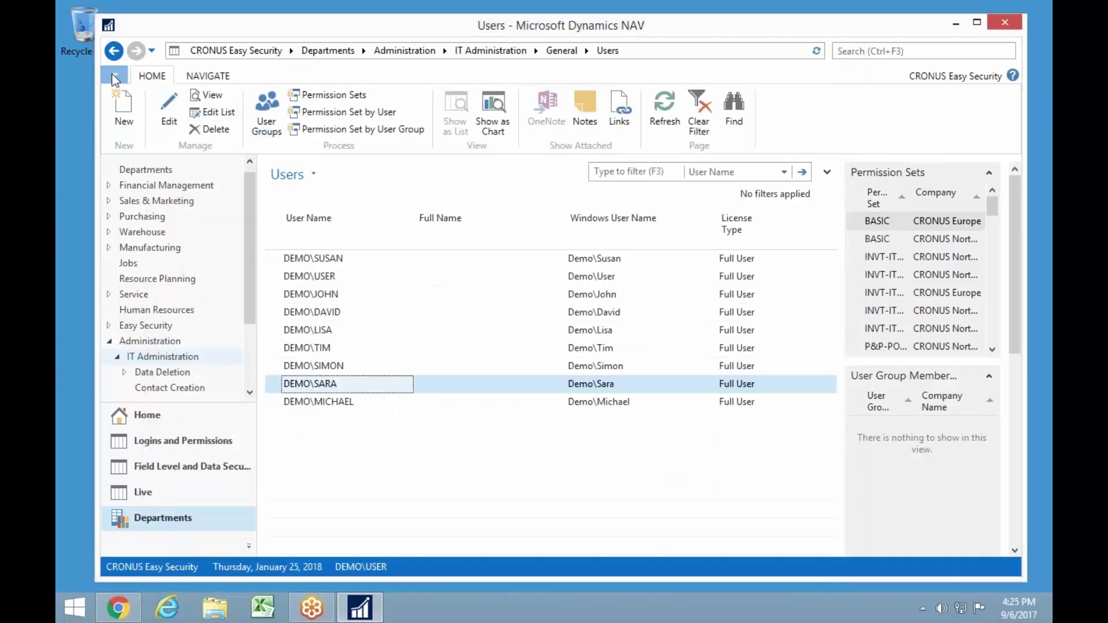
- Check which companies can be selected in the company selection and cancel without switching
left_click(113, 75)
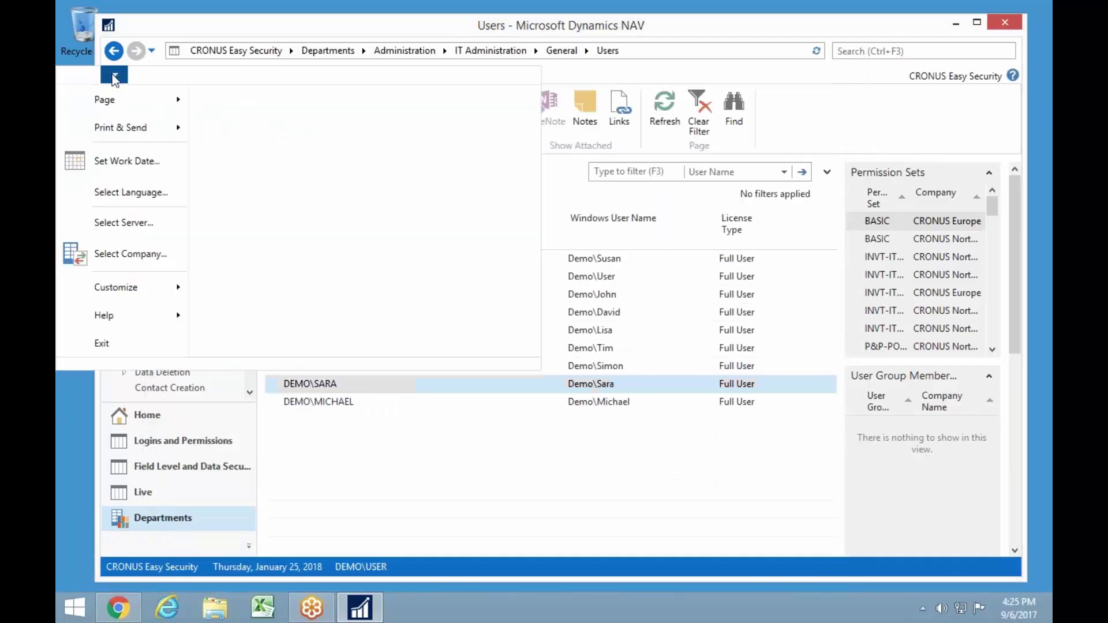
left_click(134, 260)
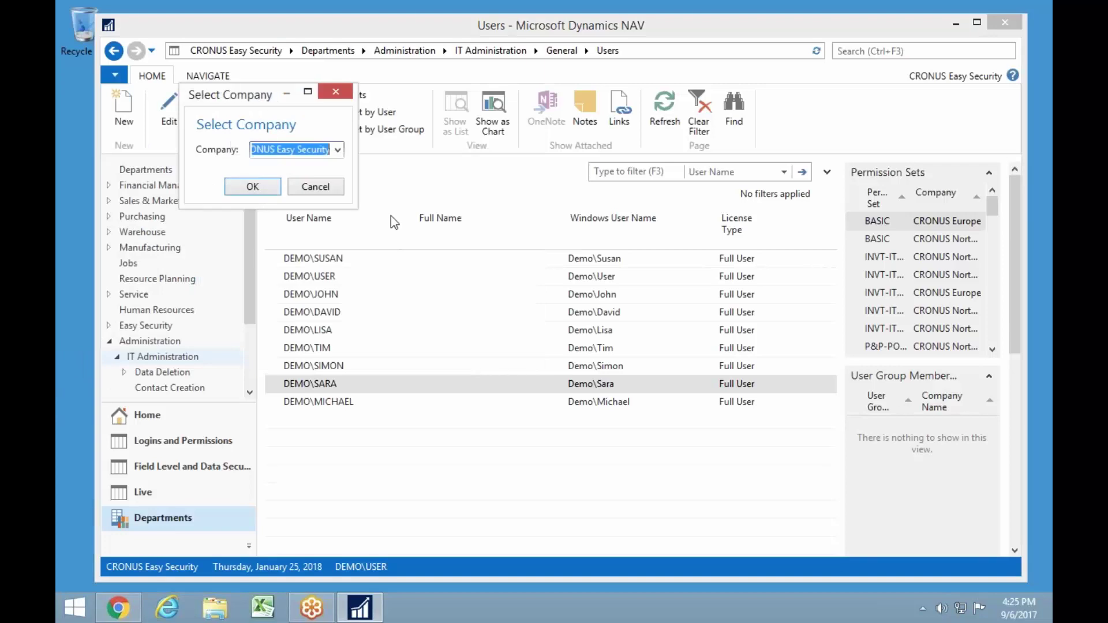
left_click(336, 149)
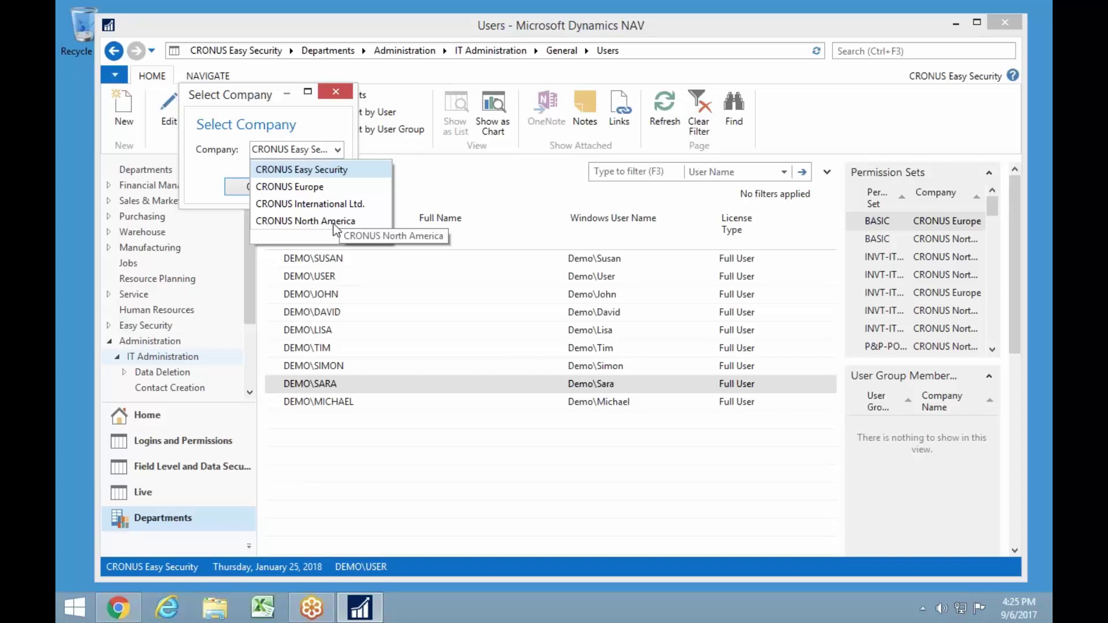
key("Escape")
left_click(315, 187)
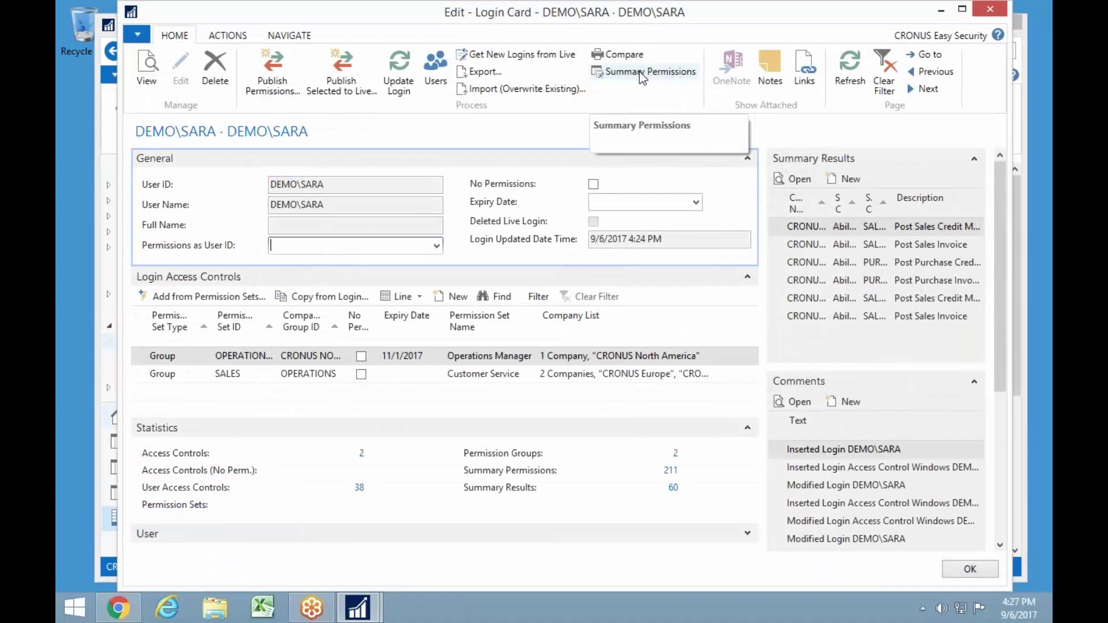
- Open the login's summary permissions and check where the Vendor Ledger Entry permissions for CRONUS North America are assigned from
left_click(640, 71)
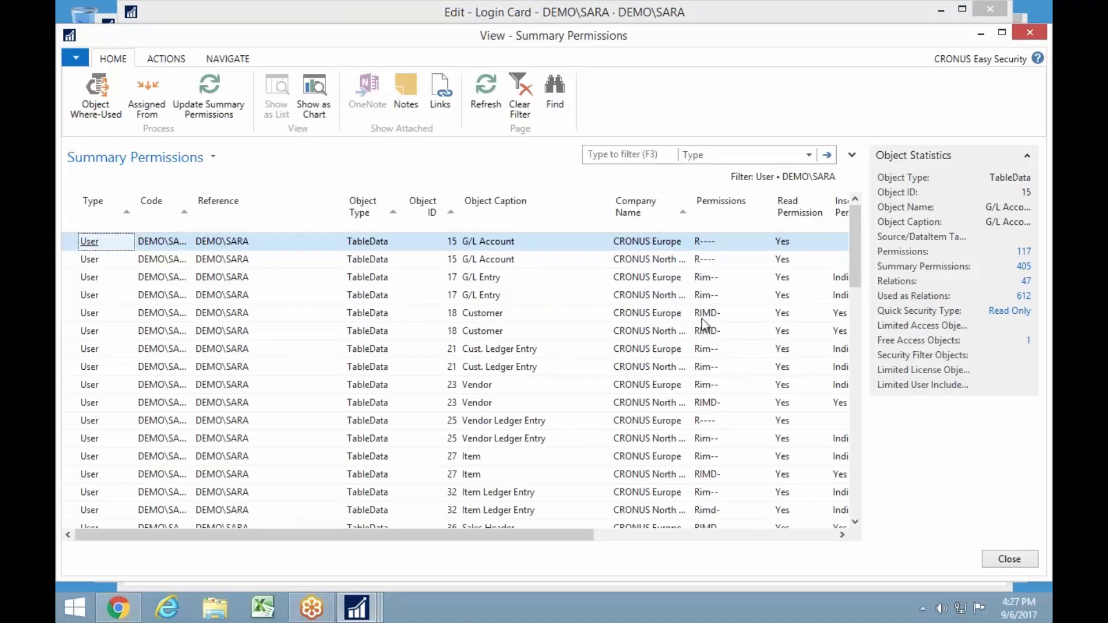
left_click_drag(574, 536, 707, 539)
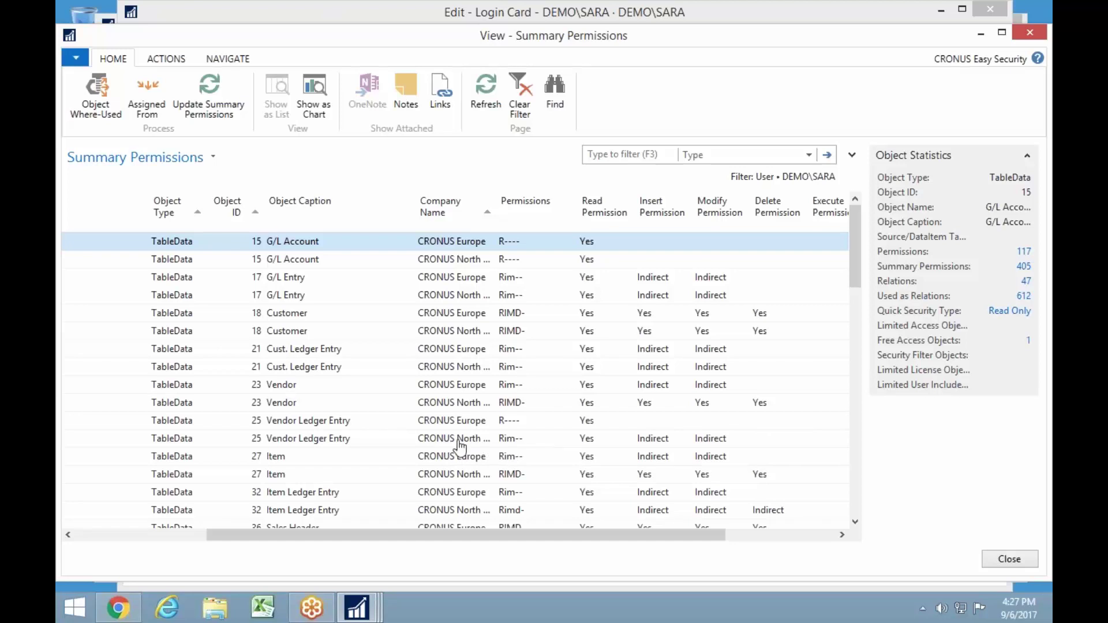
left_click(482, 439)
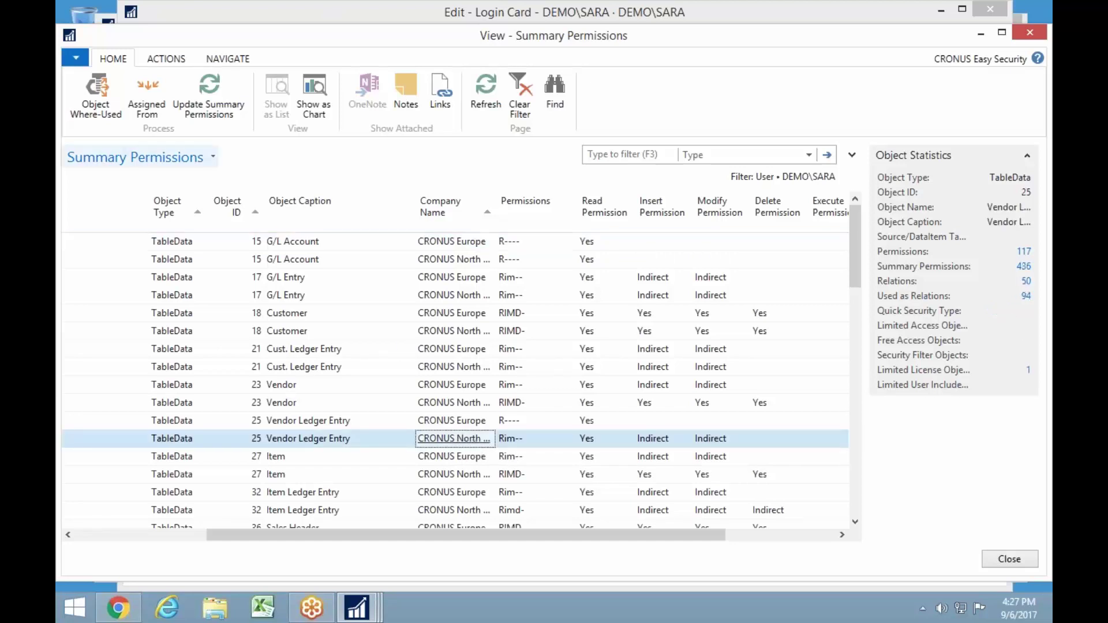
left_click(161, 89)
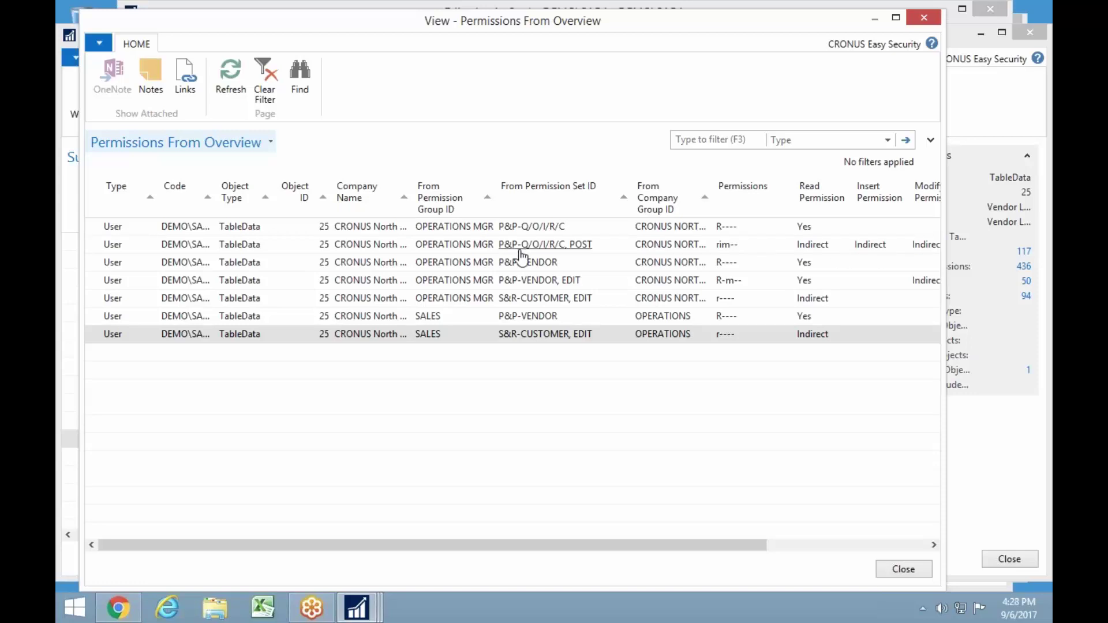
left_click(454, 250)
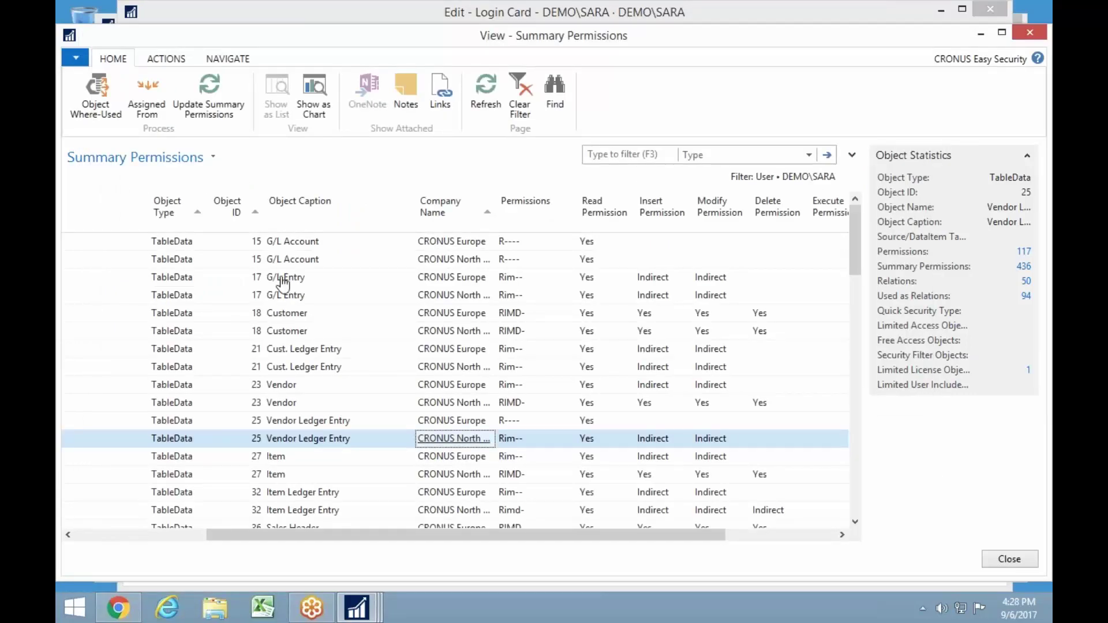
- List all permissions where the Vendor Ledger Entry table data is used and filter them to insert permission Yes or Indirect
left_click(99, 104)
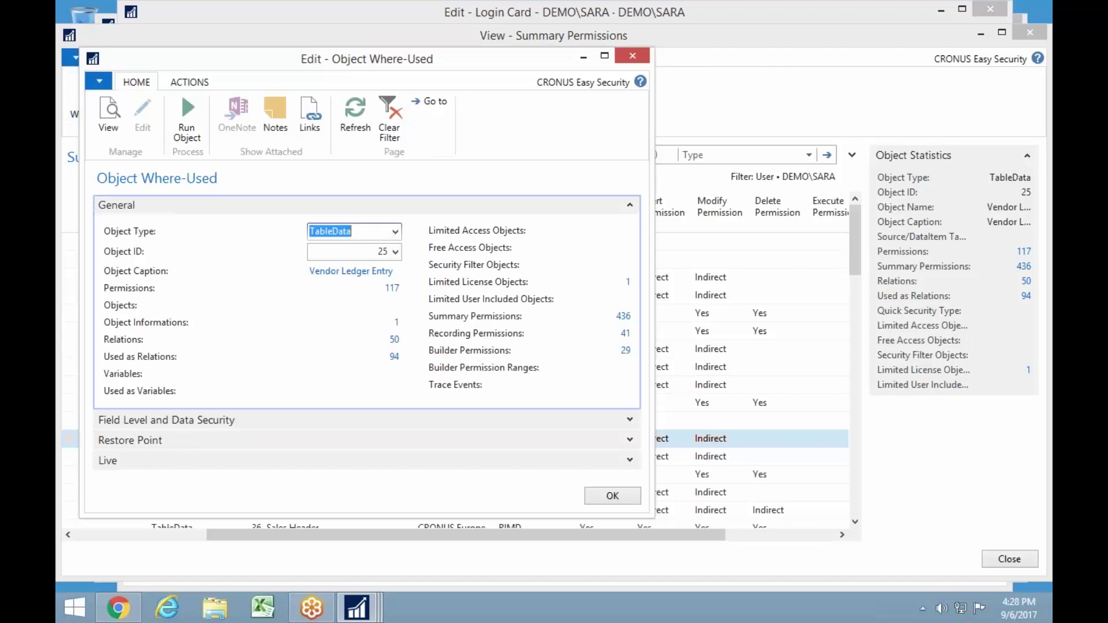
left_click(393, 288)
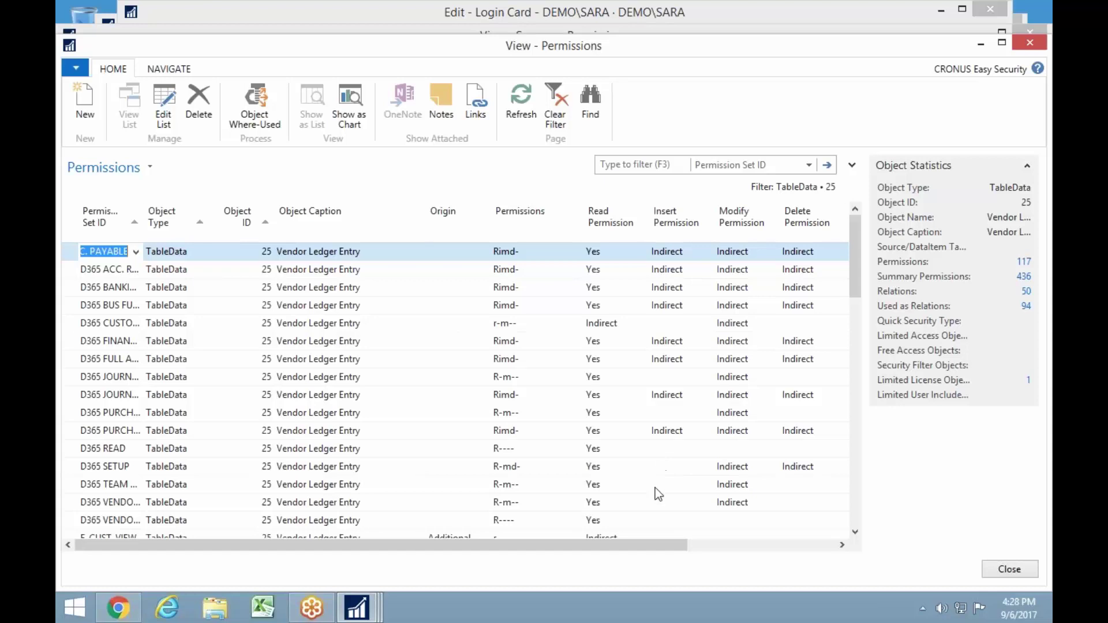
left_click(851, 165)
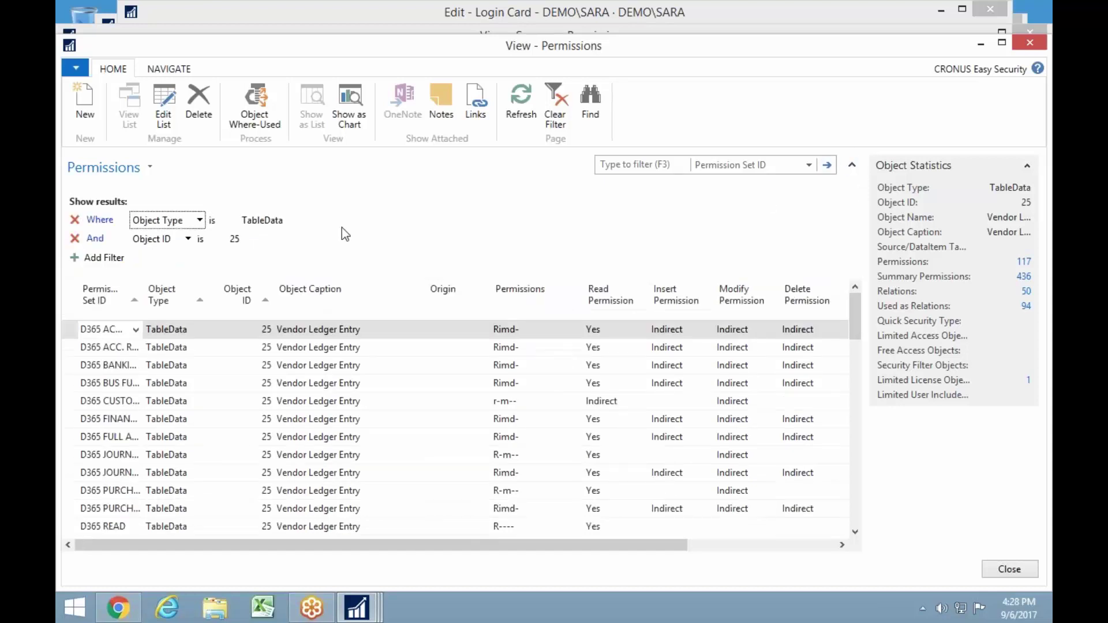
left_click(104, 258)
left_click(198, 260)
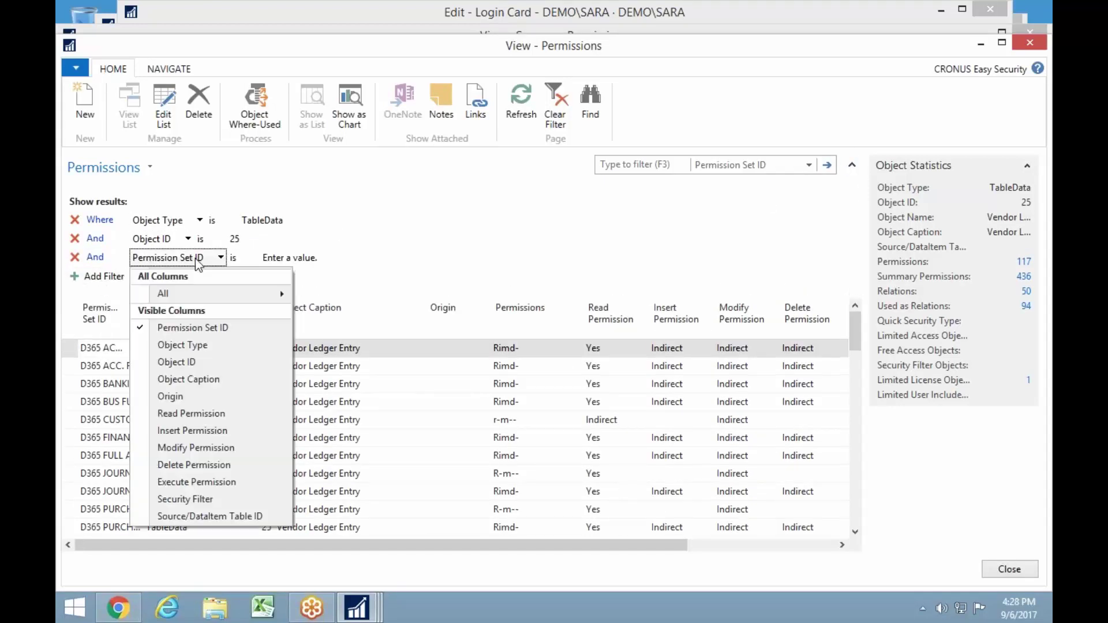
left_click(203, 430)
left_click(320, 258)
left_click(335, 259)
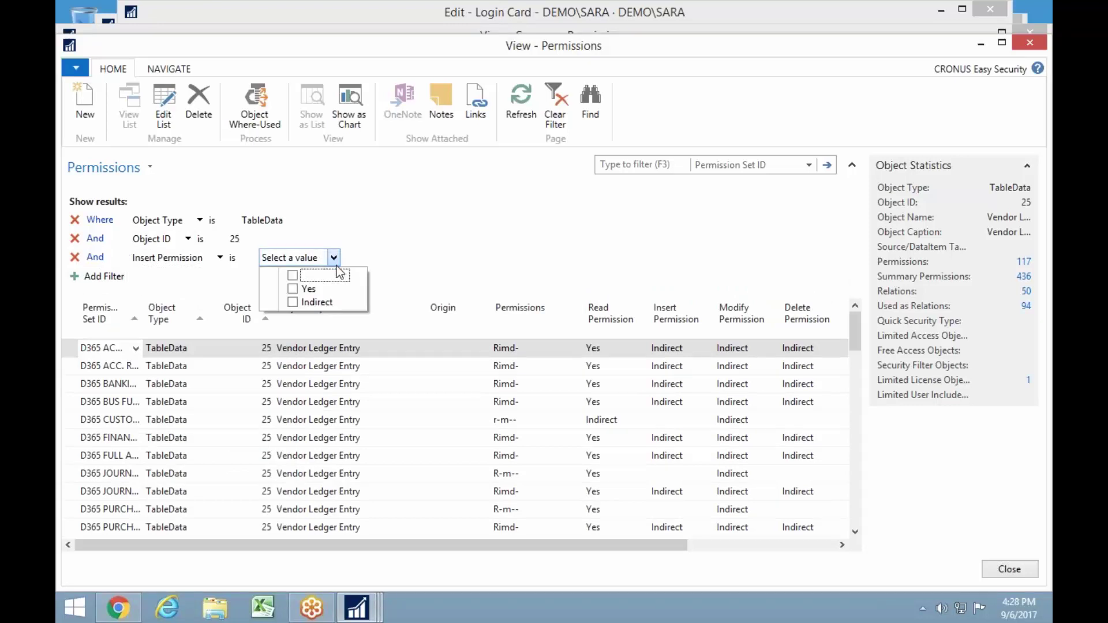
left_click(293, 289)
left_click(293, 302)
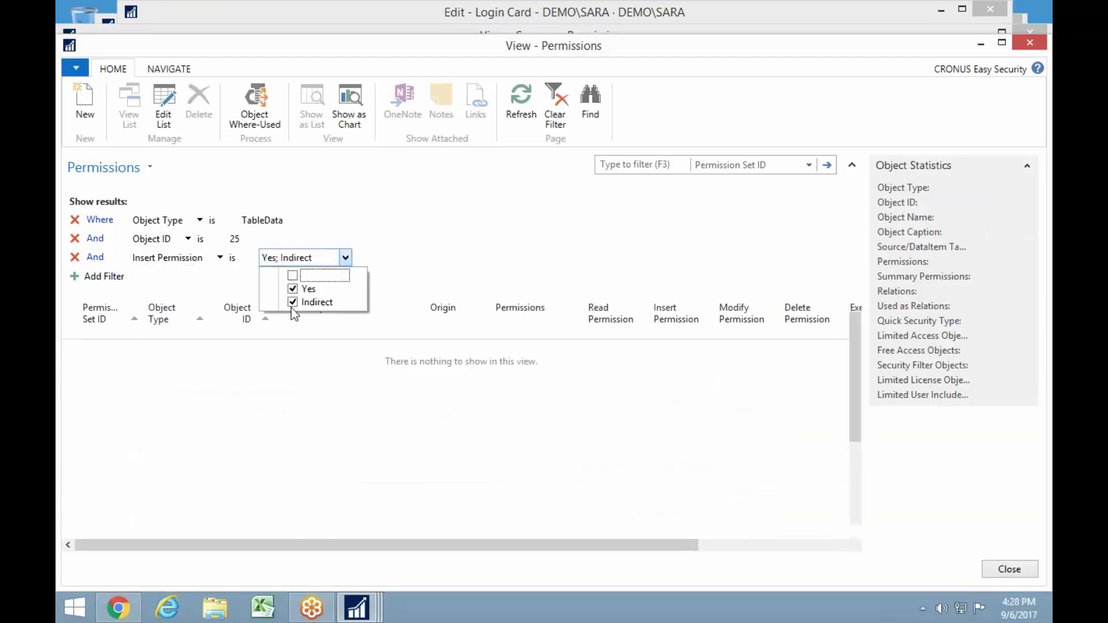
left_click(460, 270)
- Examine the filtered list for permission sets that allow inserting vendor ledger entries
left_click(182, 402)
scroll(265, 420, "down", 3)
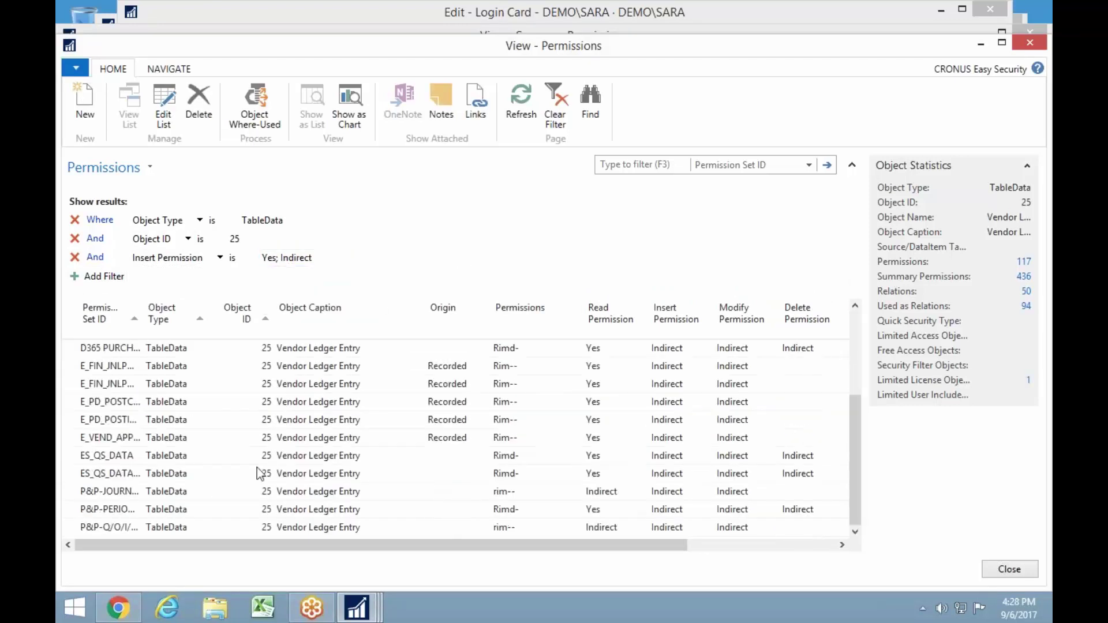
scroll(226, 489, "up", 3)
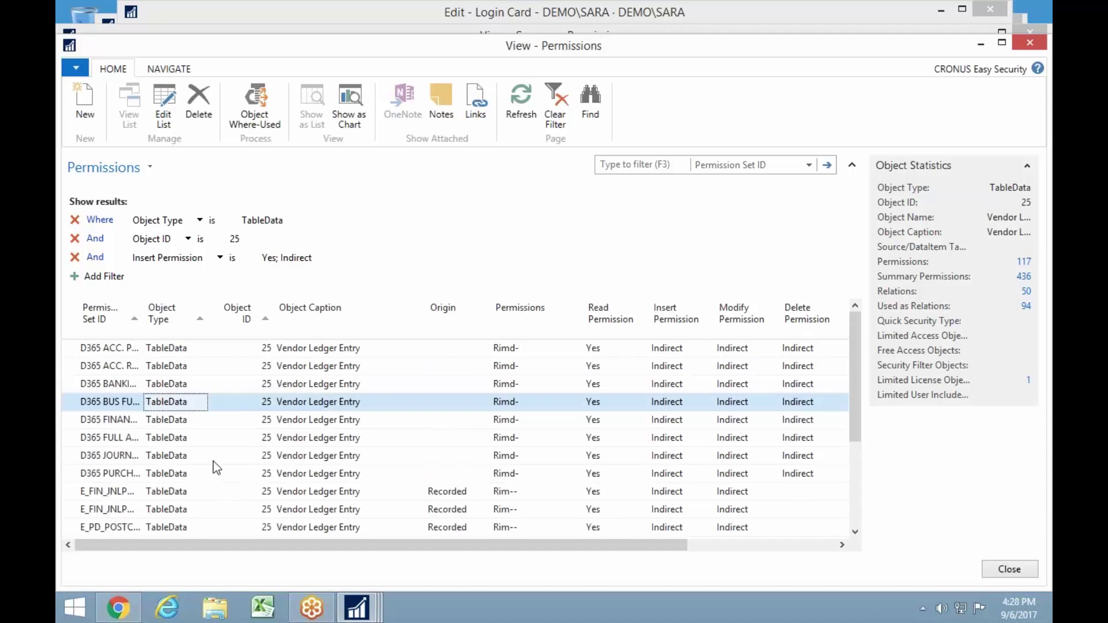
scroll(510, 382, "down", 3)
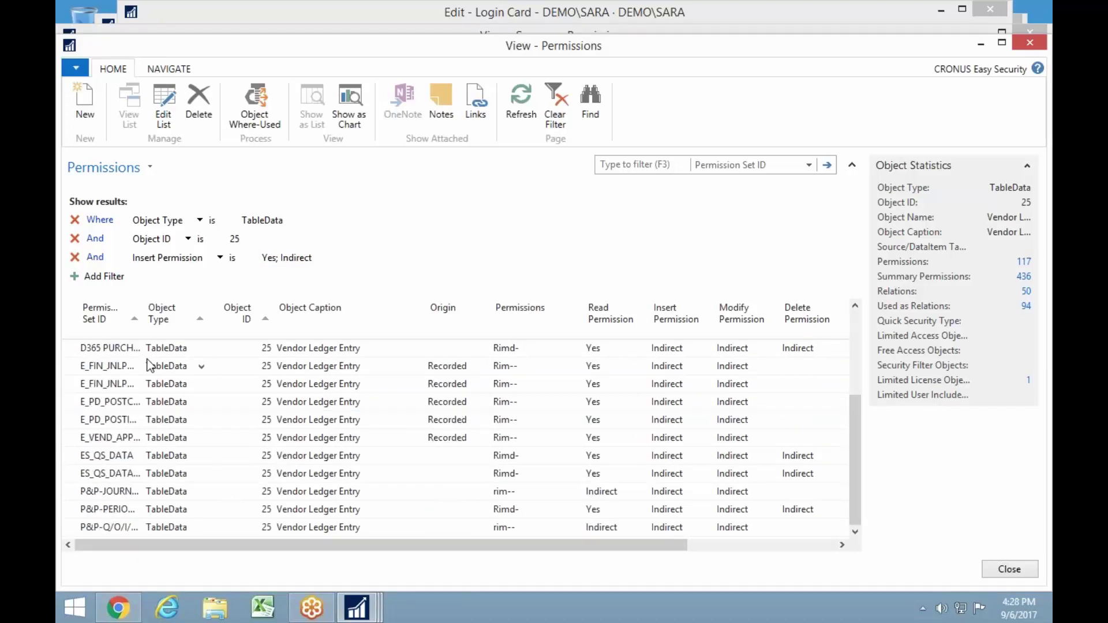
scroll(148, 366, "up", 3)
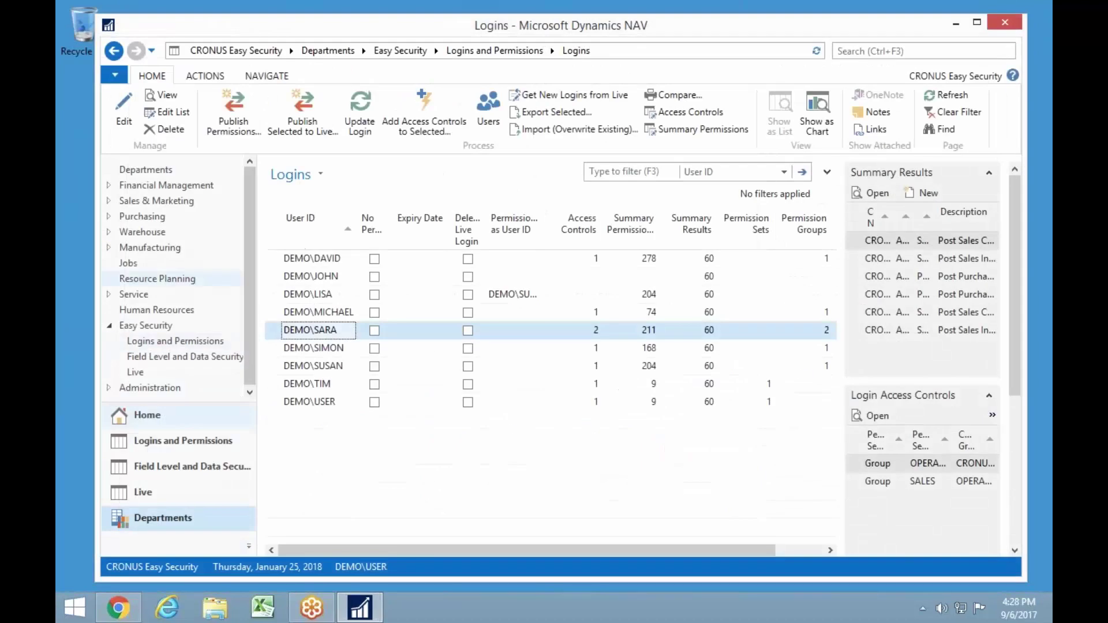
- Open the Easy Security permission sets list and look at the S&R-CUSTOMER, EDIT set before returning to the first entry
left_click(172, 343)
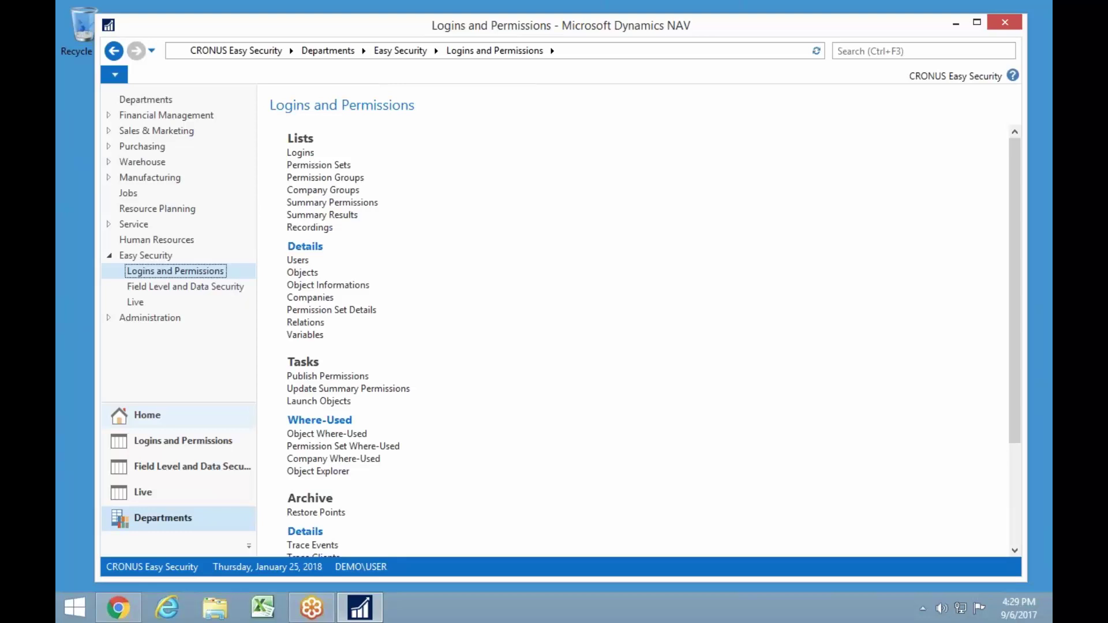
left_click(317, 166)
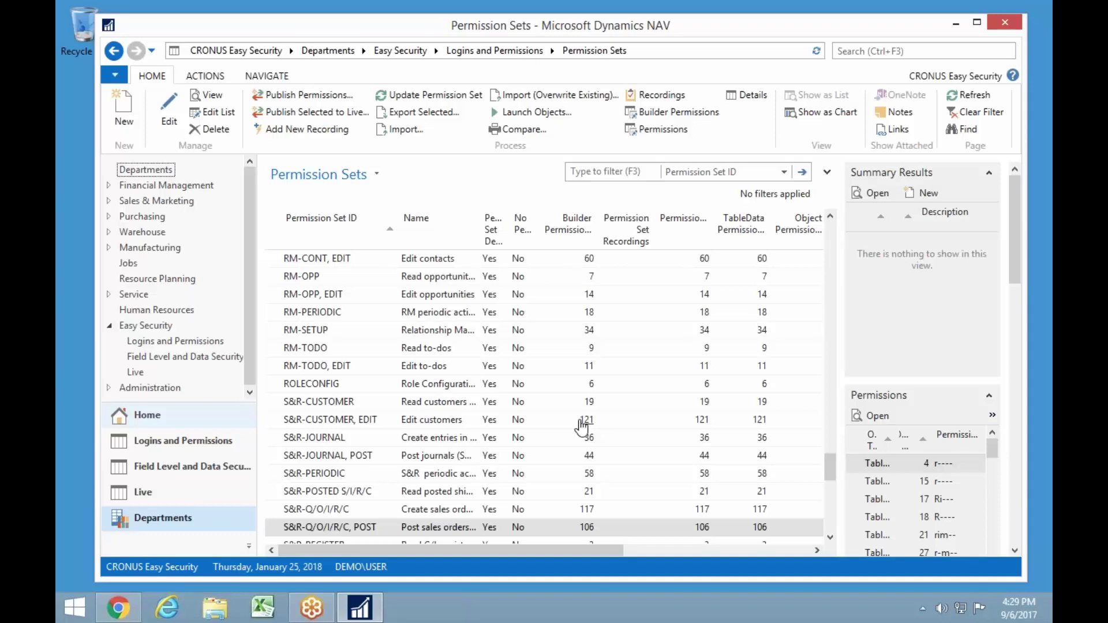
left_click(318, 424)
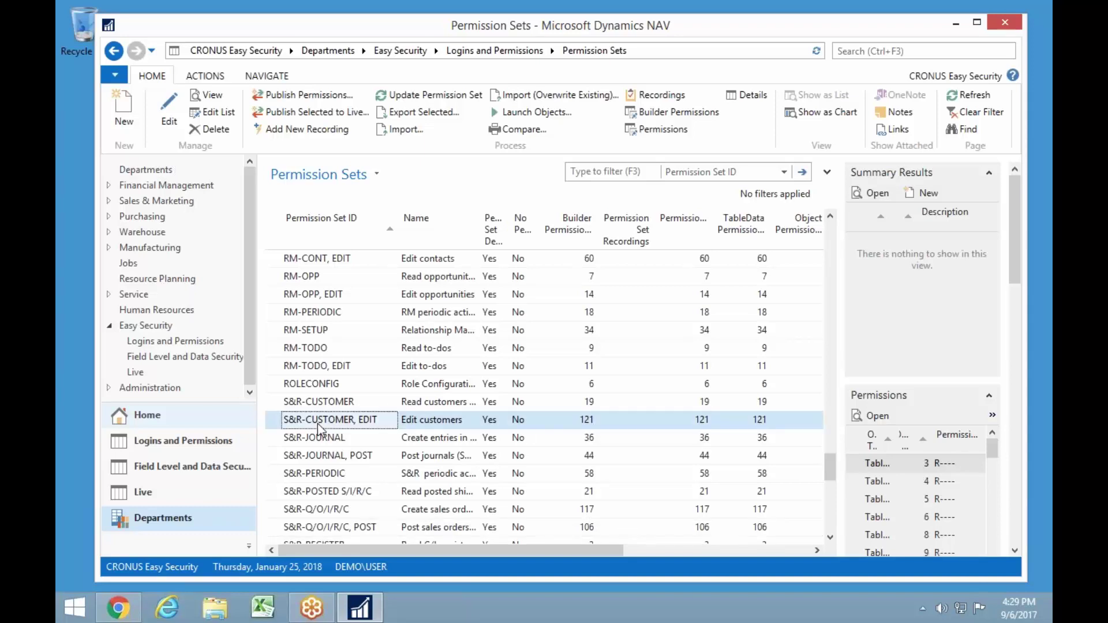
key("ctrl+Home")
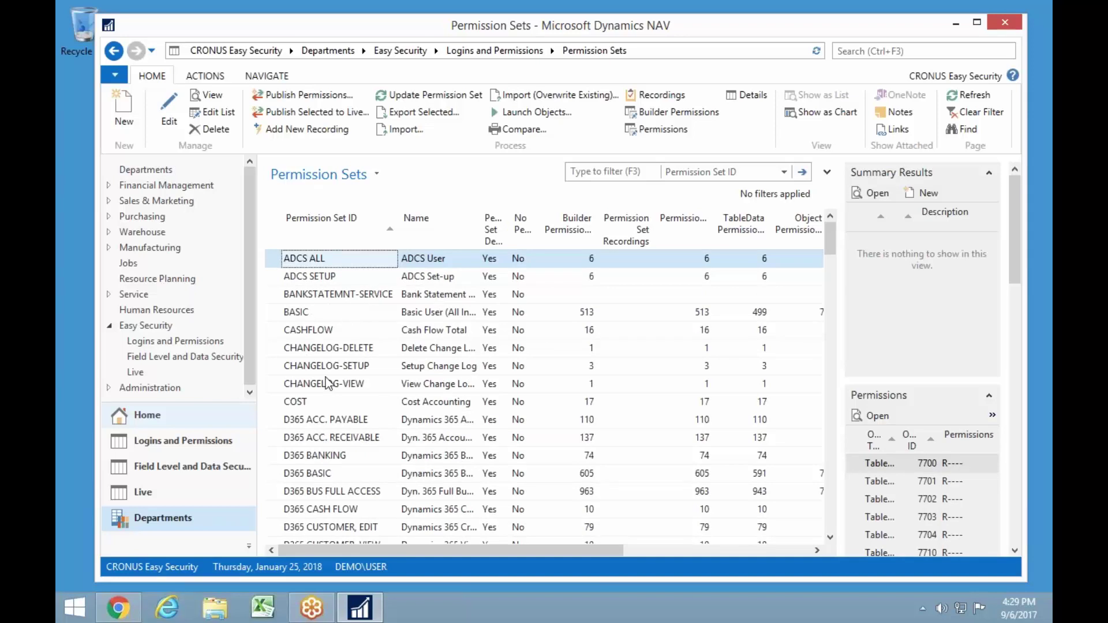
- Create a new permission set with the ID EDIT CUSTOMER and the name Edit Customer
left_click(122, 107)
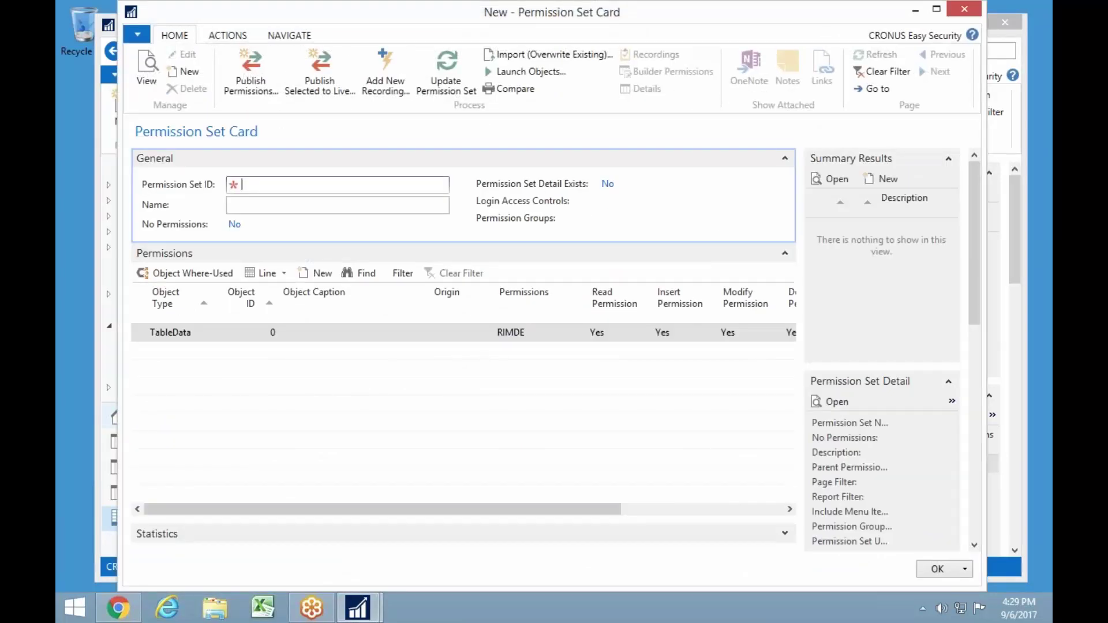
type("edit customer")
key("Tab")
type("Edit Customer")
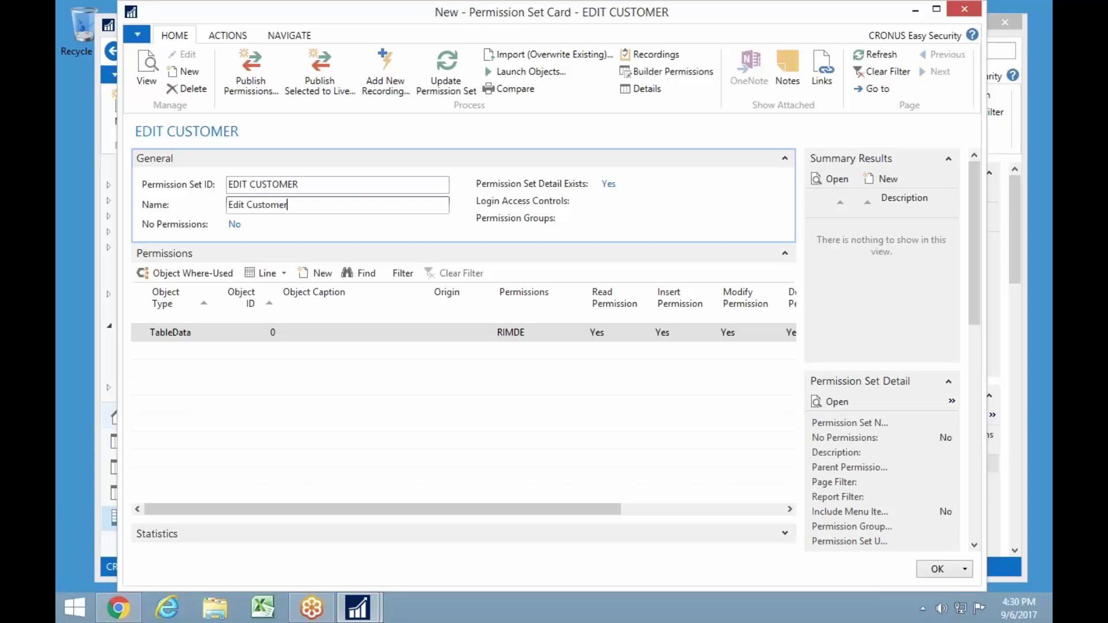
key("Tab")
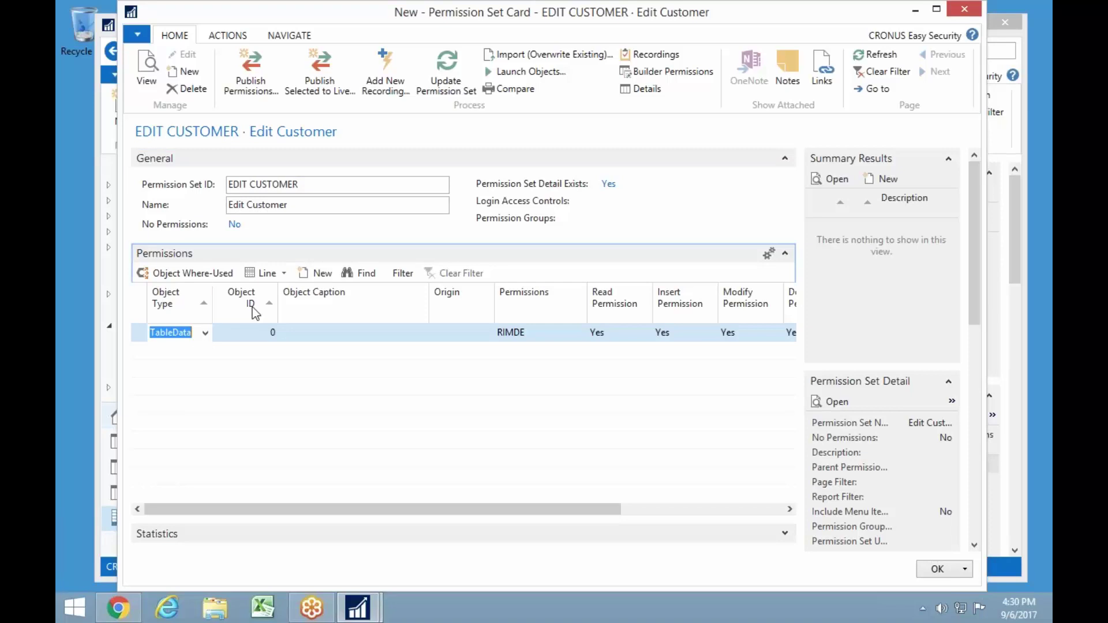
- Add a builder permission for table data 18 (Customer) to EDIT CUSTOMER with Modify Permission set to Yes
left_click(648, 73)
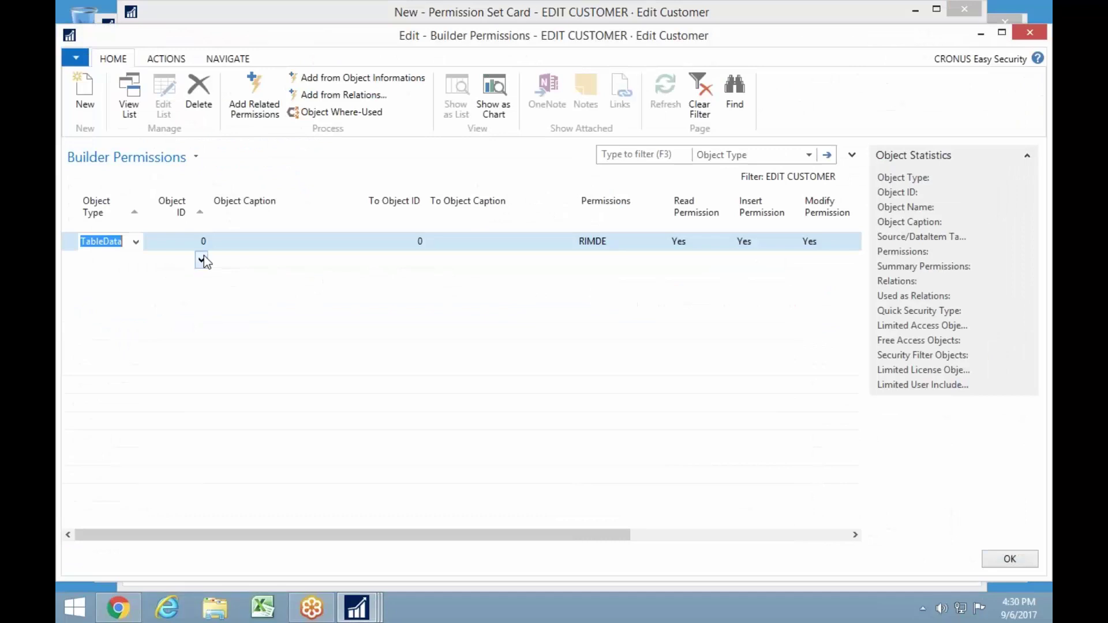
key("Tab")
type("1")
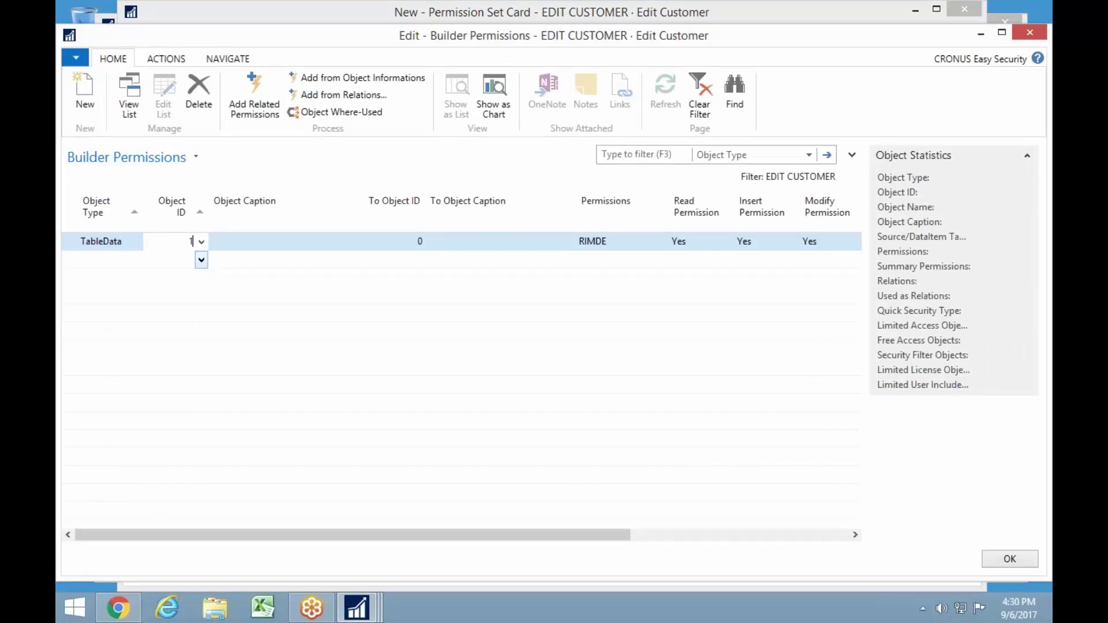
type("8")
key("Tab")
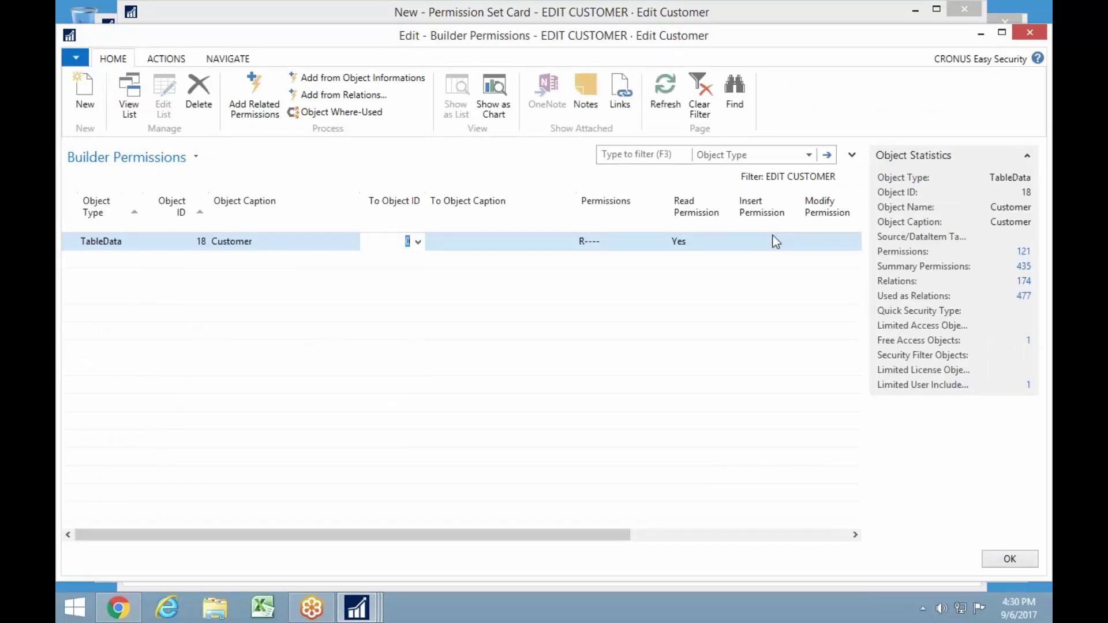
key("Tab")
key("Tab")
key("Tab")
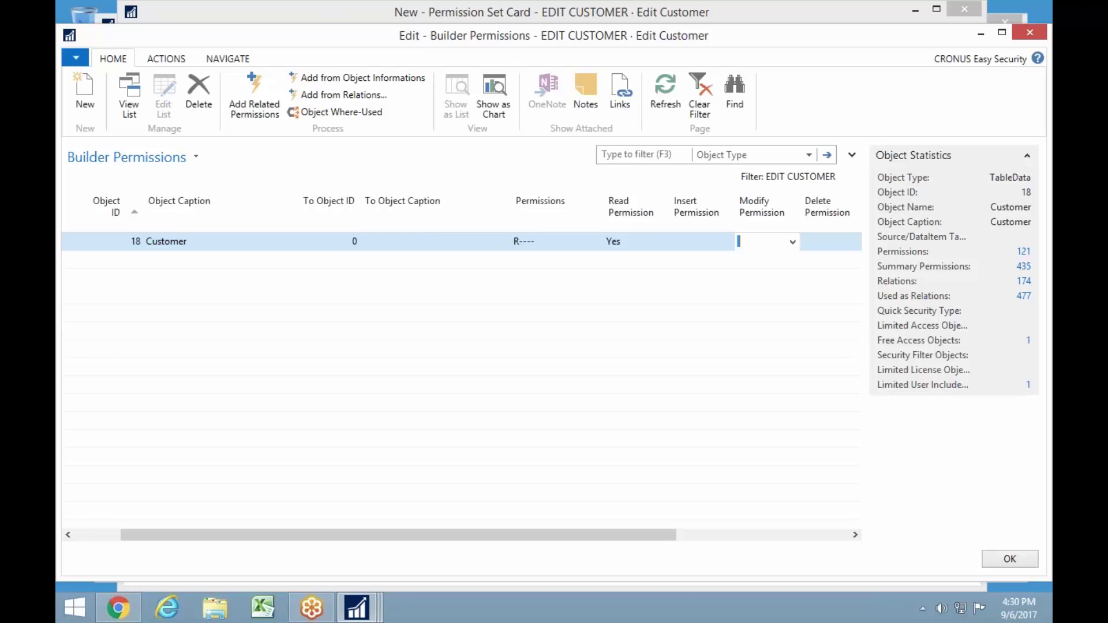
type("y")
- Check the read, insert, modify and delete settings on the Customer builder line and close the builder permissions
key("shift+Tab")
key("shift+Tab")
key("shift+Tab")
key("shift+Tab")
key("shift+Tab")
key("shift+Tab")
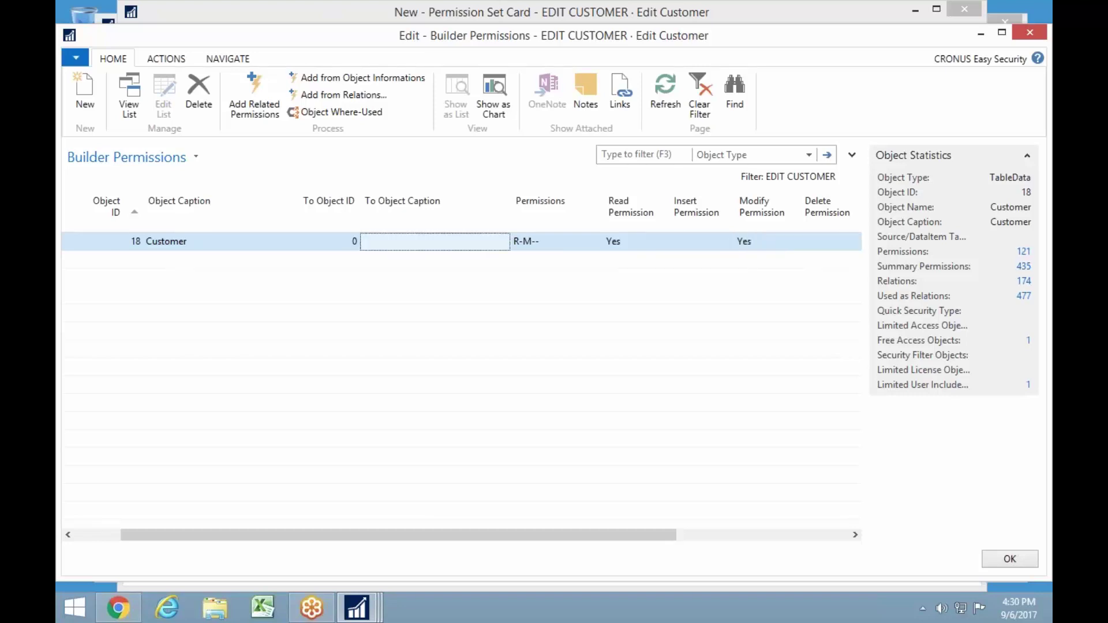
key("shift+Tab")
key("shift+Tab")
key("Tab")
key("Tab")
key("Tab")
key("Tab")
key("Tab")
key("Tab")
key("Tab")
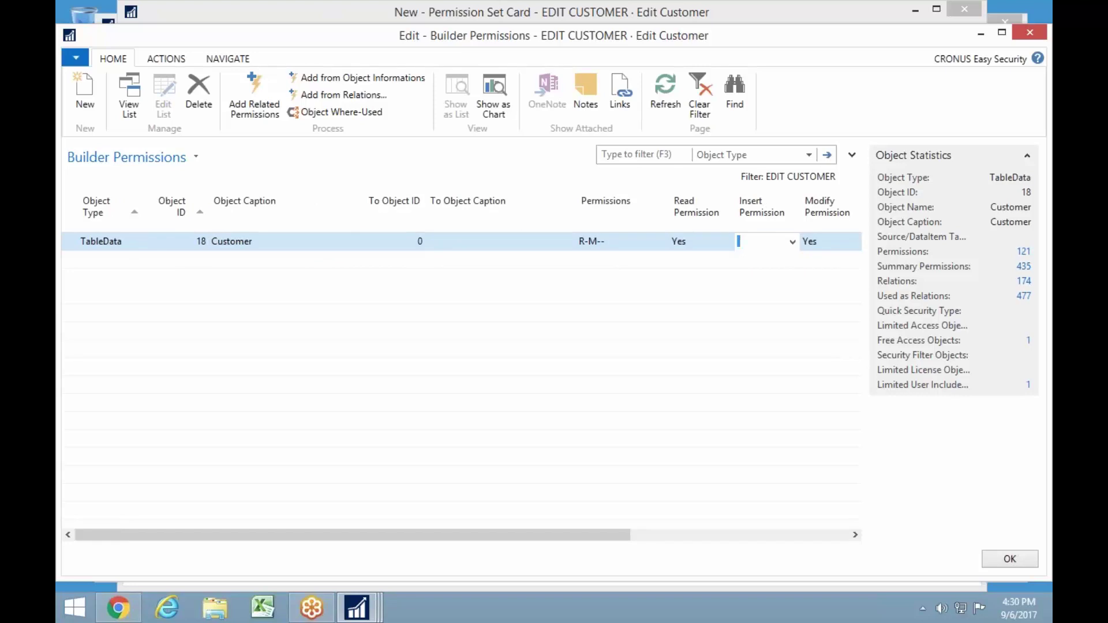
key("Tab")
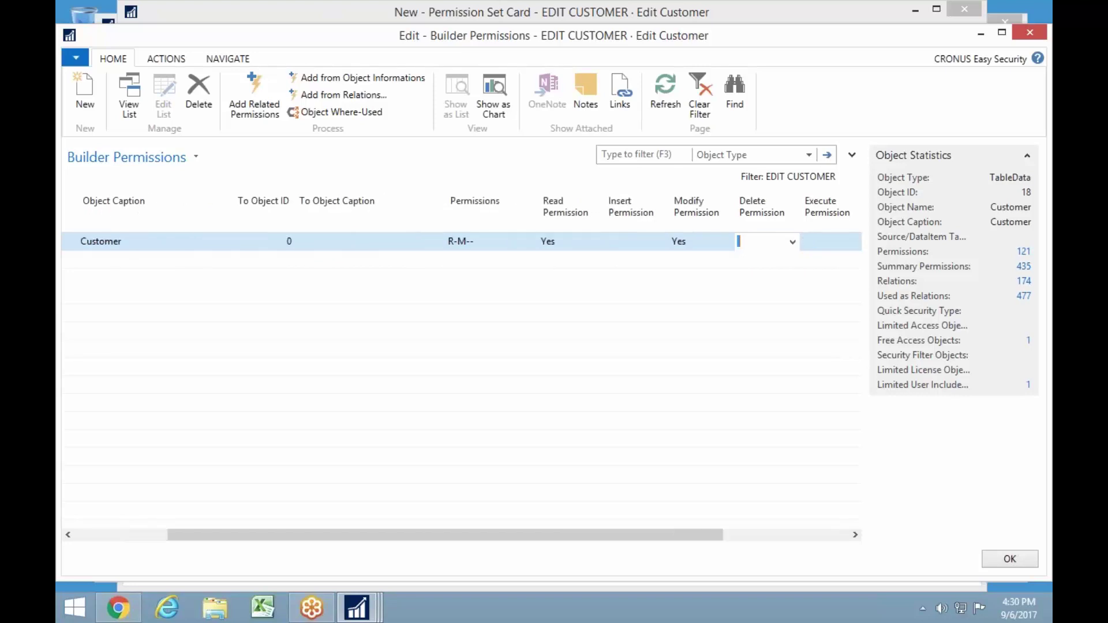
key("Left")
key("Left")
key("Left")
key("Left")
key("Left")
key("Left")
key("Left")
key("Left")
key("Left")
key("Down")
key("Up")
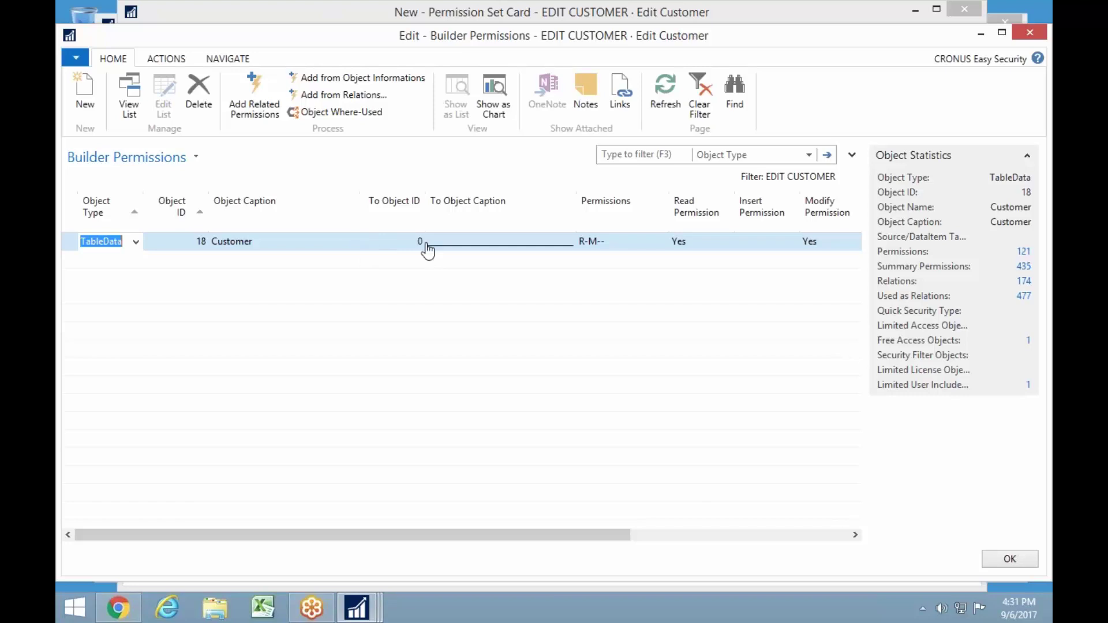
key("Escape")
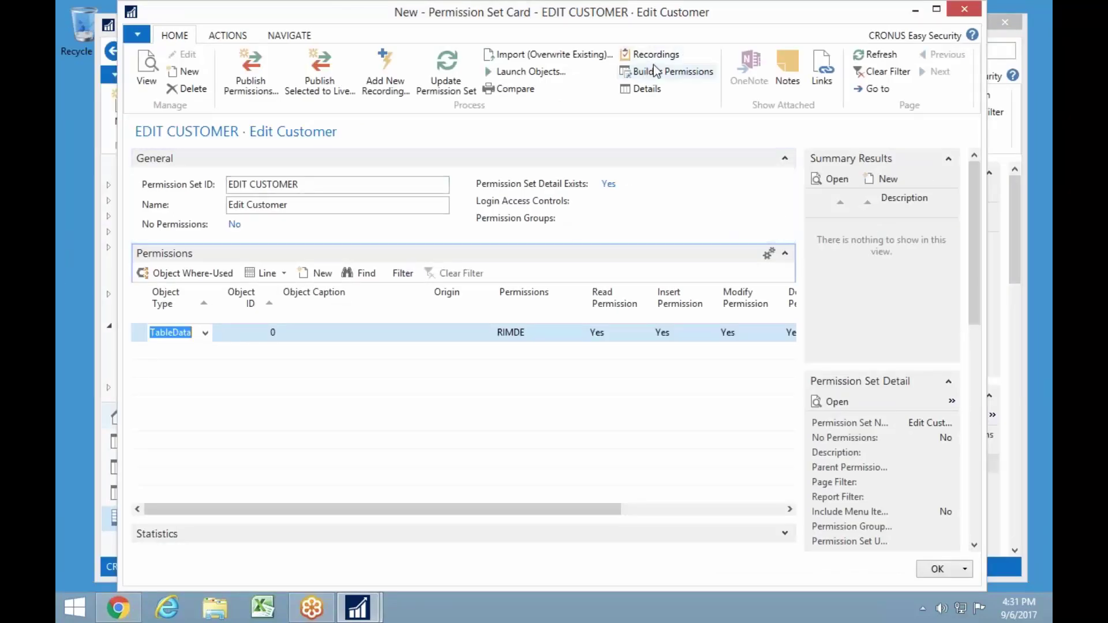
- Update the EDIT CUSTOMER permission set from its builder permissions and select the Customer line
left_click(444, 72)
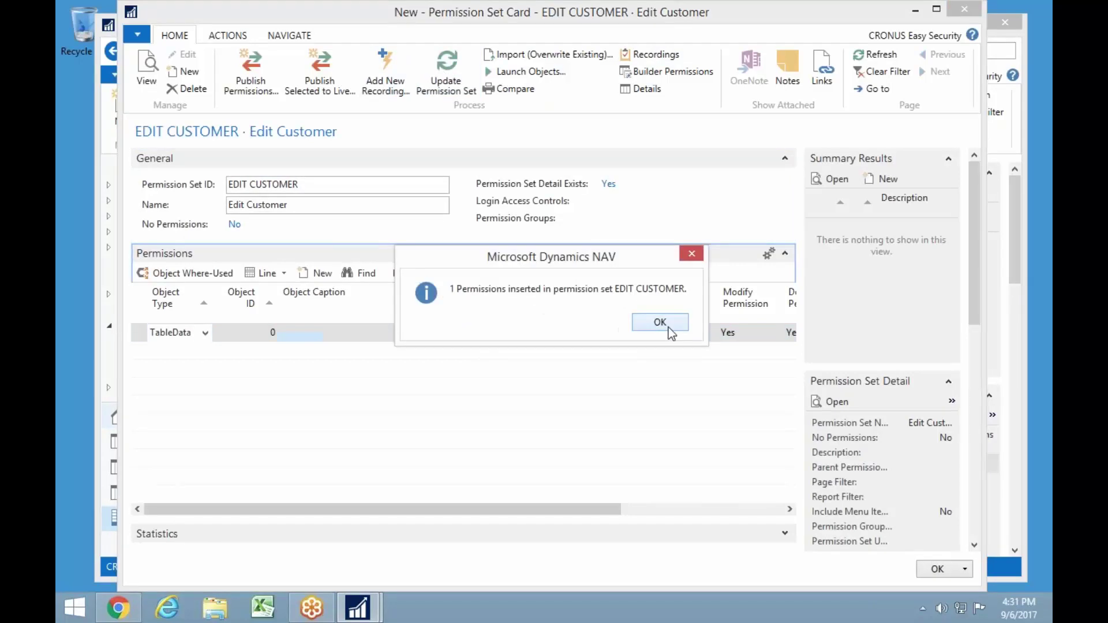
left_click(661, 322)
left_click(312, 338)
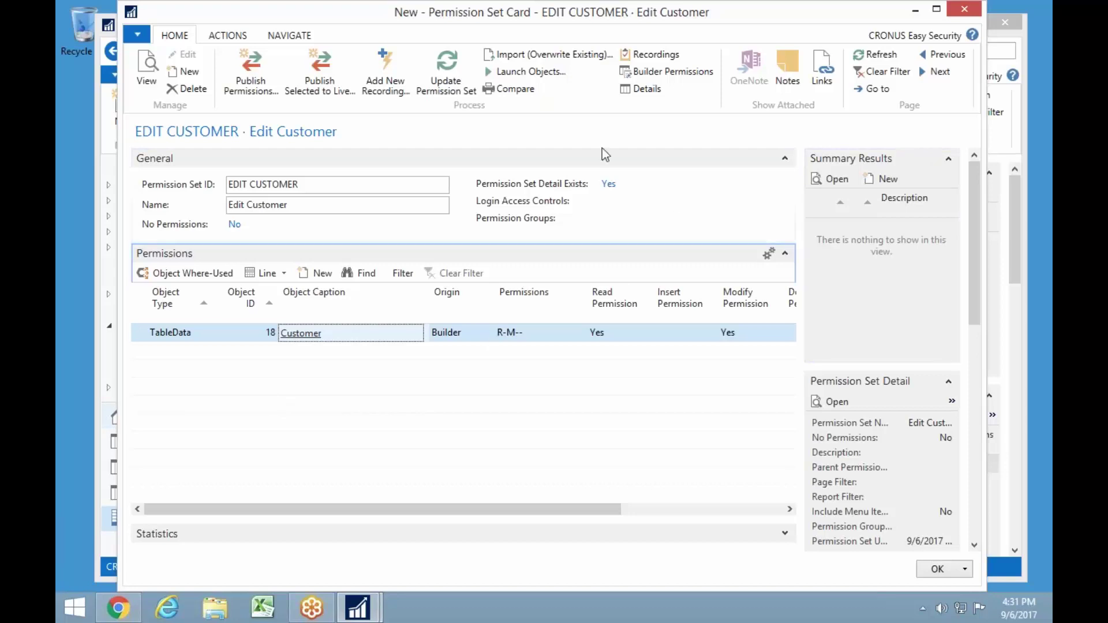
- Extend the Customer builder permission to object ID 25 (Vendor Ledger Entry) and update the permission set
left_click(656, 73)
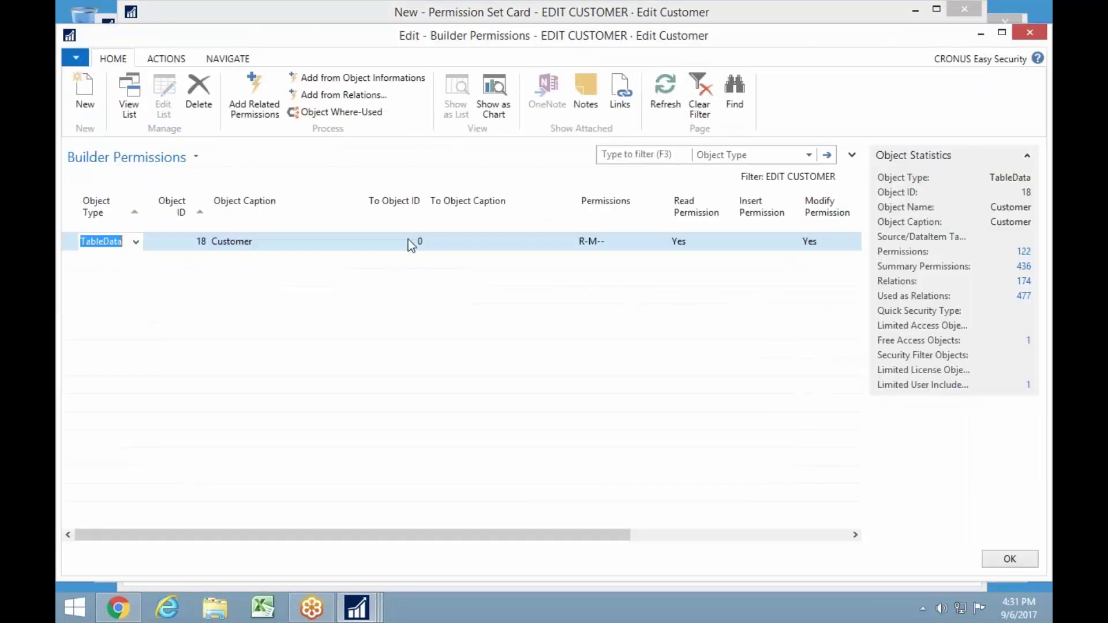
left_click(396, 241)
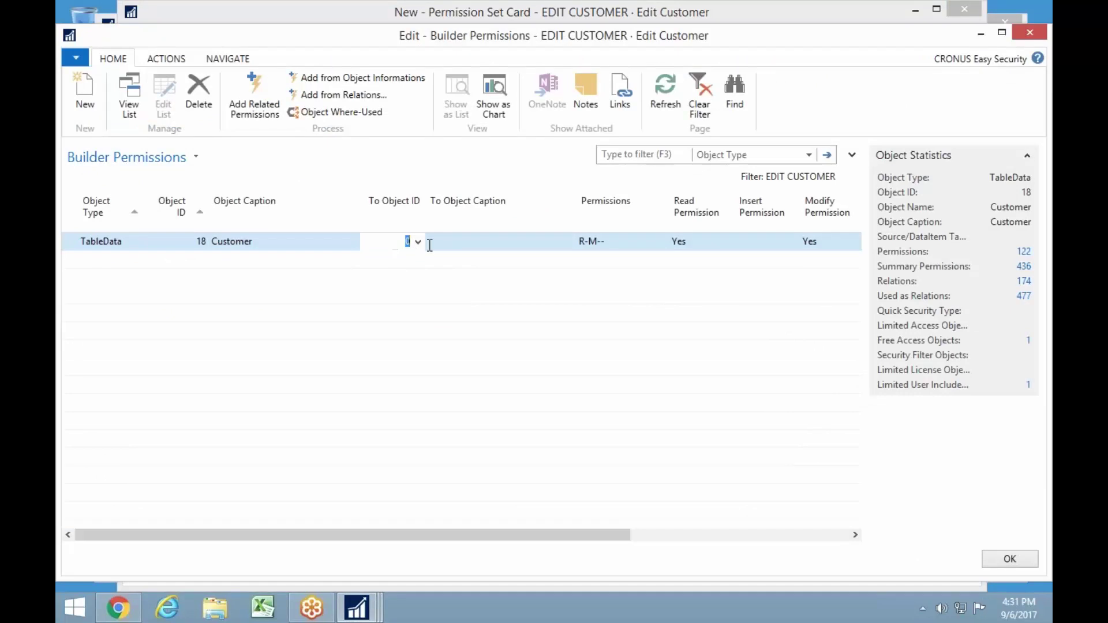
type("25")
key("Tab")
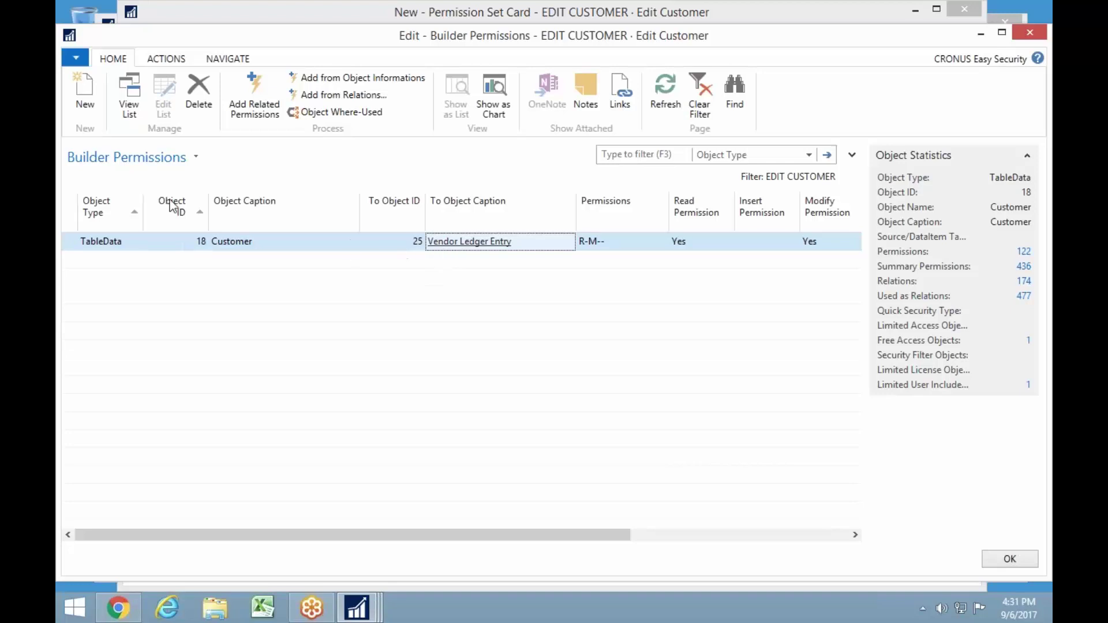
key("Escape")
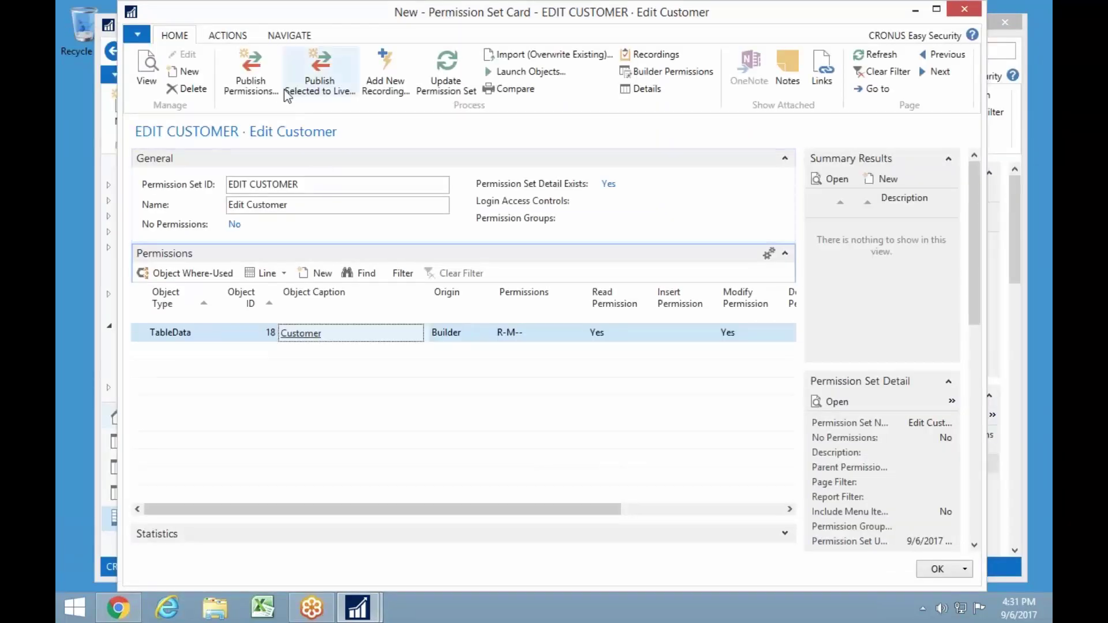
left_click(445, 78)
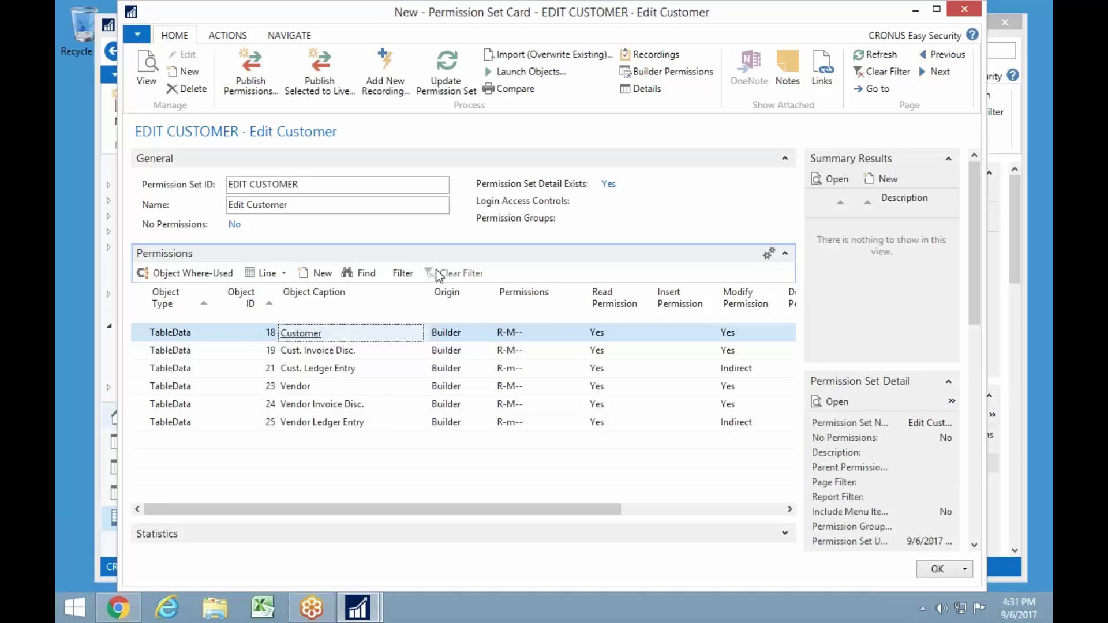
- Delete the Customer to Vendor Ledger Entry builder line and update the permission set to clear its permissions
left_click(670, 72)
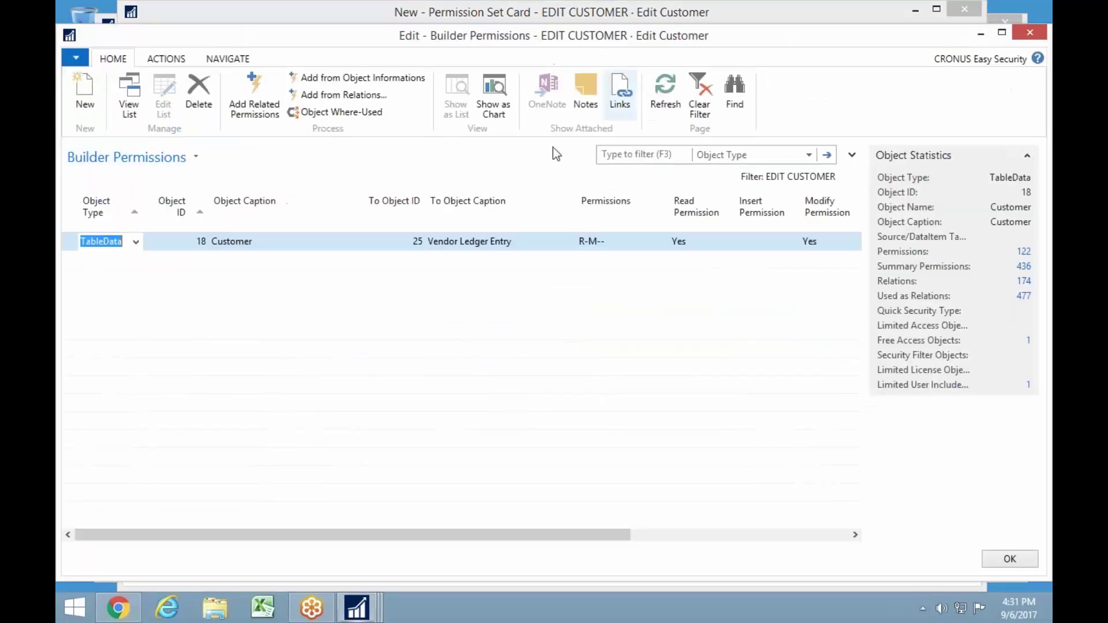
left_click(195, 92)
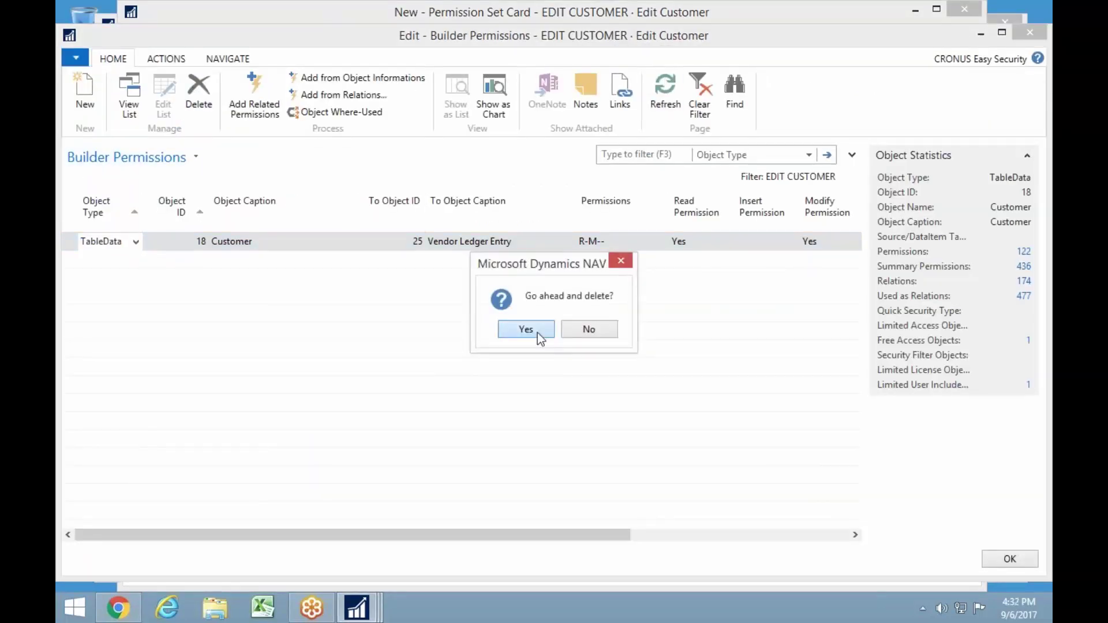
left_click(538, 332)
key("Escape")
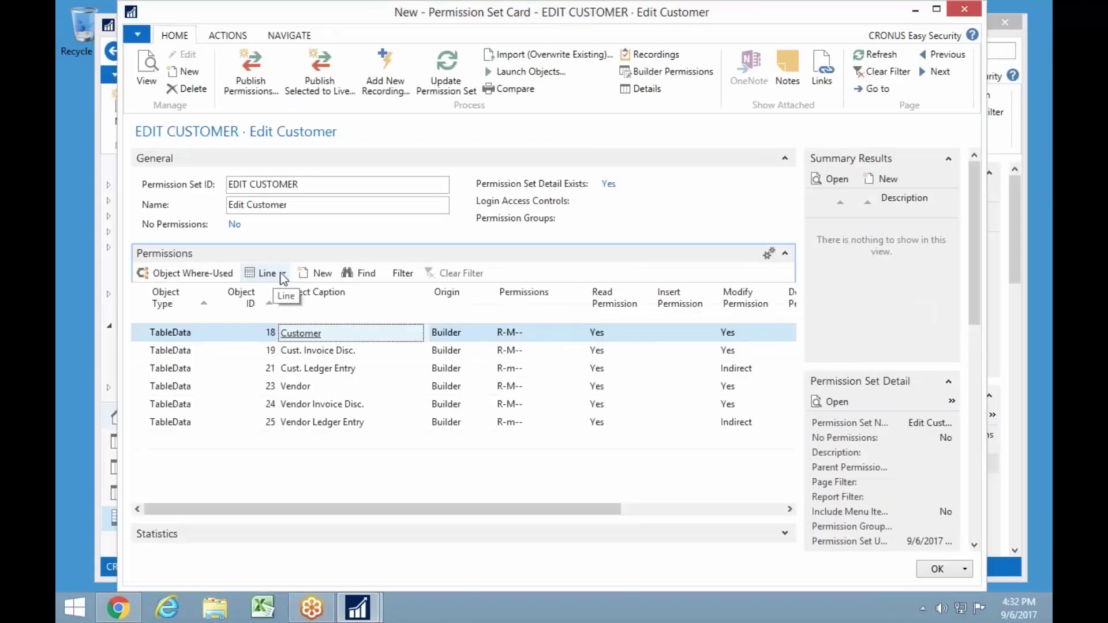
left_click(446, 74)
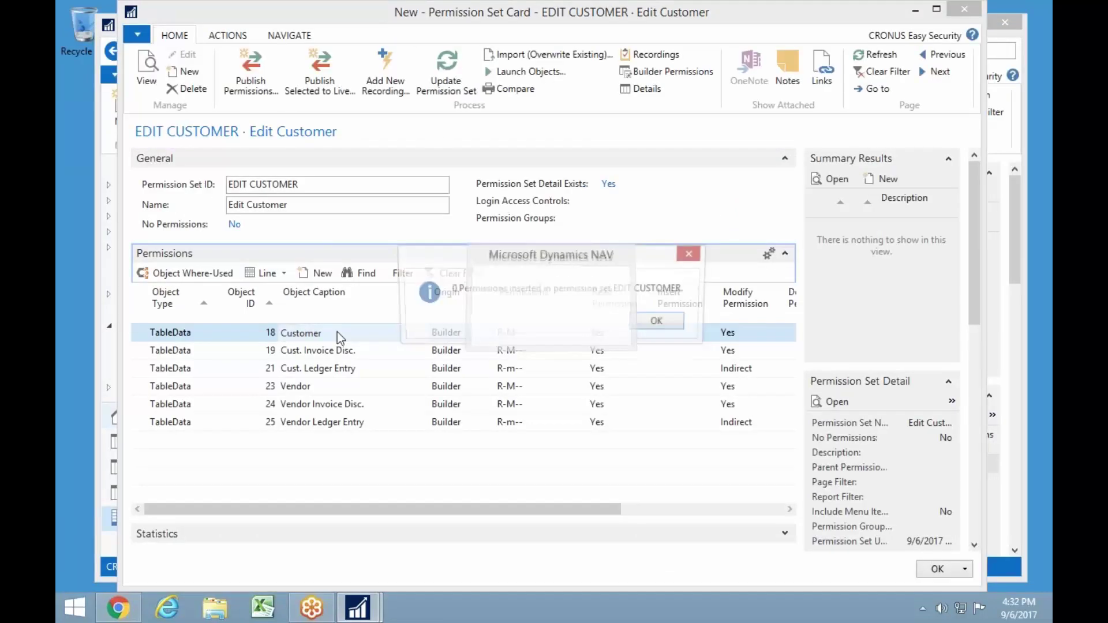
left_click(659, 322)
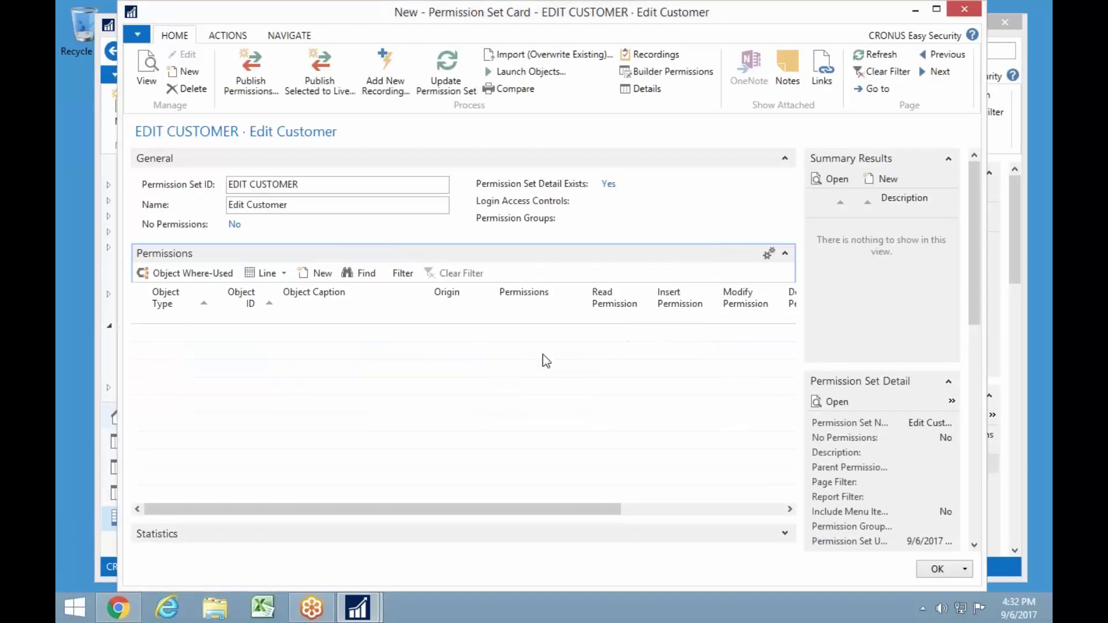
- Create a new recording with the description Edit Customer from the EDIT CUSTOMER permission set's recordings
left_click(647, 57)
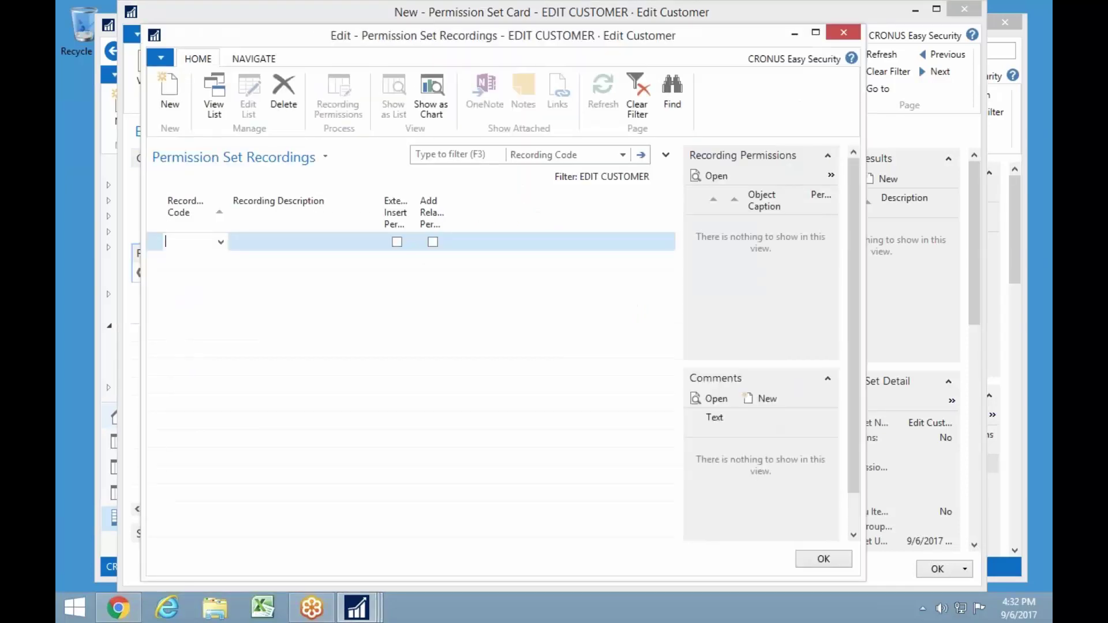
left_click(332, 247)
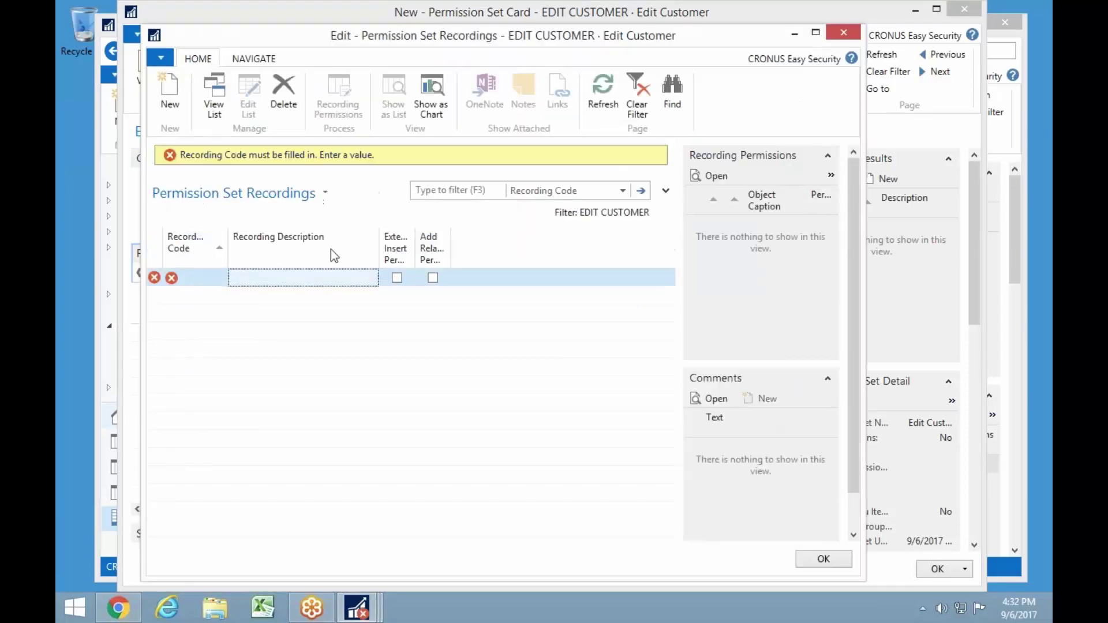
left_click(190, 278)
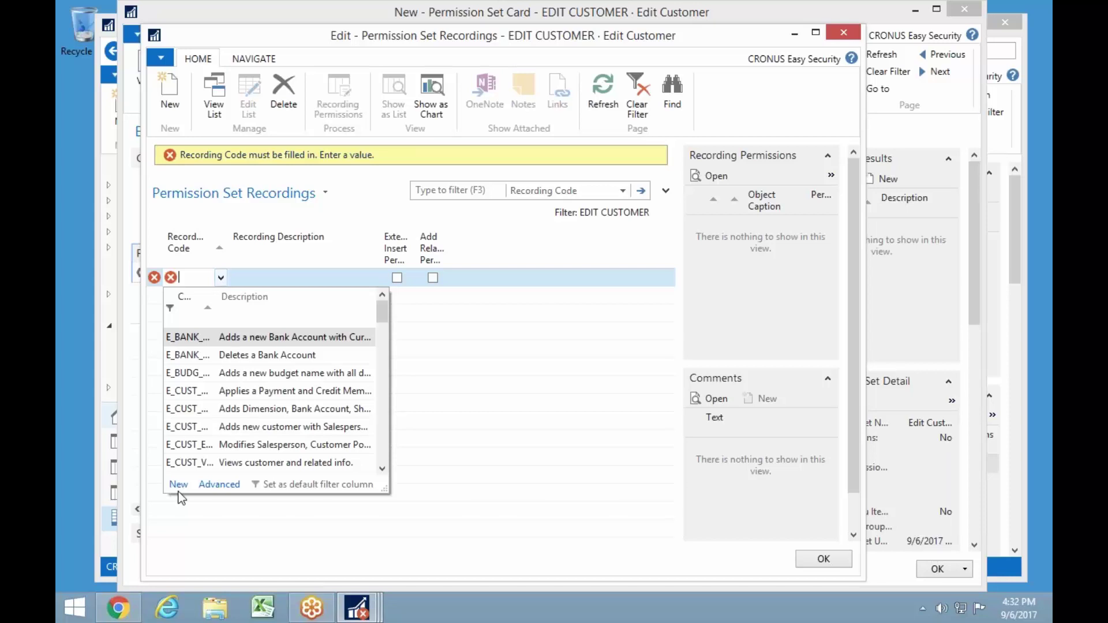
left_click(219, 484)
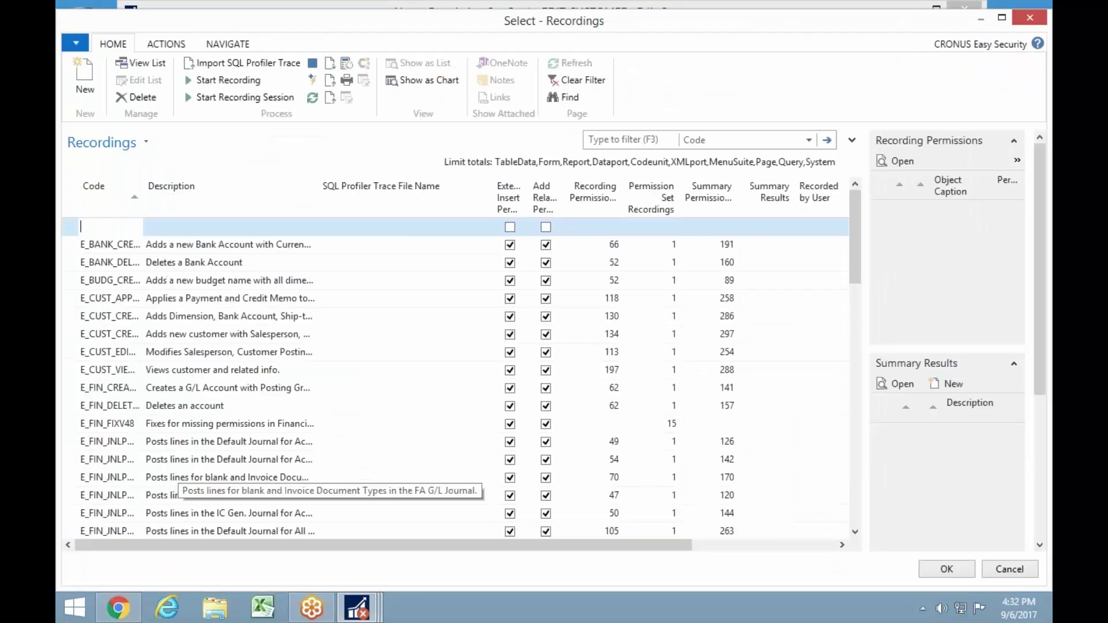
key("Tab")
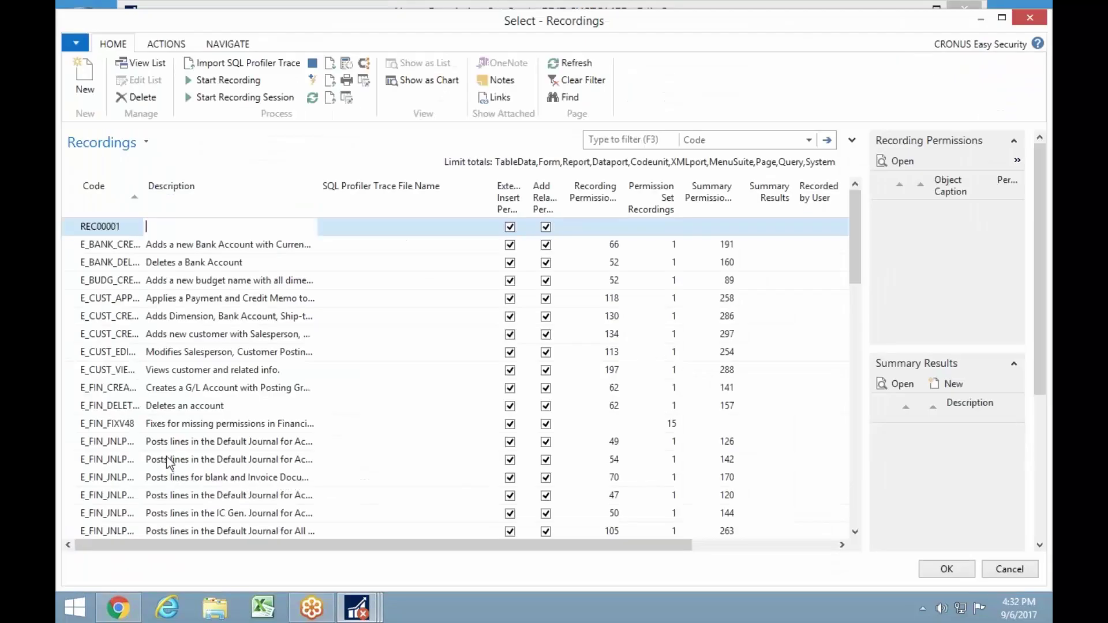
type("Edit ")
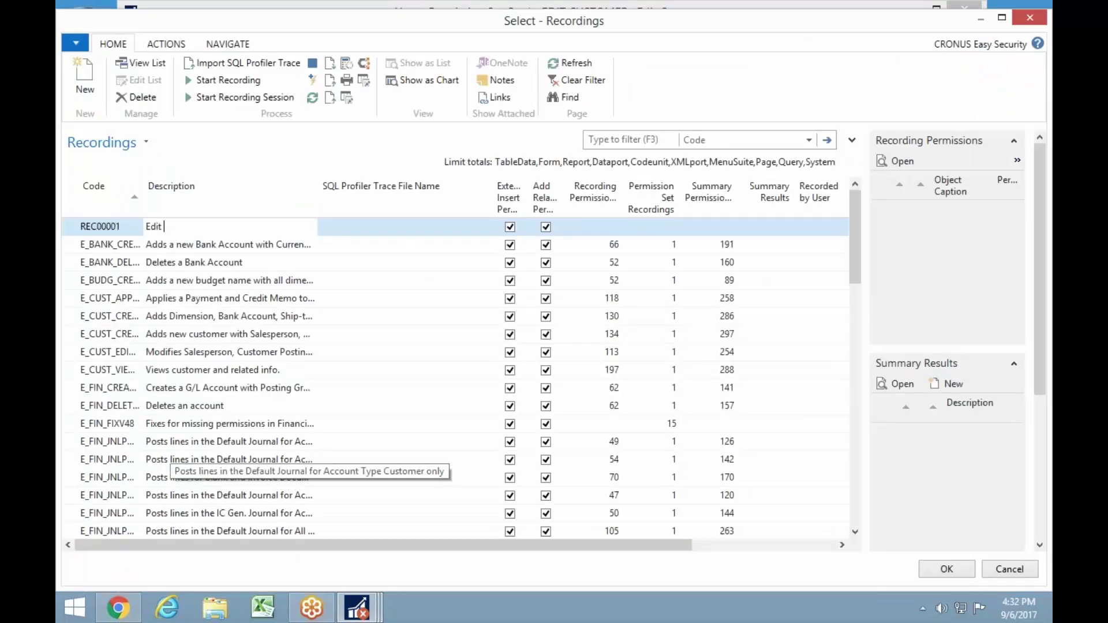
type("Customer")
key("Tab")
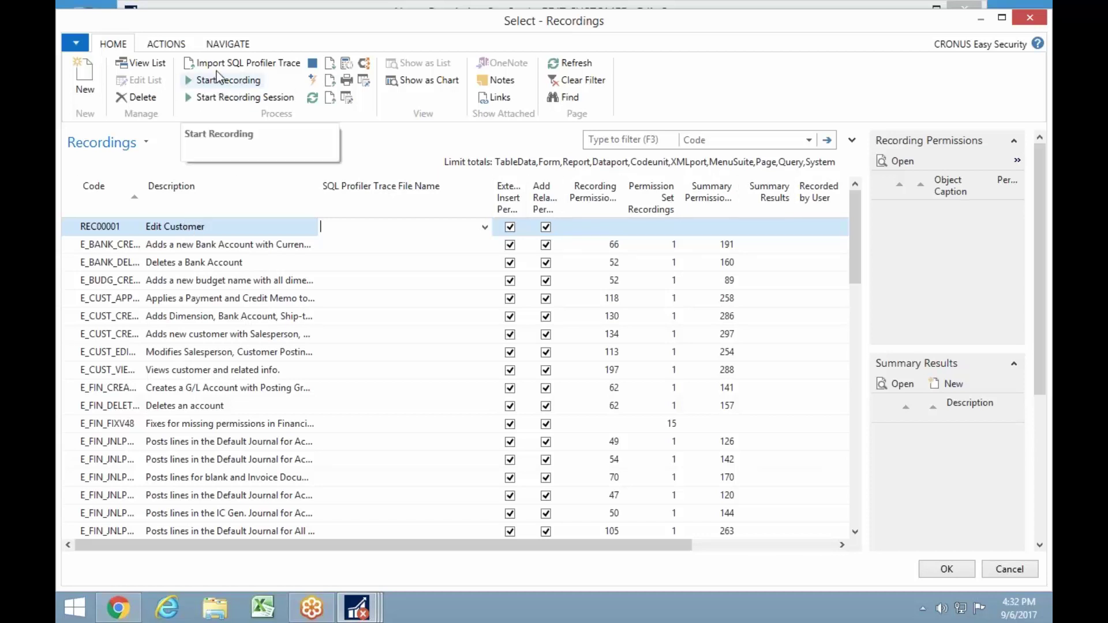
- Start recording on the Edit Customer entry after moving the Recordings window aside to reach the main window
left_click_drag(196, 23, 431, 19)
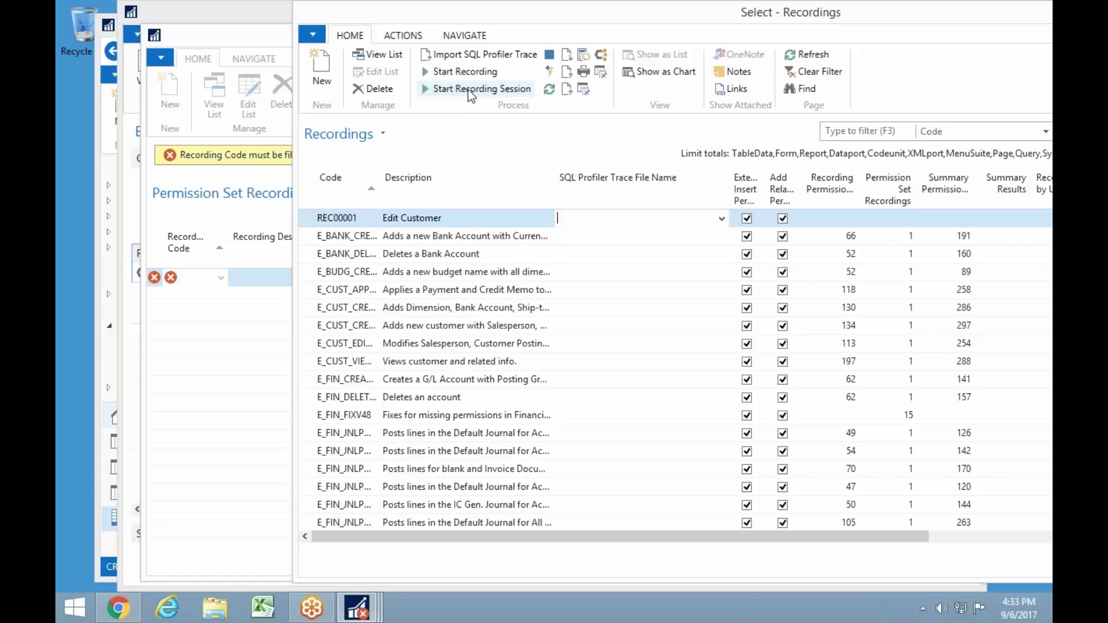
left_click(464, 74)
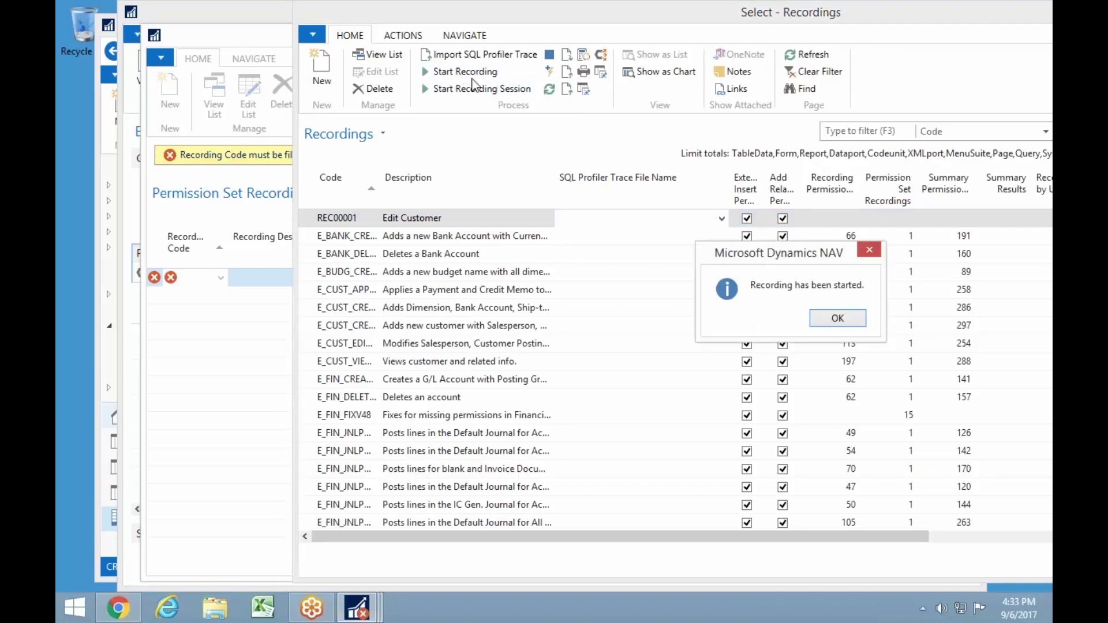
left_click(839, 321)
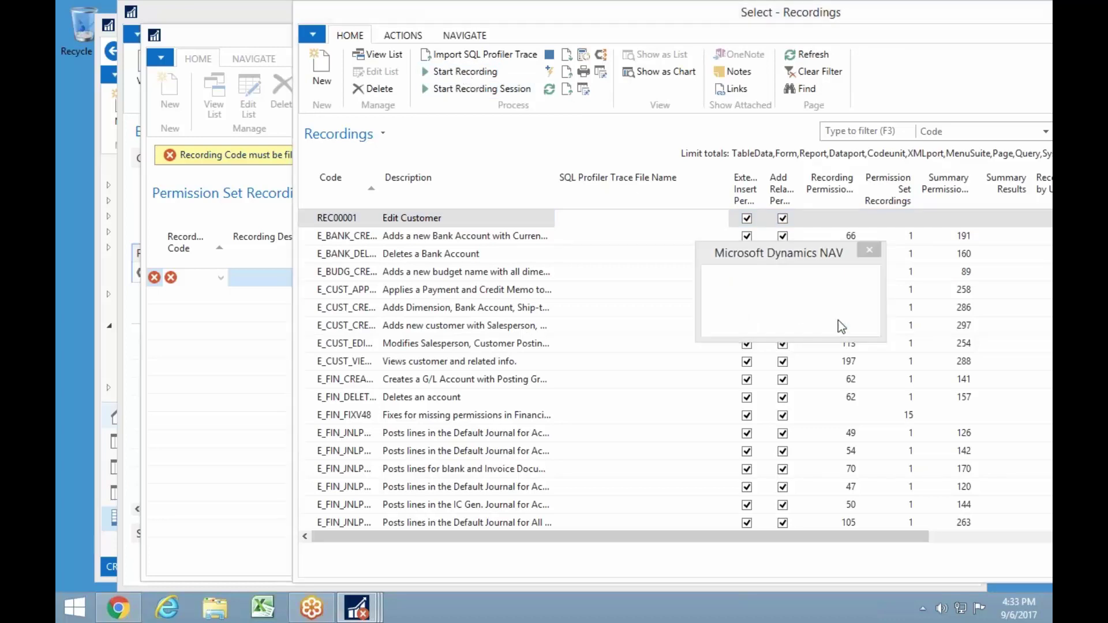
- Find the customer list under Sales & Marketing, Order Processing and open the card of The Cannon Group PLC
left_click(107, 568)
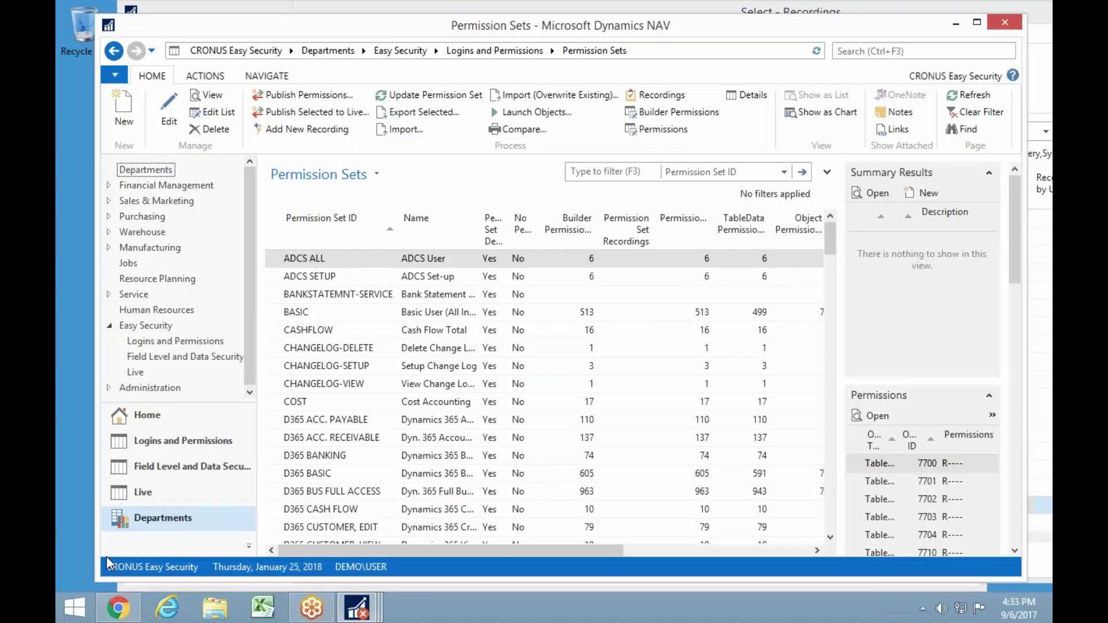
left_click(149, 201)
left_click(156, 162)
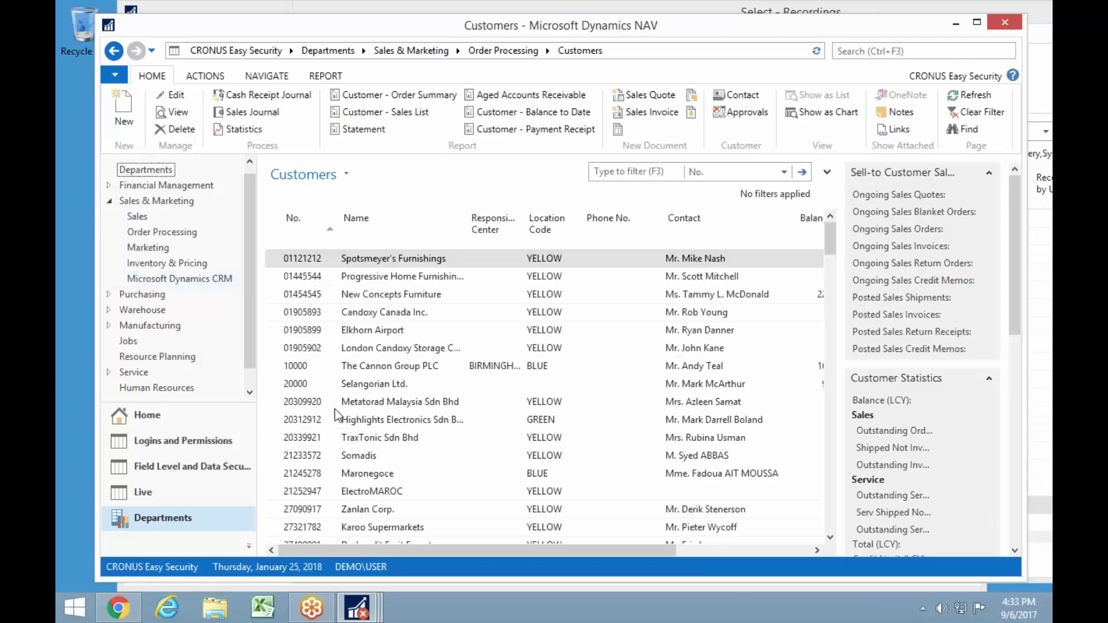
left_click(316, 370)
double_click(317, 370)
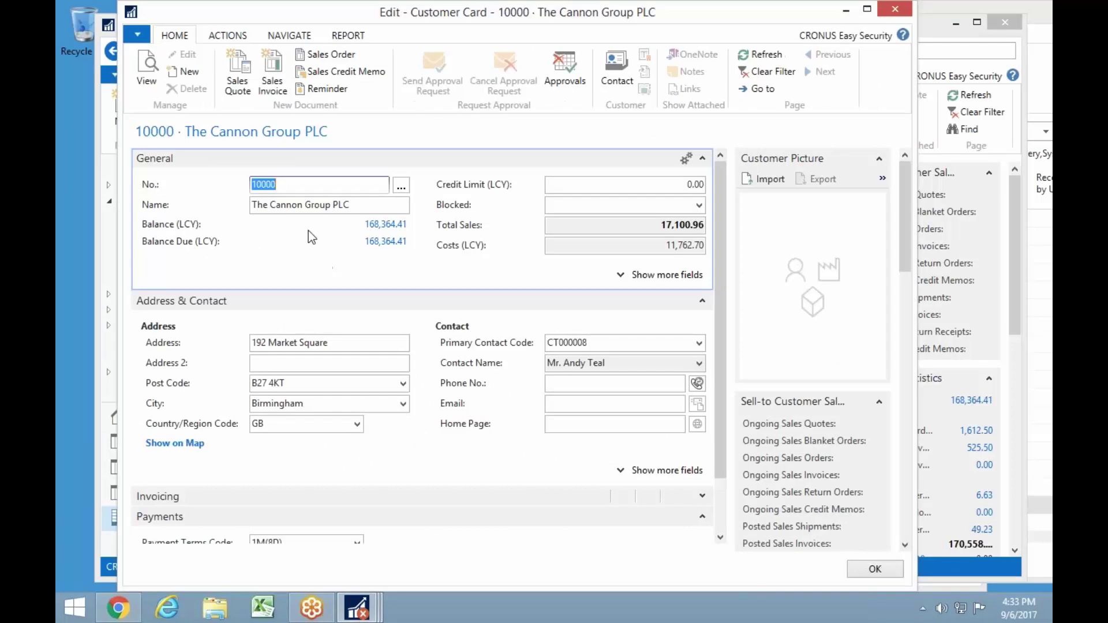
- Enter a suite number as the second address line on The Cannon Group PLC's customer card
left_click(298, 364)
type("Suite 120")
key("Tab")
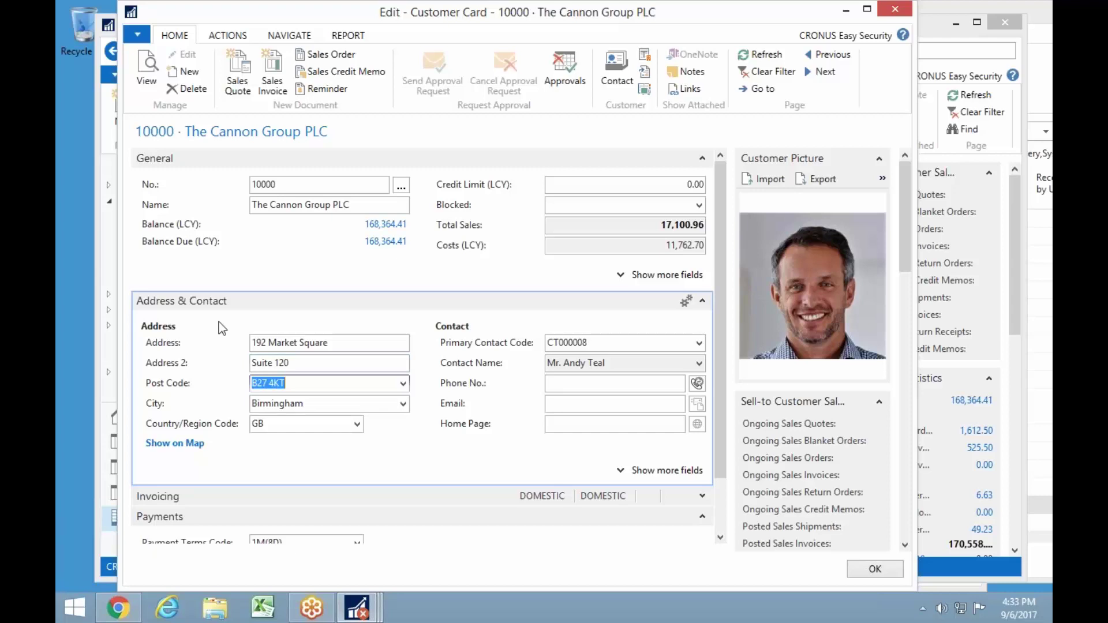
- Close The Cannon Group PLC's customer card, return to the Recordings list and stop the Edit Customer recording
left_click(872, 570)
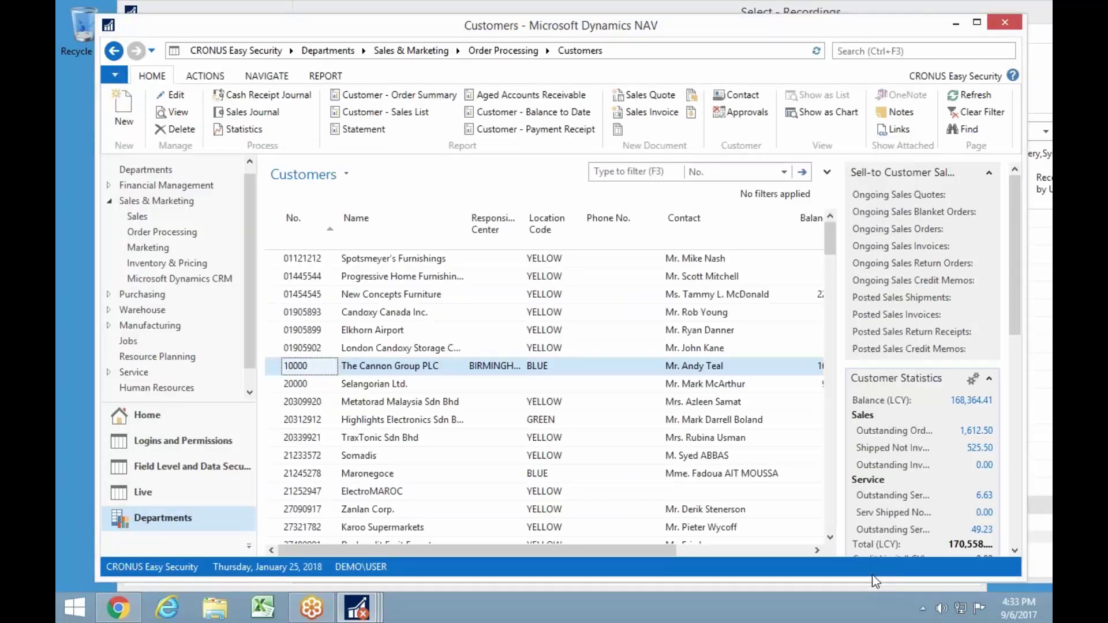
left_click(956, 24)
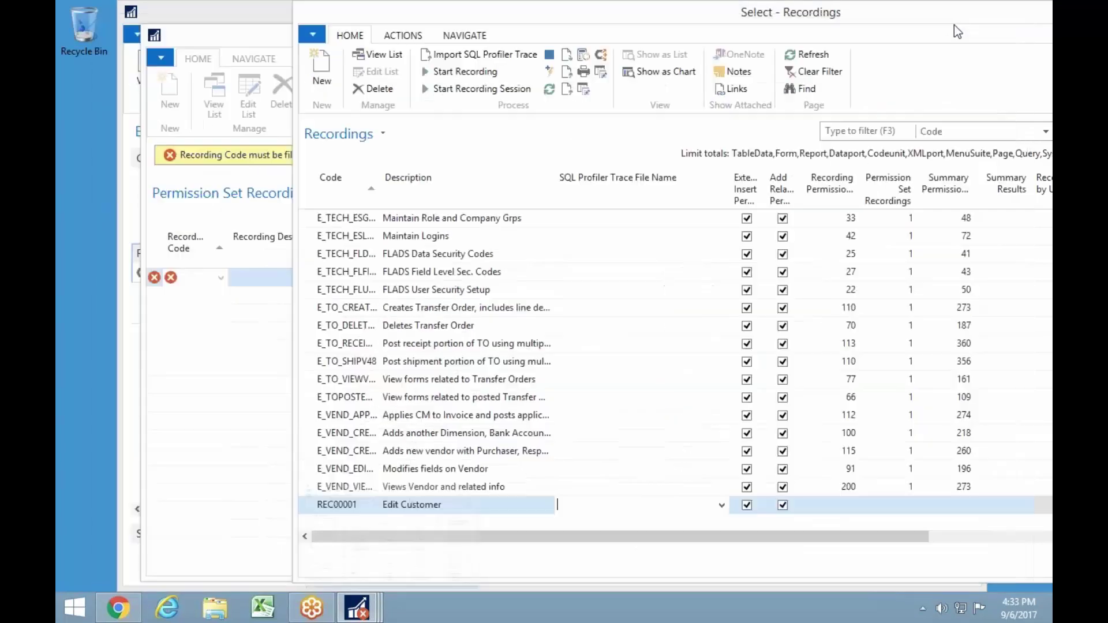
left_click(550, 58)
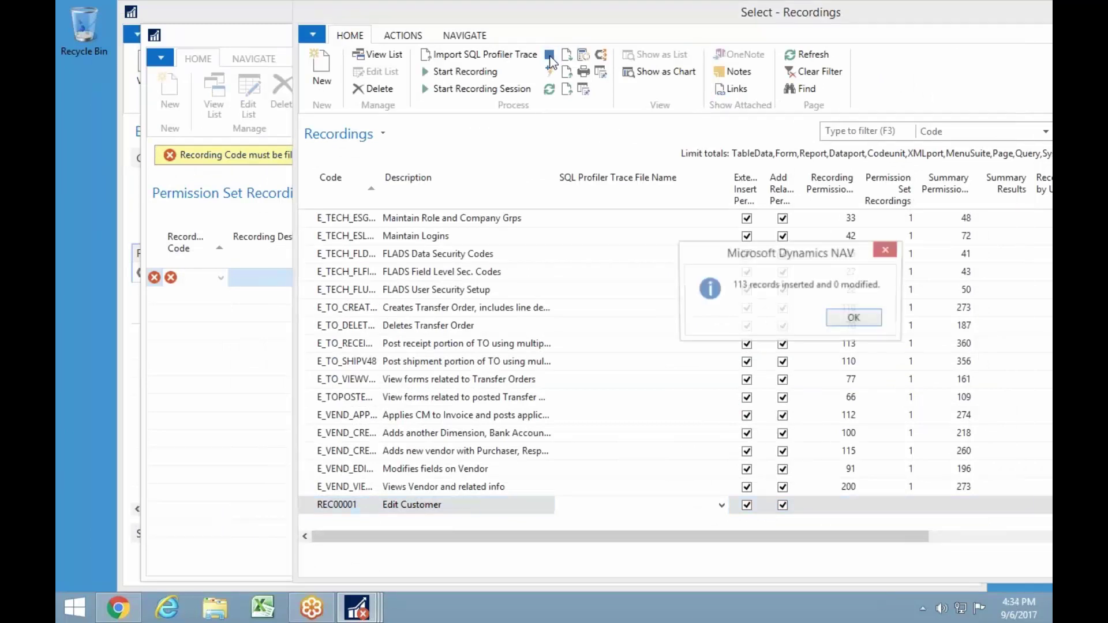
left_click(853, 320)
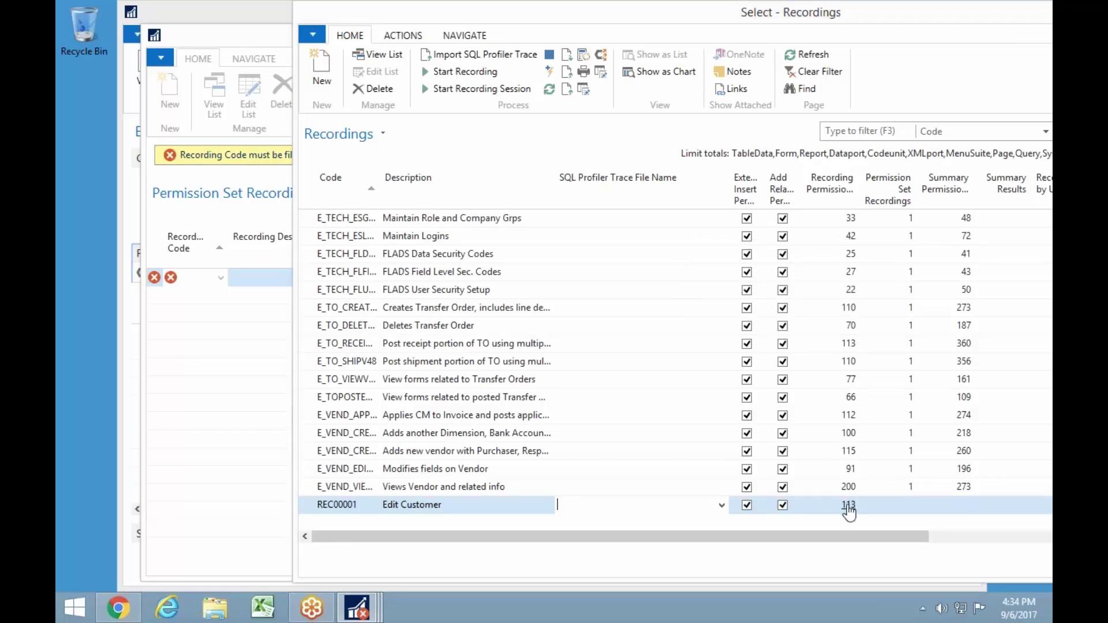
- Review the permissions captured by the Edit Customer recording, from table data through codeunits to pages
left_click(849, 506)
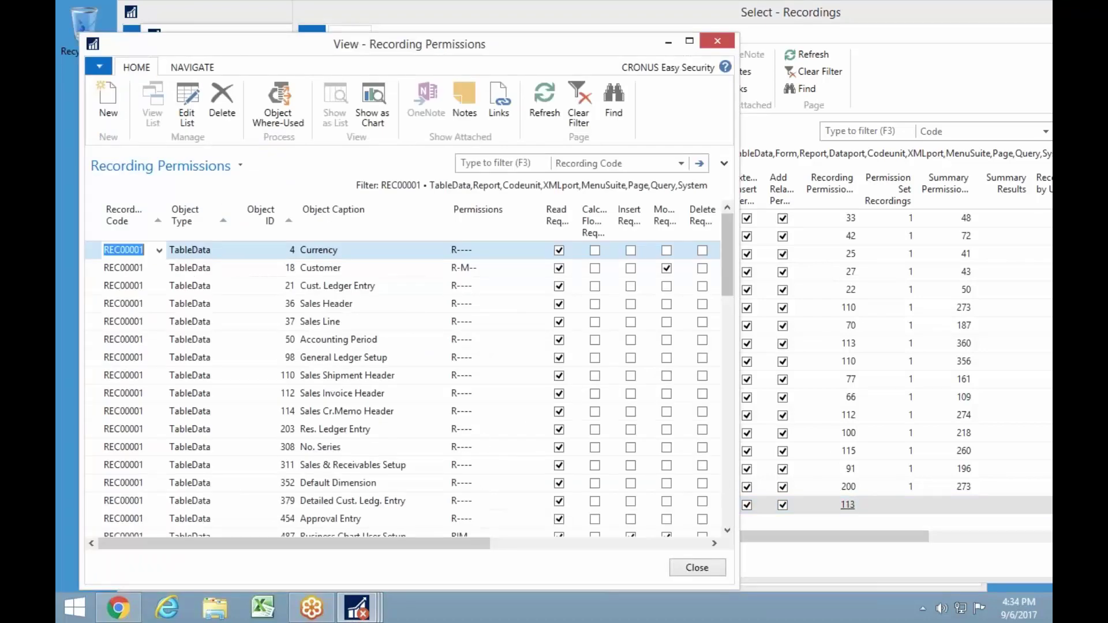
left_click_drag(739, 282, 941, 283)
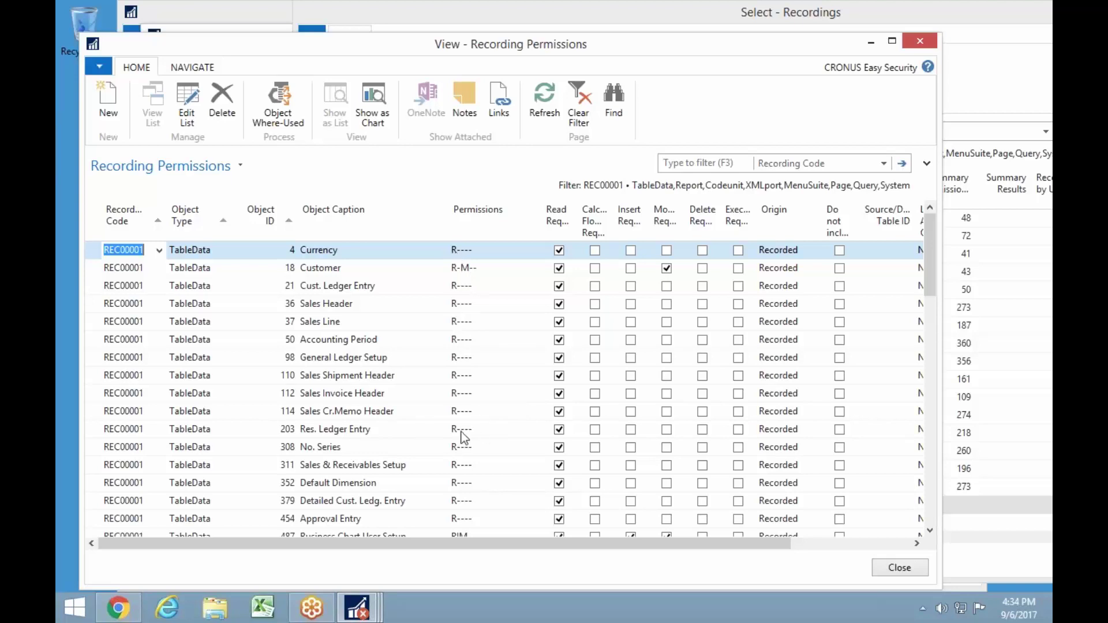
scroll(460, 433, "down", 4)
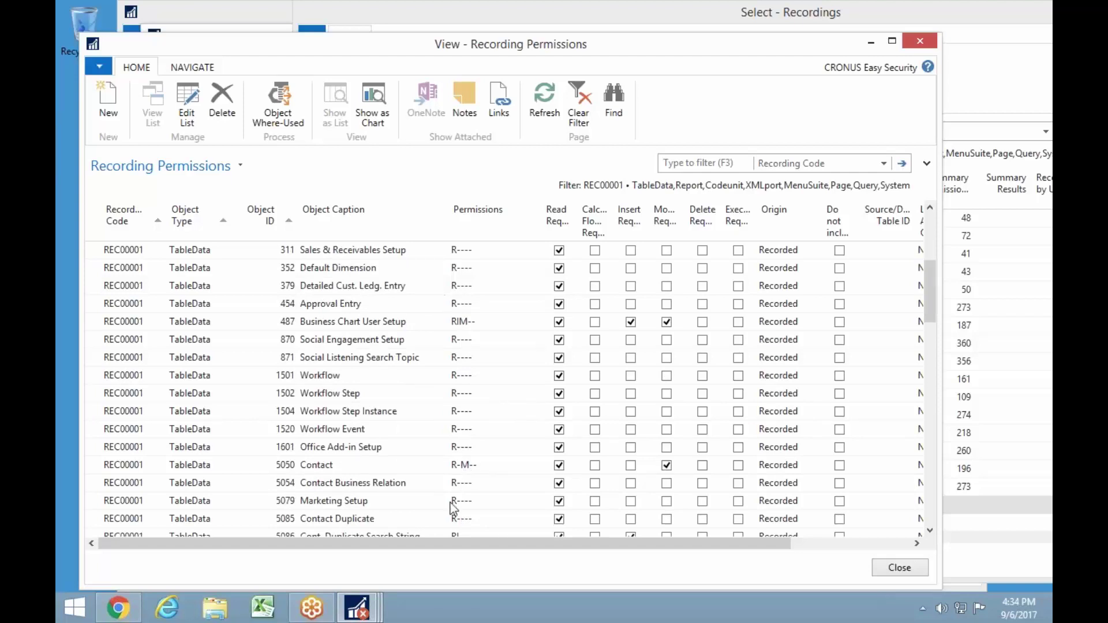
scroll(447, 479, "down", 5)
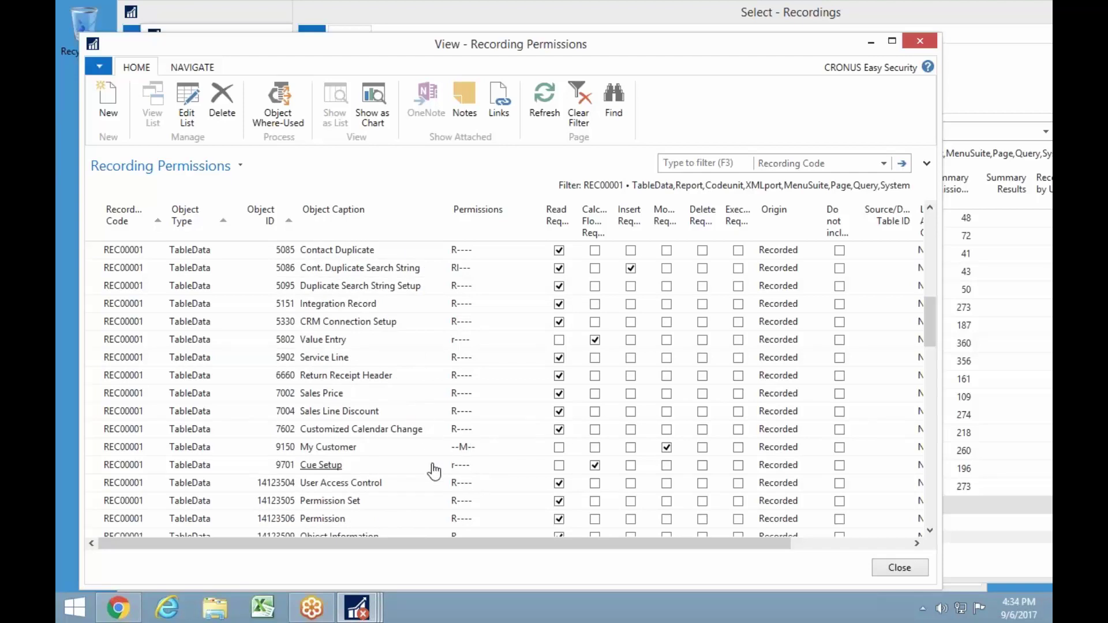
scroll(434, 470, "down", 15)
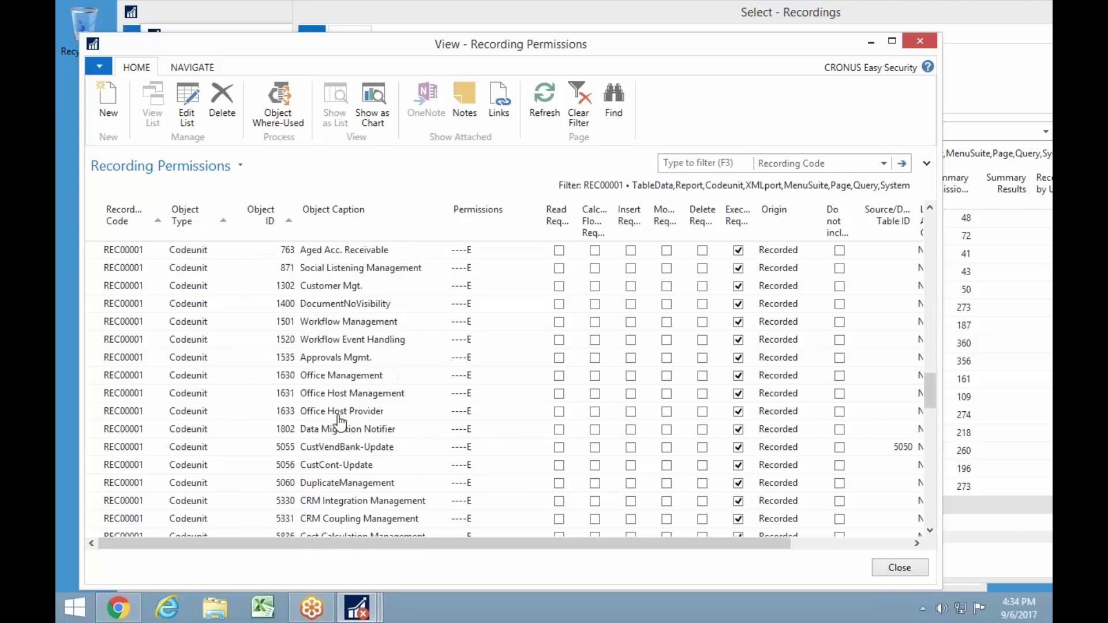
scroll(280, 398, "down", 10)
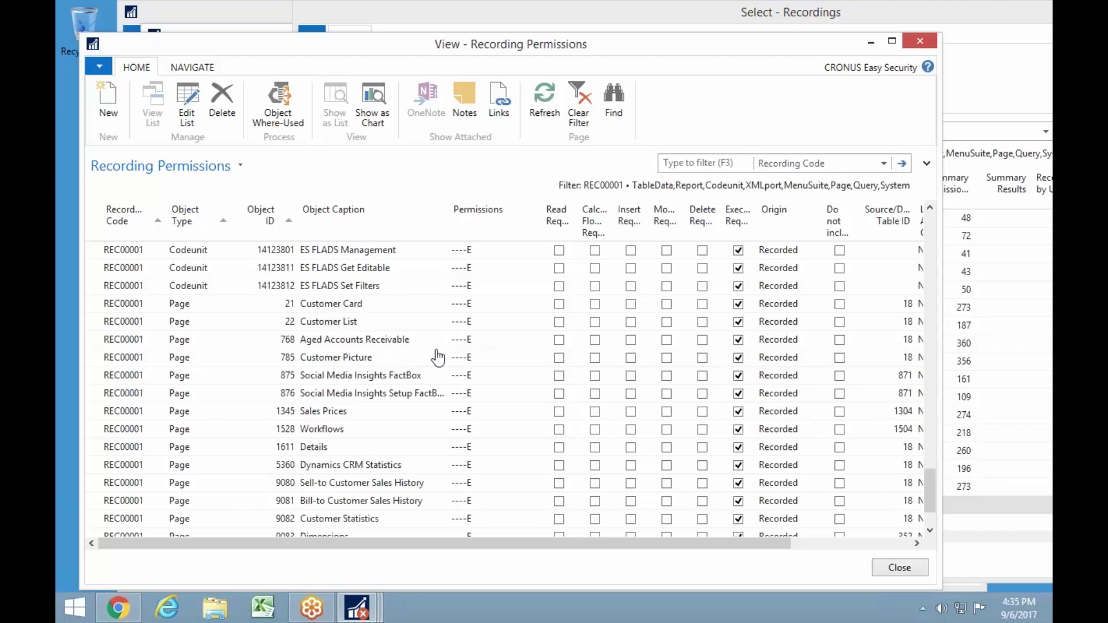
left_click(900, 568)
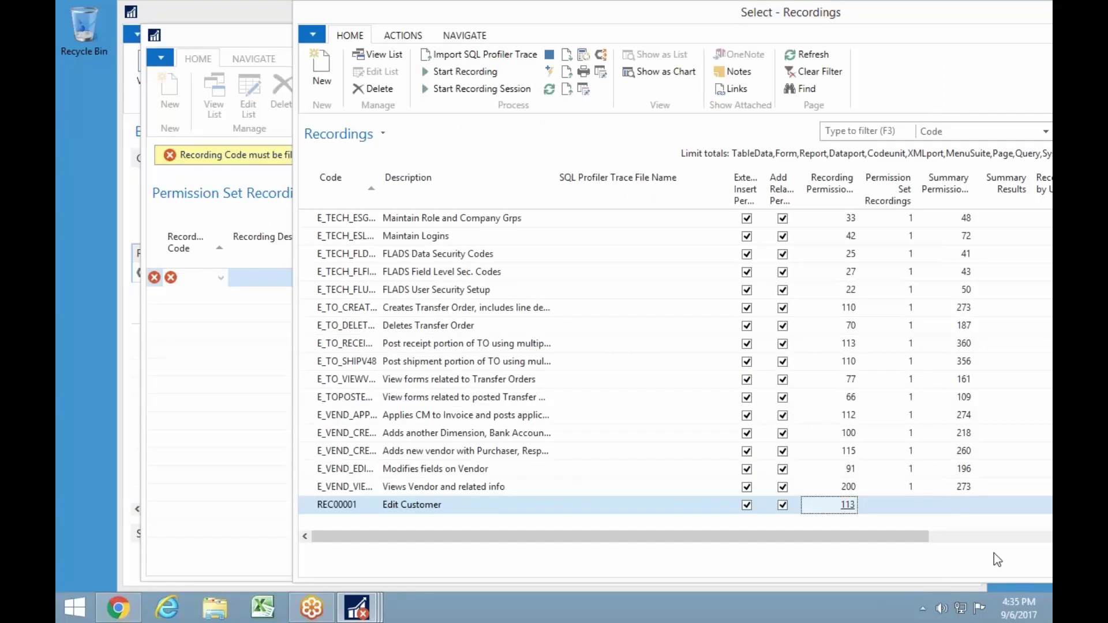
- Assign the Edit Customer recording to the EDIT CUSTOMER permission set and update the permission set from it
left_click_drag(647, 20, 454, 30)
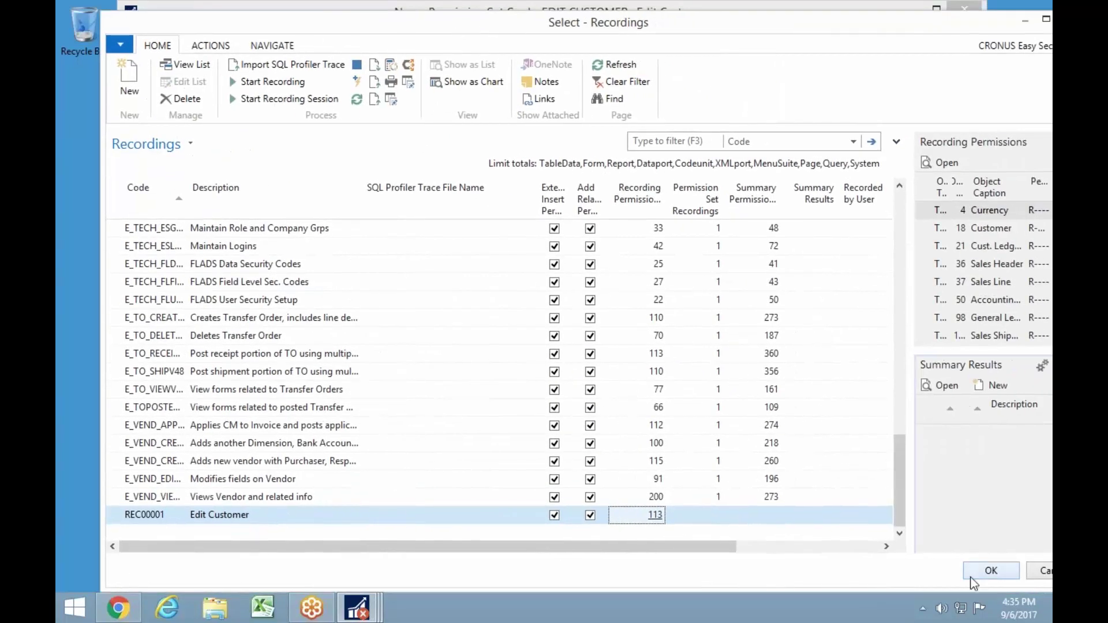
left_click(992, 574)
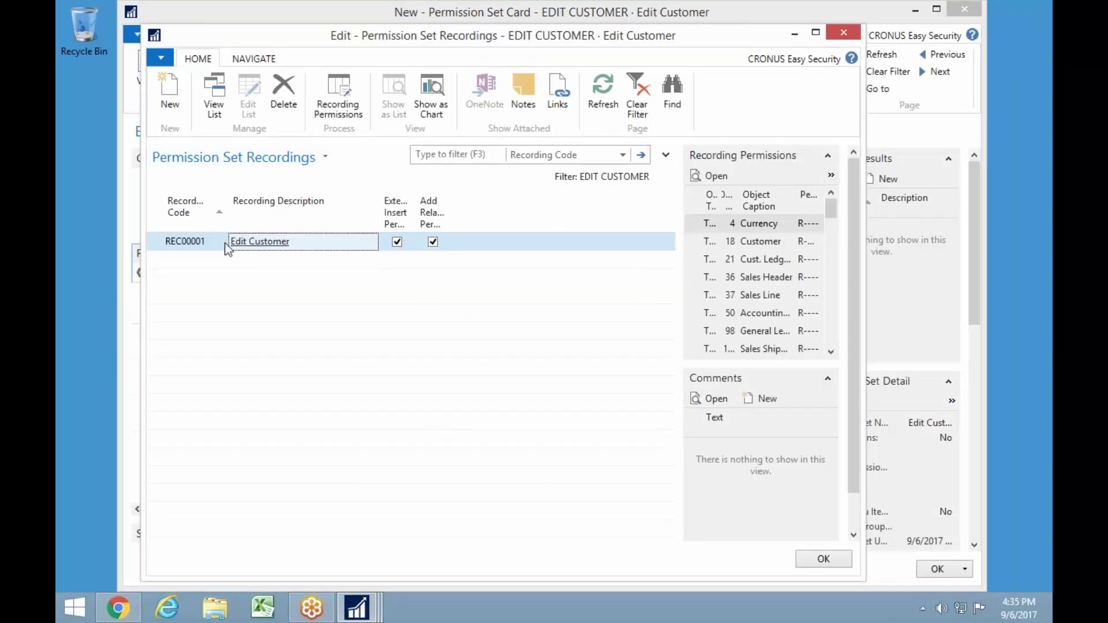
left_click(829, 561)
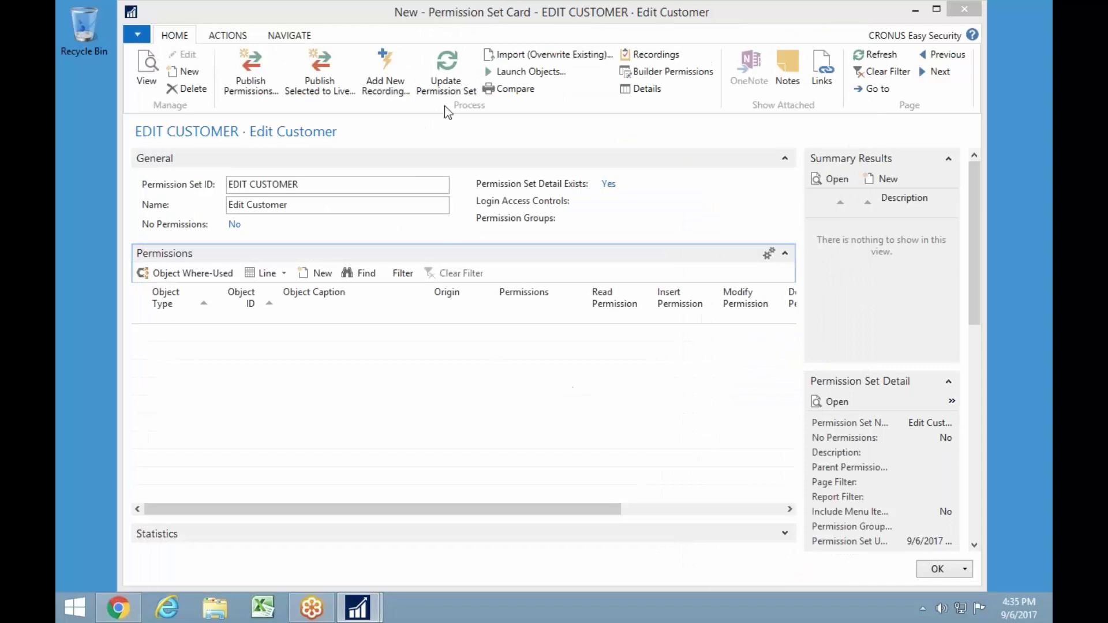
left_click(448, 67)
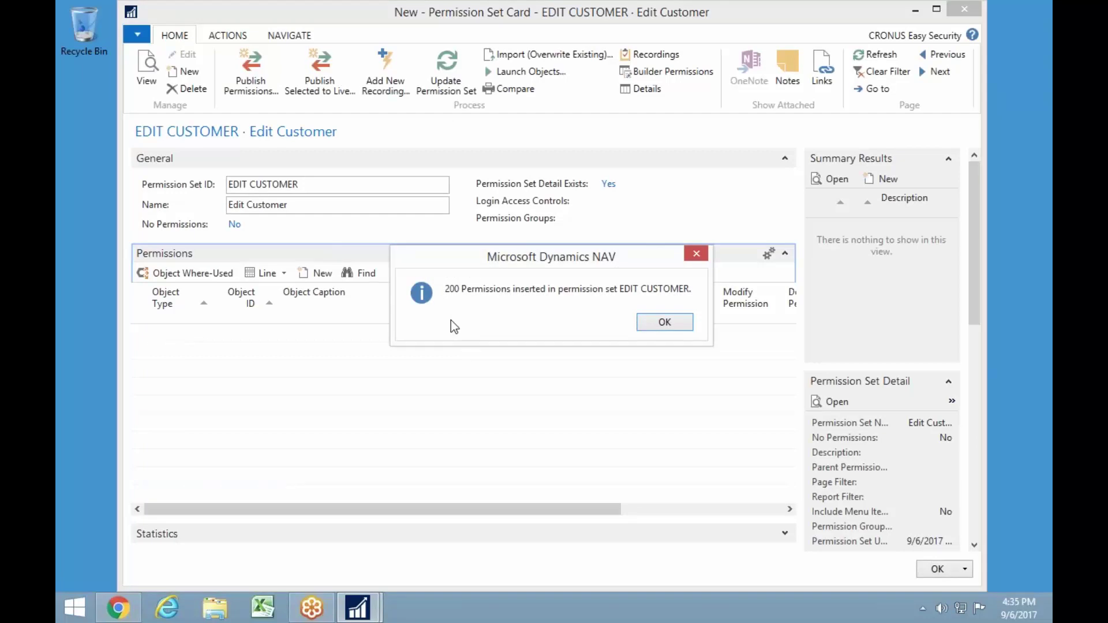
left_click(662, 323)
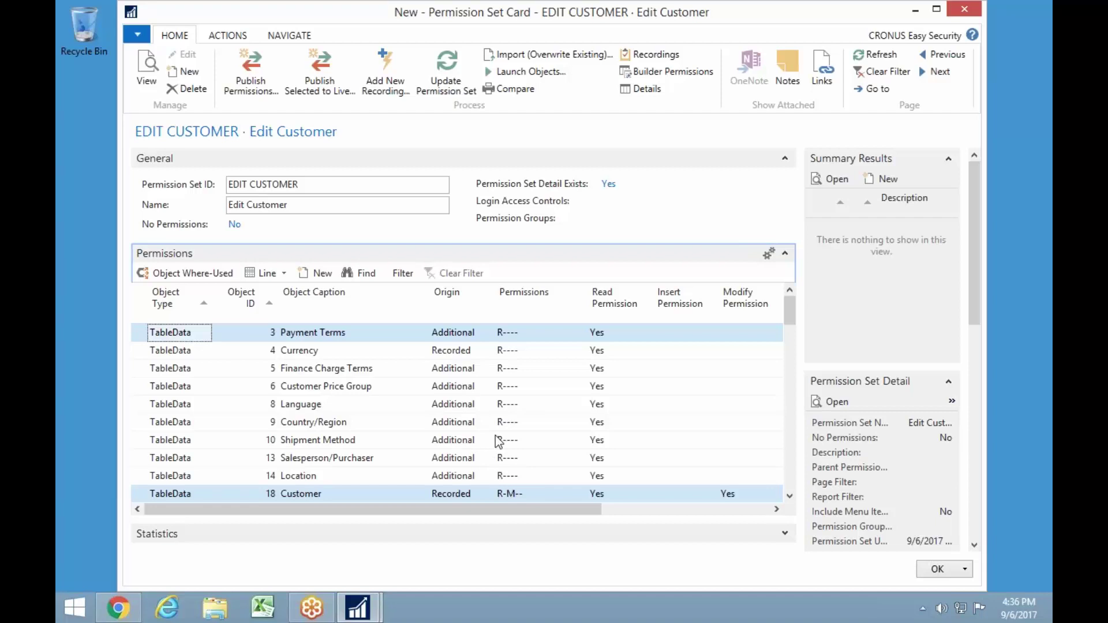
- Examine the recorded and additional permissions in the EDIT CUSTOMER permission set, then close its card
scroll(474, 471, "down", 4)
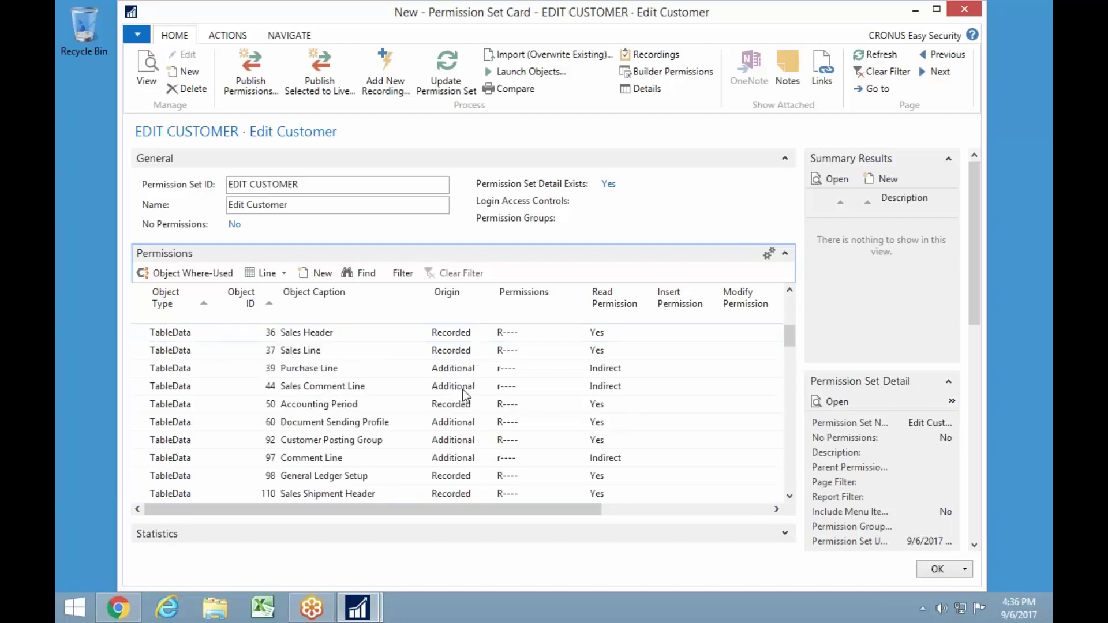
scroll(473, 447, "down", 8)
scroll(438, 447, "down", 10)
scroll(428, 438, "down", 5)
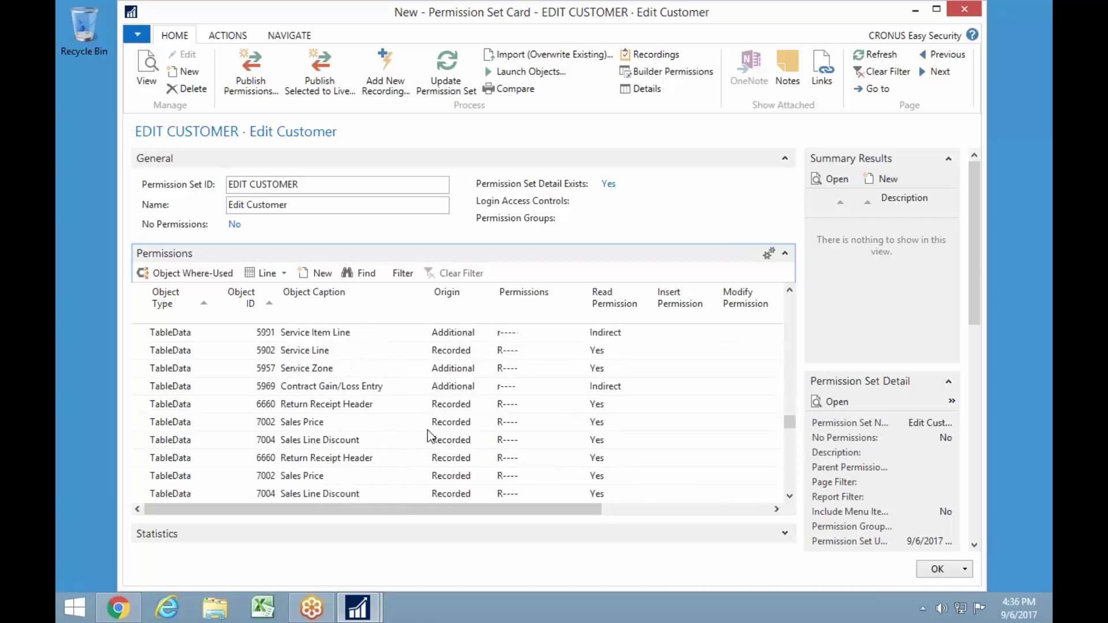
left_click_drag(791, 423, 790, 510)
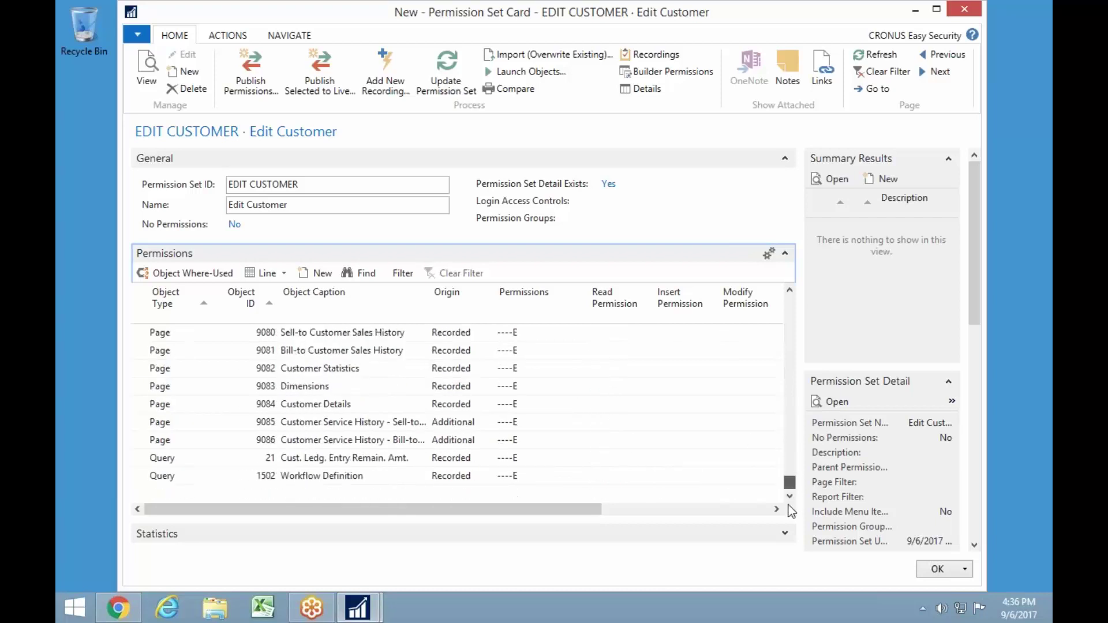
scroll(438, 400, "up", 5)
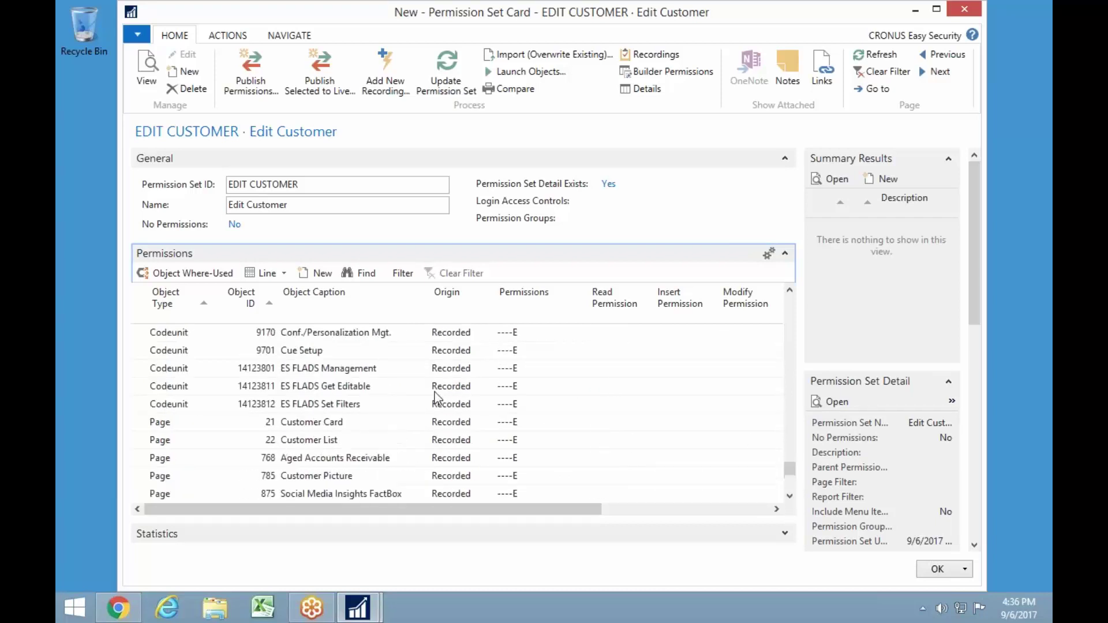
scroll(444, 428, "down", 5)
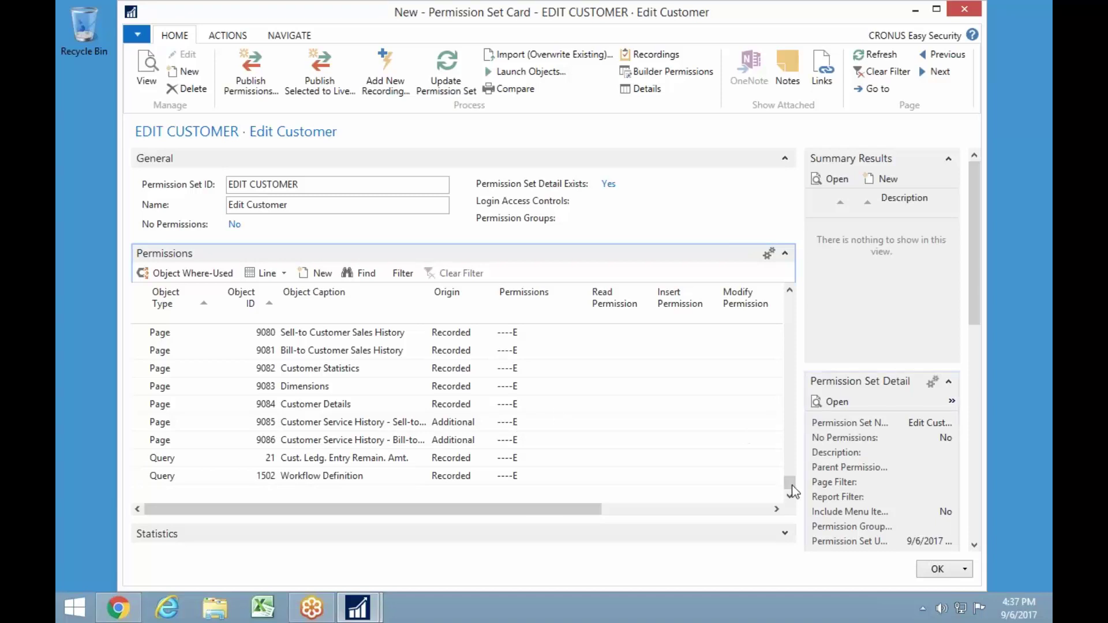
left_click_drag(790, 484, 792, 286)
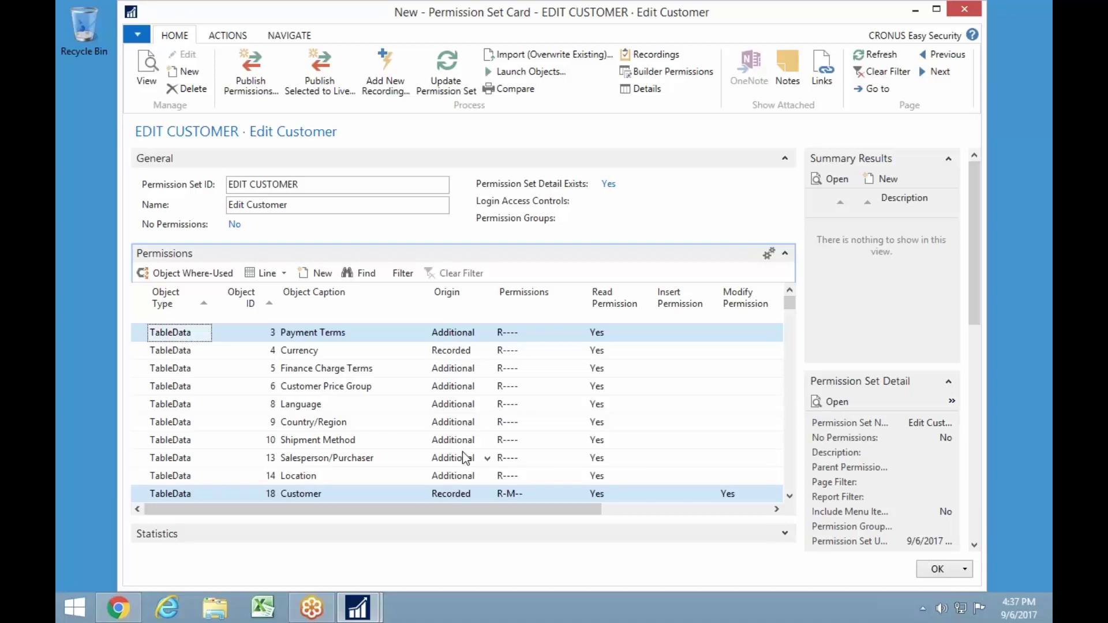
key("Escape")
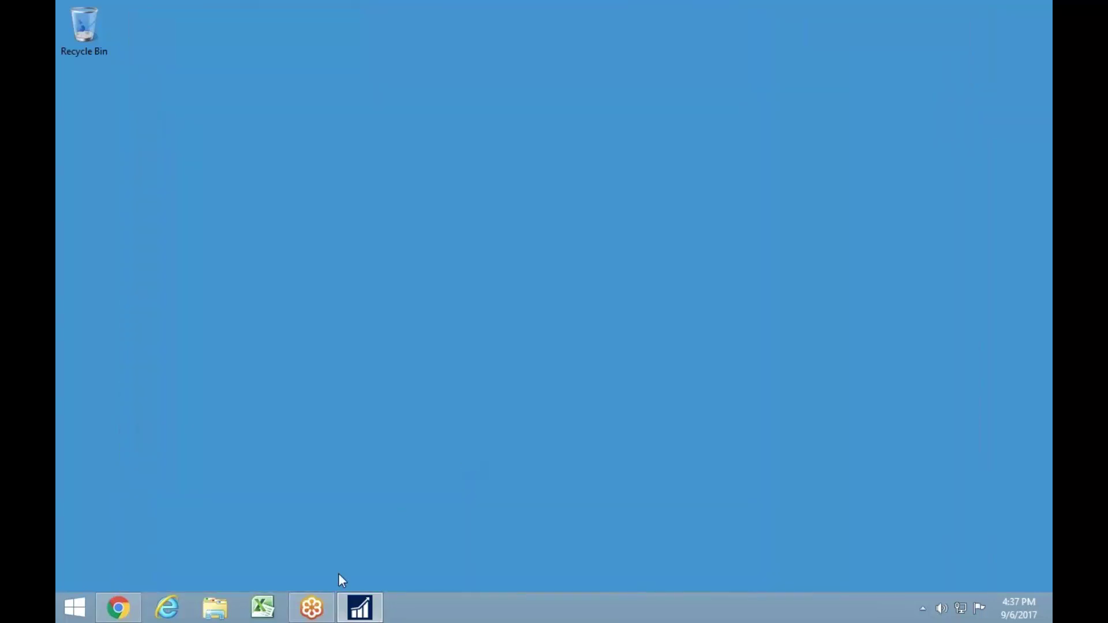
- Return to the main window and open the Permission Sets list under Easy Security, Logins and Permissions
left_click(356, 612)
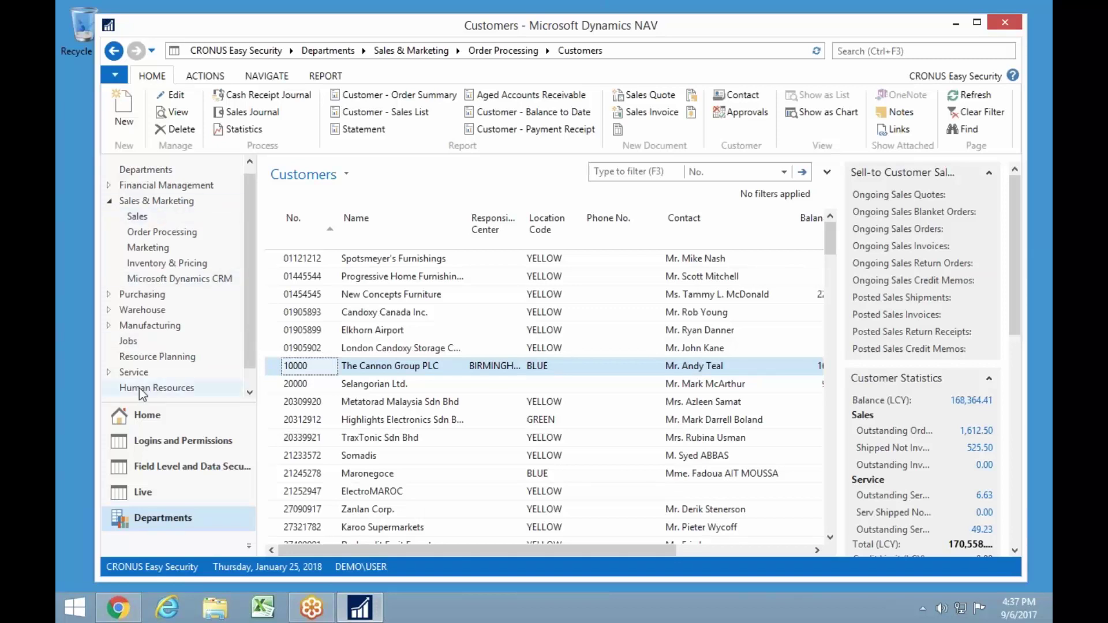
scroll(250, 382, "down", 2)
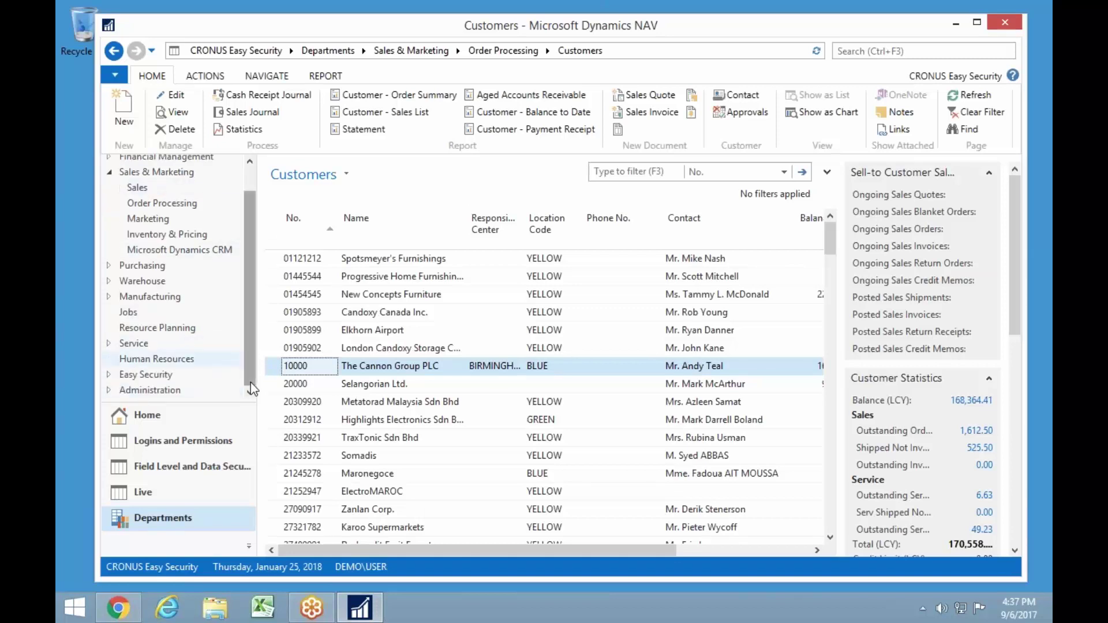
left_click(155, 375)
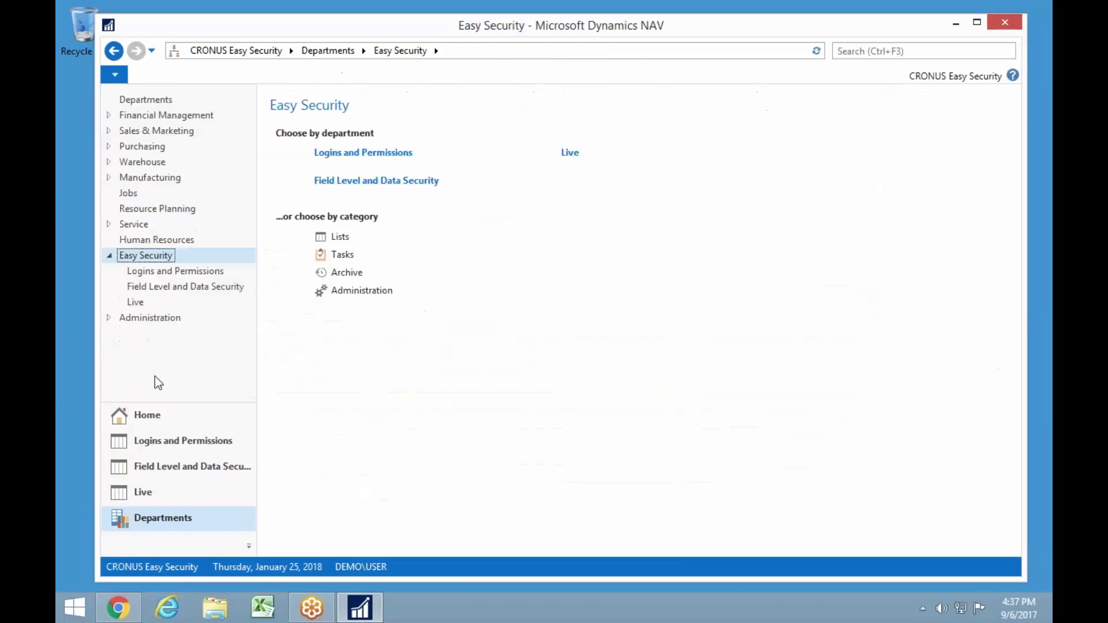
left_click(167, 271)
left_click(323, 165)
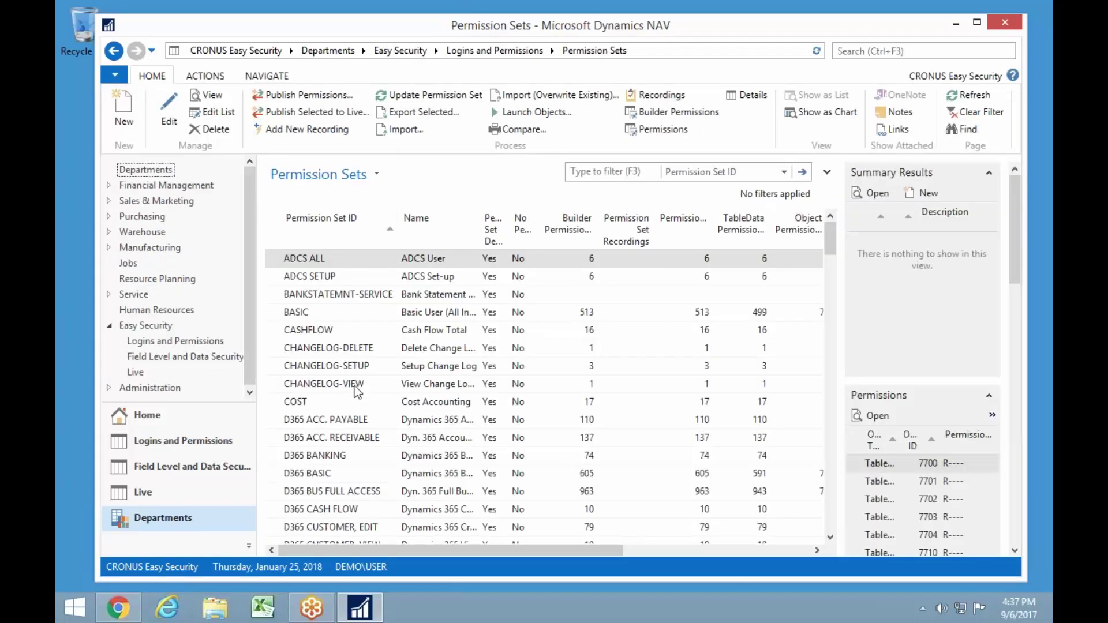
- Find the S&R-CUSTOMER, EDIT permission set and review its builder permissions
scroll(367, 373, "down", 5)
scroll(366, 367, "down", 2)
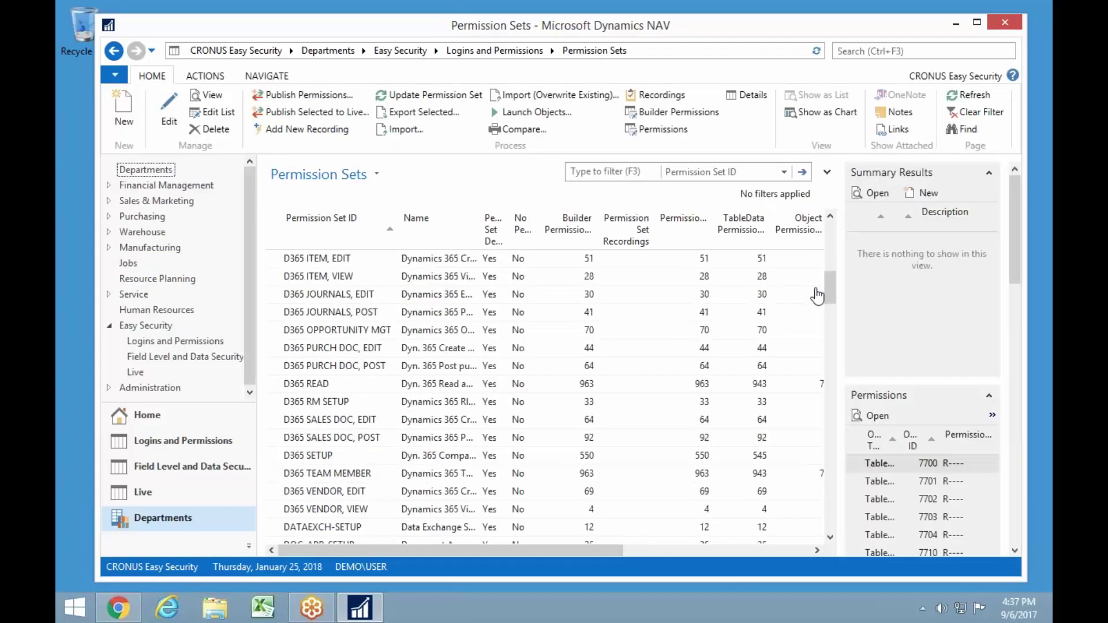
left_click_drag(831, 289, 833, 548)
scroll(348, 366, "up", 1)
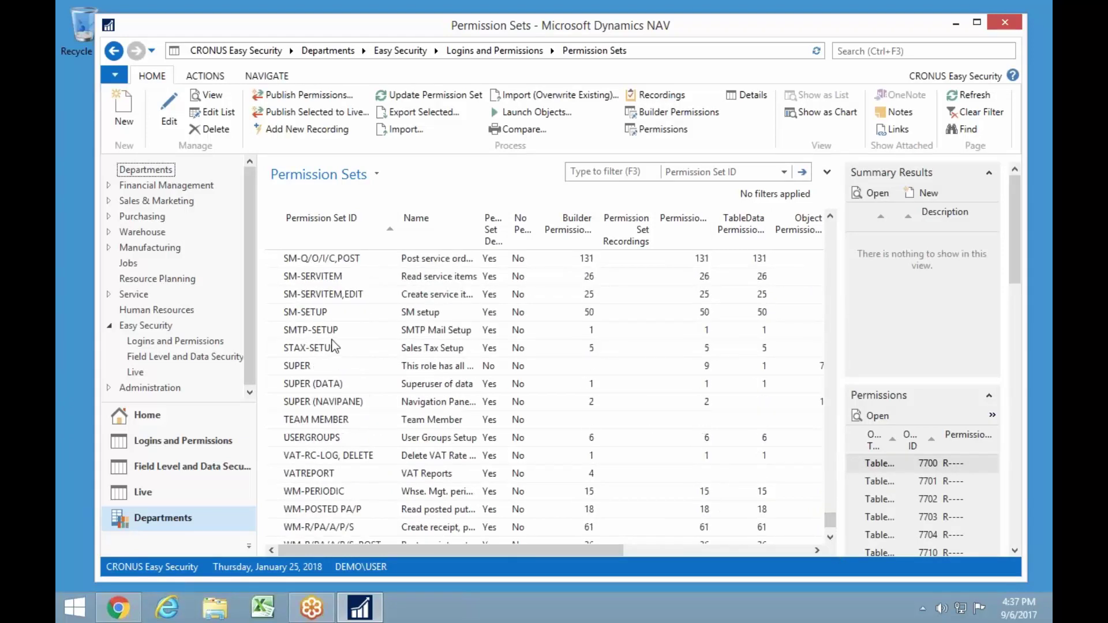
scroll(341, 325, "up", 5)
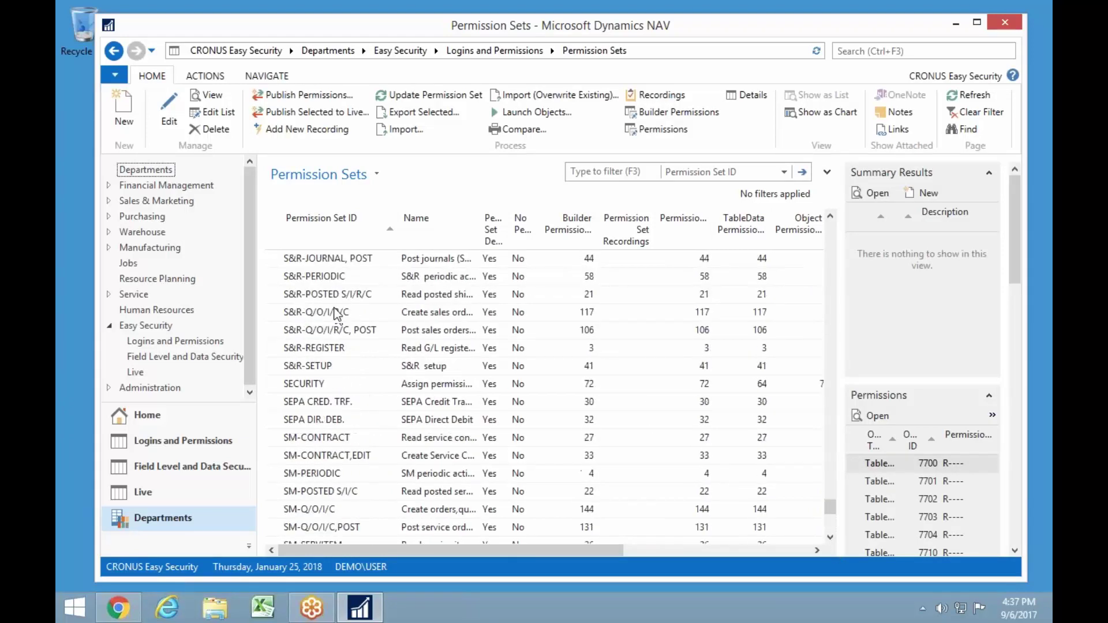
scroll(315, 265, "up", 2)
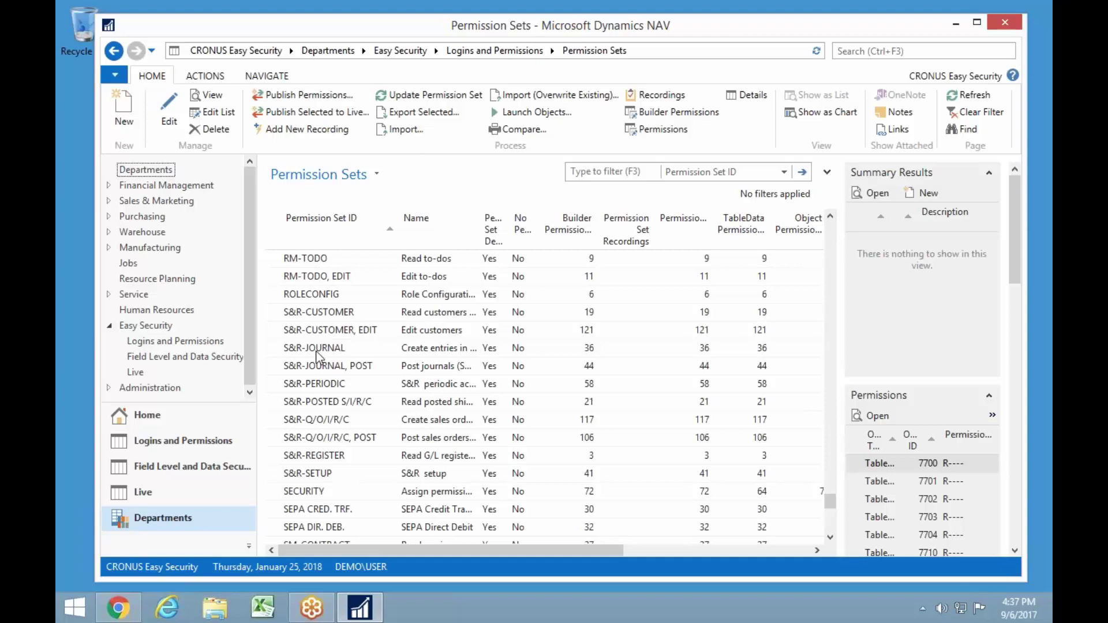
left_click(342, 334)
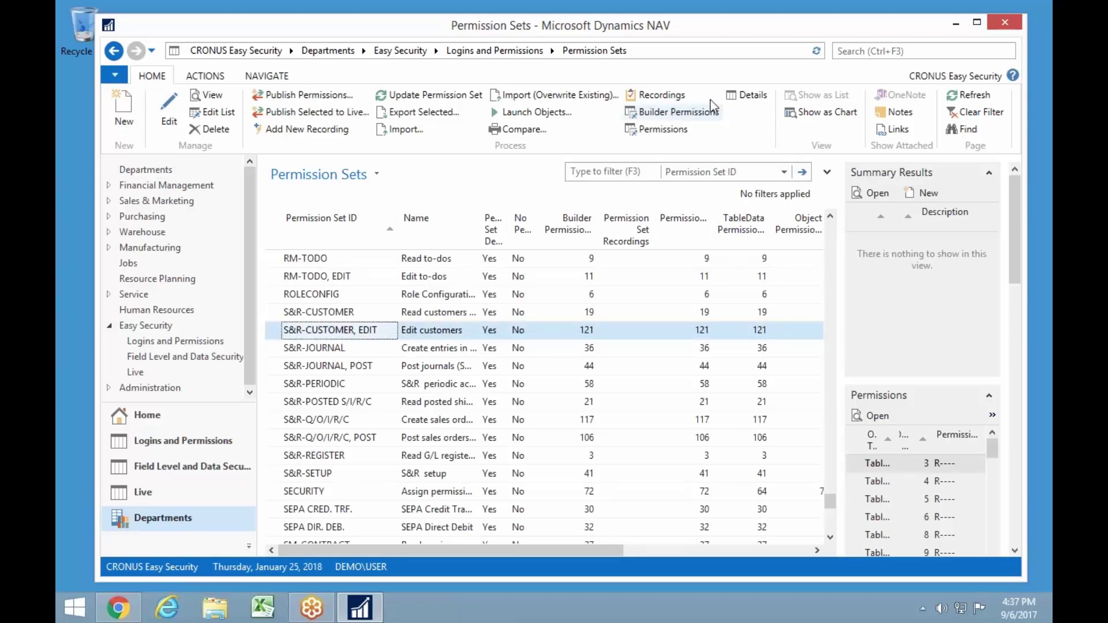
left_click(684, 113)
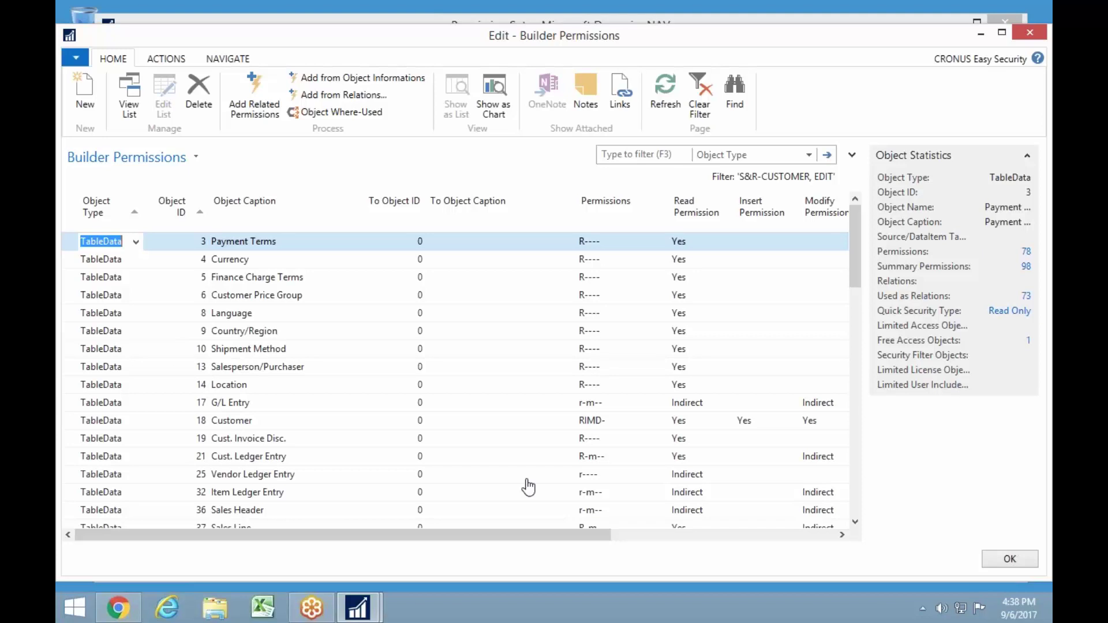
key("Escape")
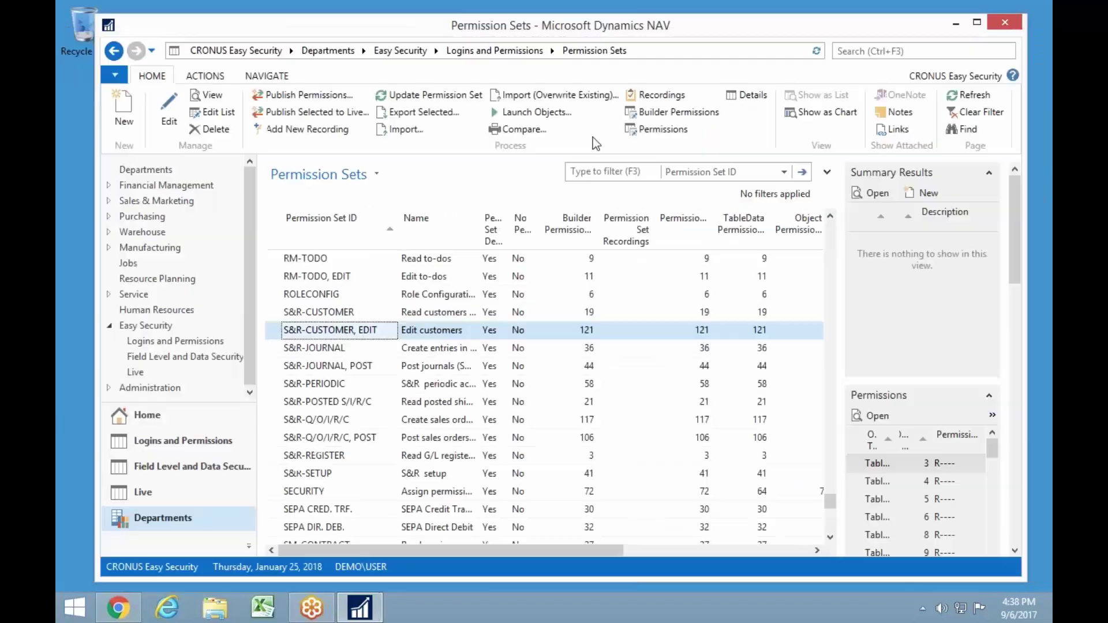
- Assign the REC00001 Edit Customer recording to the S&R-CUSTOMER, EDIT permission set and update the set from it
left_click(668, 100)
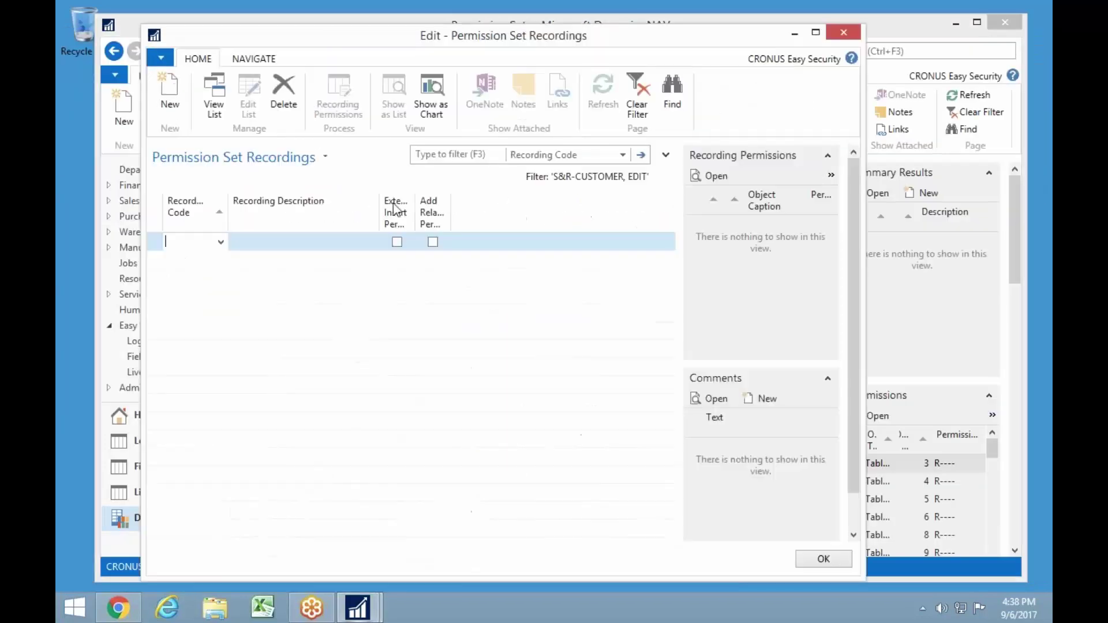
type("rec")
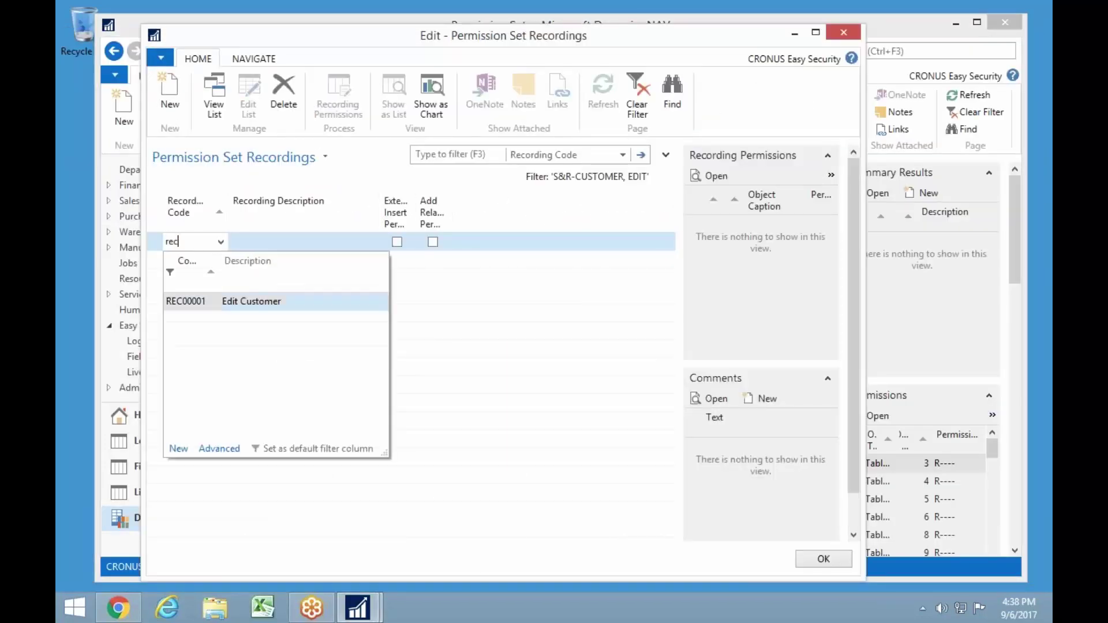
left_click(227, 307)
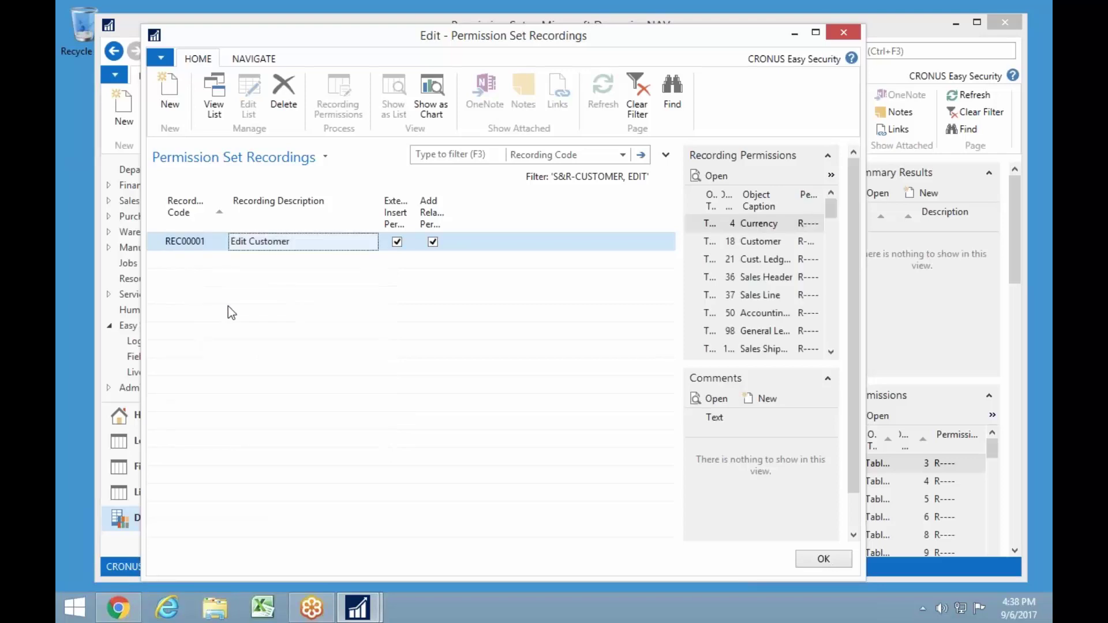
key("Down")
key("Up")
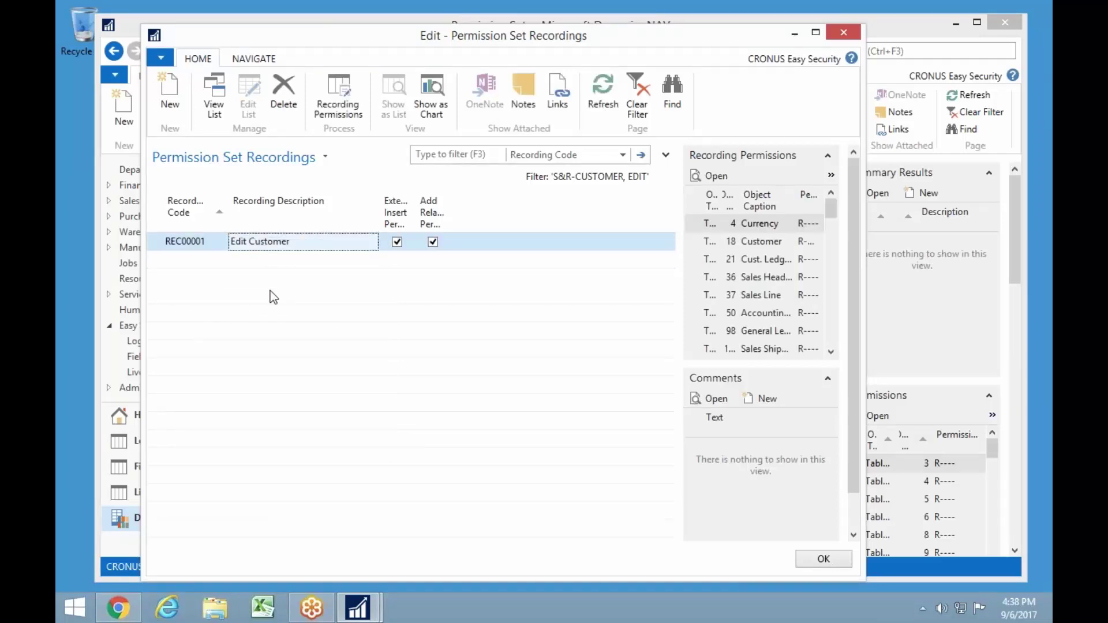
key("Escape")
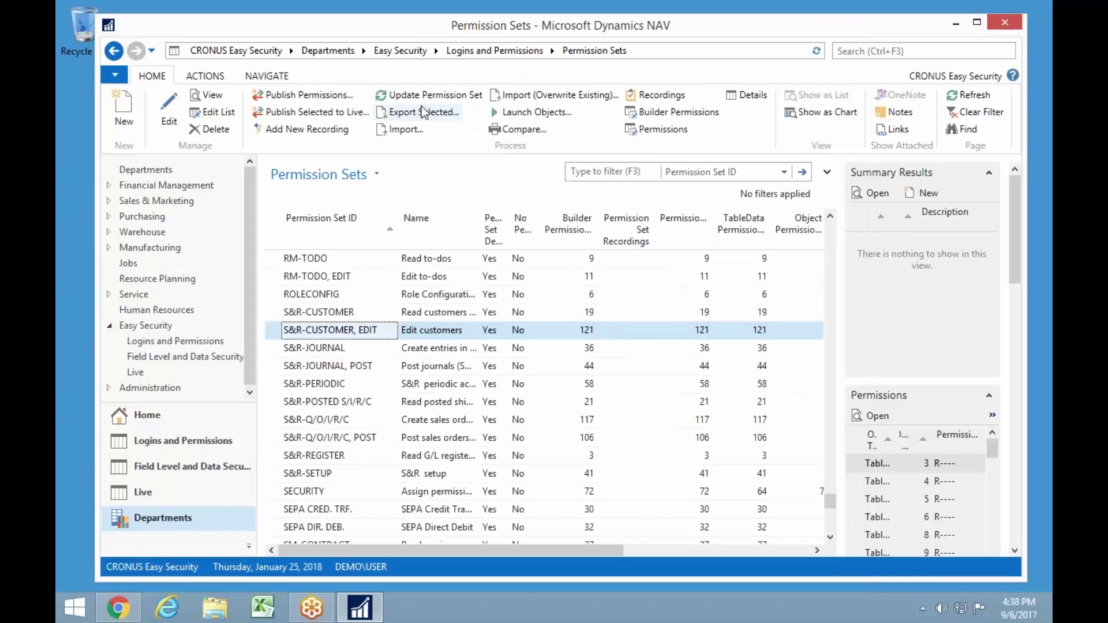
left_click(417, 92)
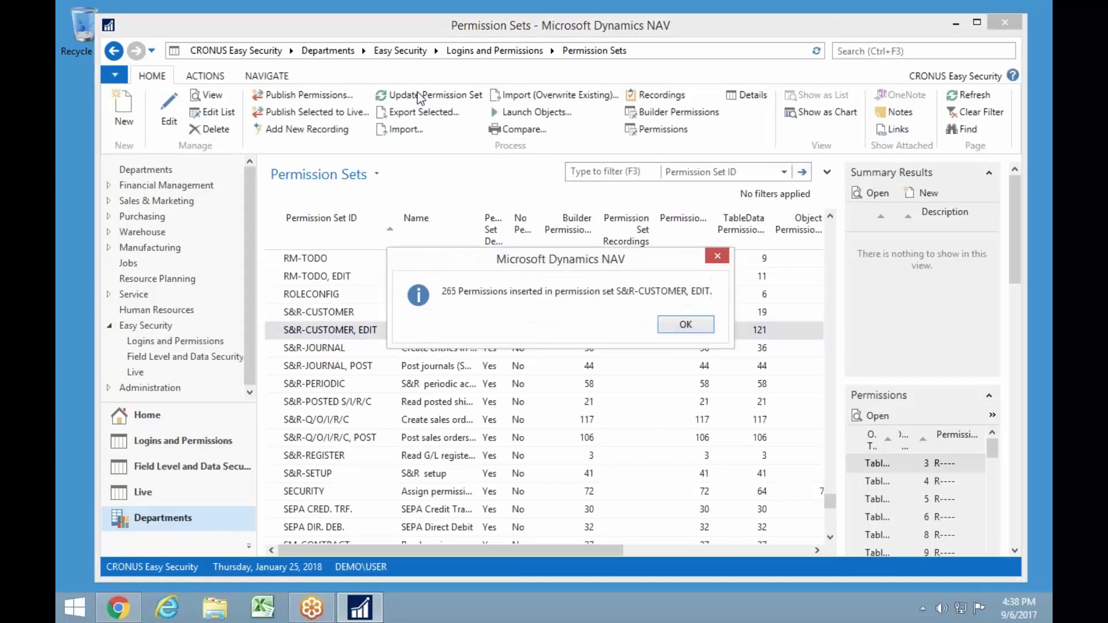
left_click(696, 327)
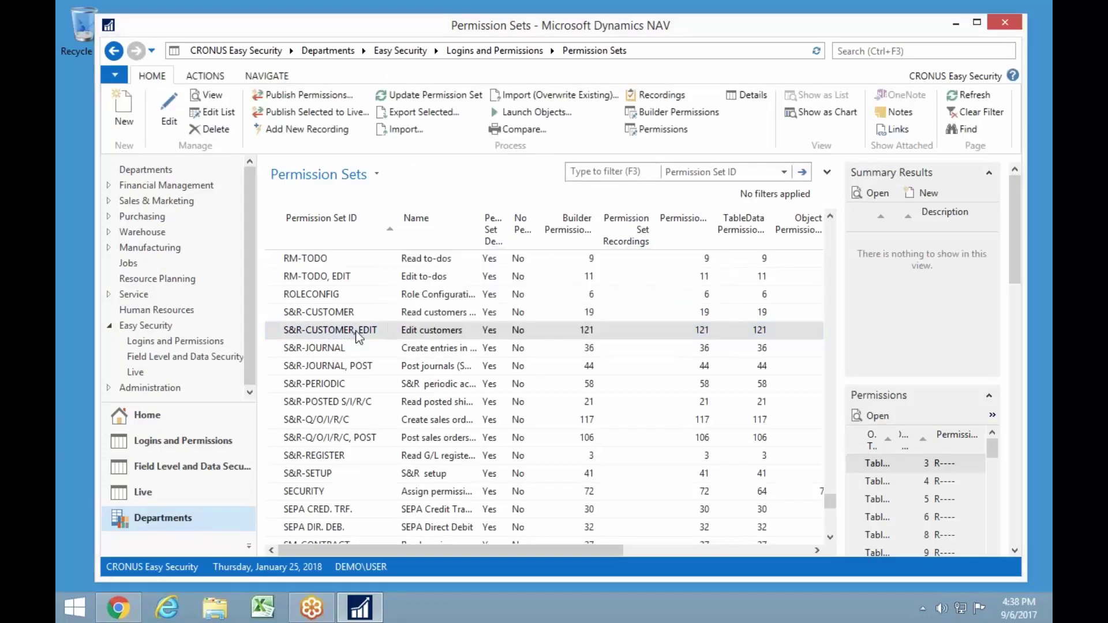
- Open the S&R-CUSTOMER, EDIT card, examine the origin of its recorded and additional permissions, and close the card
double_click(274, 334)
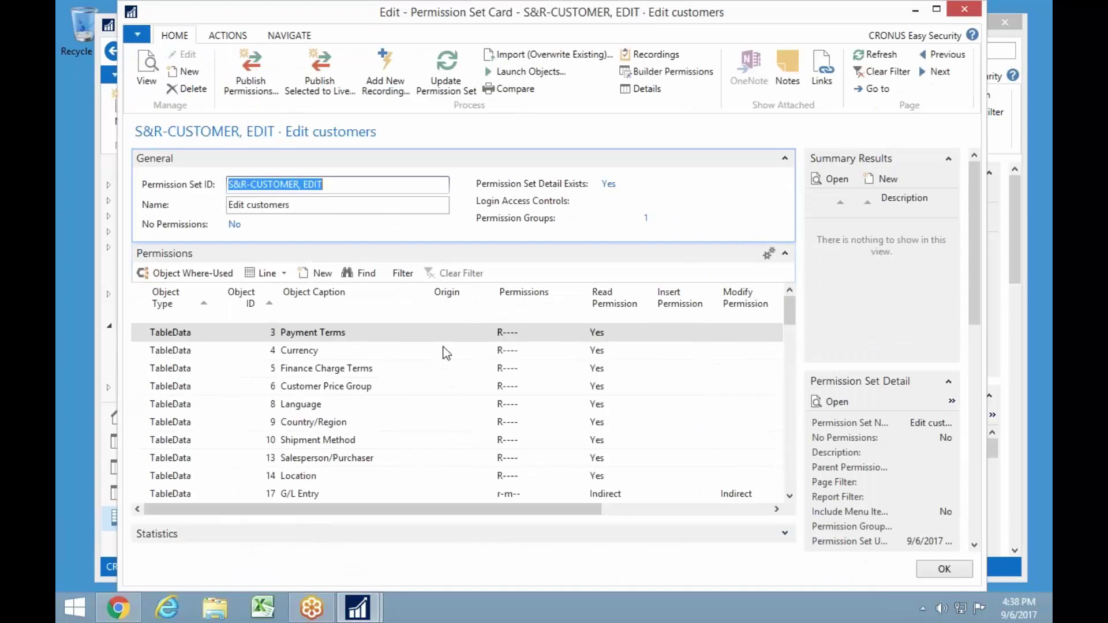
scroll(461, 370, "down", 2)
scroll(466, 387, "down", 1)
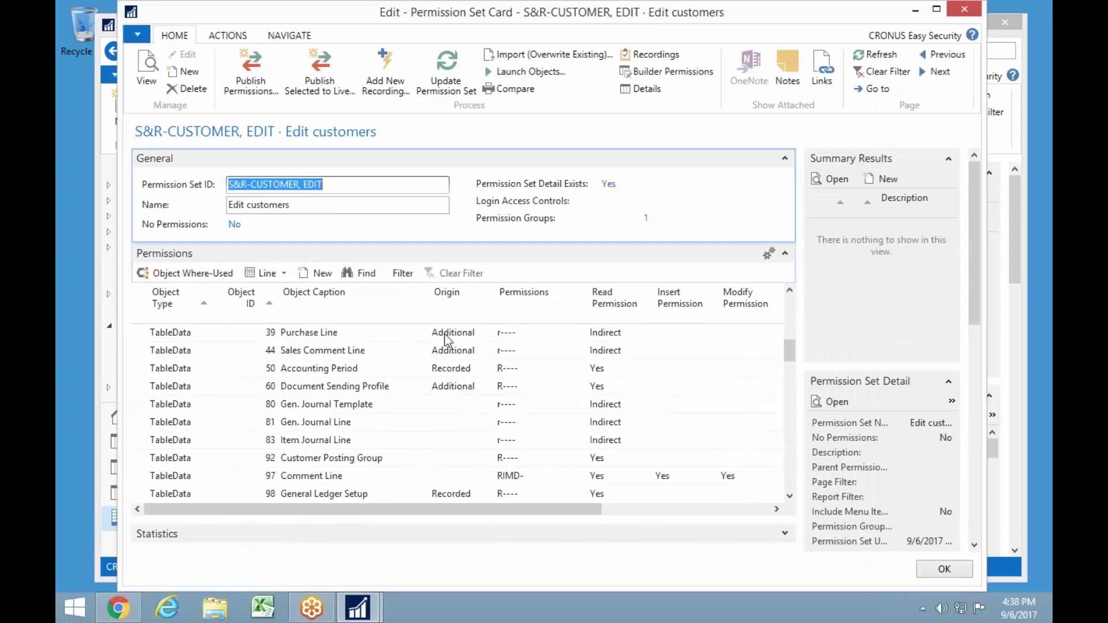
scroll(404, 352, "up", 1)
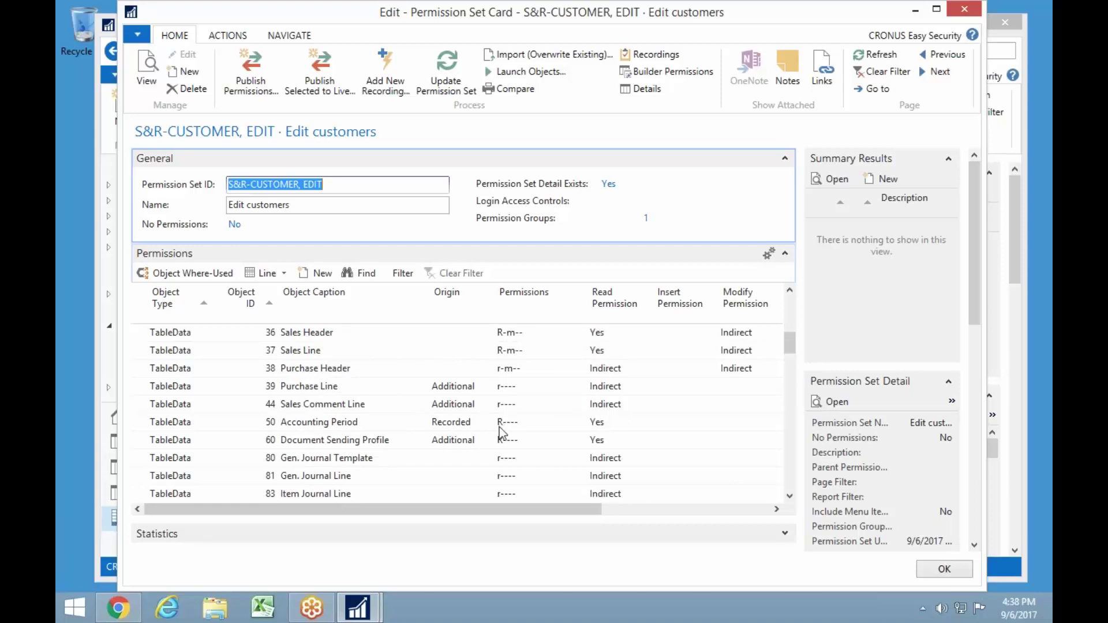
scroll(457, 447, "down", 1)
scroll(455, 421, "down", 3)
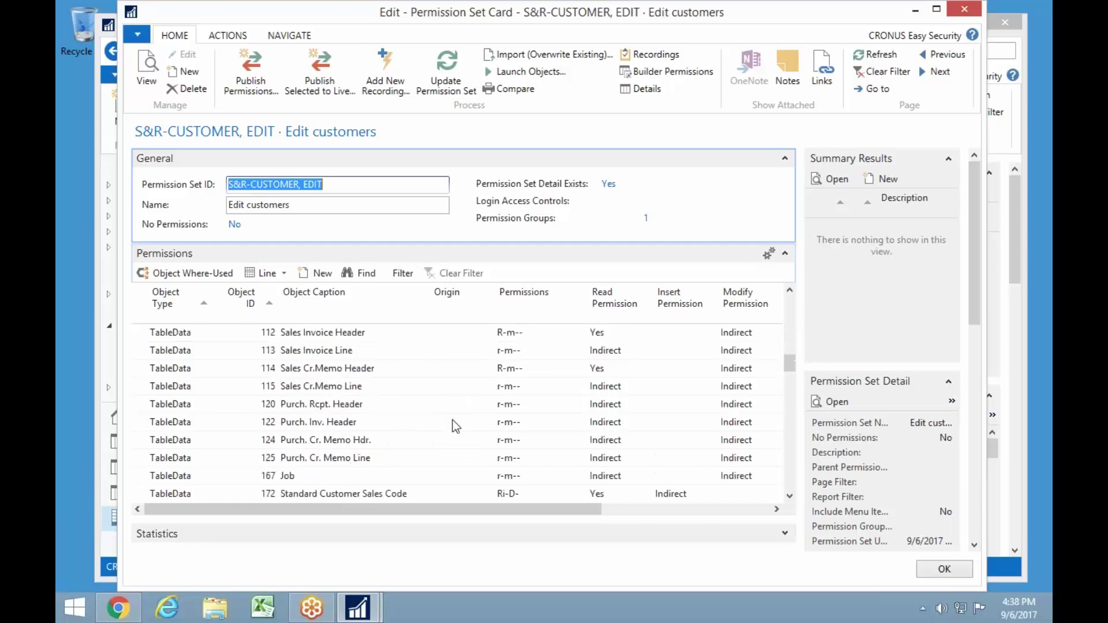
scroll(465, 429, "down", 3)
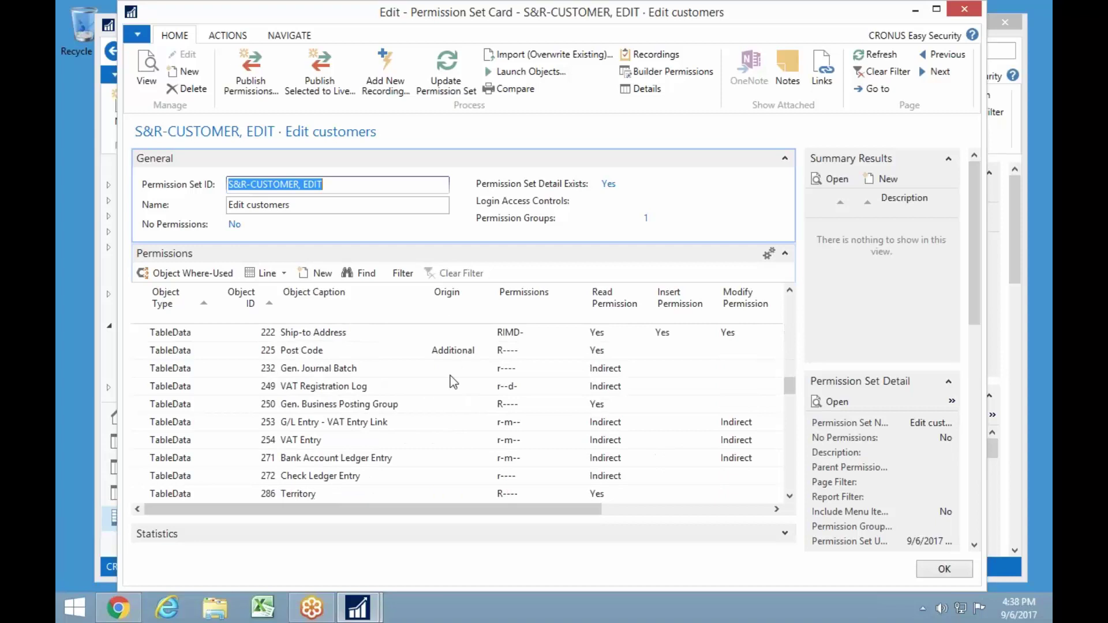
scroll(454, 398, "down", 4)
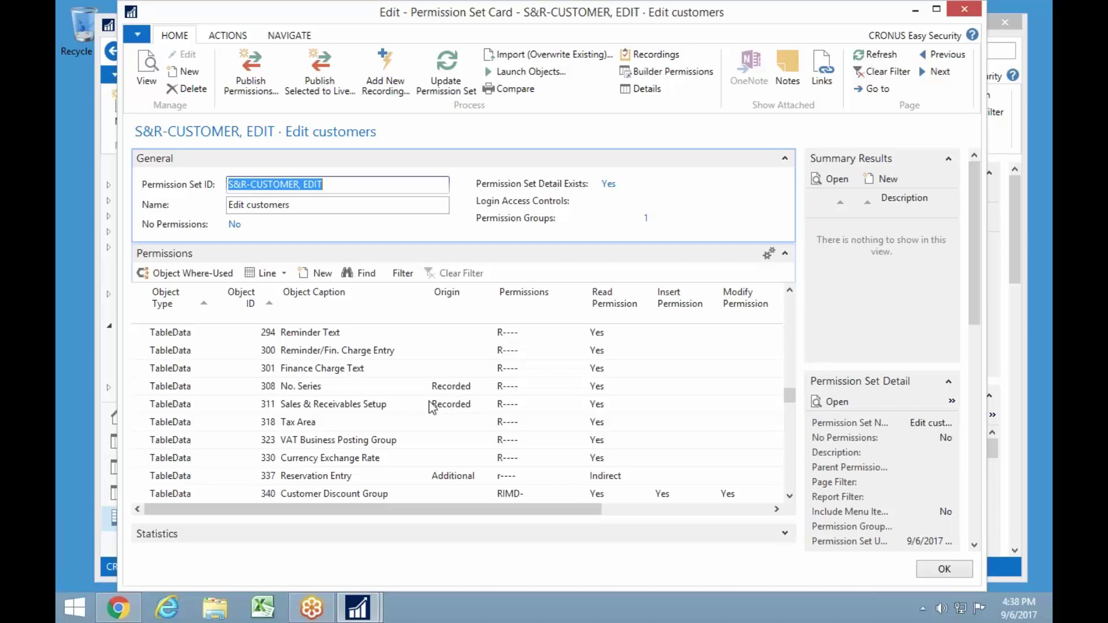
scroll(470, 474, "down", 10)
scroll(436, 467, "down", 15)
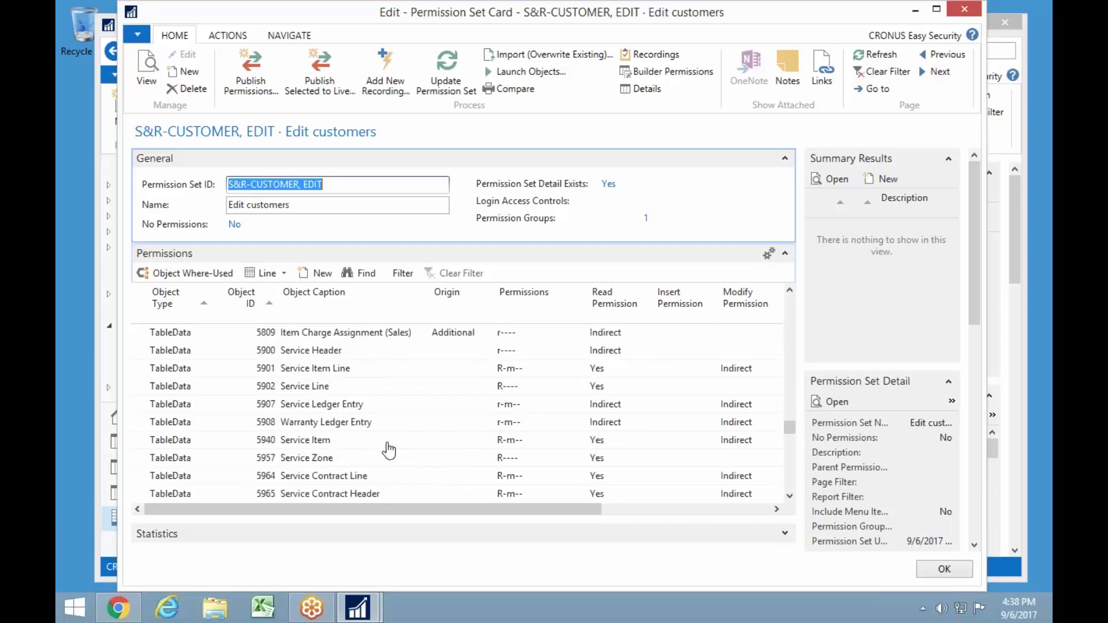
key("Escape")
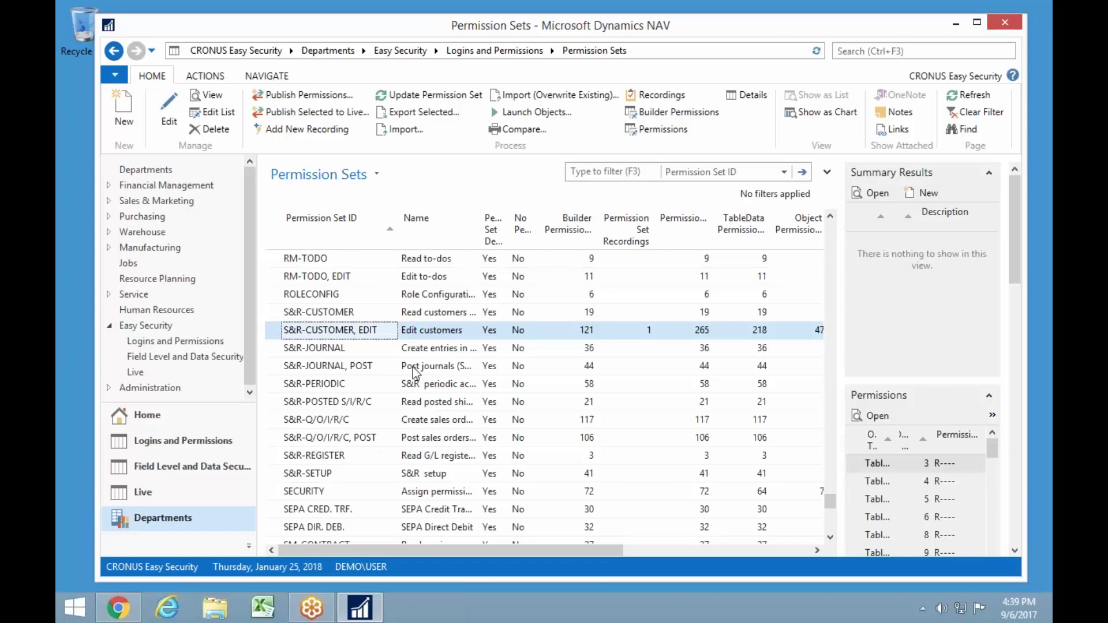
- Delete the Edit Customer recording from S&R-CUSTOMER, EDIT and update the permission set without it
left_click(662, 95)
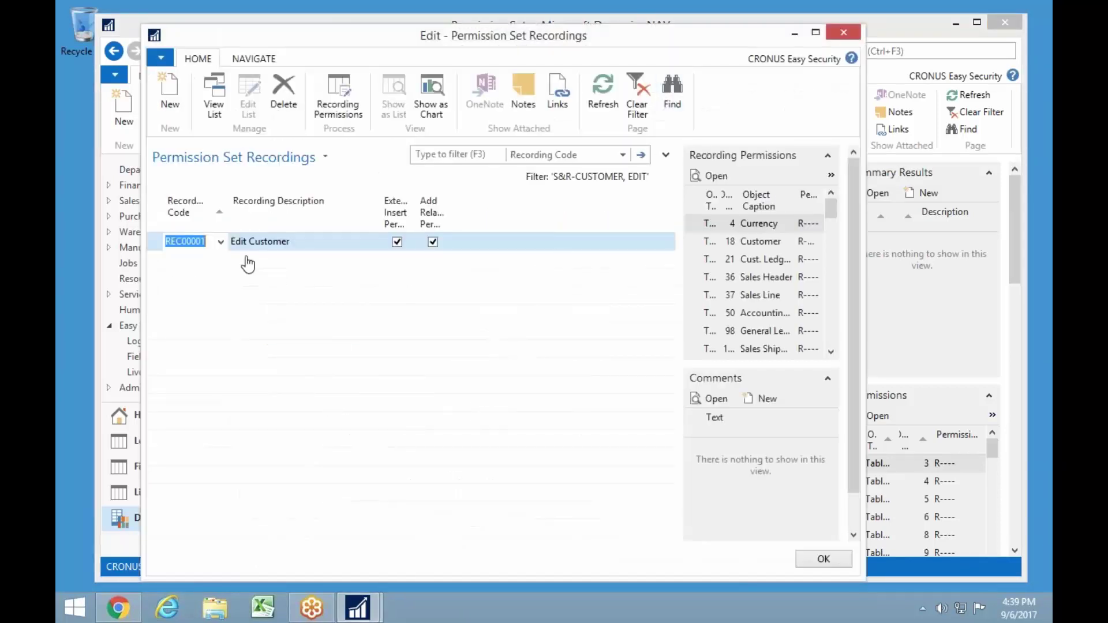
left_click(285, 93)
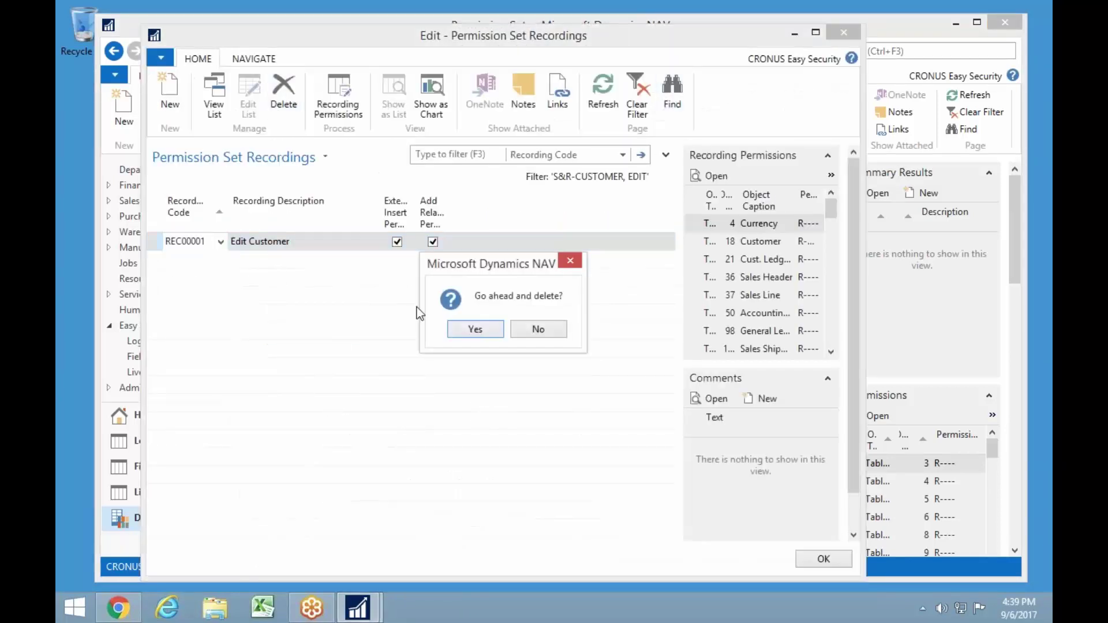
left_click(461, 328)
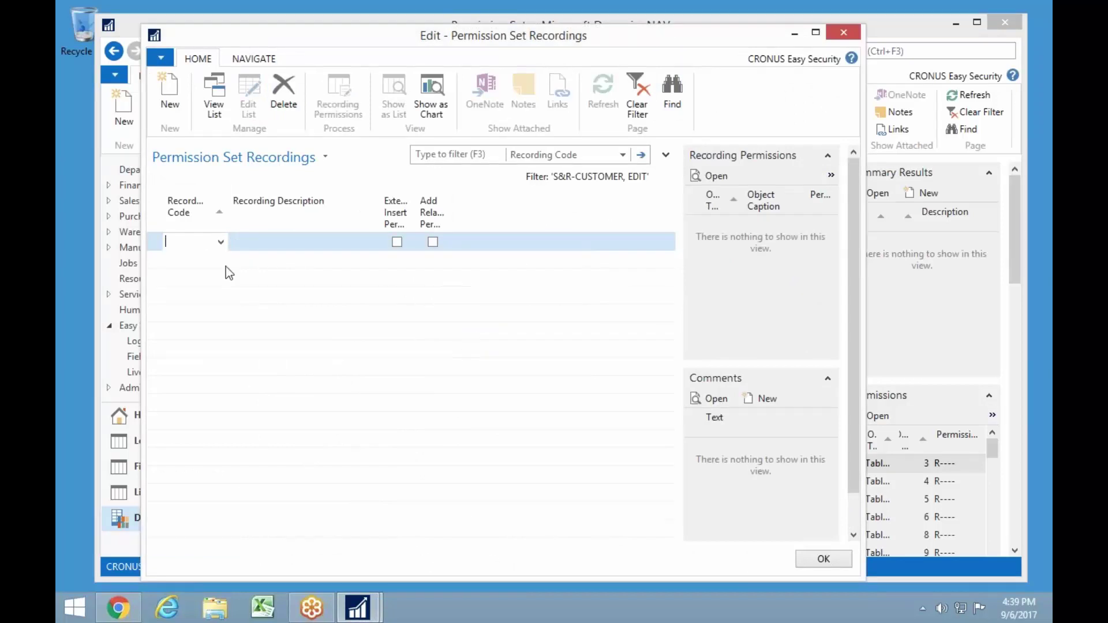
key("Escape")
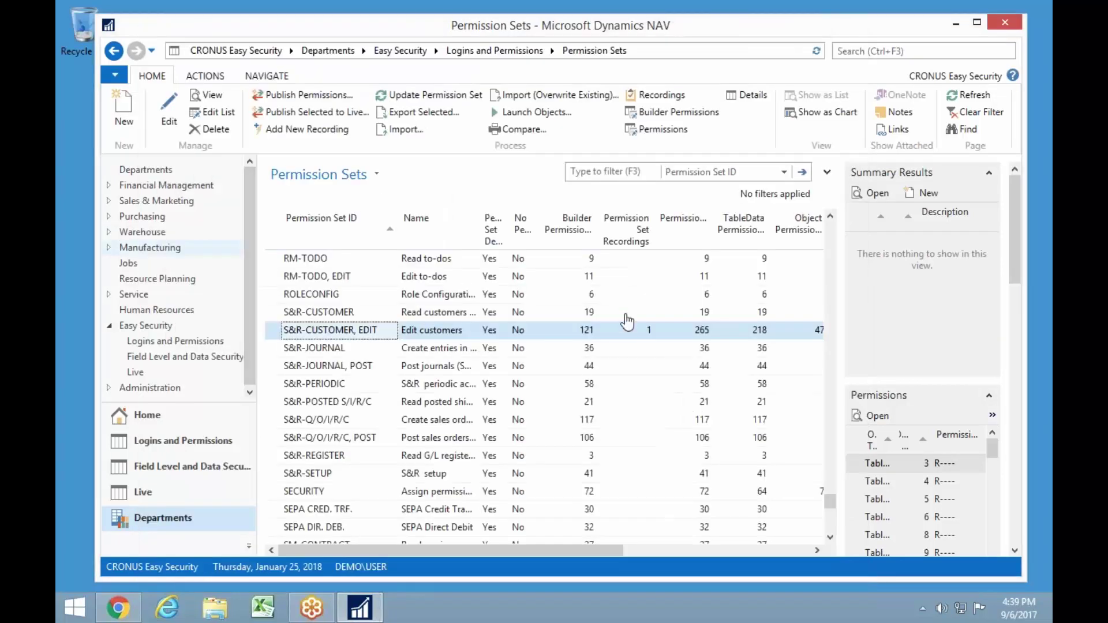
left_click(426, 96)
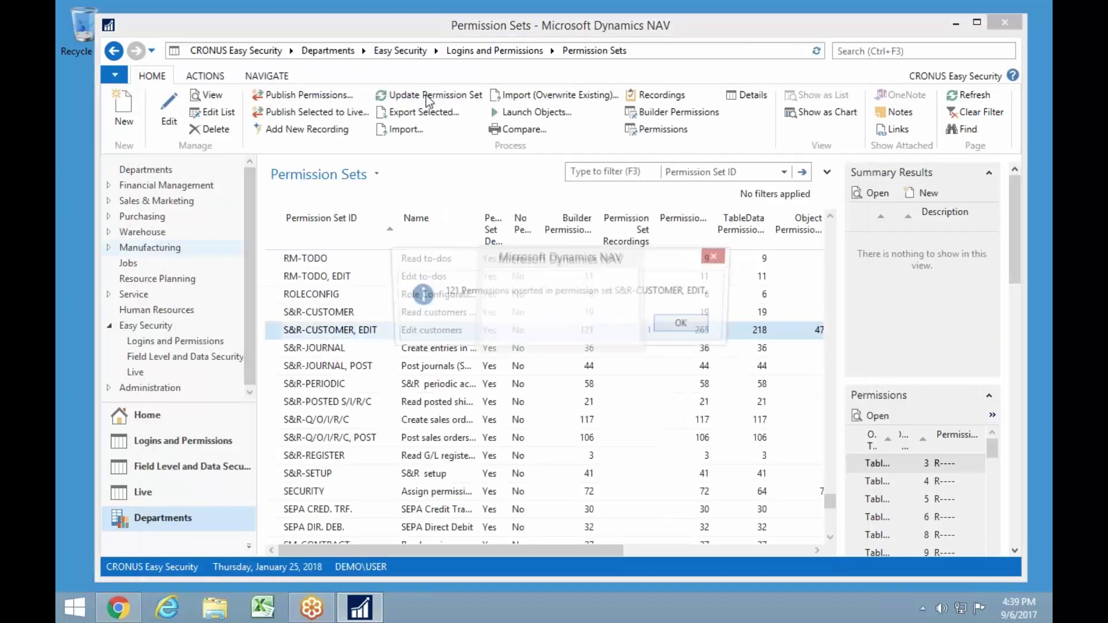
left_click(676, 326)
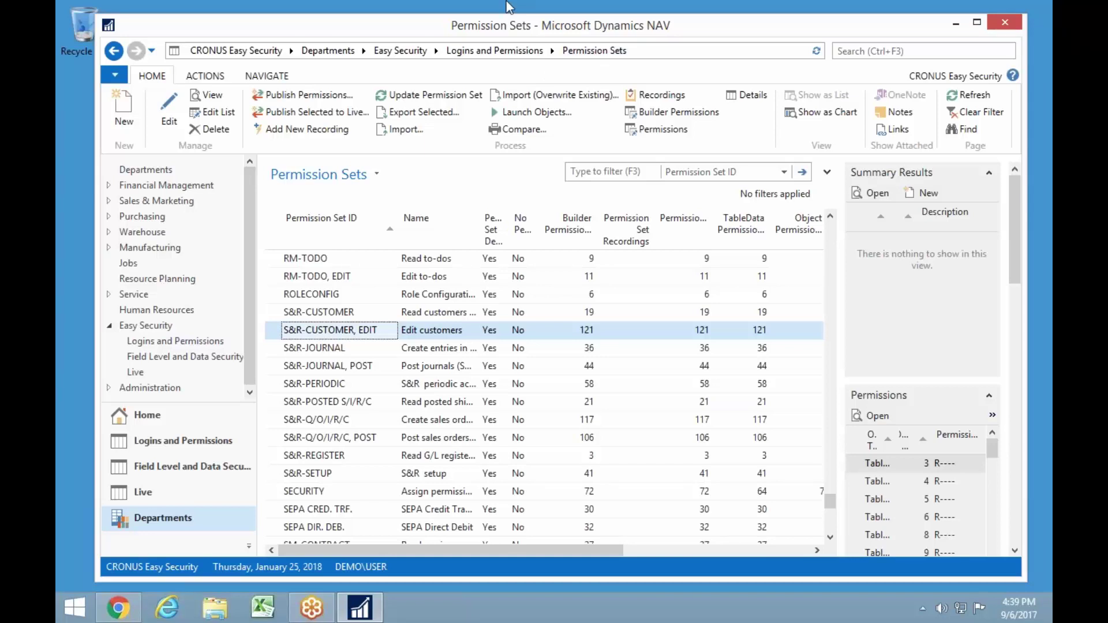
- Browse back through the permission sets list to the sets whose IDs begin with E_
scroll(340, 343, "up", 8)
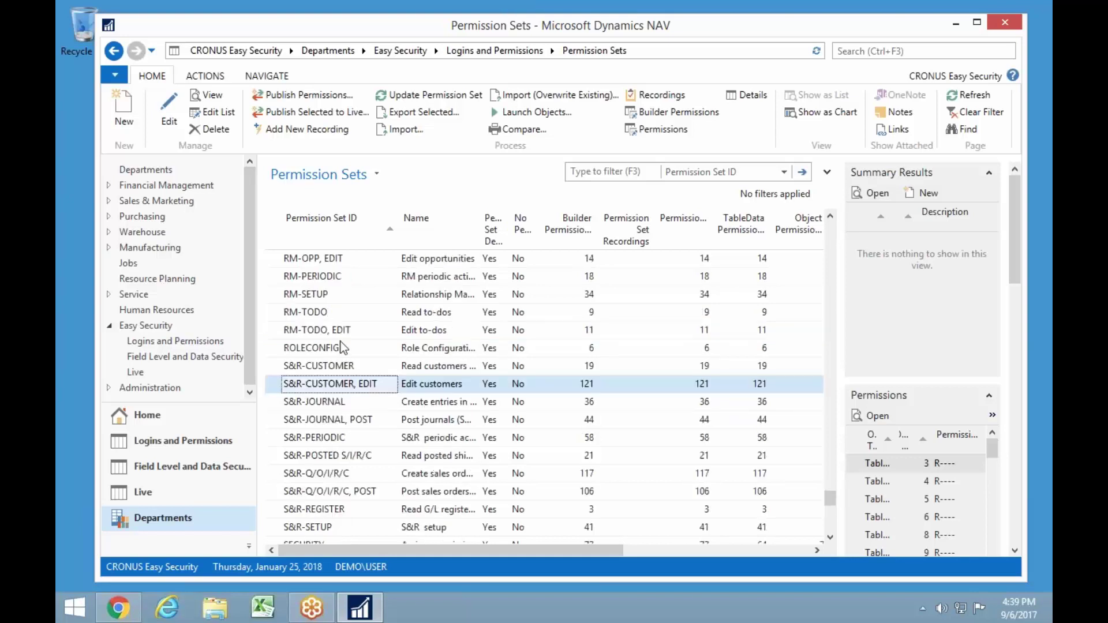
scroll(338, 339, "up", 15)
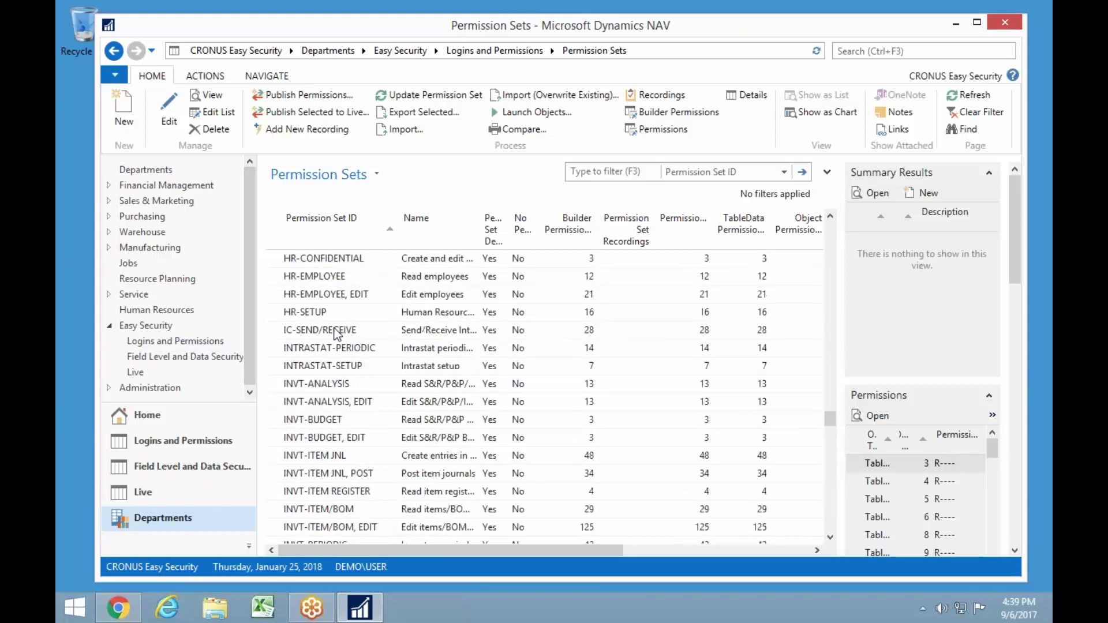
scroll(337, 335, "up", 15)
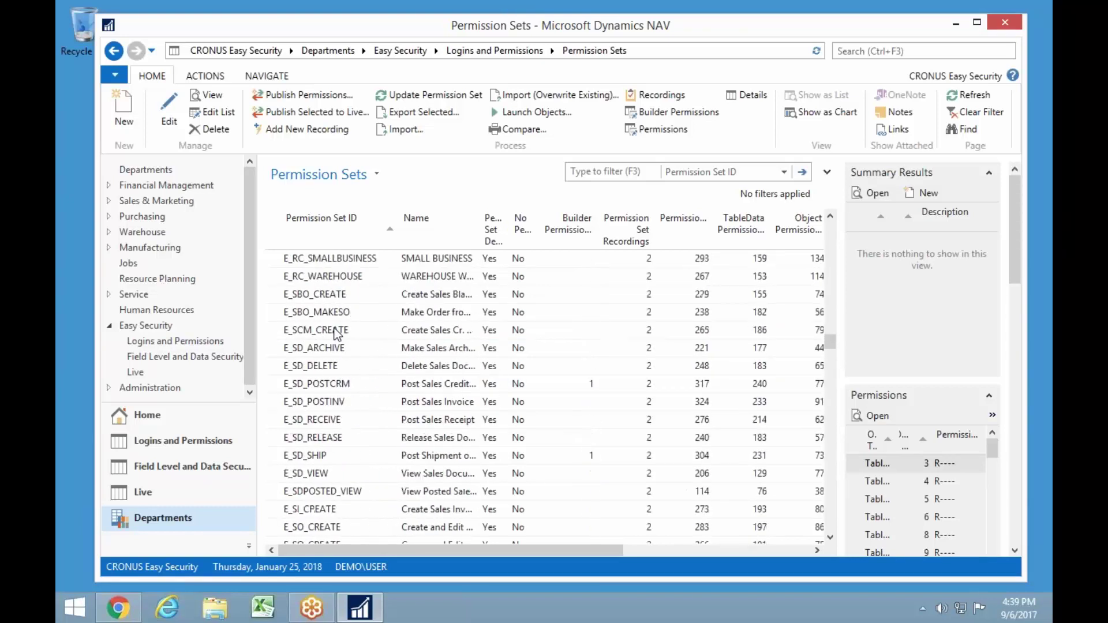
- Switch to Excel by opening the workbook SoD Permission Sets V48.xlsx and maximize its window
scroll(337, 334, "up", 6)
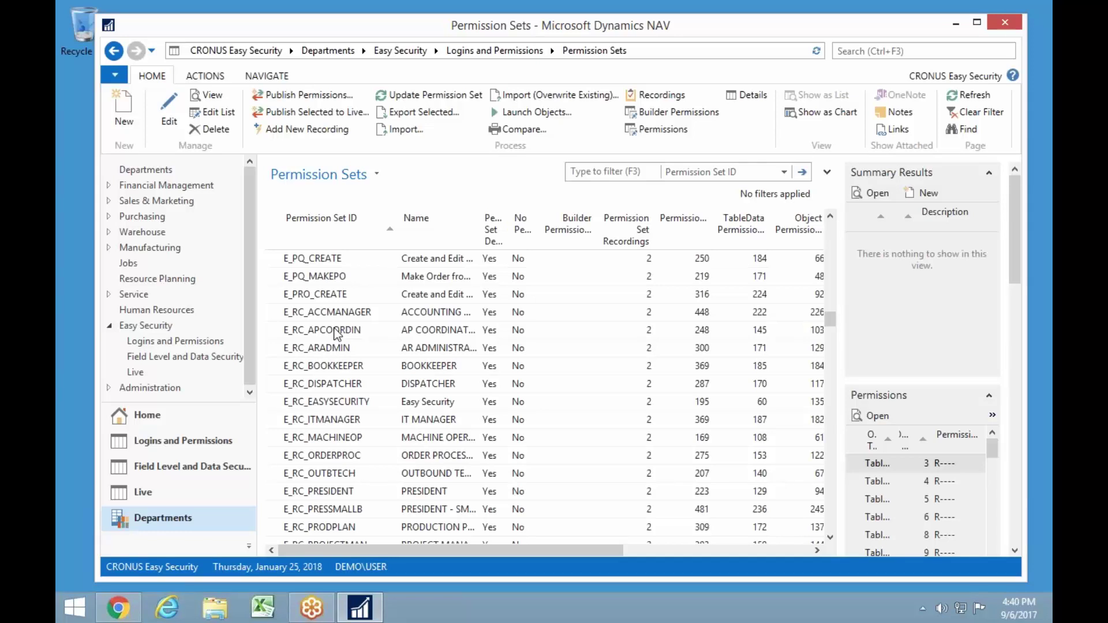
scroll(327, 296, "up", 4)
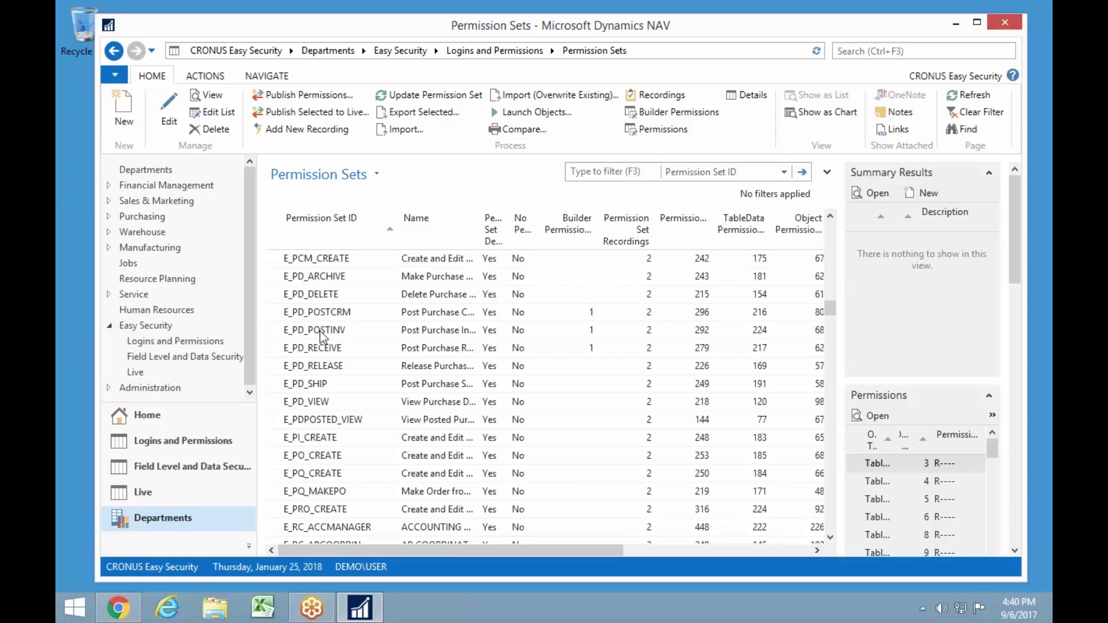
right_click(268, 614)
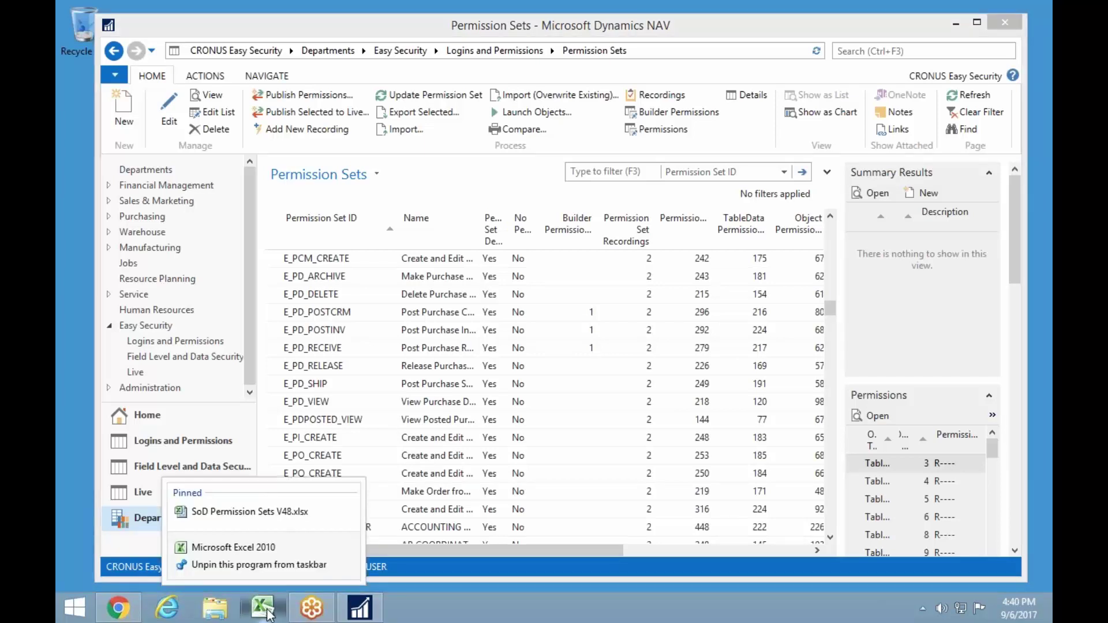
left_click(257, 513)
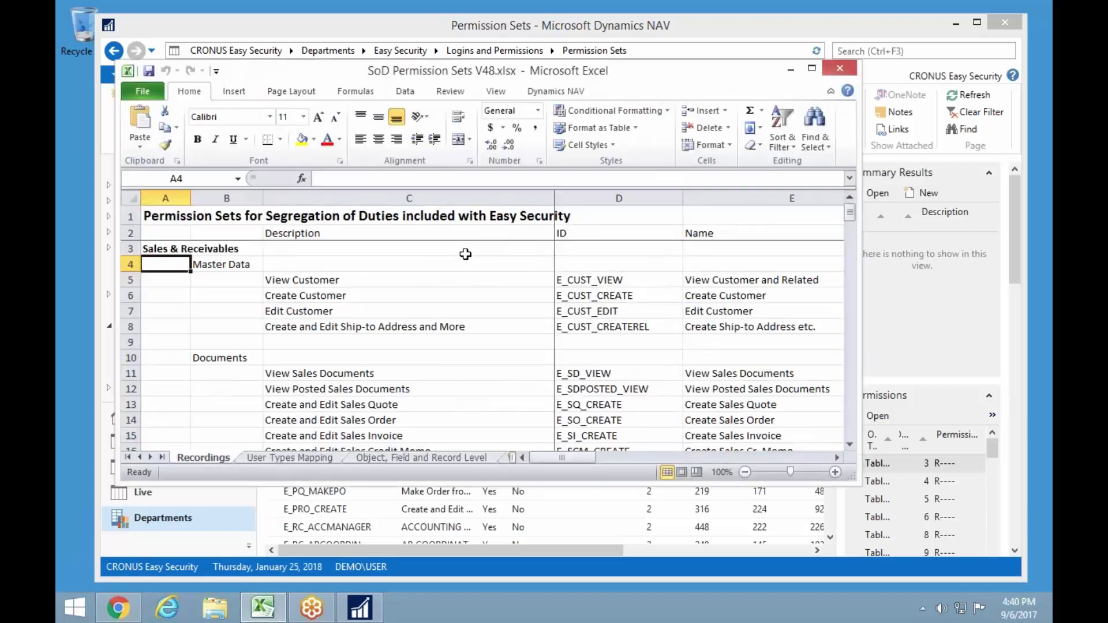
left_click(812, 68)
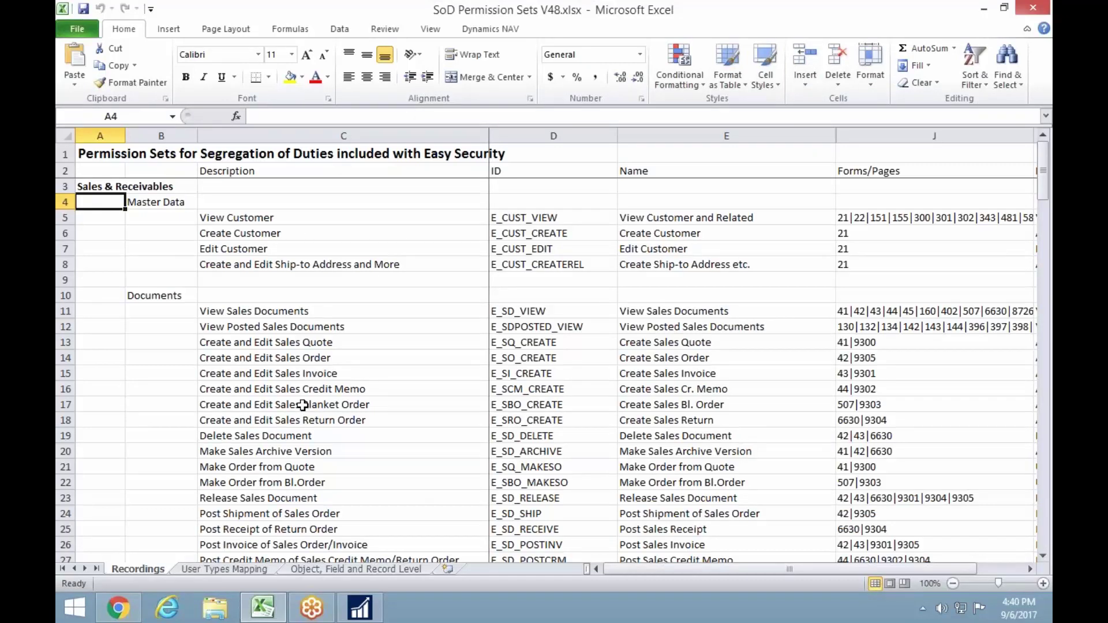
- Examine the descriptions and IDs of the customer master data permission sets under Sales & Receivables on the Recordings sheet
key("Down")
key("Right")
key("Right")
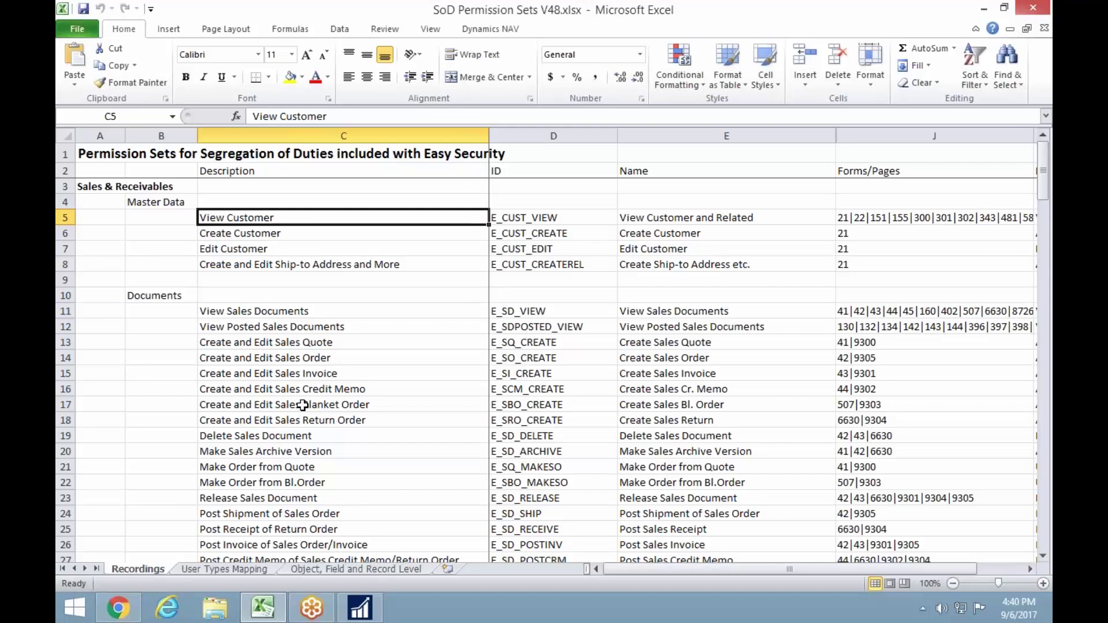
key("Right")
key("Down")
key("Down")
key("Down")
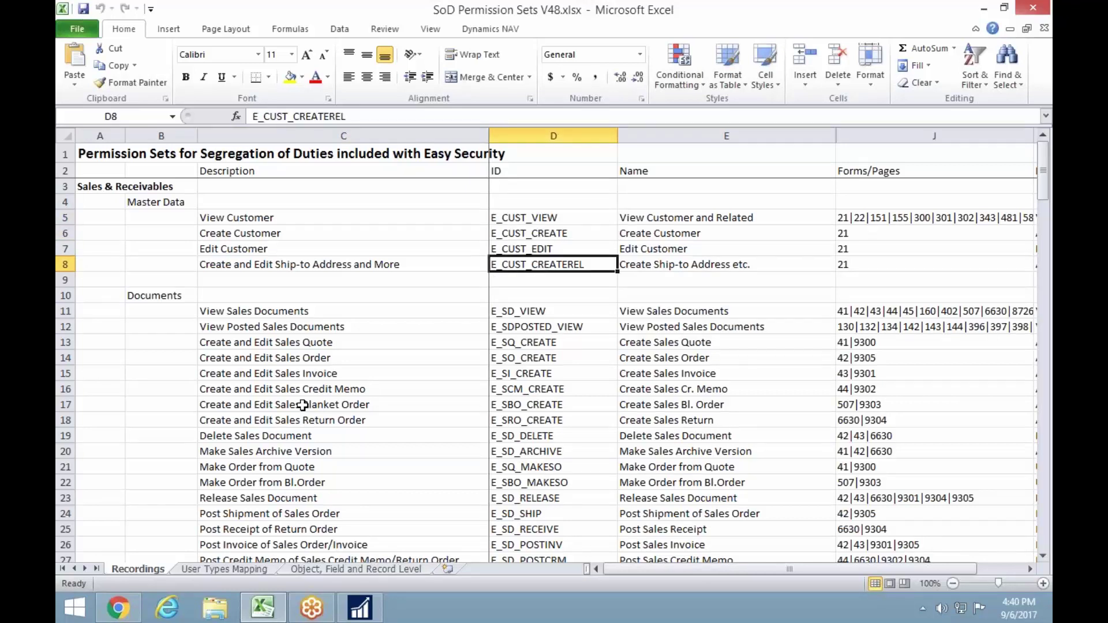
key("Down")
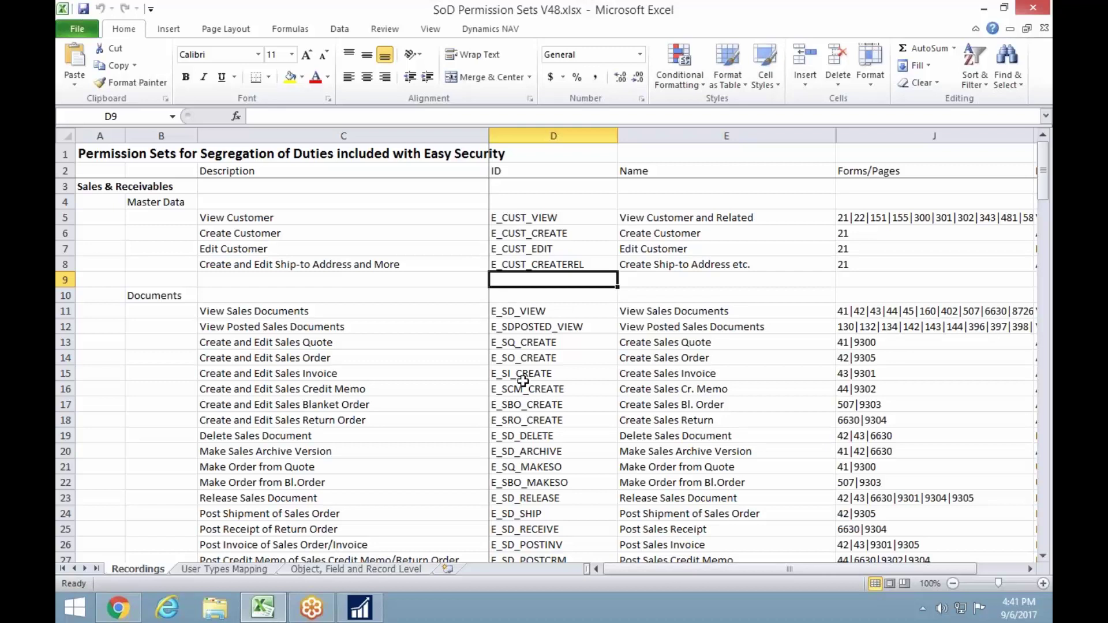
- Review the document and journal permission sets on the Recordings sheet down to the Post Item Journal Lines row
scroll(529, 425, "down", 2)
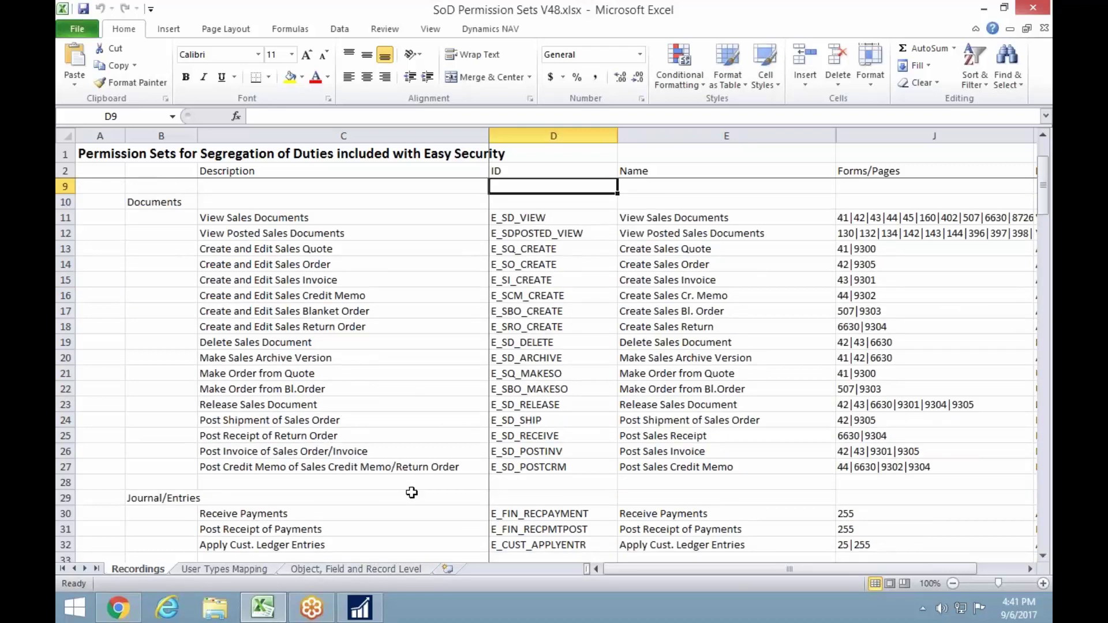
scroll(411, 491, "down", 3)
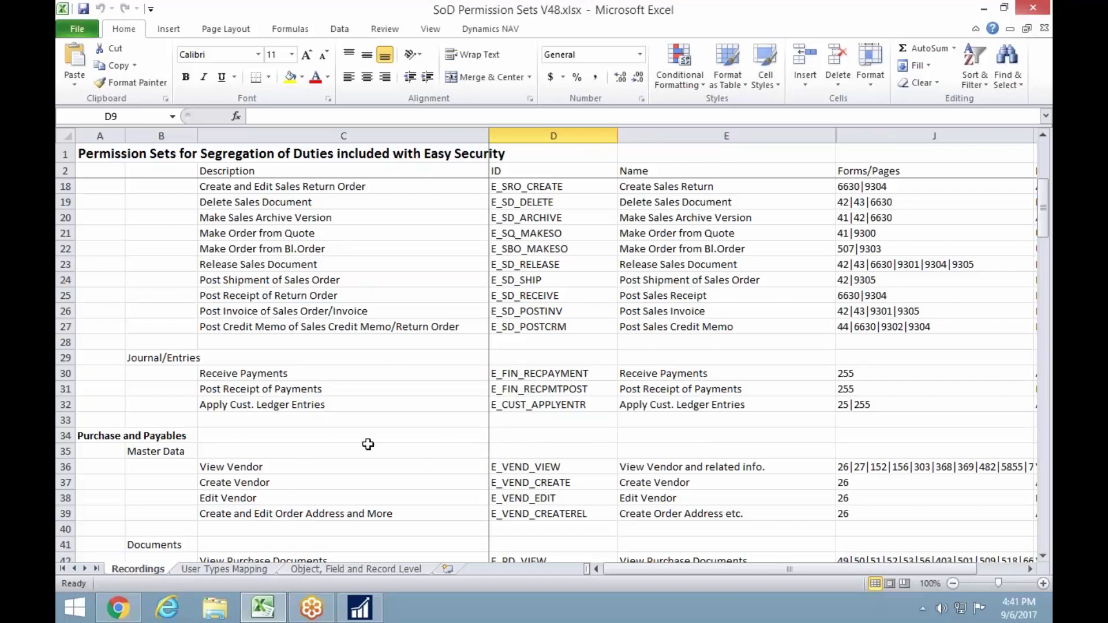
scroll(368, 443, "down", 7)
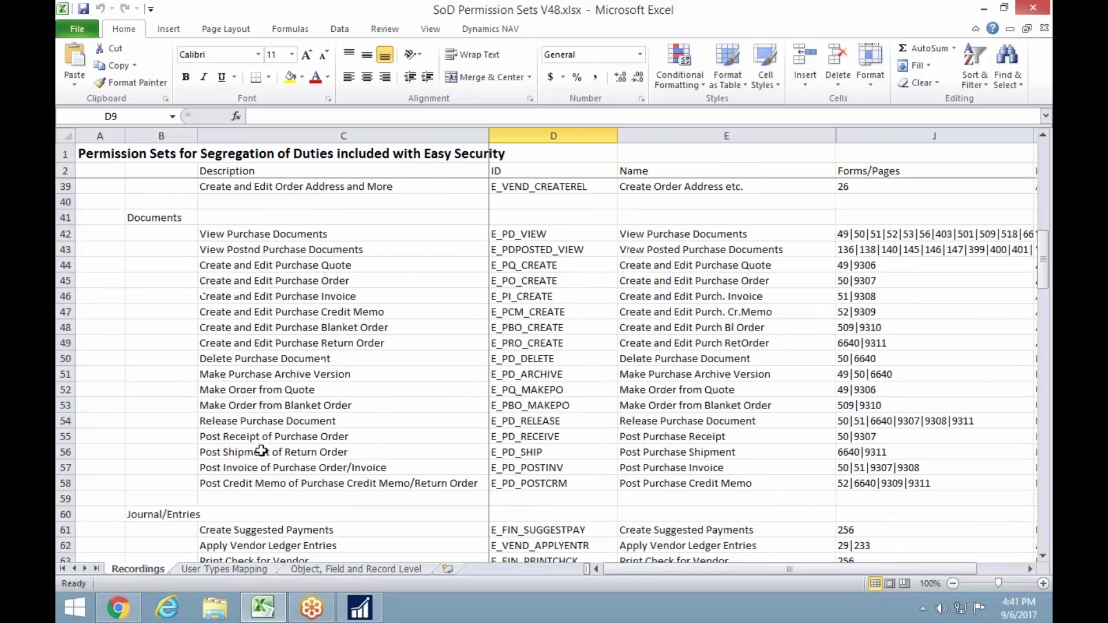
scroll(191, 427, "down", 12)
scroll(191, 427, "down", 4)
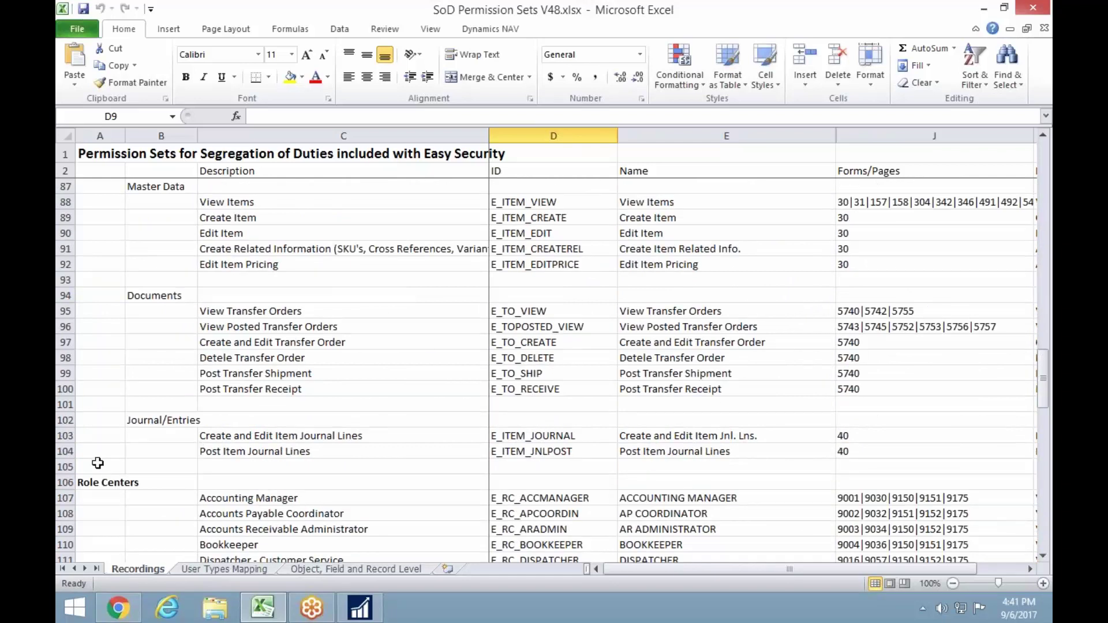
left_click(66, 451)
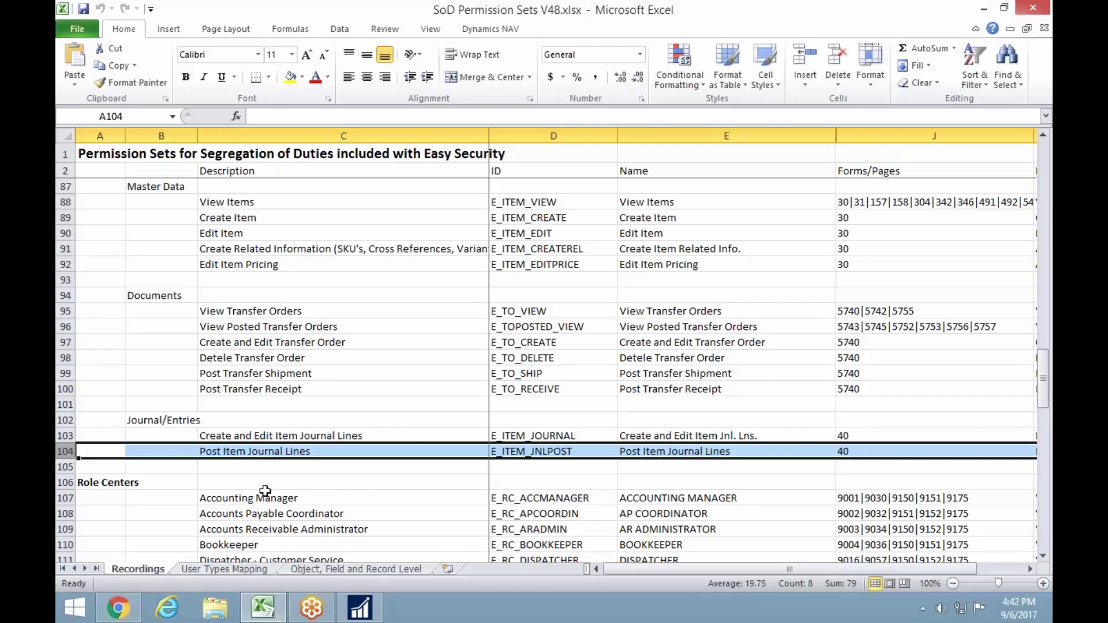
- Review the Role Centers, Quick Security and Technical permission sets, including the Sales Order Processor role center
scroll(265, 489, "down", 2)
scroll(265, 489, "down", 4)
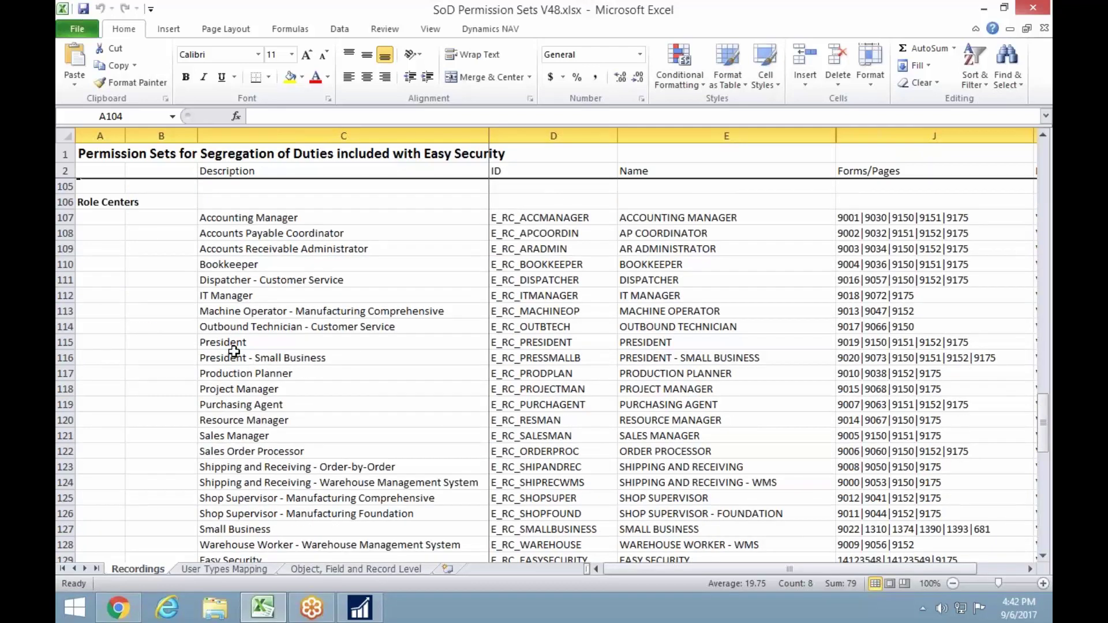
left_click(249, 456)
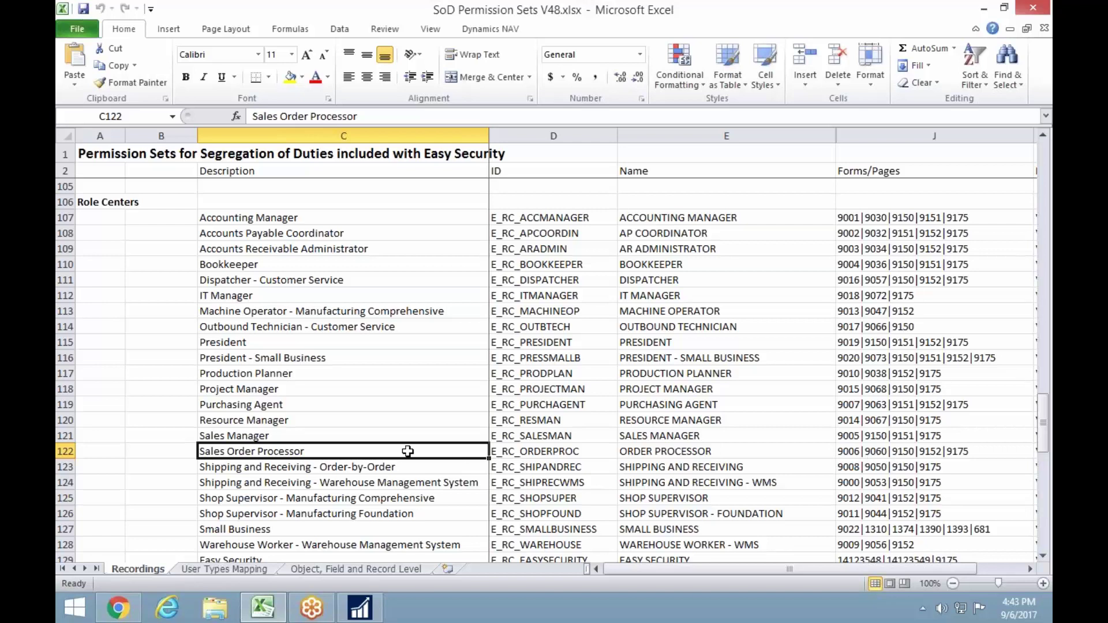
scroll(367, 463, "down", 3)
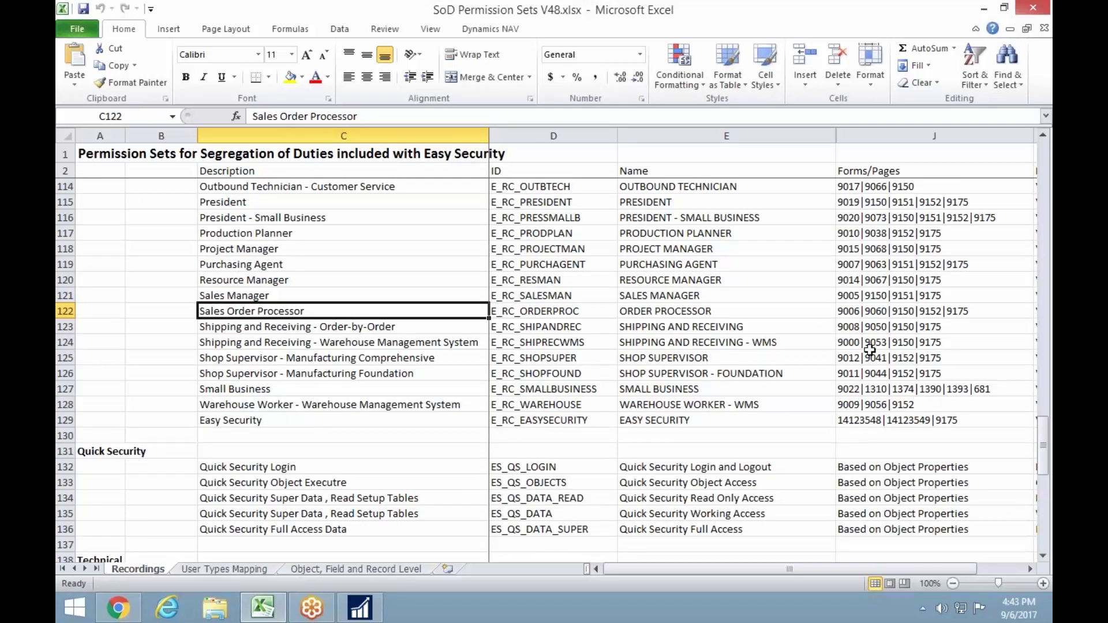
scroll(221, 458, "down", 3)
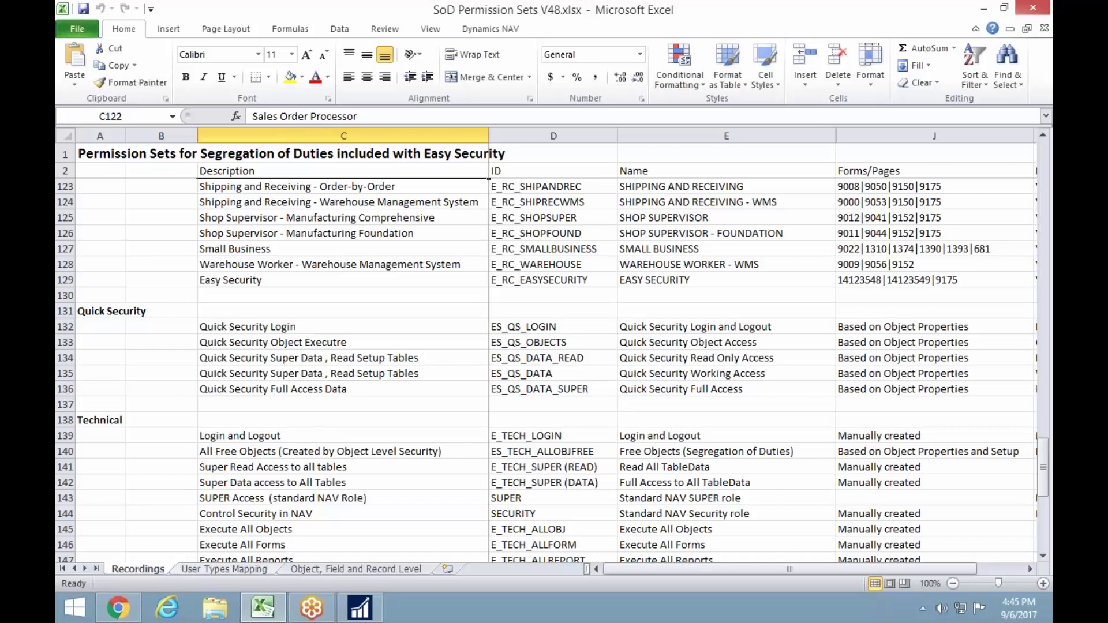
- Show the User Types Mapping sheet and examine which permission sets are marked in the Customer Service column
left_click(215, 572)
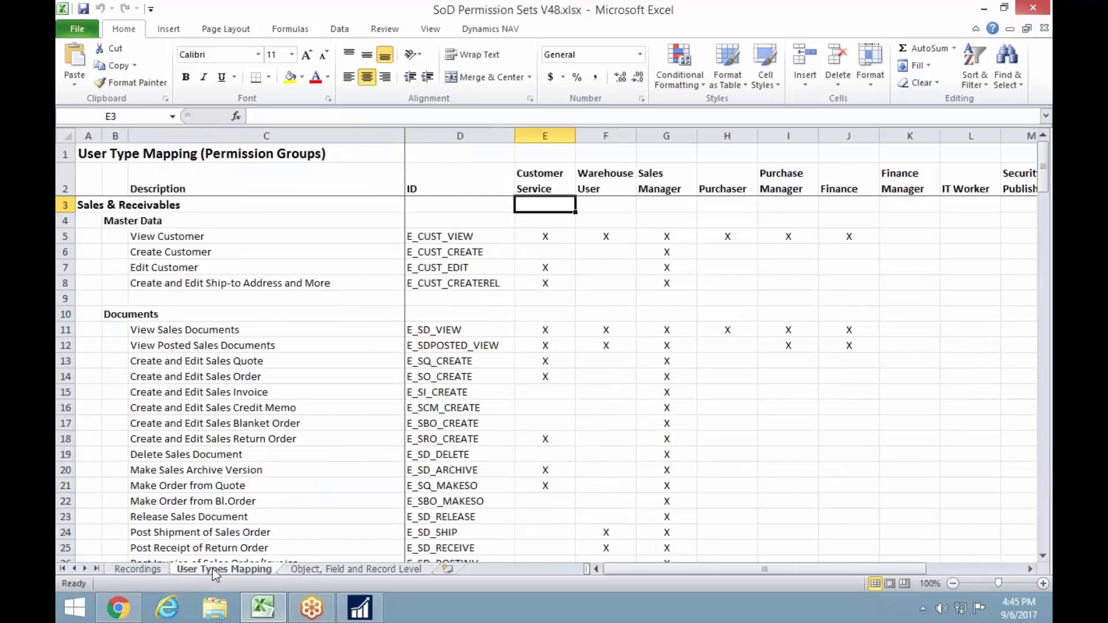
left_click(546, 137)
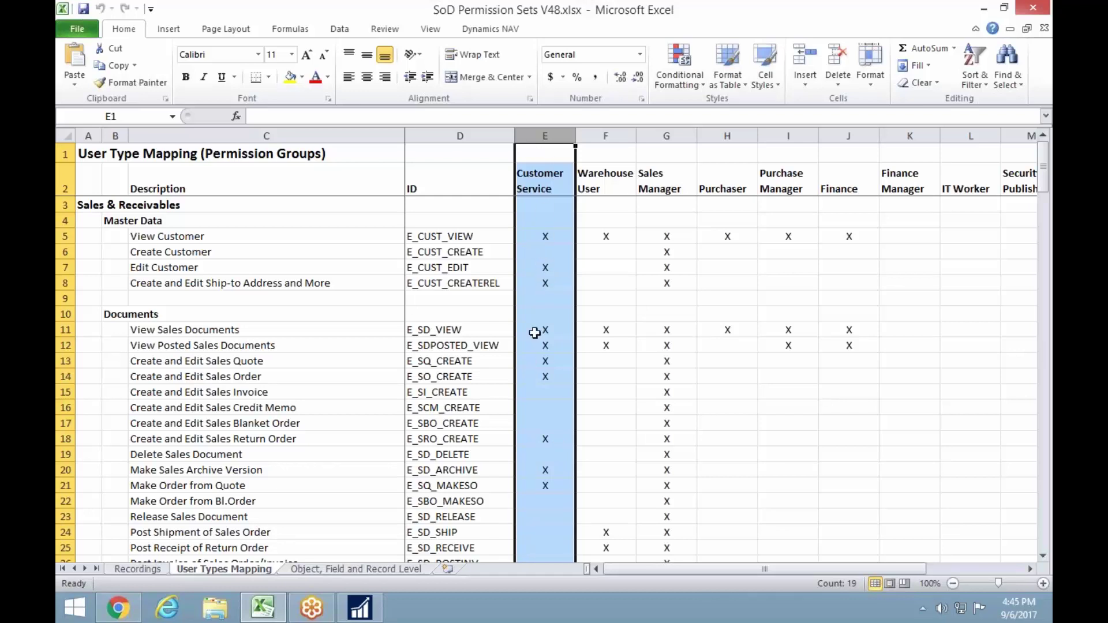
scroll(527, 537, "down", 1)
scroll(527, 537, "down", 3)
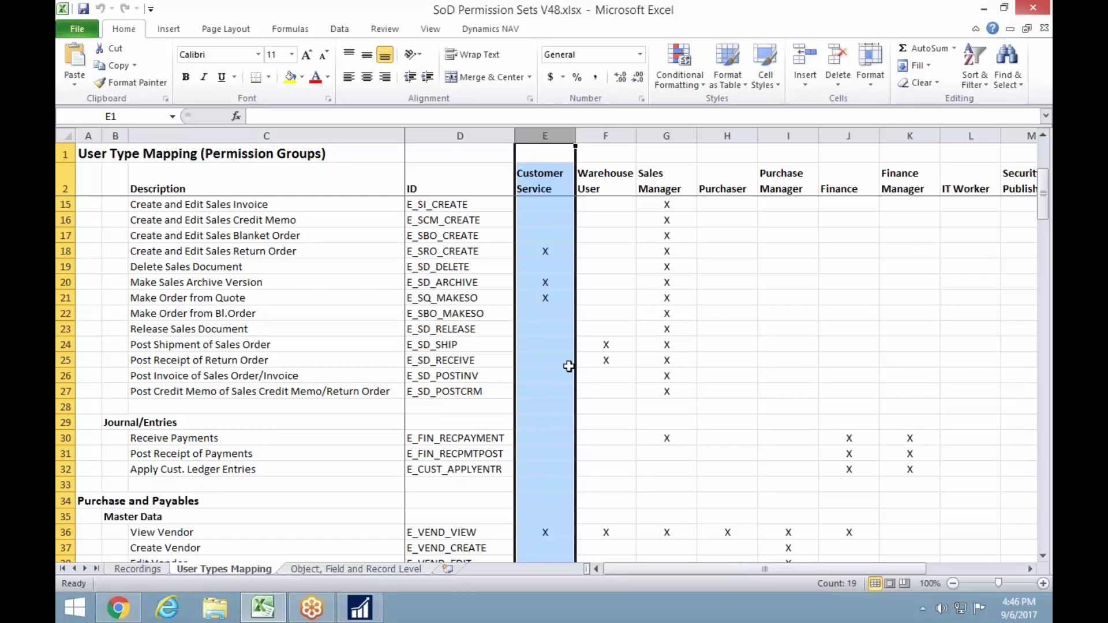
scroll(571, 430, "down", 3)
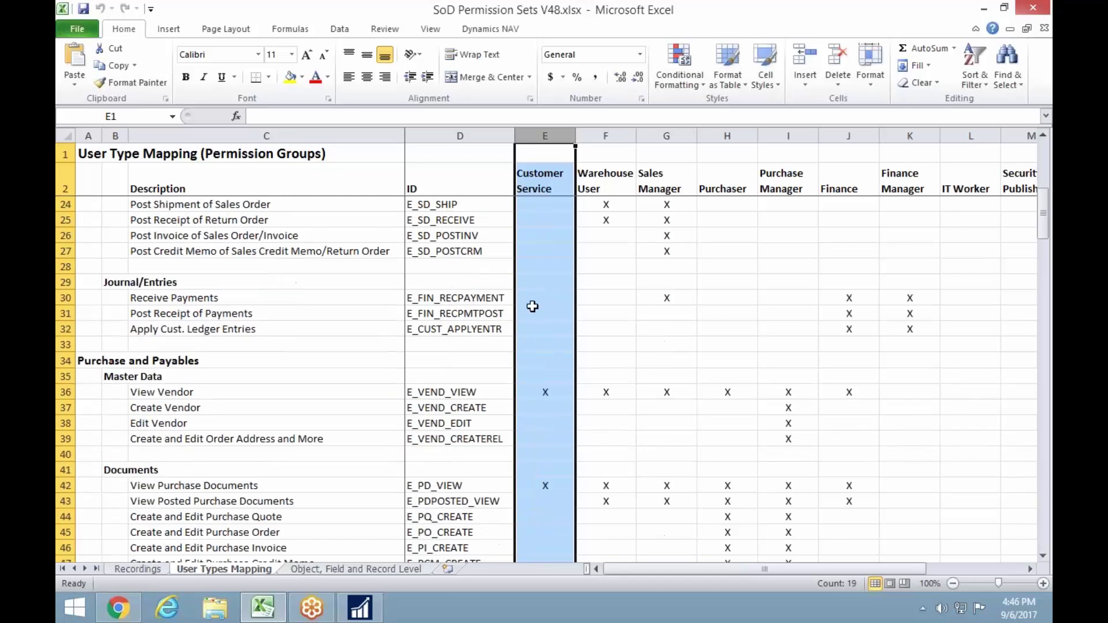
scroll(552, 445, "down", 6)
scroll(553, 445, "down", 11)
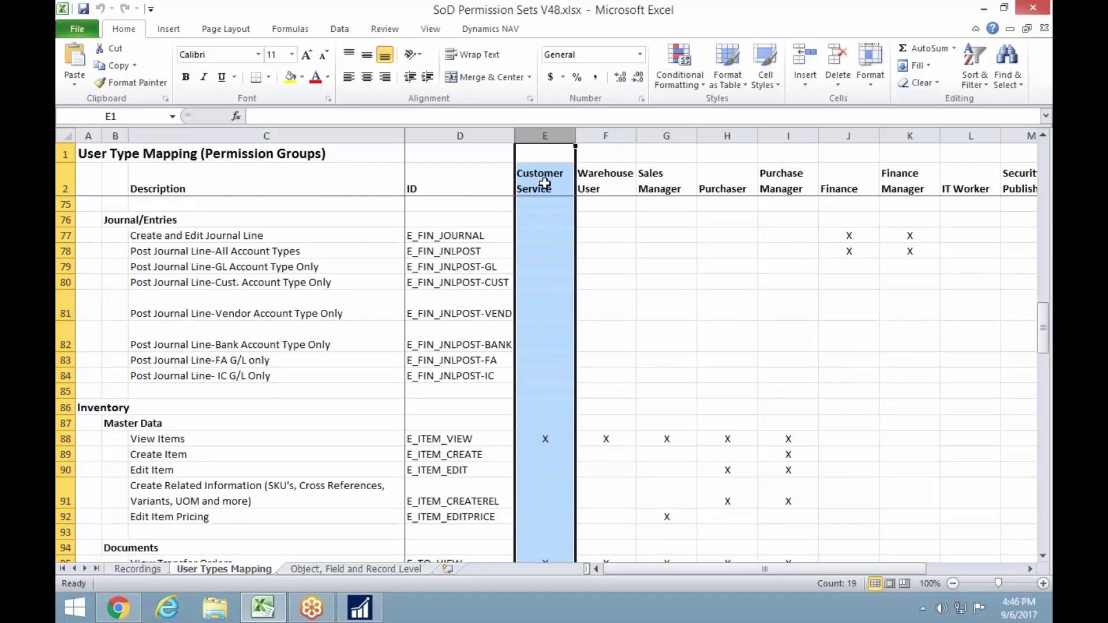
scroll(294, 376, "up", 6)
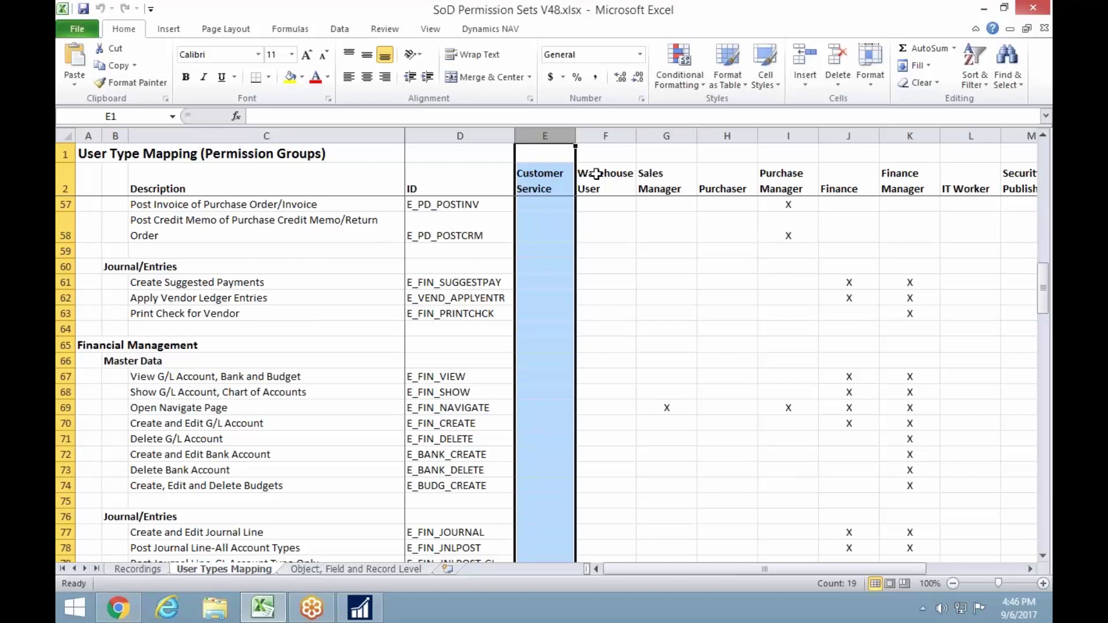
scroll(535, 256, "up", 10)
scroll(467, 423, "up", 8)
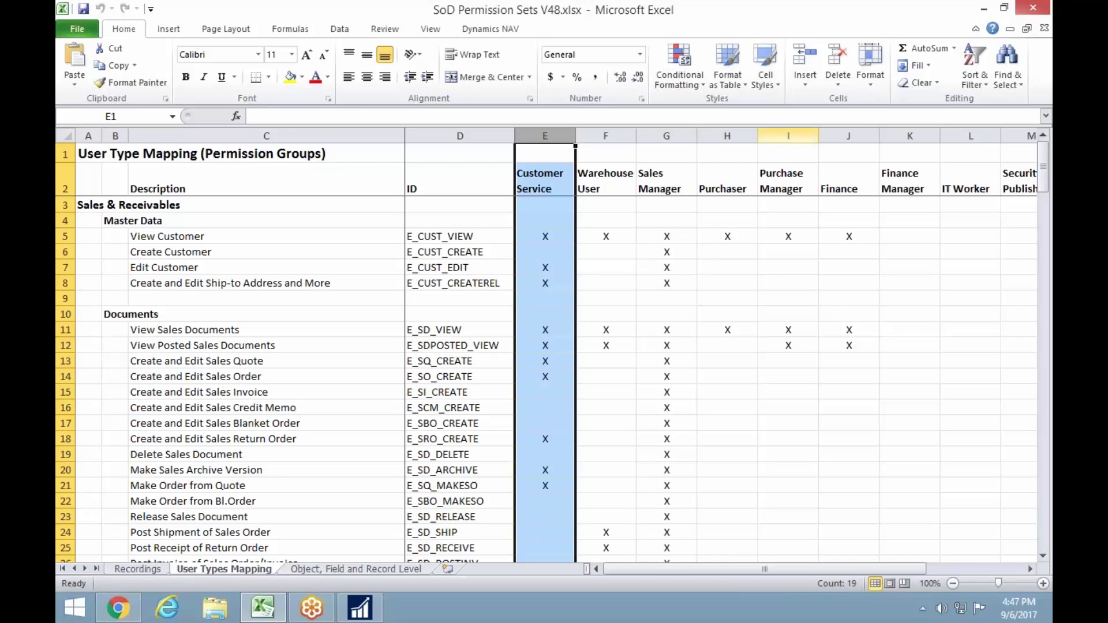
- Switch to Dynamics NAV, show the Permission Groups list under Logins and Permissions, and widen its Group ID column
left_click(984, 9)
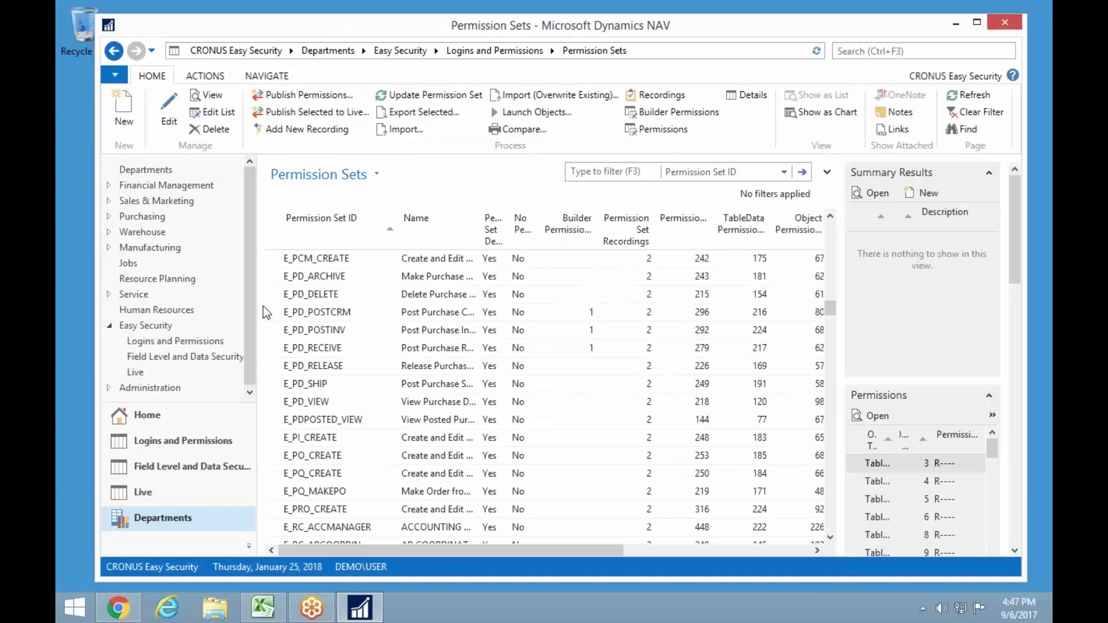
left_click(157, 343)
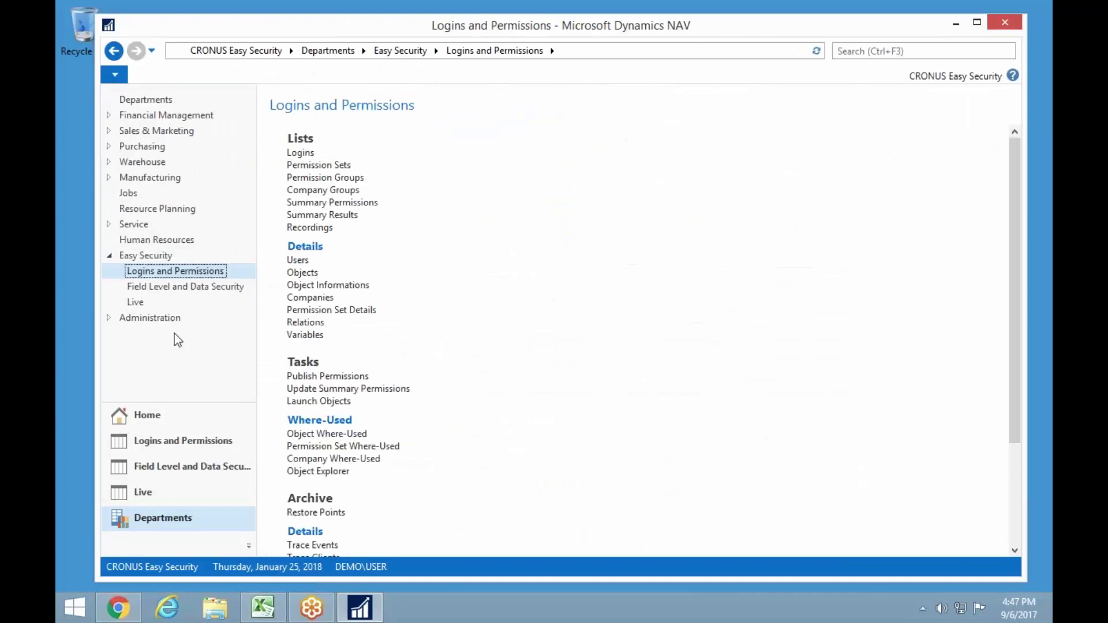
left_click(317, 179)
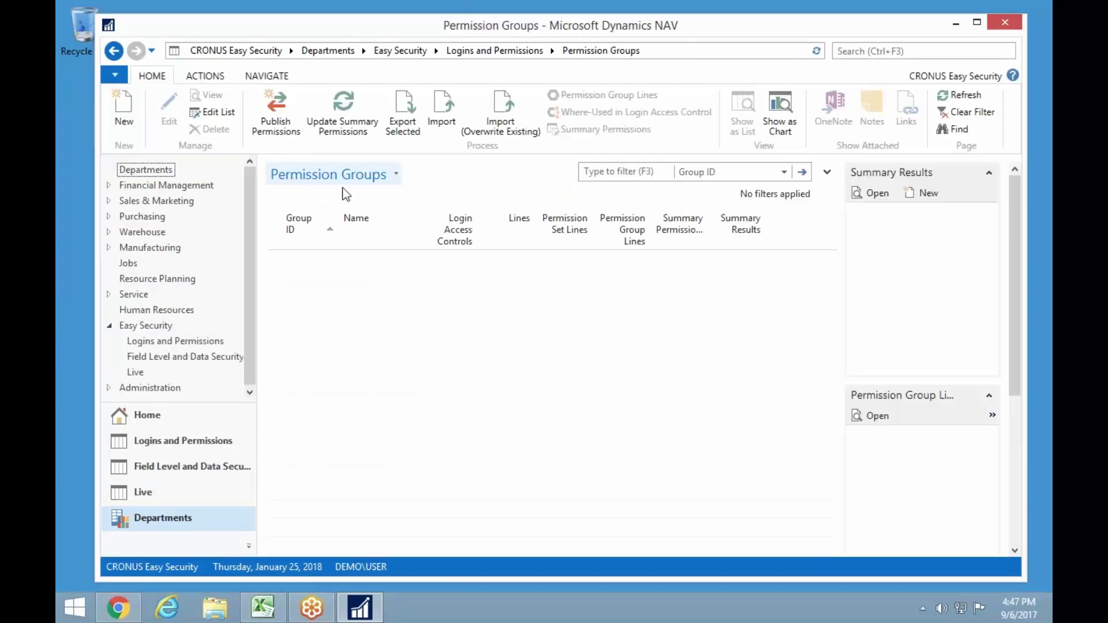
left_click_drag(338, 228, 410, 227)
left_click(327, 259)
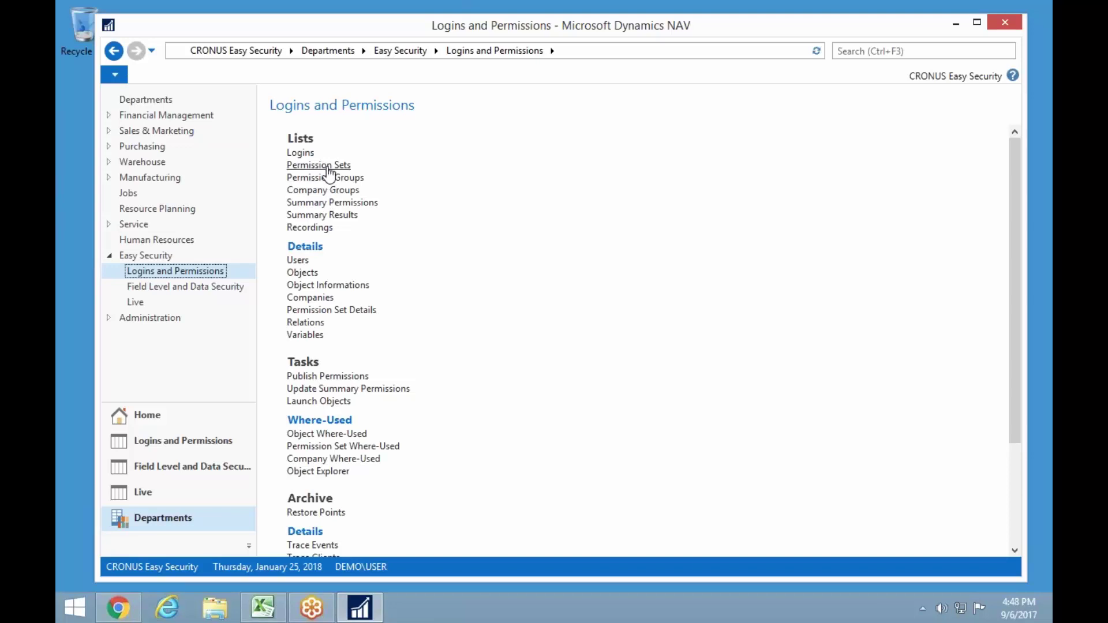
- Return to the Permission Sets list and open the card of the BASIC permission set
left_click(329, 166)
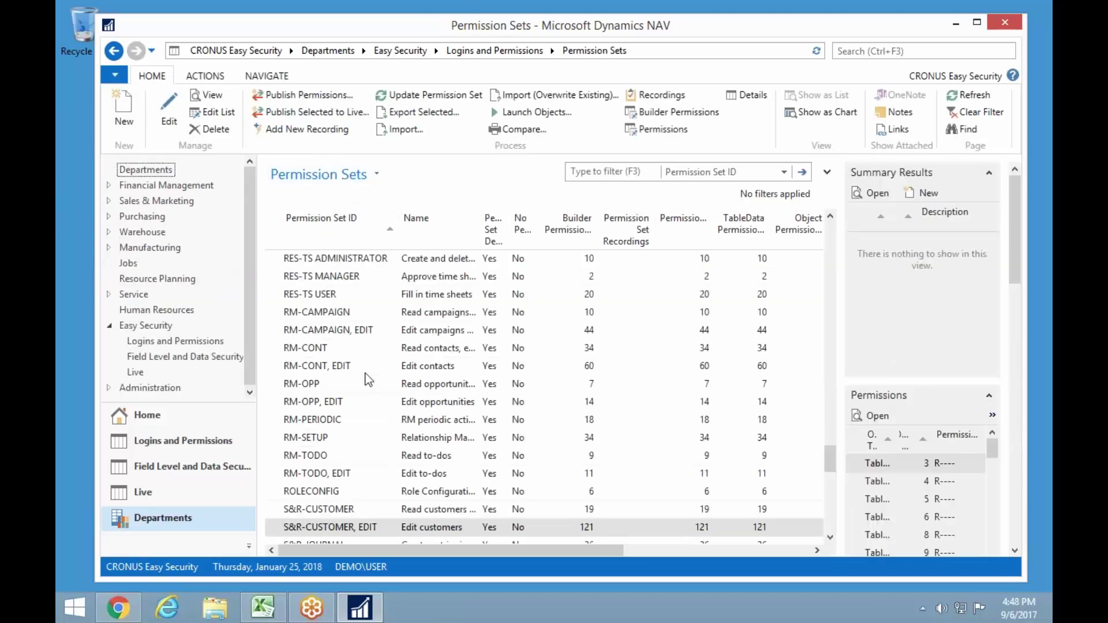
scroll(368, 340, "up", 15)
scroll(412, 340, "up", 20)
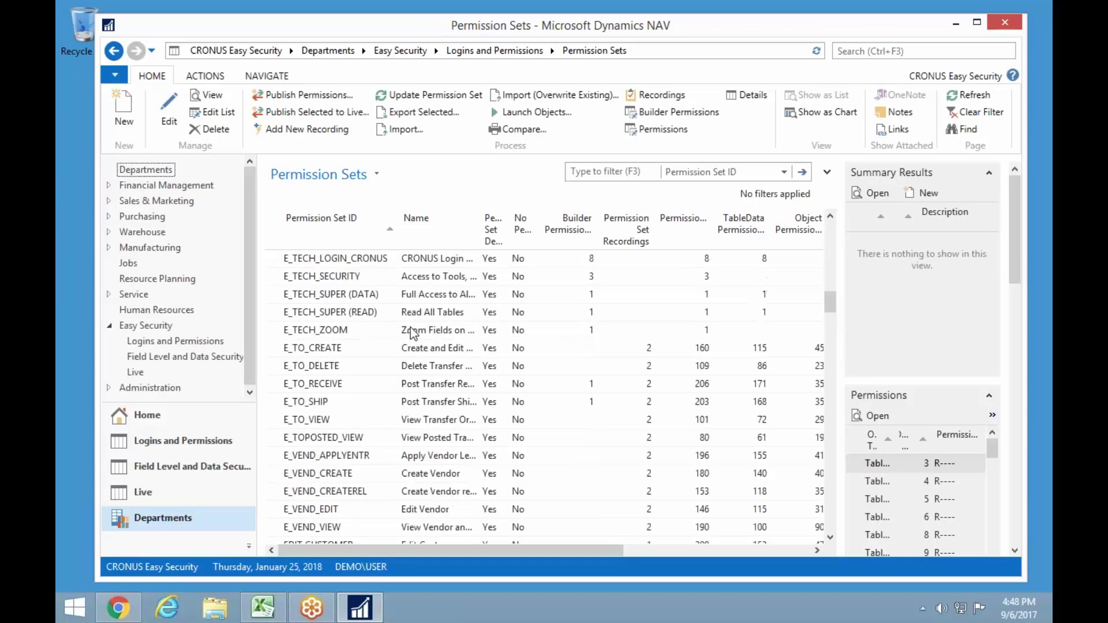
scroll(397, 314, "up", 20)
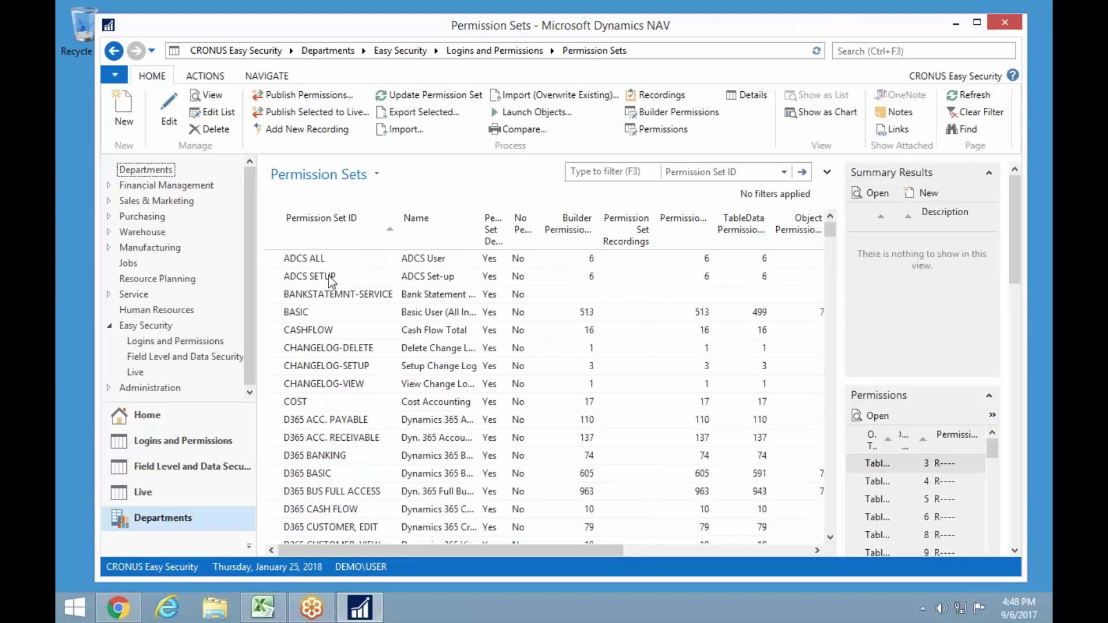
left_click(269, 312)
double_click(269, 316)
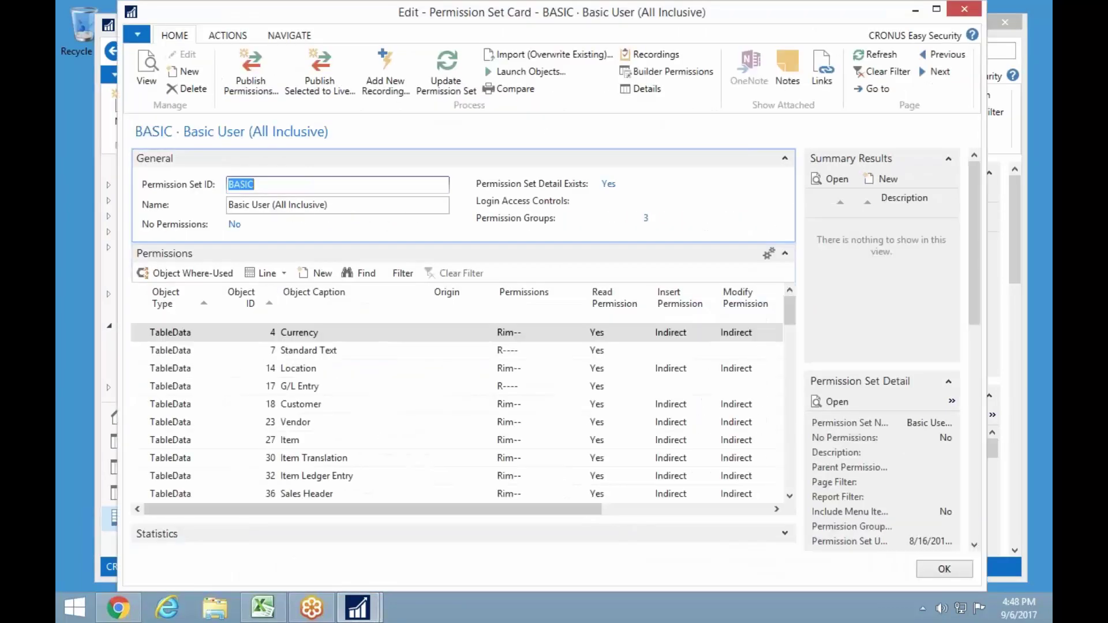
- Review the BASIC permission set's lines down to the execute entries for all object types, and close the card
scroll(724, 354, "down", 10)
scroll(788, 362, "down", 10)
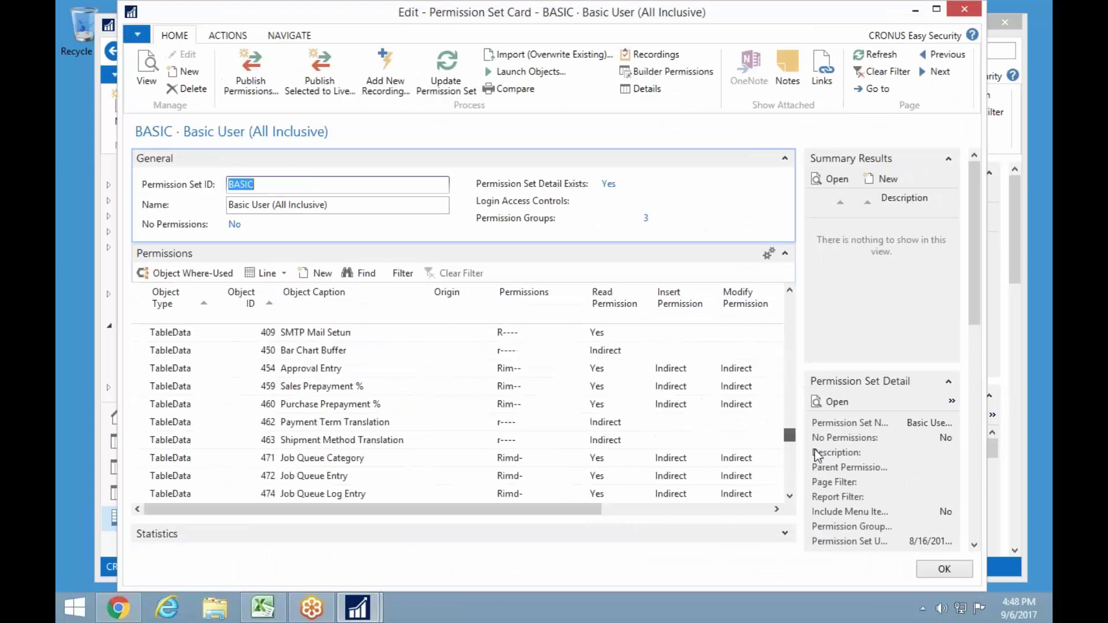
left_click_drag(774, 538, 784, 491)
scroll(319, 367, "up", 1)
scroll(305, 380, "up", 2)
scroll(277, 381, "down", 1)
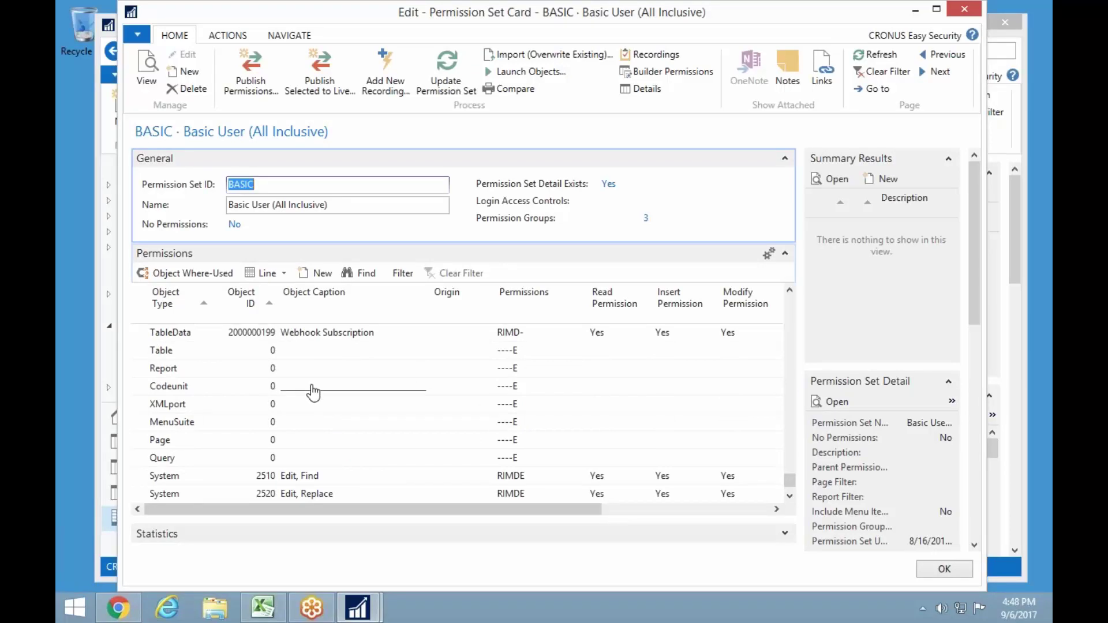
key("Escape")
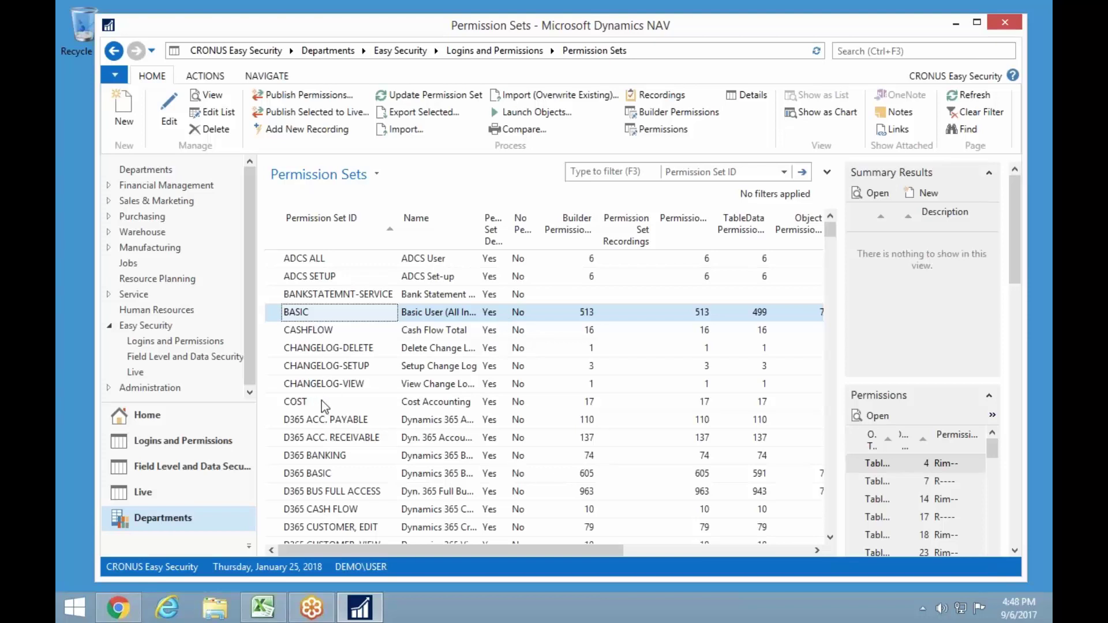
- Open Easy Security's Security Setup page from the Logins and Permissions department
left_click(182, 342)
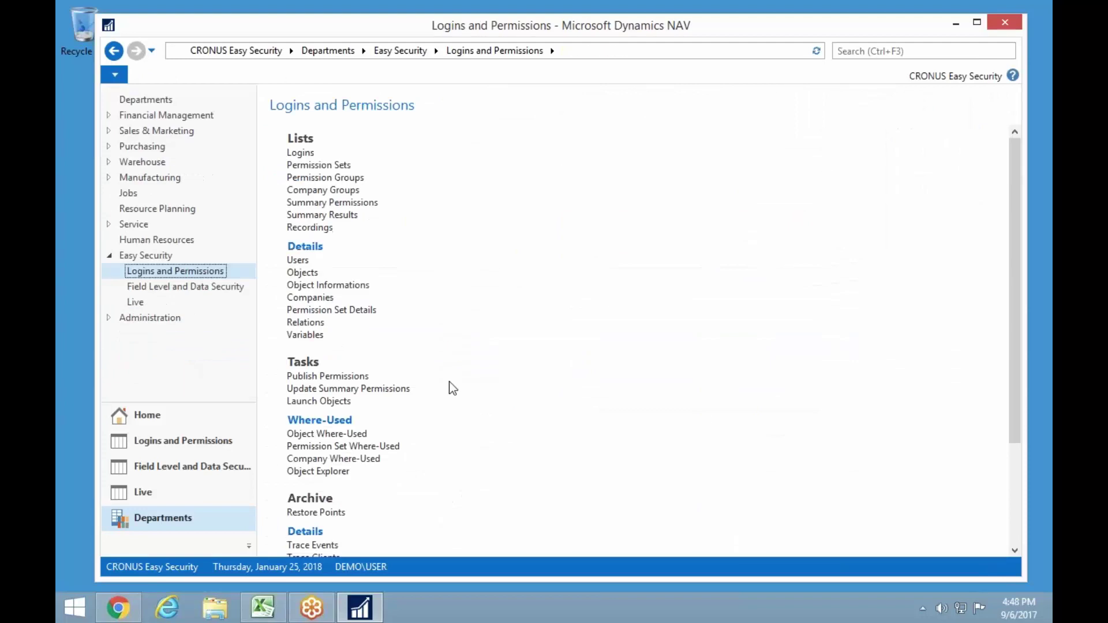
scroll(451, 390, "down", 5)
left_click(326, 481)
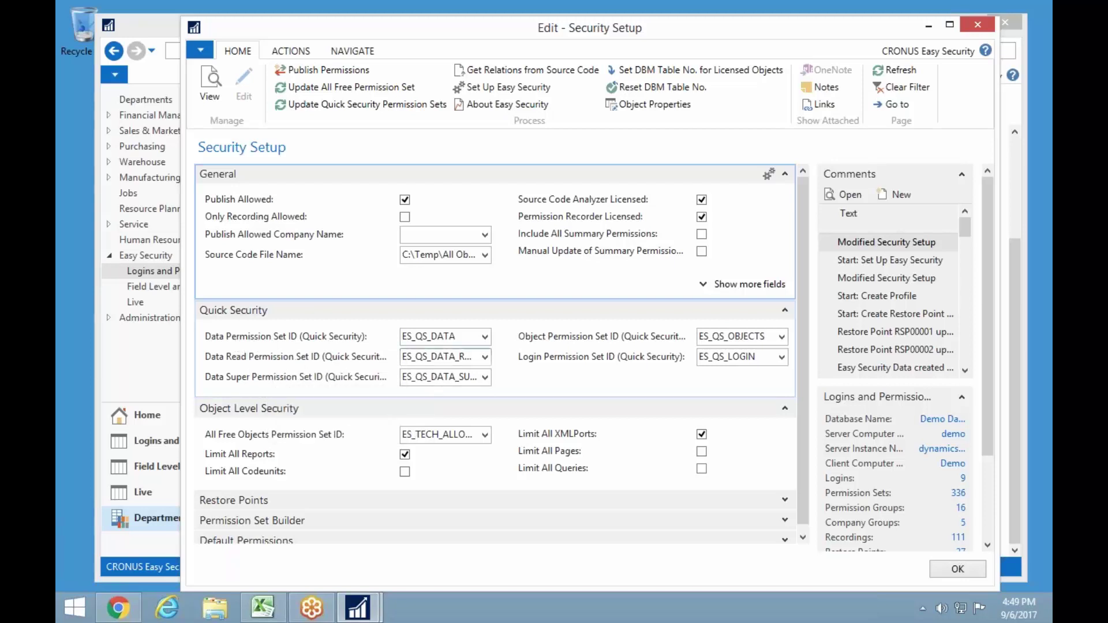
- Open the full lookup list for the Quick Security Data Permission Set ID and view the card of ES_QS_DATA
left_click(484, 338)
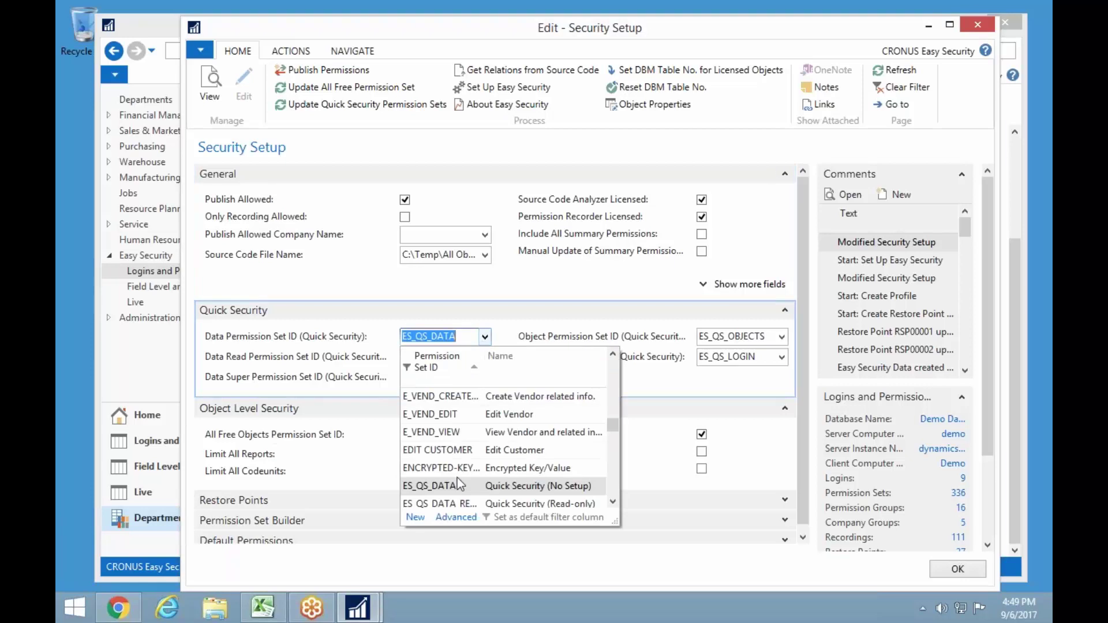
left_click(424, 517)
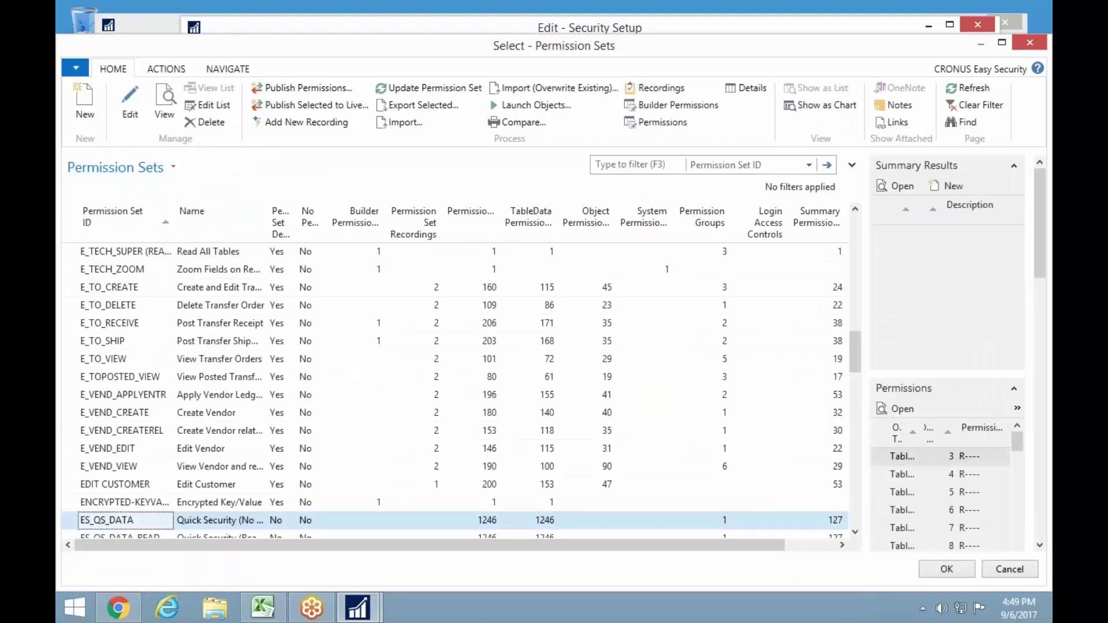
scroll(392, 473, "down", 3)
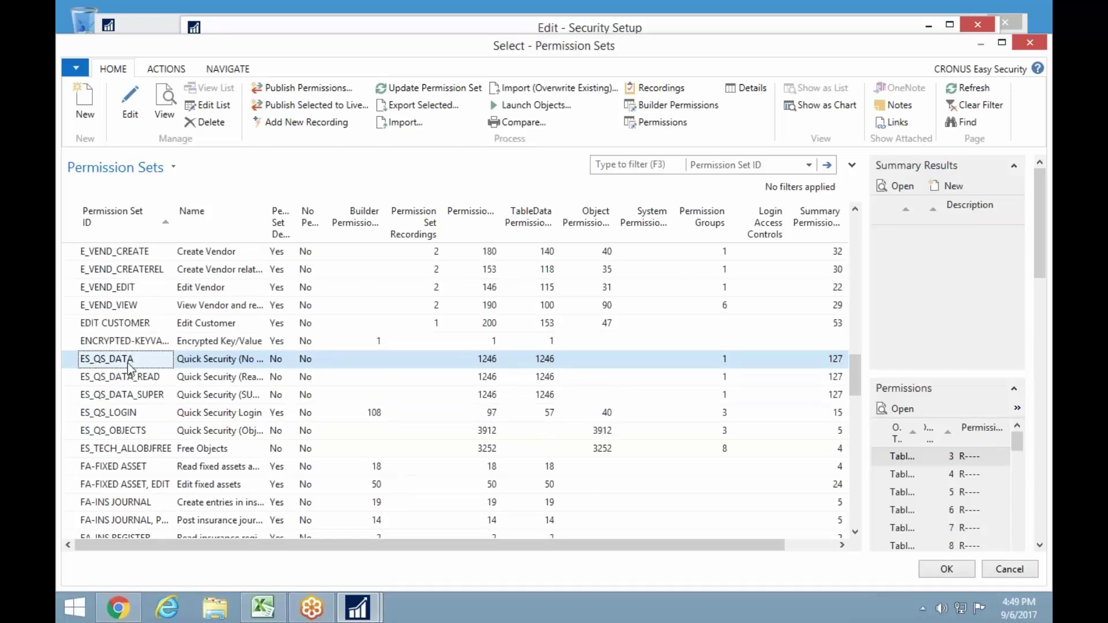
left_click(165, 109)
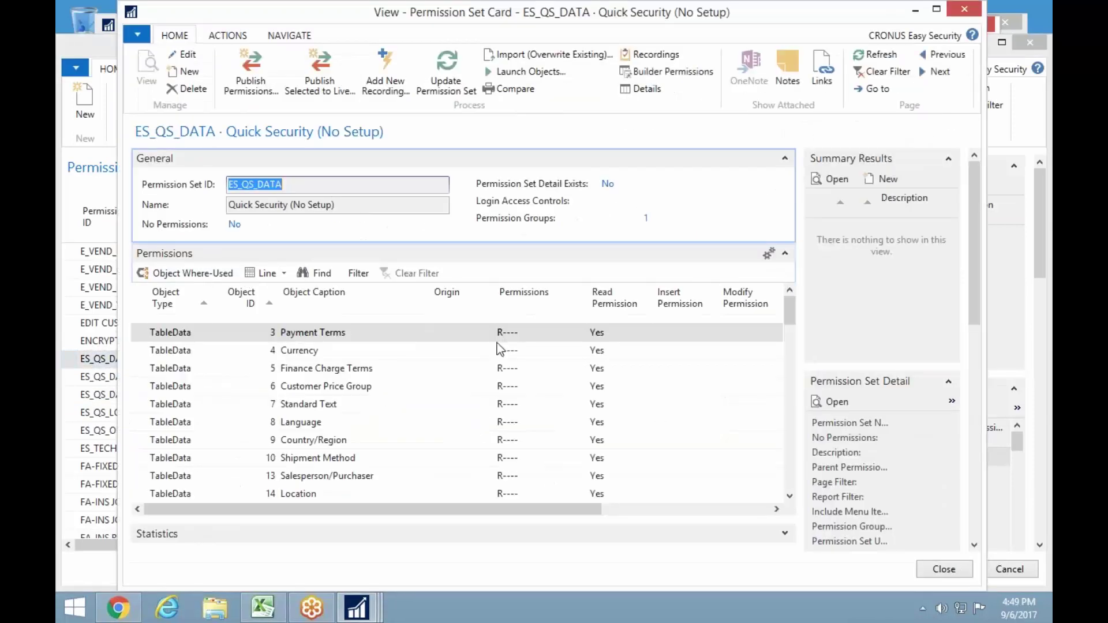
- Review the ES_QS_DATA permission lines, comparing access to setup, master, ledger entry and document tables, and close the card
scroll(505, 355, "down", 1)
scroll(501, 370, "up", 1)
scroll(502, 350, "down", 4)
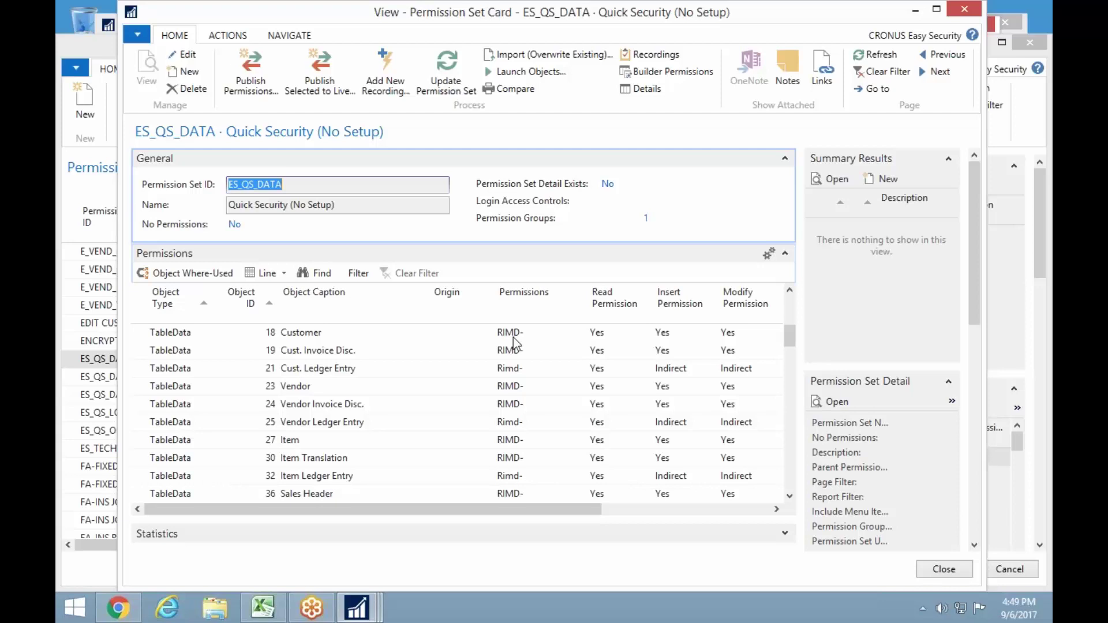
scroll(501, 439, "down", 2)
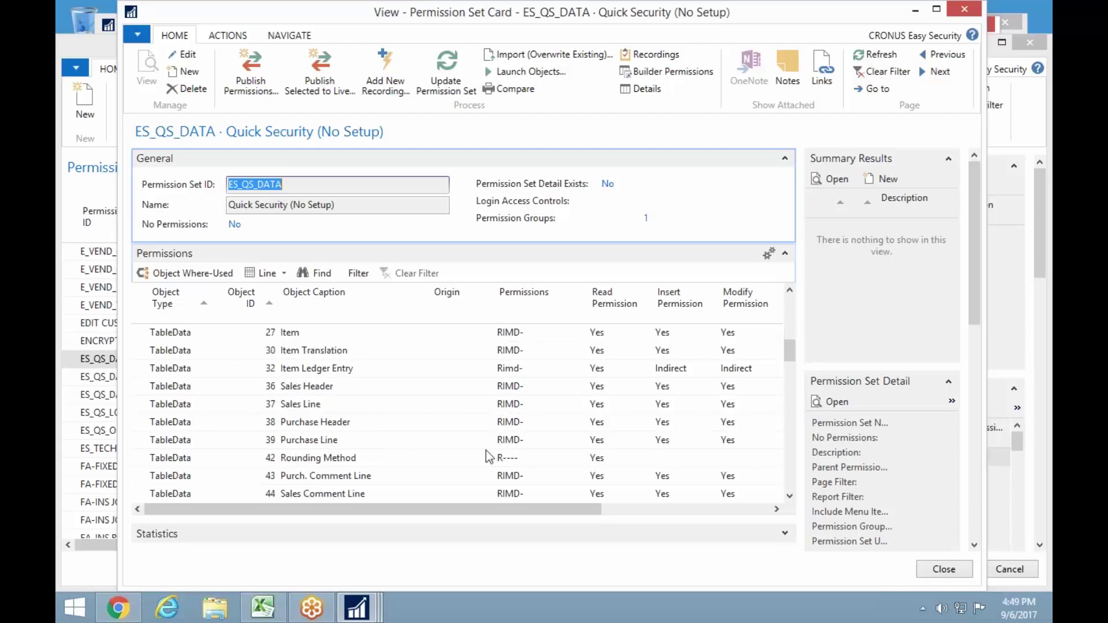
scroll(490, 456, "down", 1)
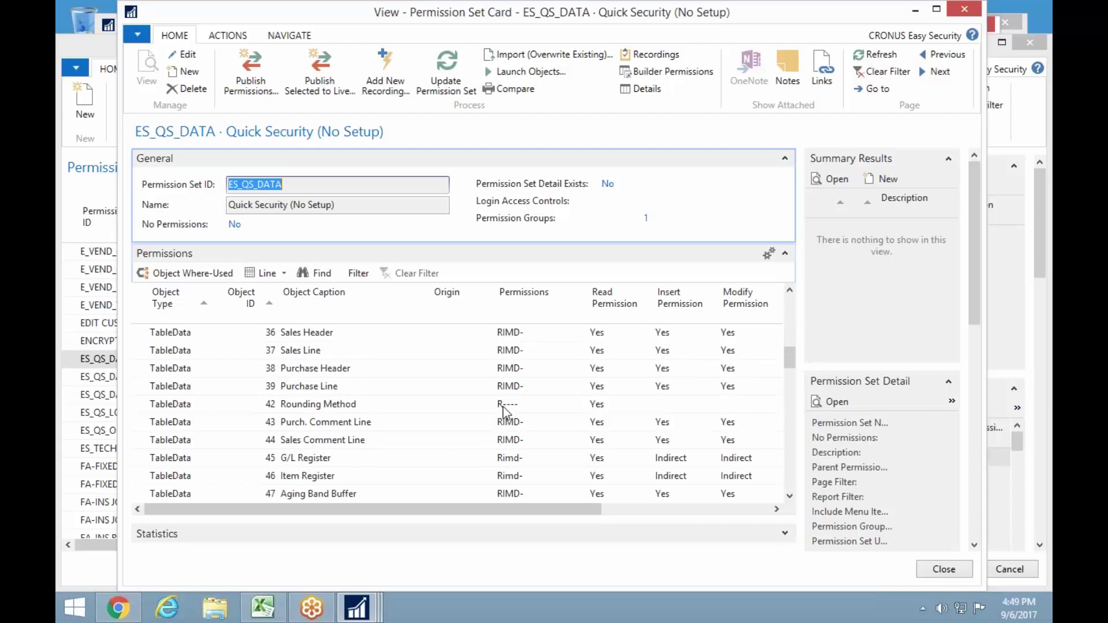
scroll(459, 350, "up", 1)
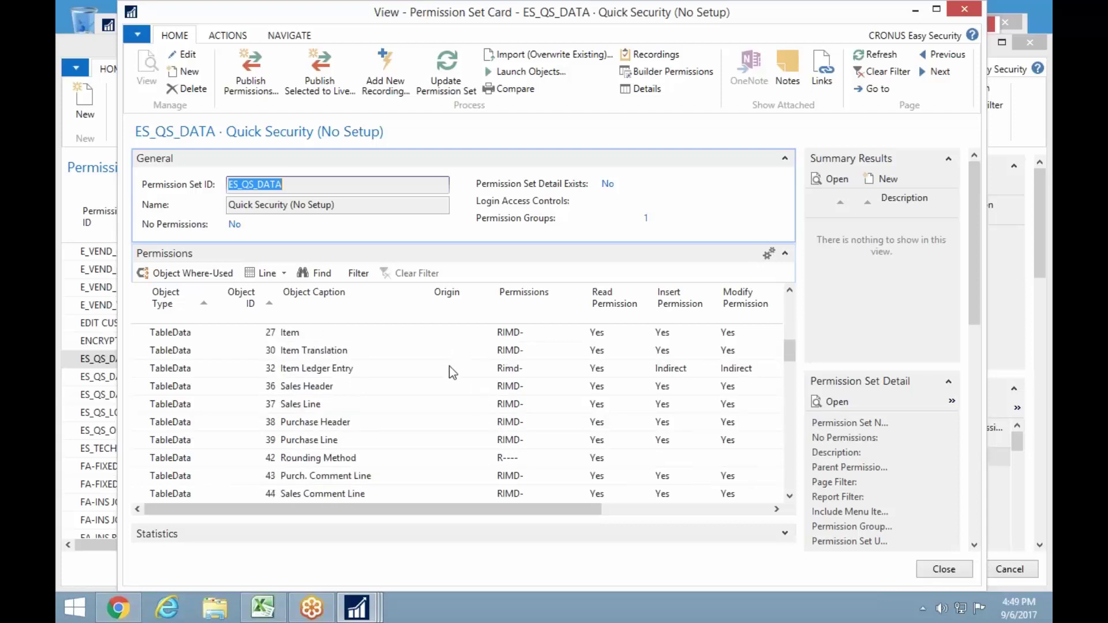
scroll(453, 370, "up", 6)
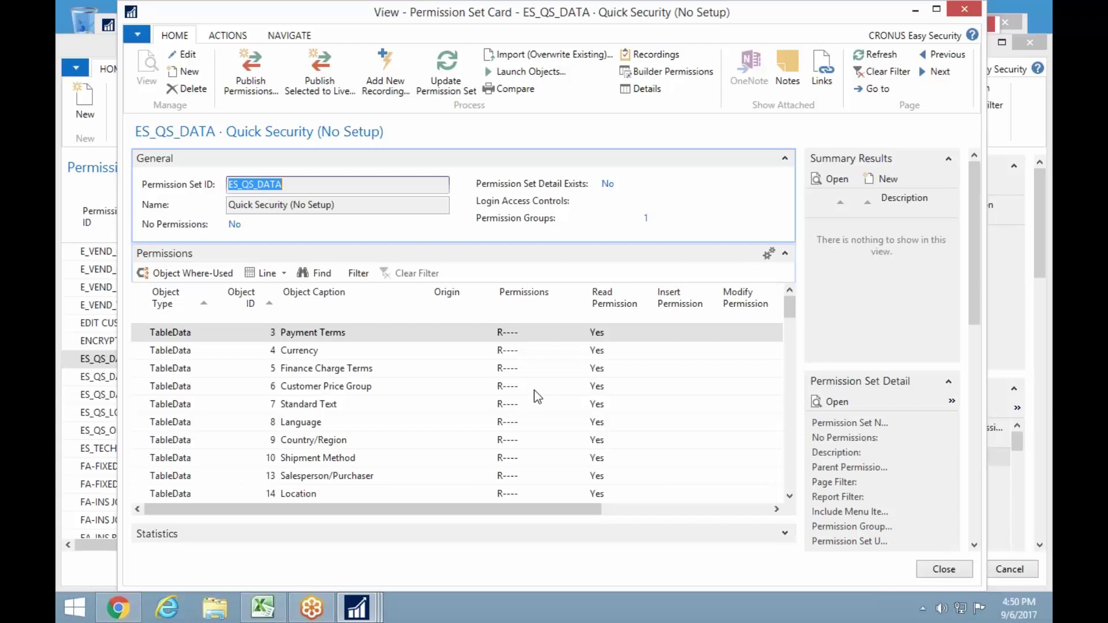
key("Escape")
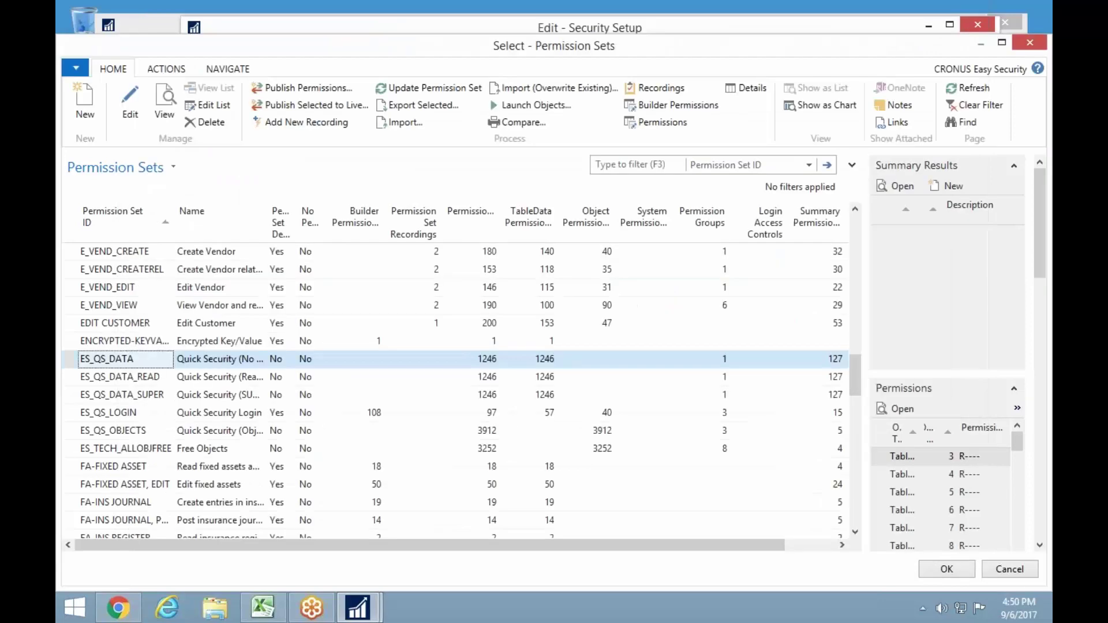
- Examine the ES_QS_DATA_READ and ES_QS_DATA_SUPER permission sets in the list, and return to Security Setup without choosing another set
left_click(143, 381)
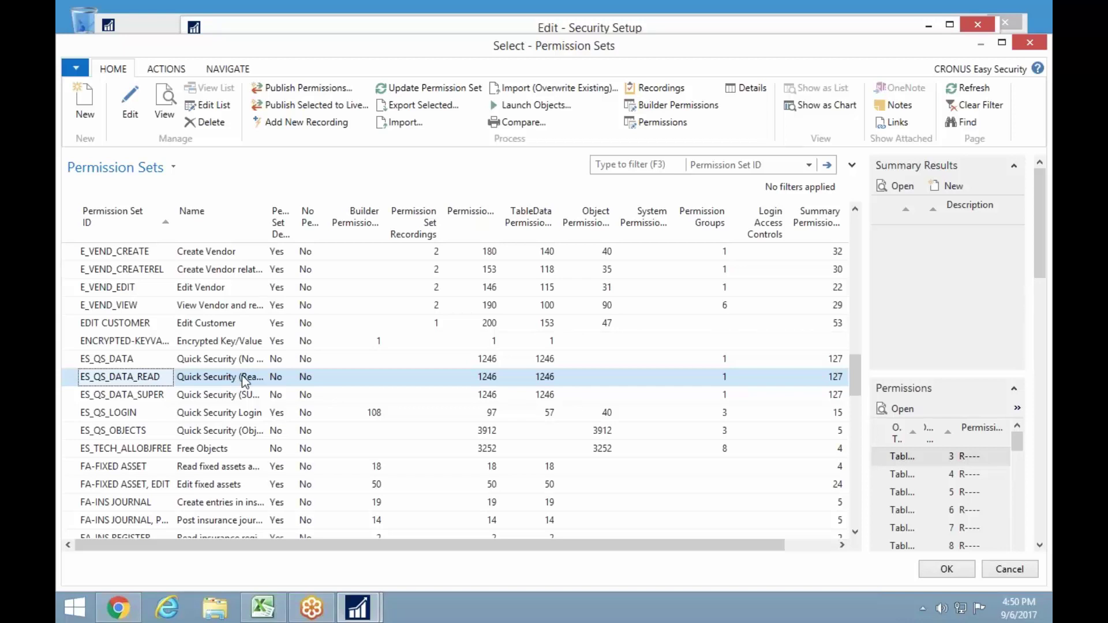
left_click(159, 397)
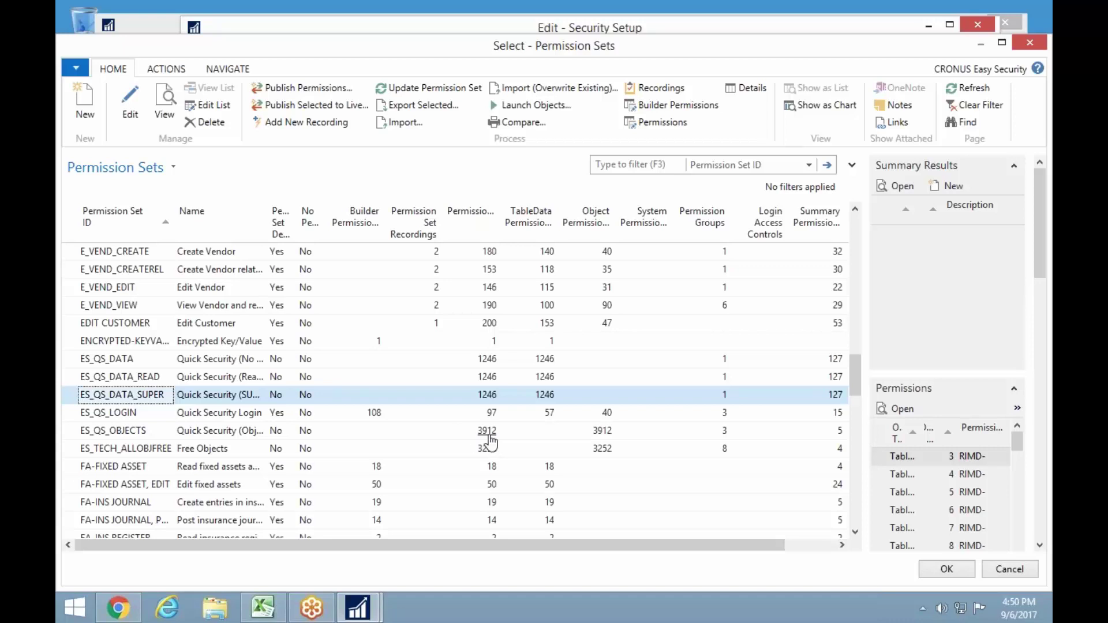
key("Escape")
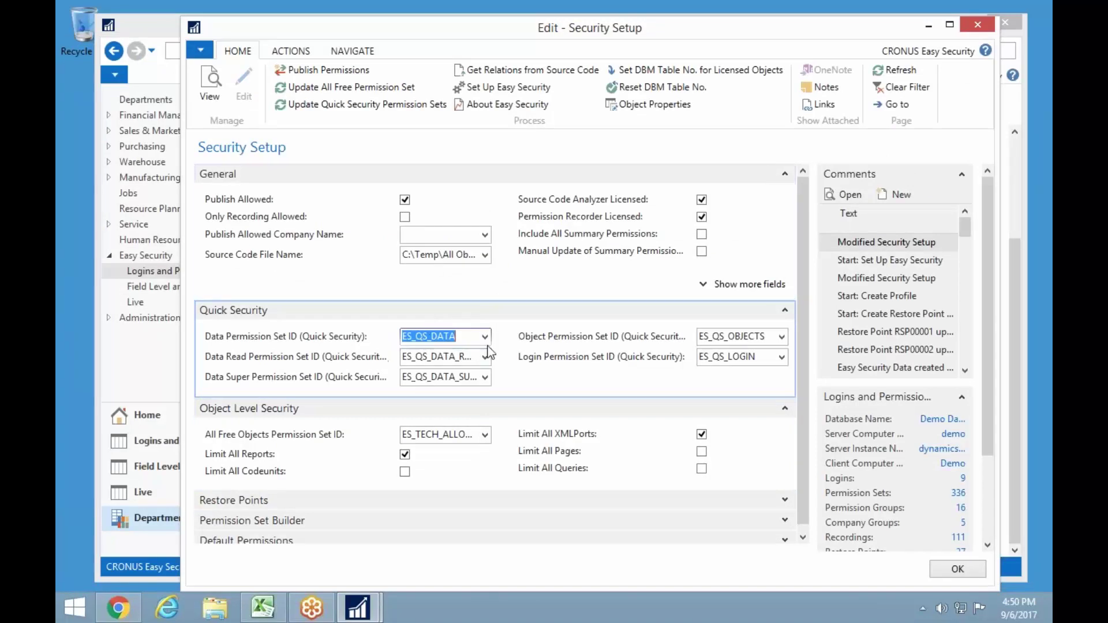
- Open Object Properties from Security Setup and look at the Quick Security Type options for the Payment Terms table
left_click(662, 110)
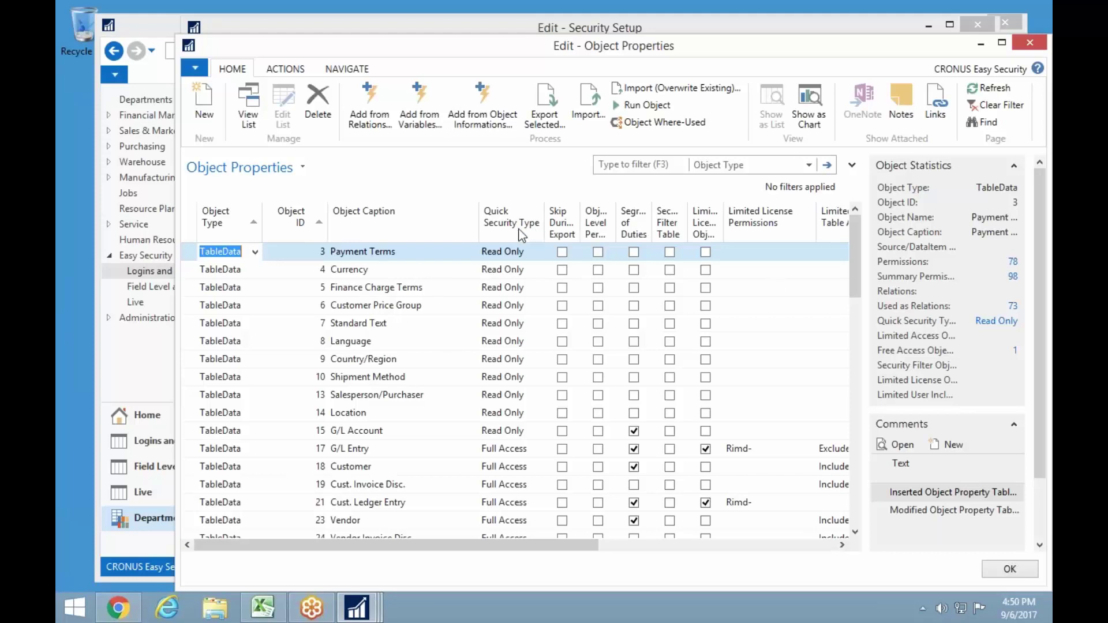
left_click(507, 251)
left_click(538, 252)
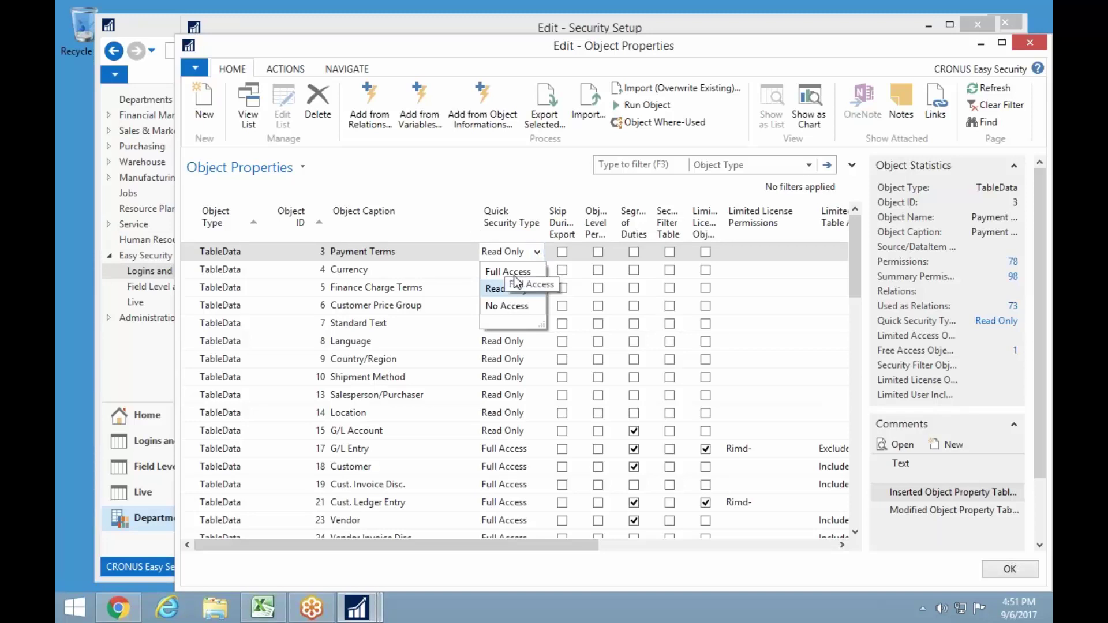
left_click(523, 478)
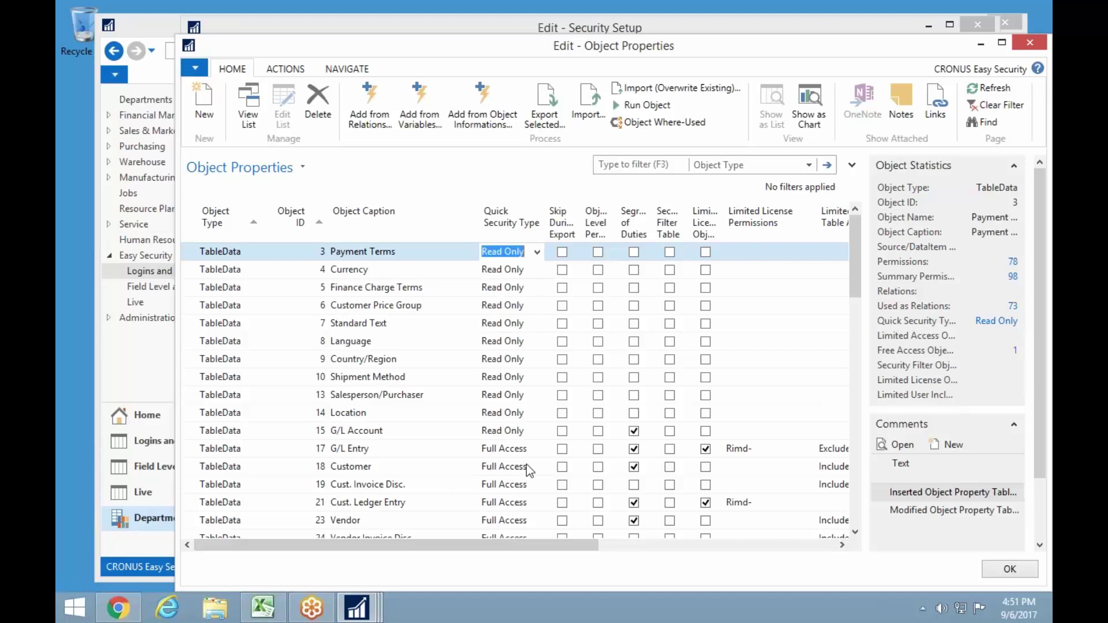
- Set the Quick Security Type of the Customer, Sales Header and Sales Line tables to Read Only
left_click(533, 468)
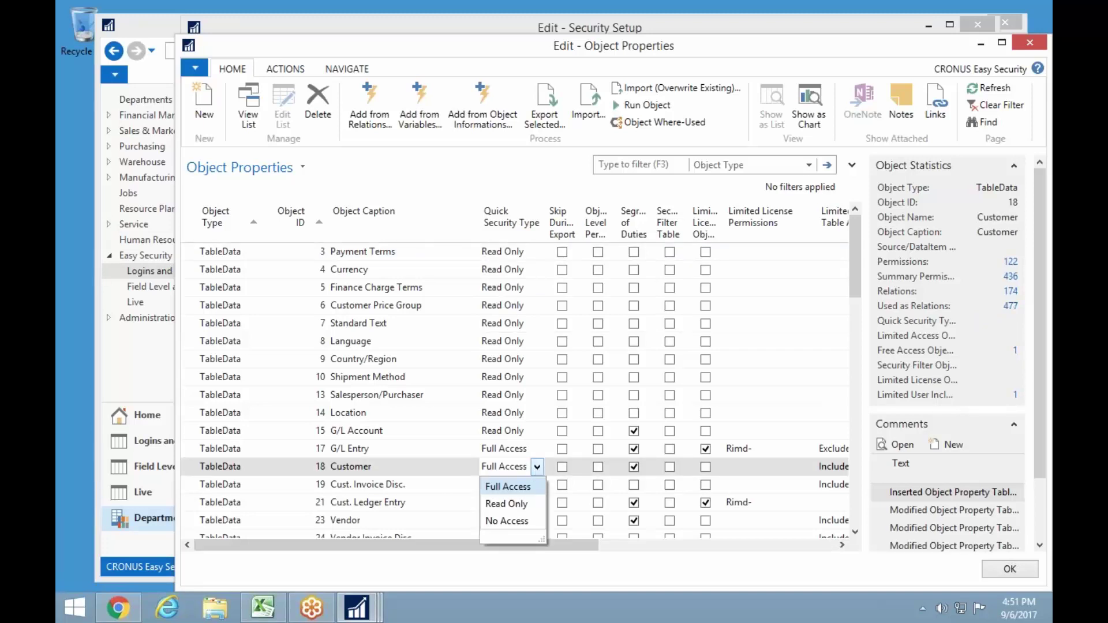
left_click(511, 504)
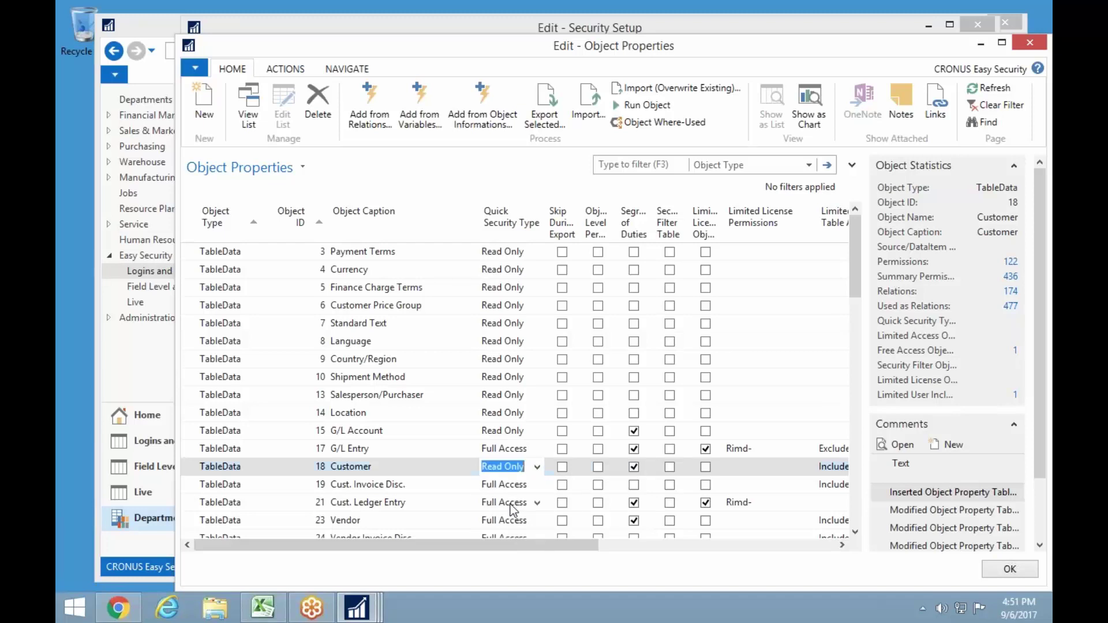
key("Down")
key("Down")
key("Down")
key("Down")
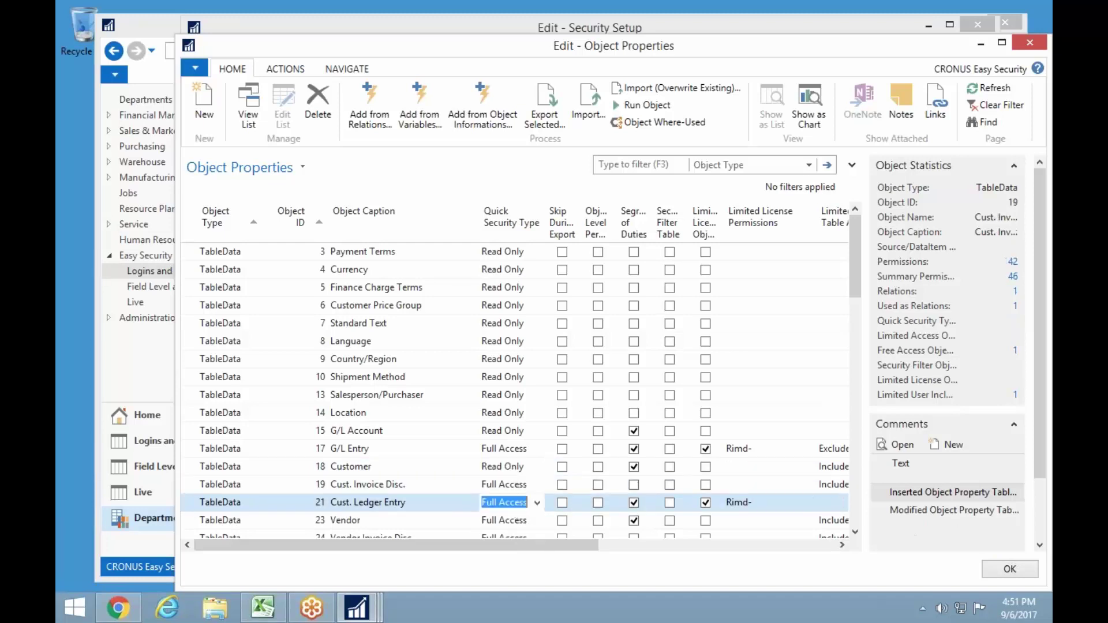
key("Down")
key("Down")
key("Down")
key("Down")
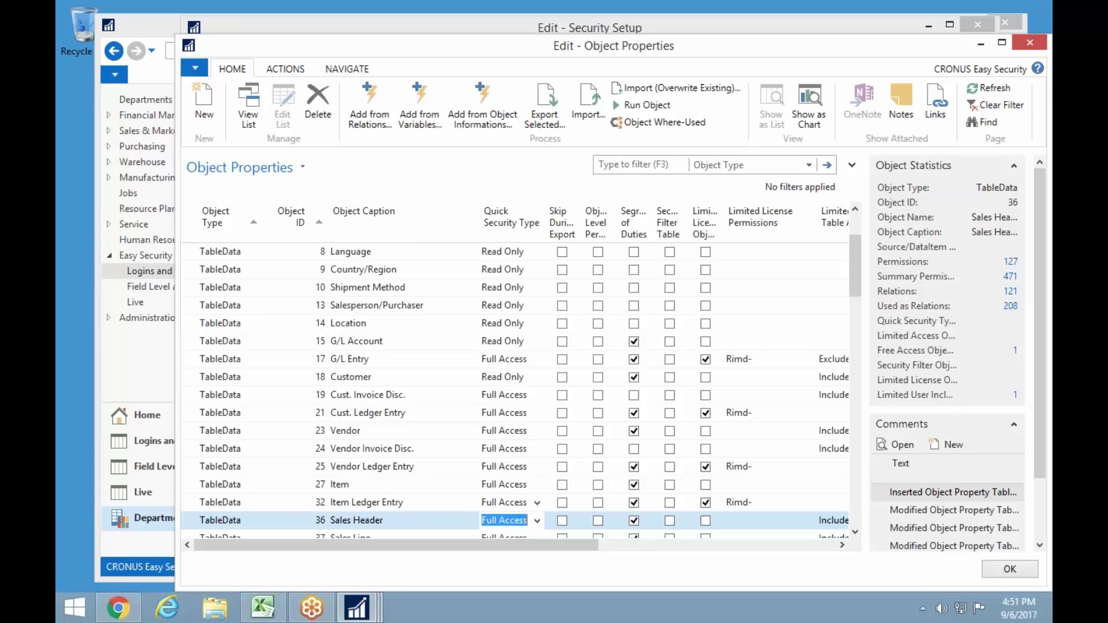
type("r")
key("Down")
type("r")
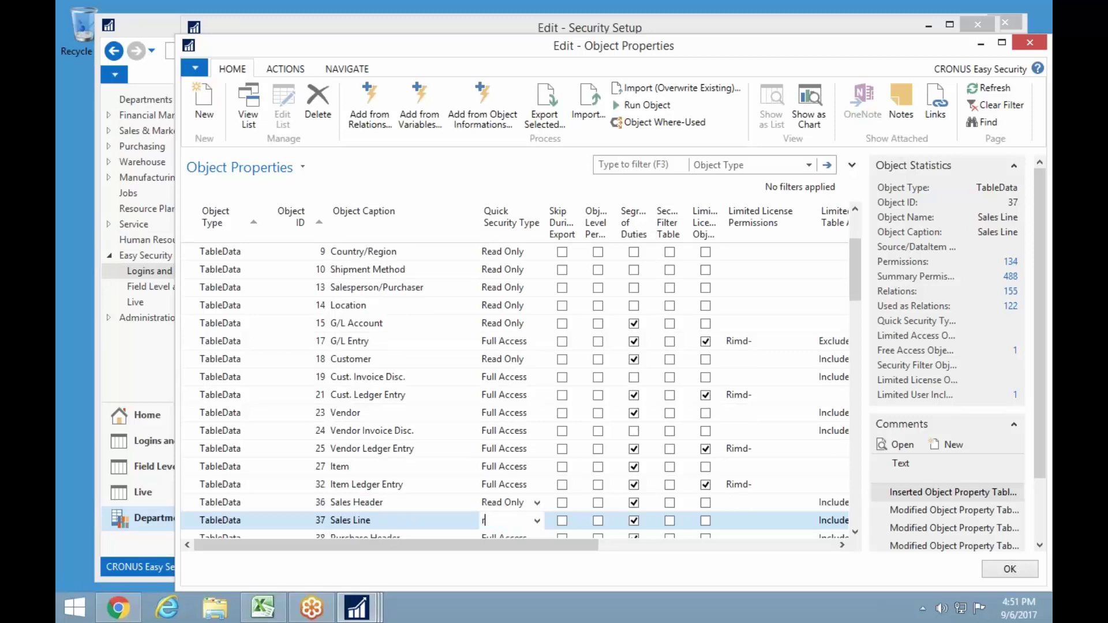
key("Up")
key("Up")
key("Down")
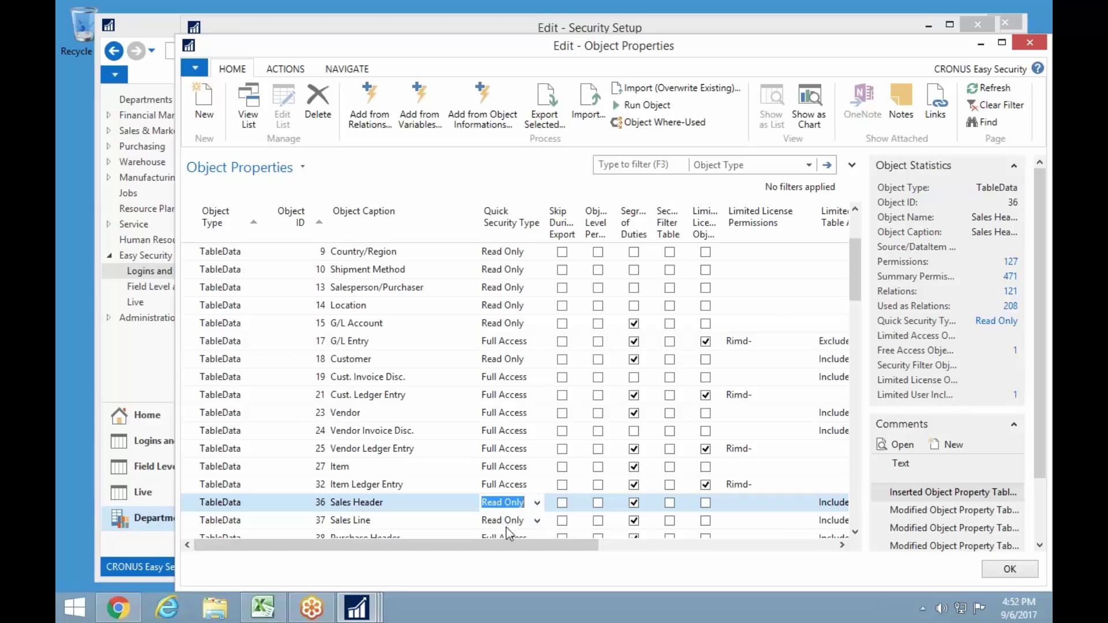
key("Up")
key("Up")
key("Up")
key("Up")
key("Up")
key("Up")
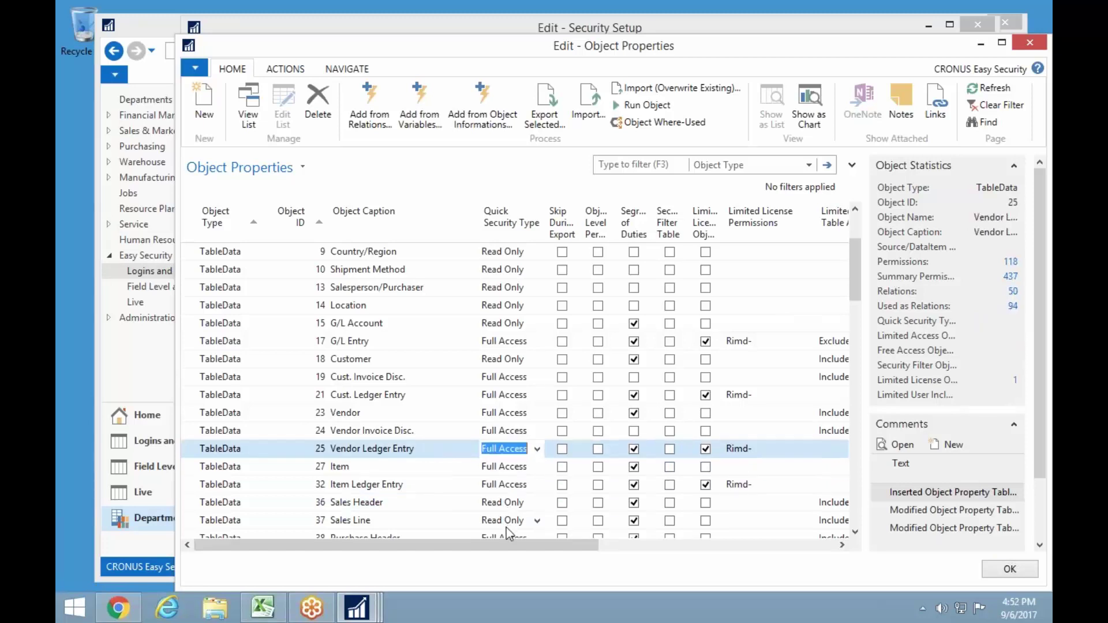
key("Down")
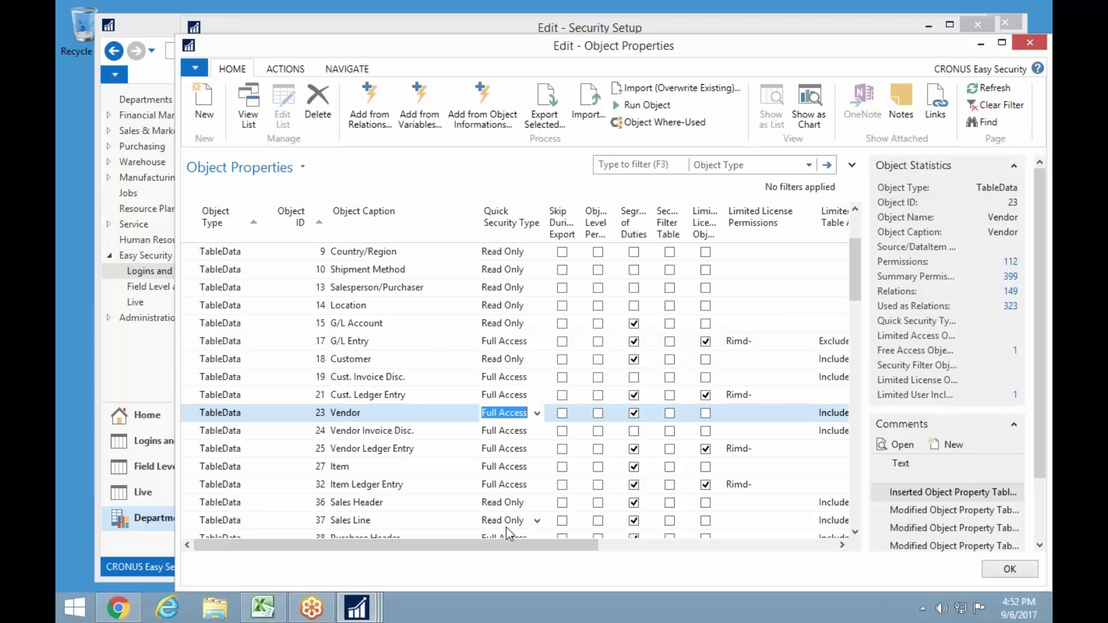
- Find the row whose Object Caption matches "employee" and go to its Quick Security Type
key("shift+Tab")
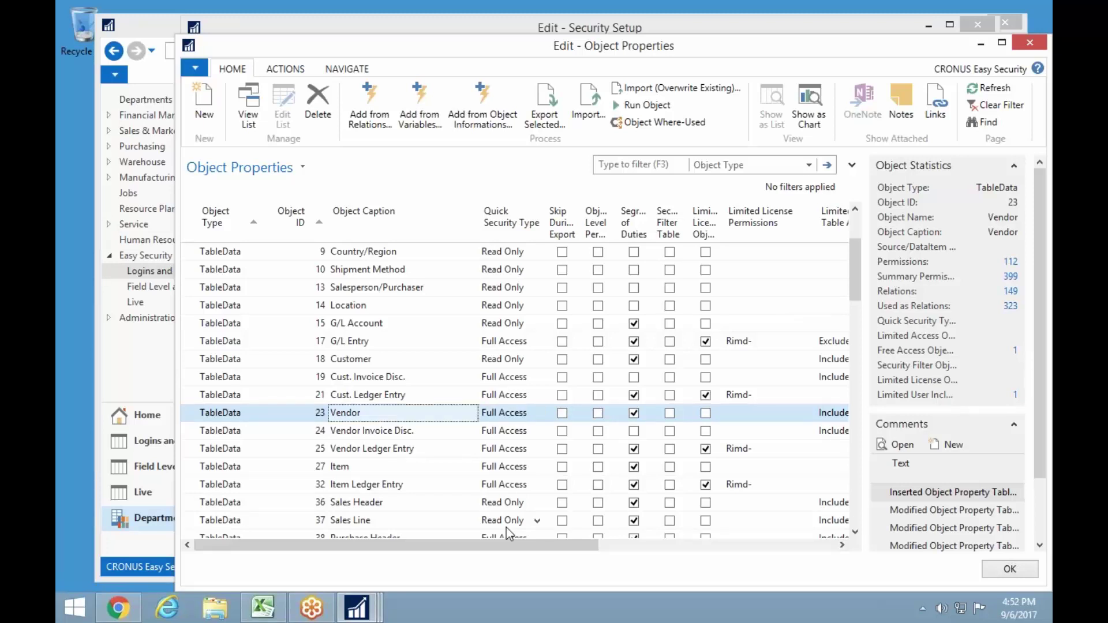
key("ctrl+f")
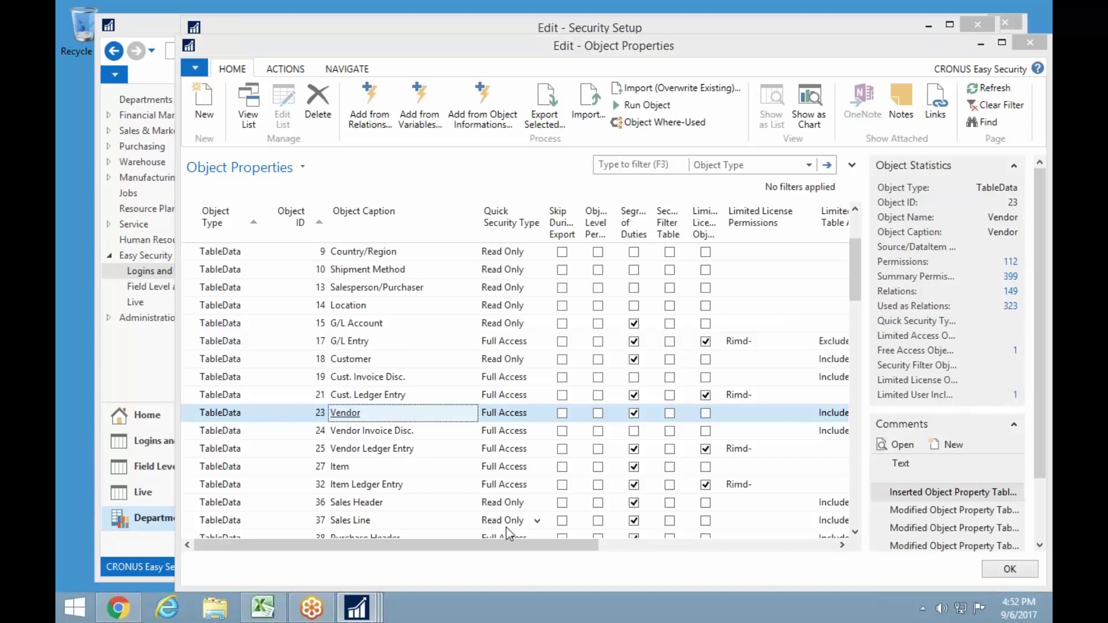
type("e")
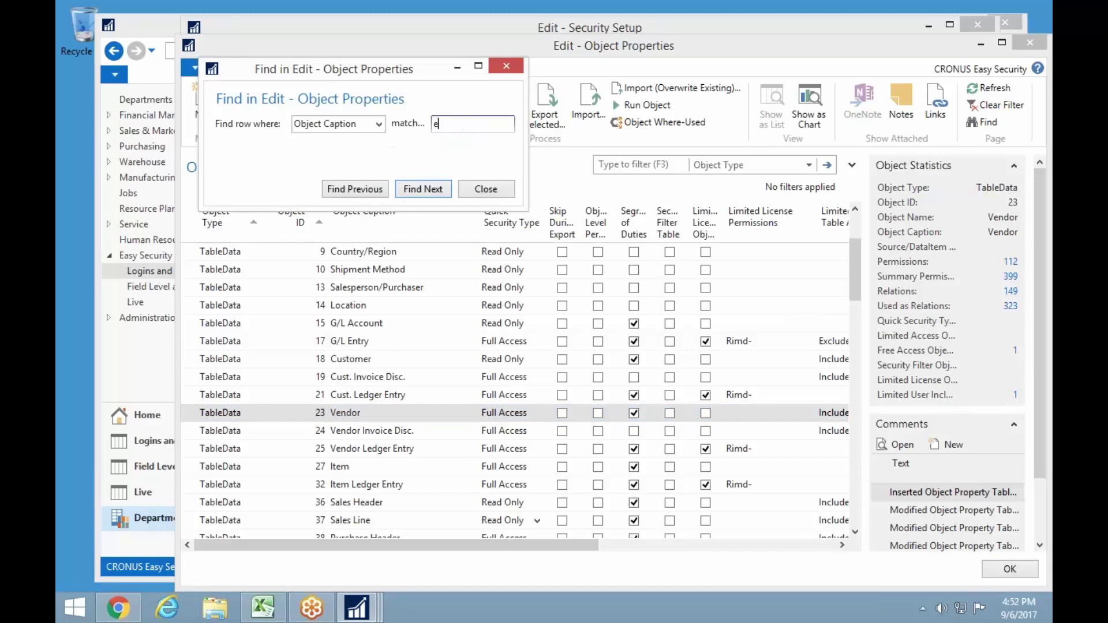
type("mployee")
key("Return")
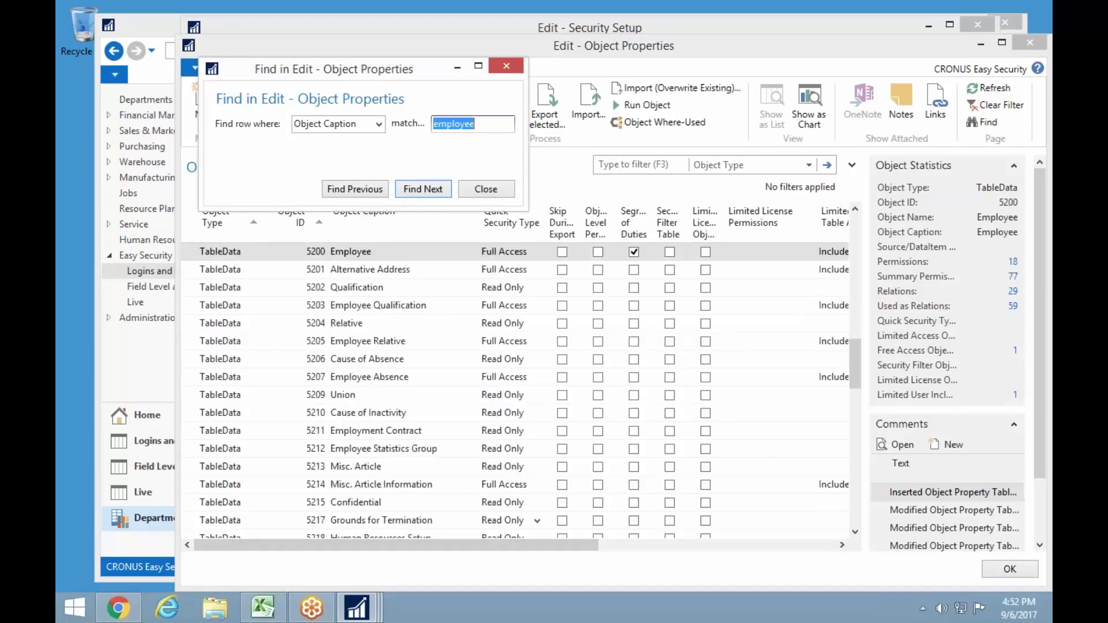
key("Escape")
key("Tab")
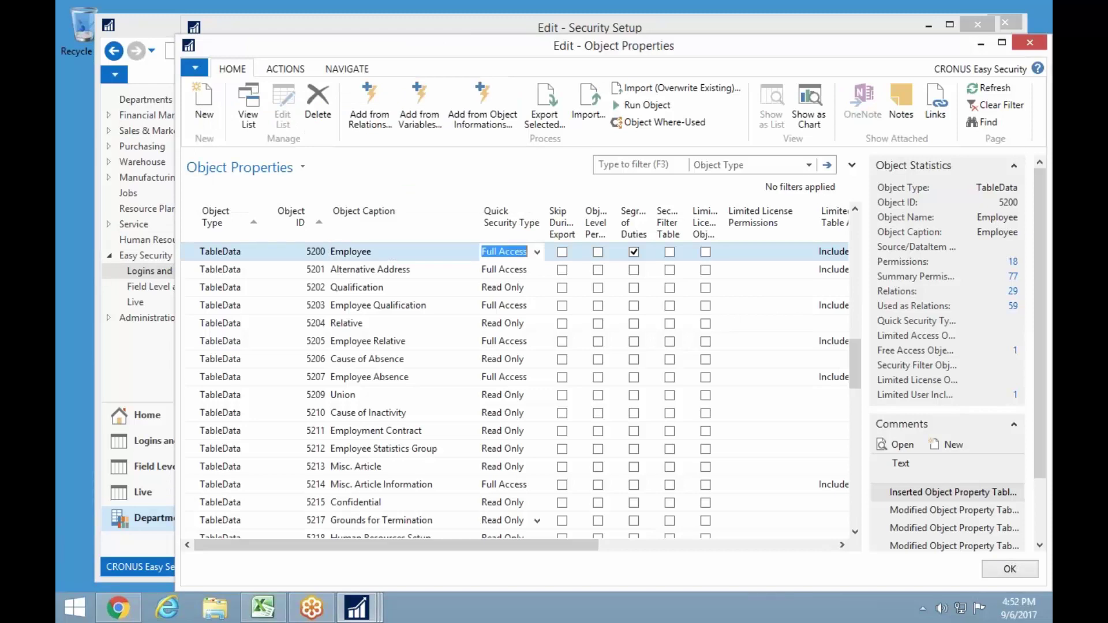
- Set the Quick Security Type to No Access for the tables from Employee (5200) through Human Resource Unit of Measure (5220), skipping Misc. Article Information
key("n")
key("Down")
key("n")
key("Down")
key("n")
key("Down")
key("n")
key("Down")
key("n")
key("Down")
key("n")
key("Down")
key("n")
key("Down")
key("n")
key("Down")
key("n")
key("Down")
key("n")
key("Down")
type("n")
key("Down")
key("n")
key("Down")
key("n")
key("Down")
key("Down")
key("Down")
key("Down")
key("Down")
key("Down")
key("Up")
key("n")
key("Up")
key("n")
key("Up")
key("n")
key("Up")
type("n")
key("Up")
key("Up")
key("Up")
key("Up")
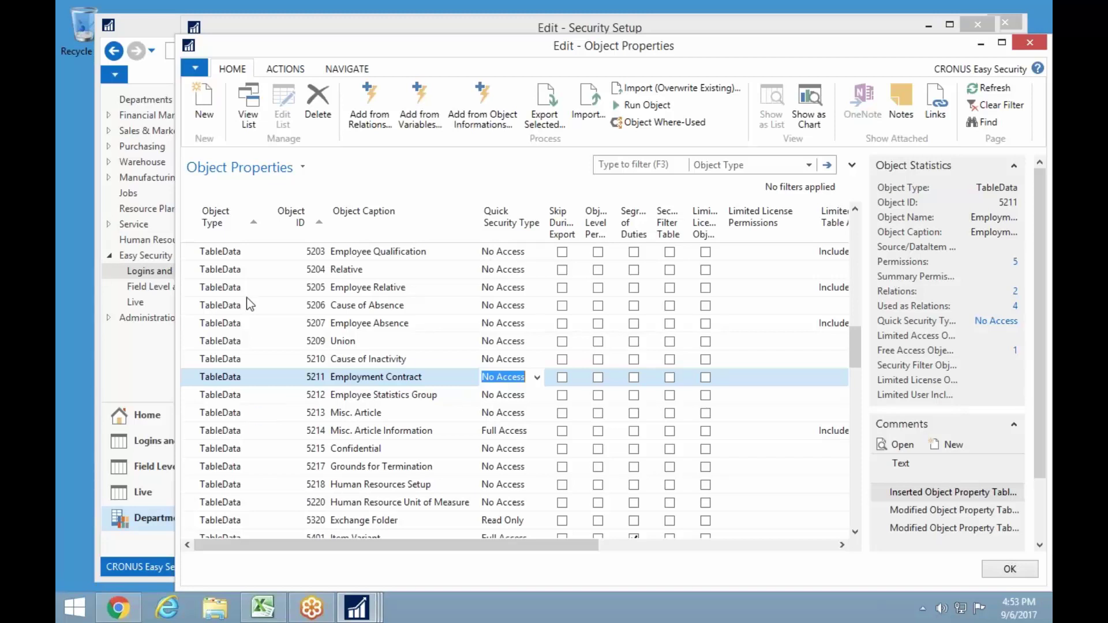
- Add a new Object Properties row with object type Page and object ID 16, Chart of Accounts
left_click(204, 116)
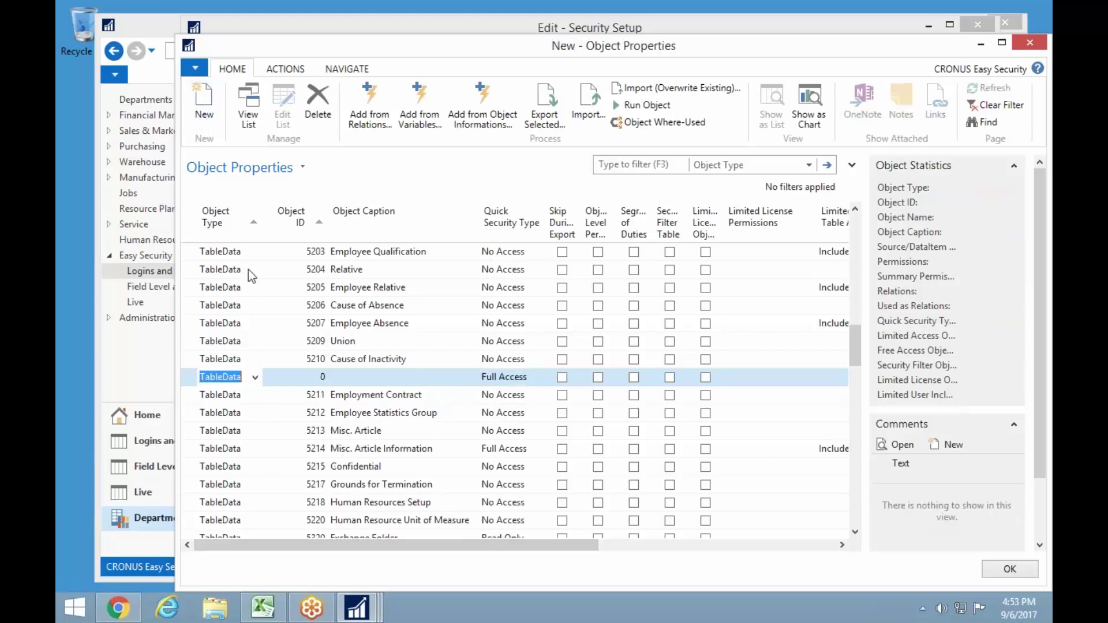
left_click(252, 378)
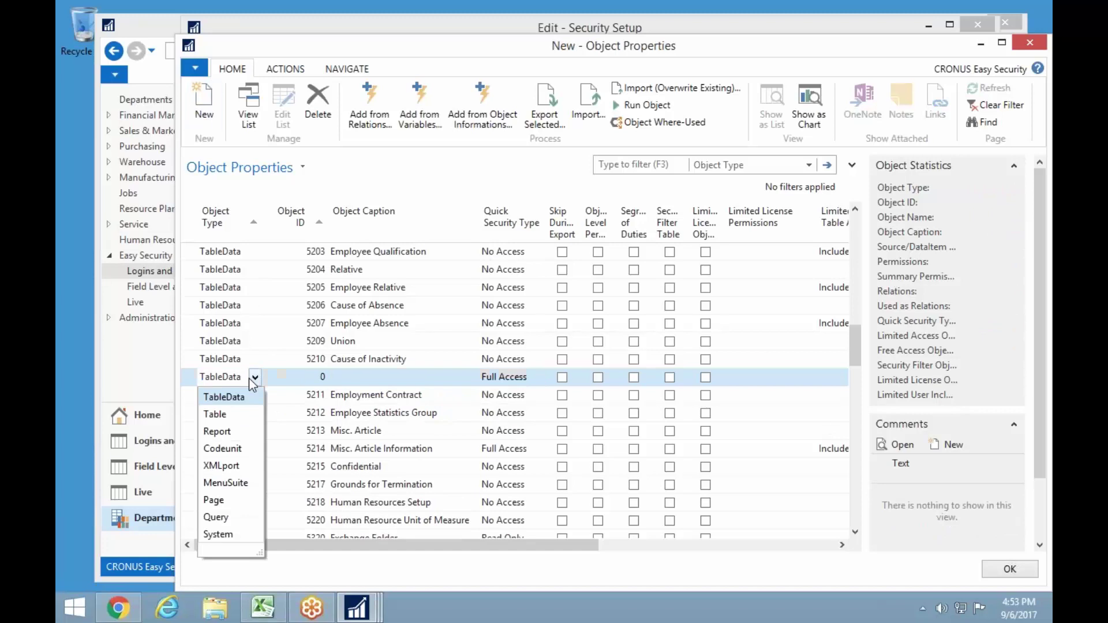
left_click(218, 500)
left_click(315, 378)
left_click(321, 377)
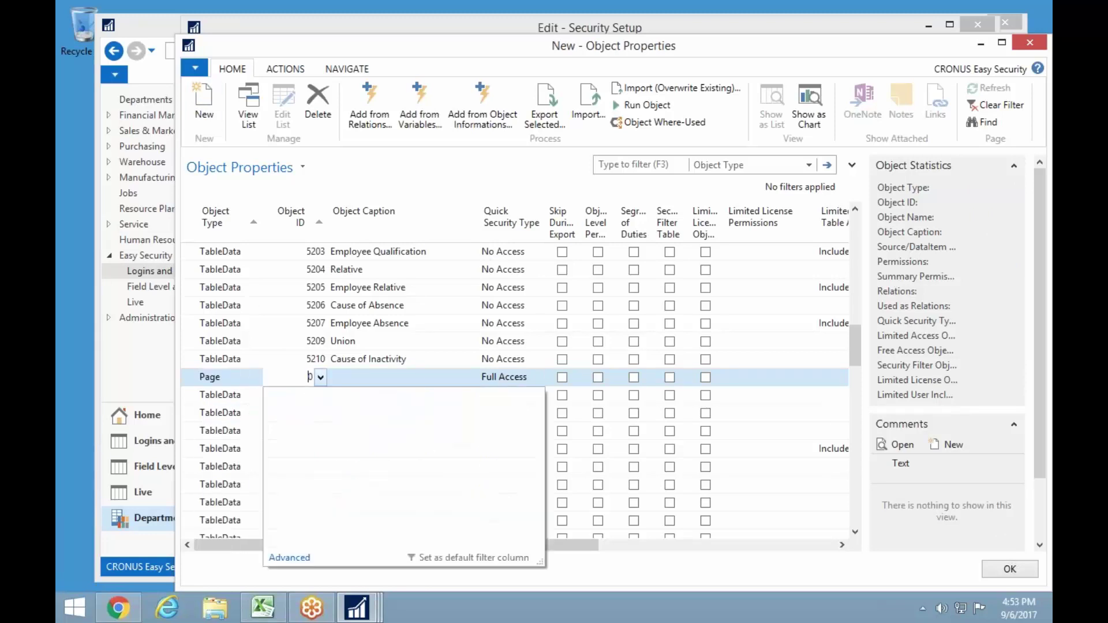
scroll(338, 496, "down", 4)
scroll(339, 497, "down", 1)
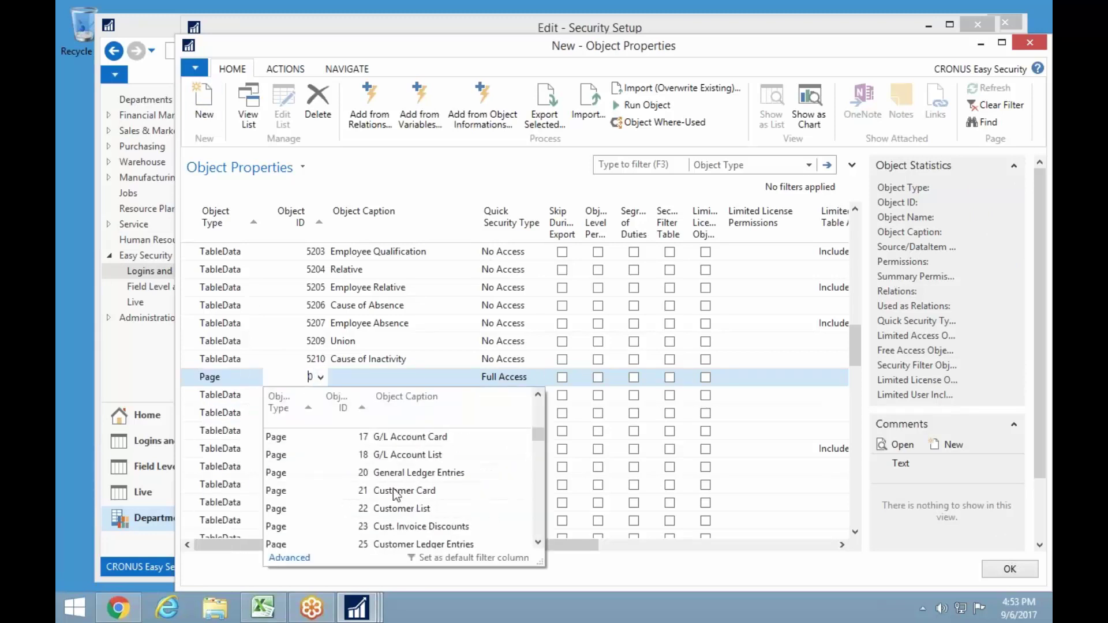
scroll(397, 493, "up", 1)
left_click(397, 474)
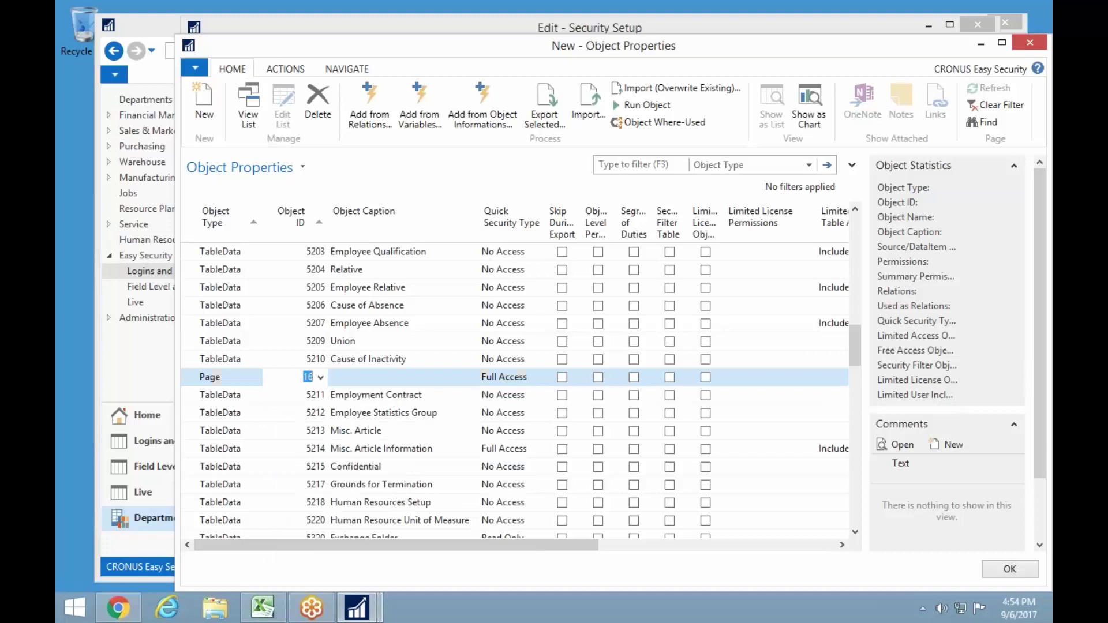
- Set the Quick Security Type of the Chart of Accounts page to No Access and refresh the list
type("n")
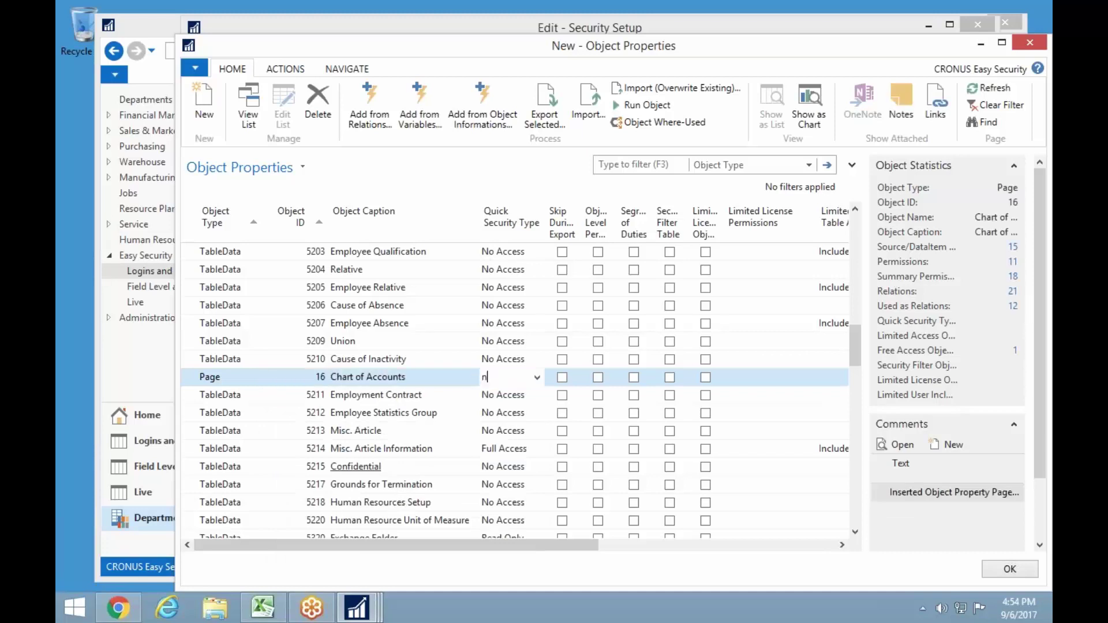
key("Down")
key("Up")
key("Up")
key("Down")
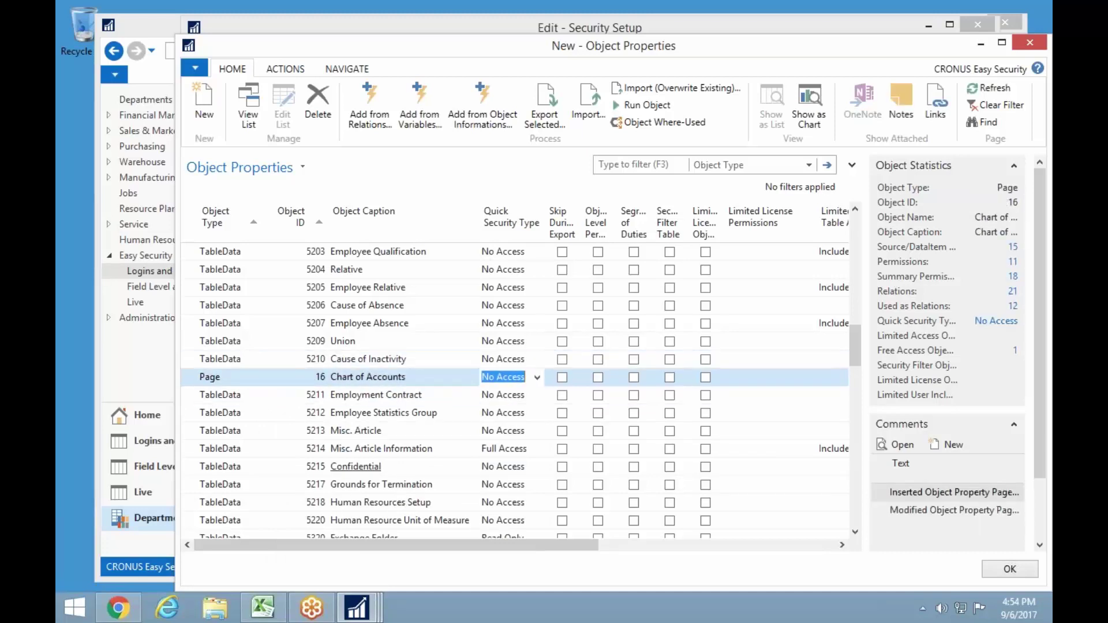
key("shift+Tab")
key("shift+Tab")
key("shift+Tab")
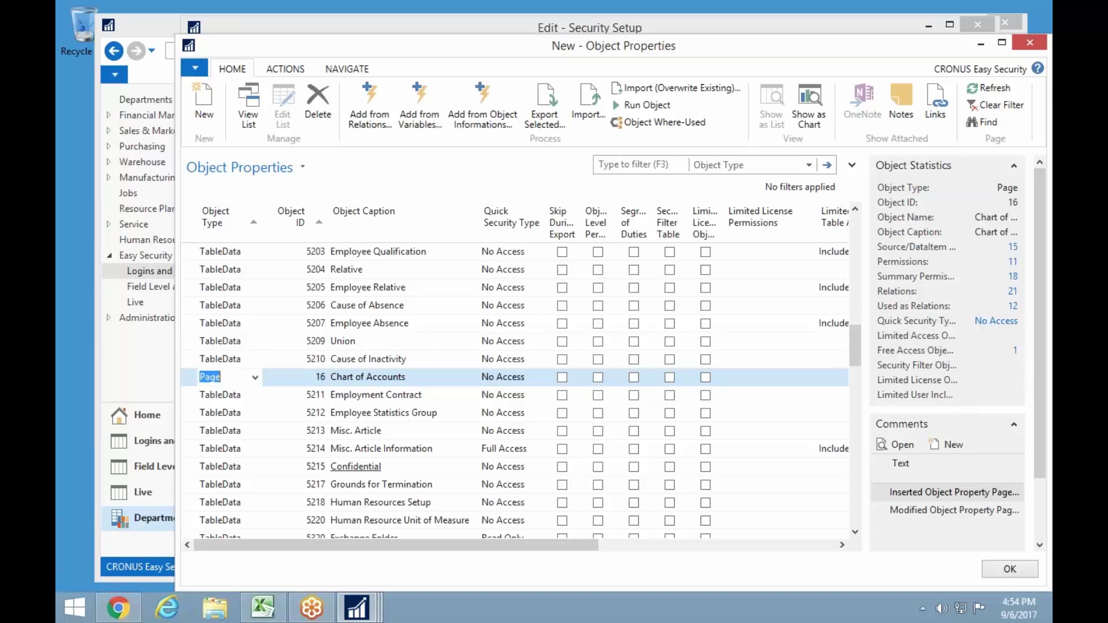
key("F5")
key("Up")
key("Down")
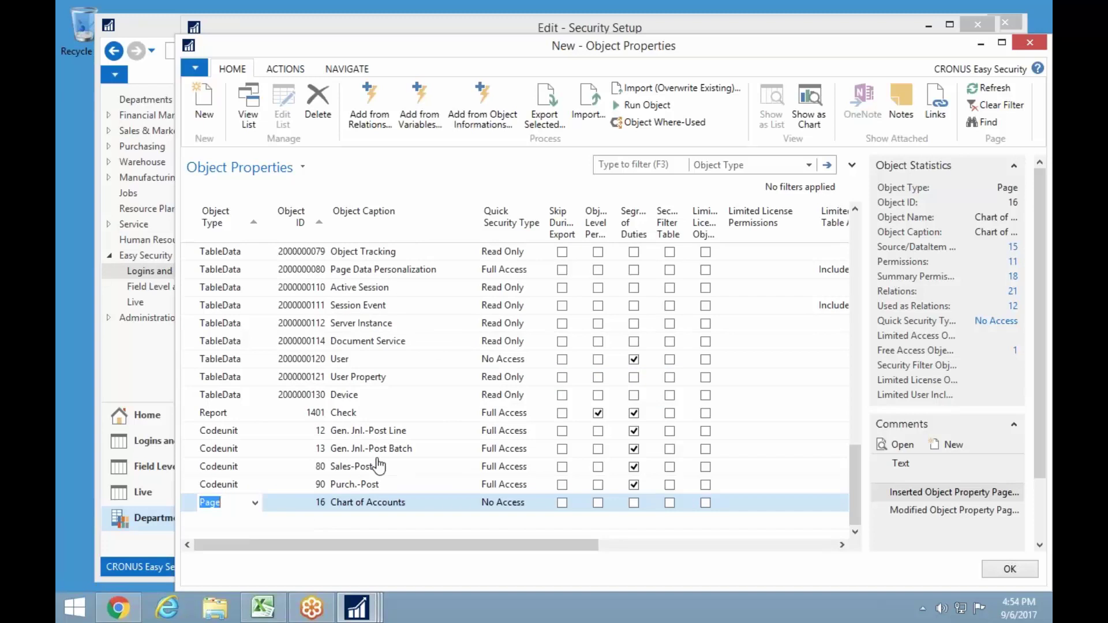
- View the page and source table information of Object Properties in About This Page, and close it
left_click(194, 75)
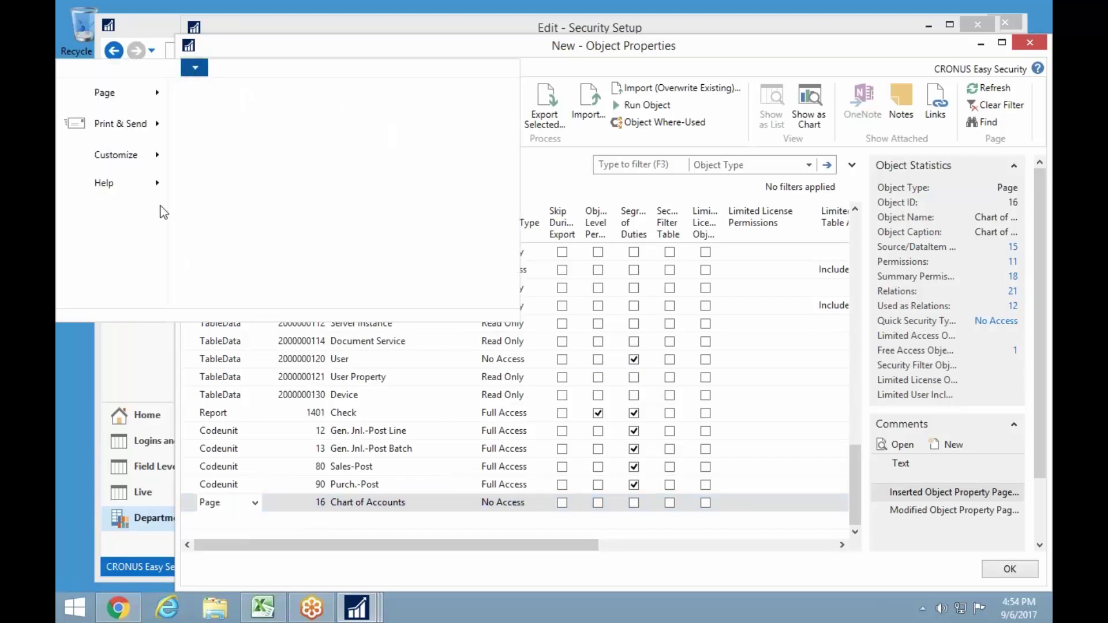
mouse_move(126, 187)
left_click(237, 168)
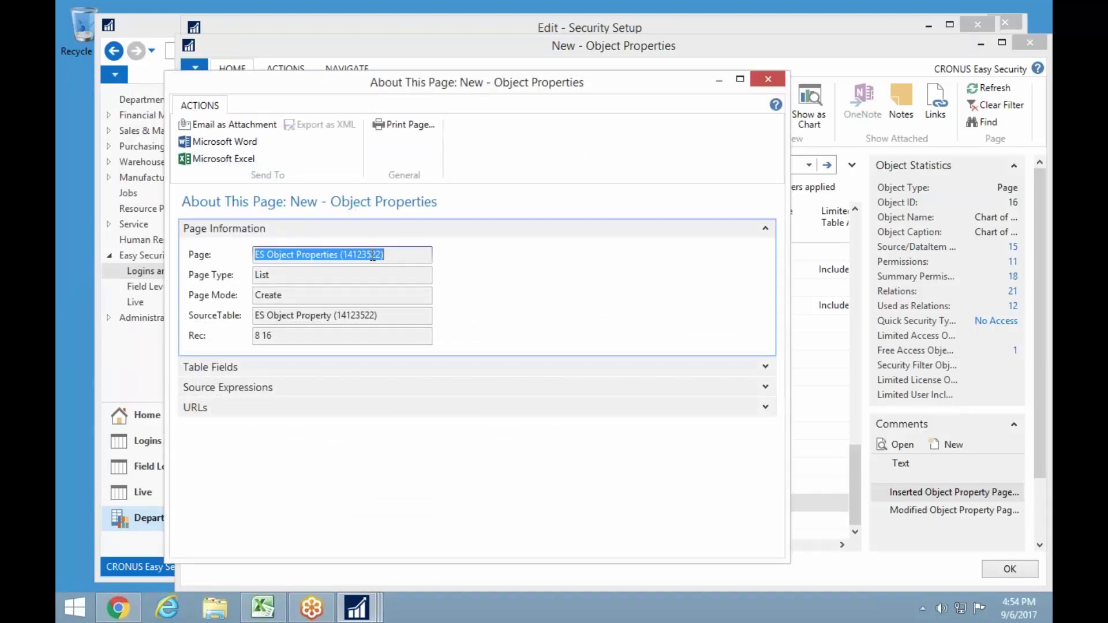
left_click(403, 255)
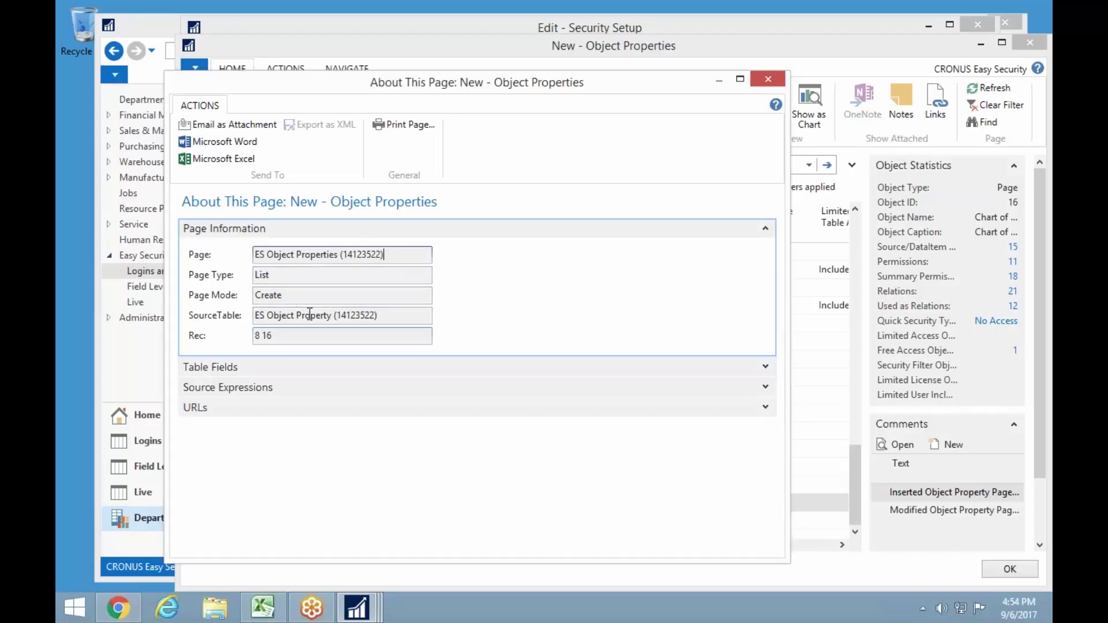
key("ctrl+a")
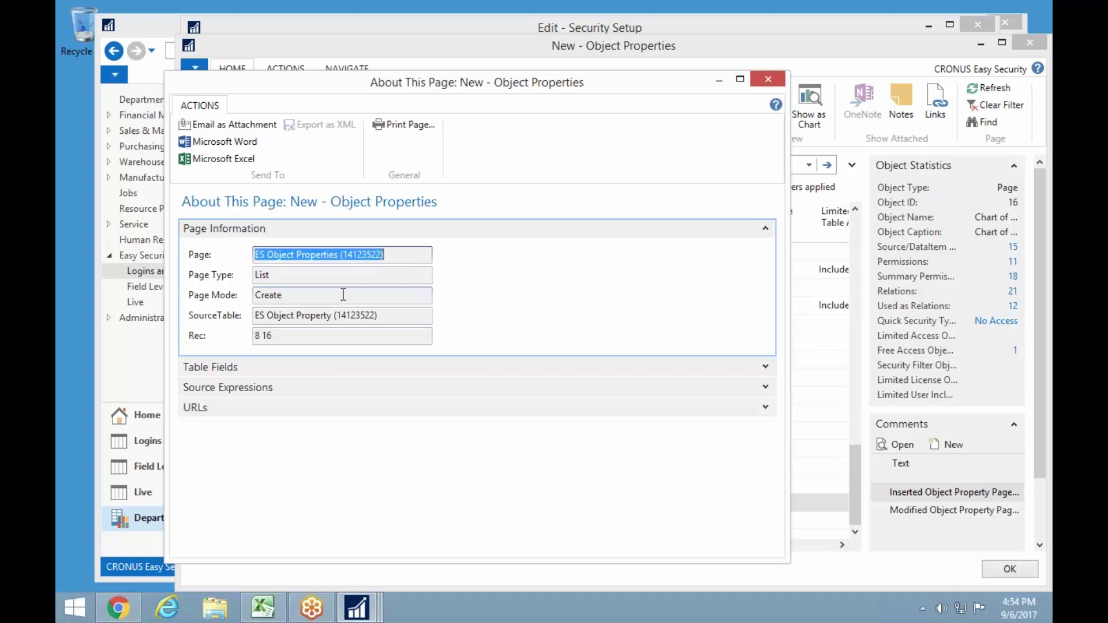
key("Escape")
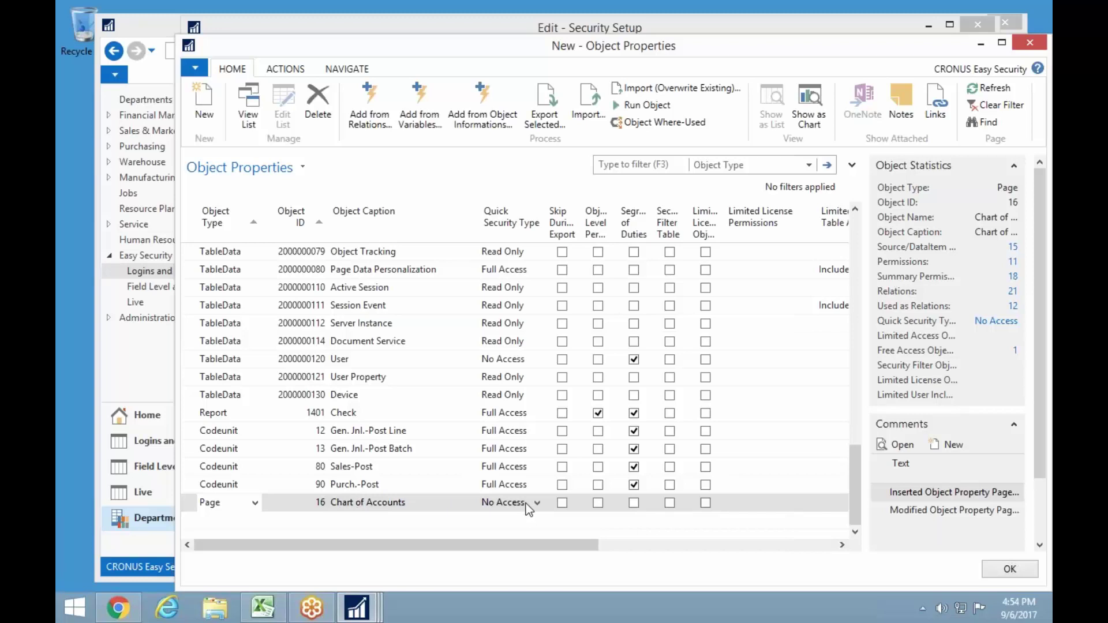
- Open the Relations list for adding objects from relations and filter its Object Type to Report and Page
left_click(373, 120)
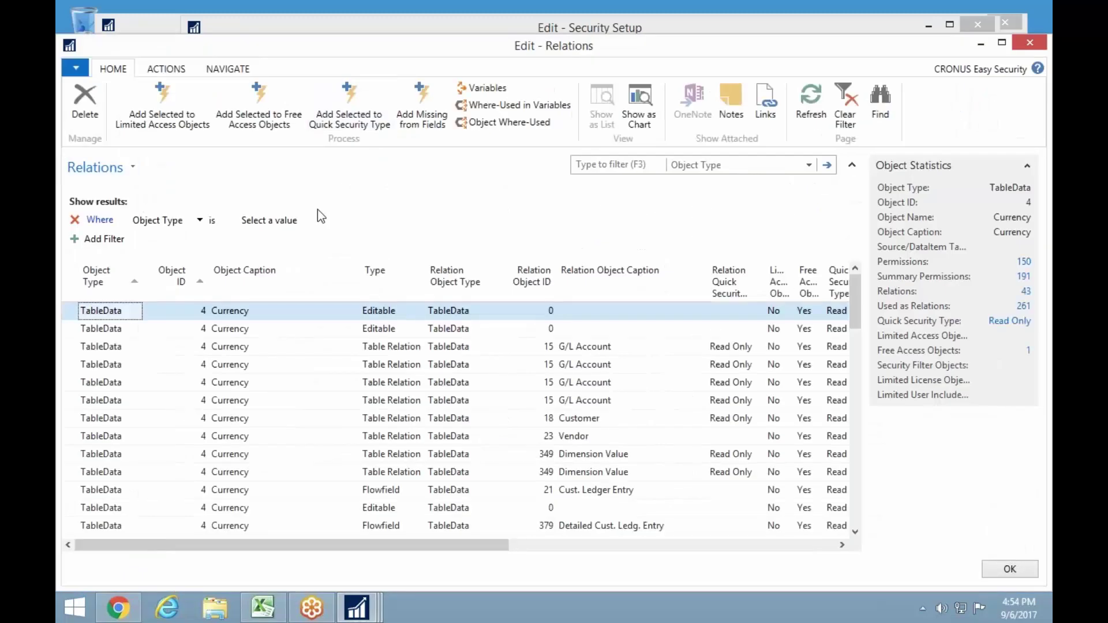
left_click(314, 221)
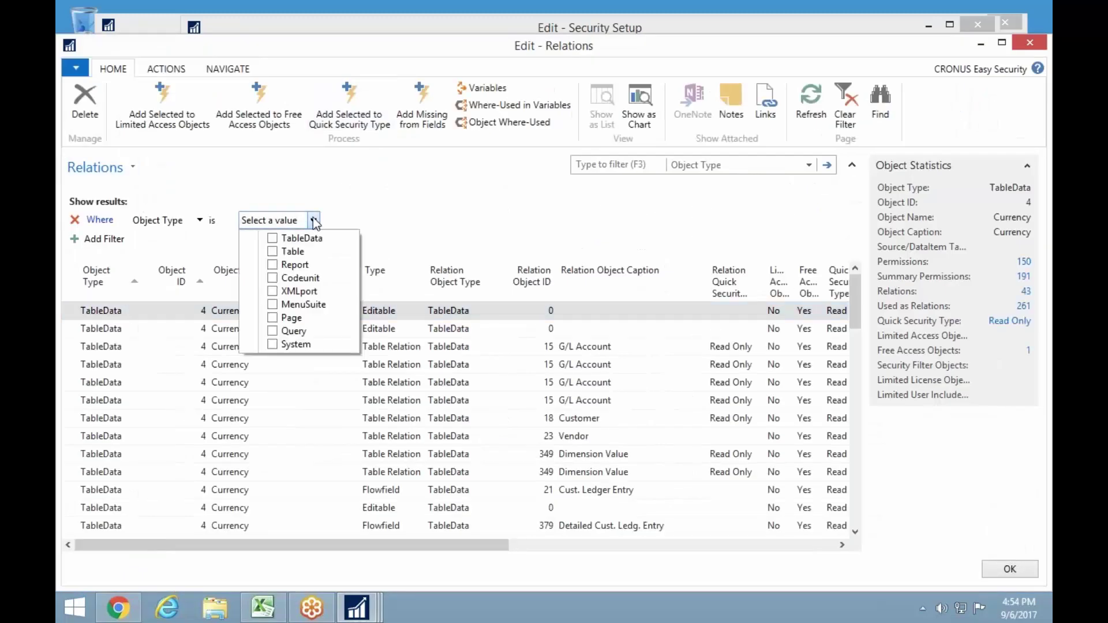
left_click(272, 265)
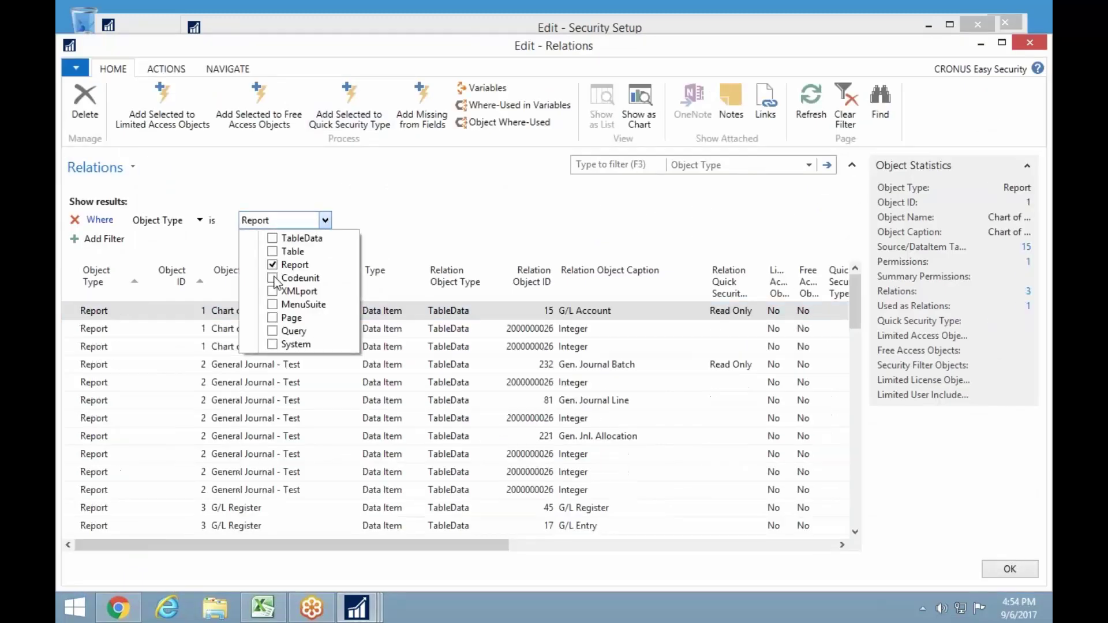
left_click(272, 318)
left_click(412, 237)
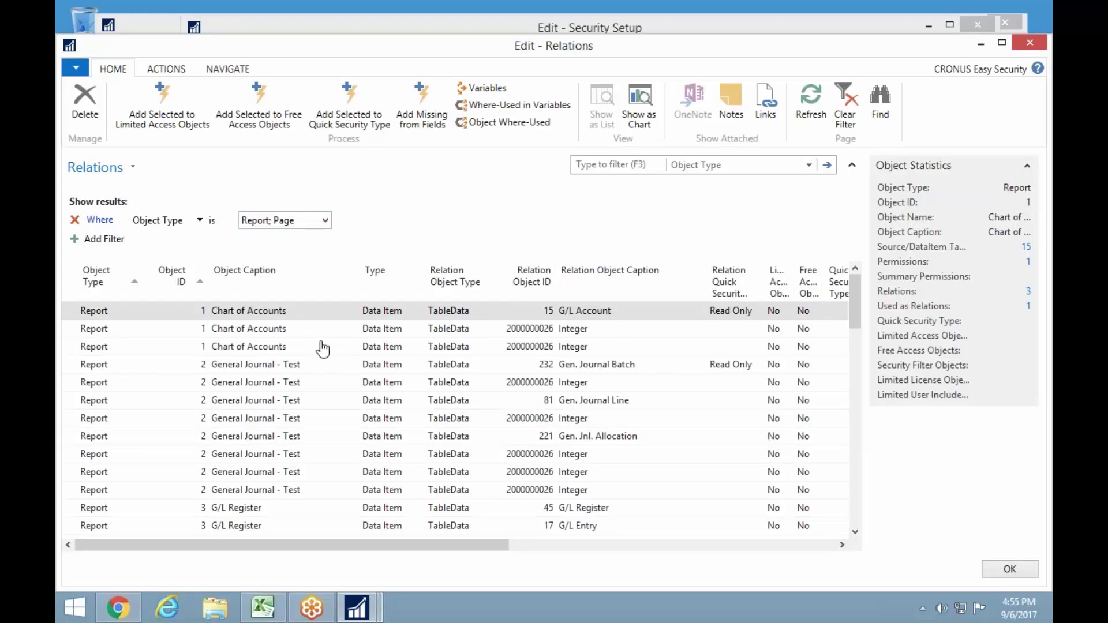
scroll(565, 508, "down", 5)
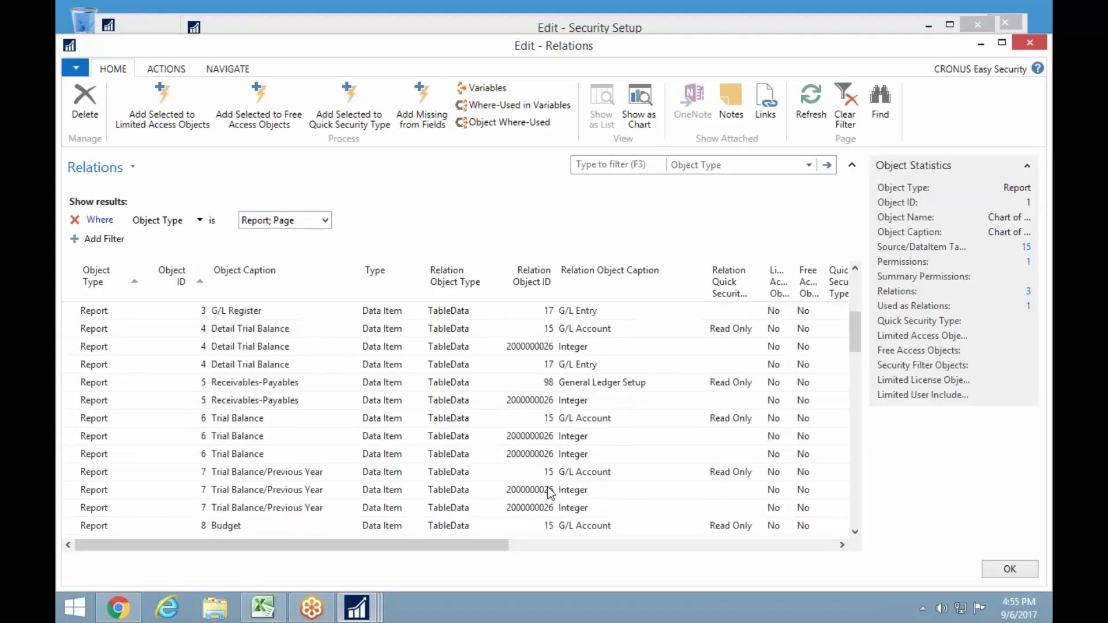
scroll(508, 485, "up", 2)
scroll(507, 485, "up", 3)
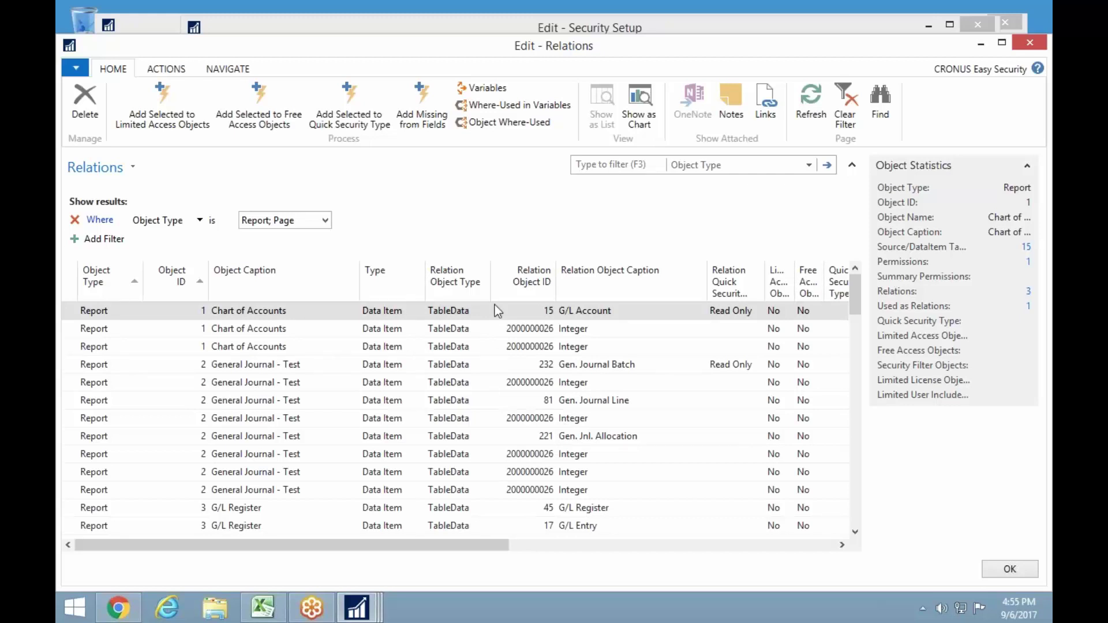
- Apply the predefined Financial Management filter to the Relations list
left_click(167, 72)
left_click(299, 111)
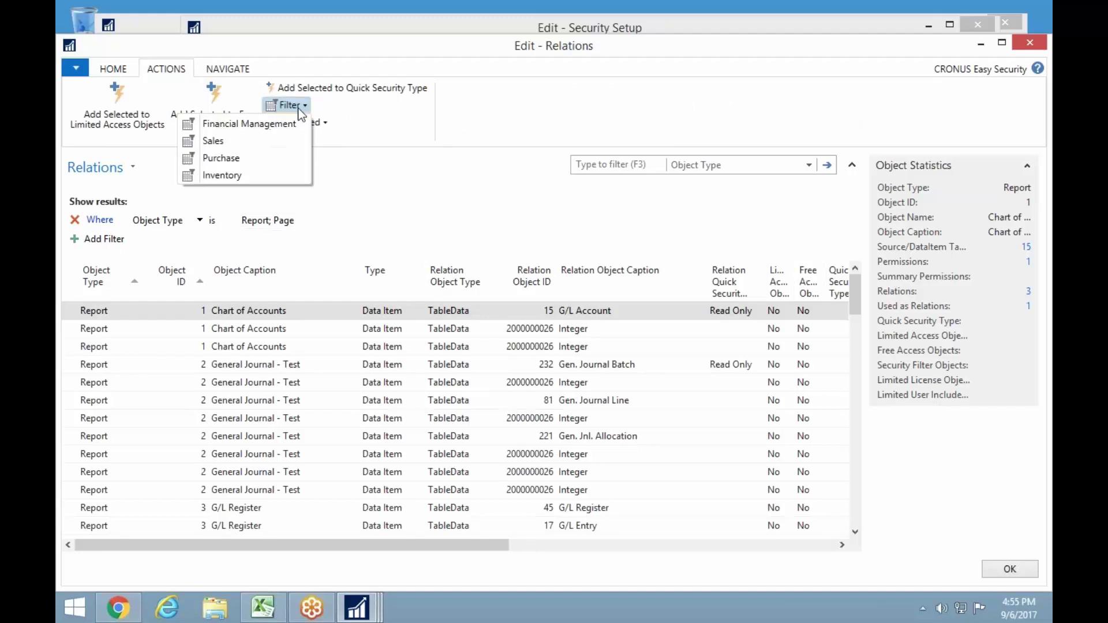
left_click(226, 126)
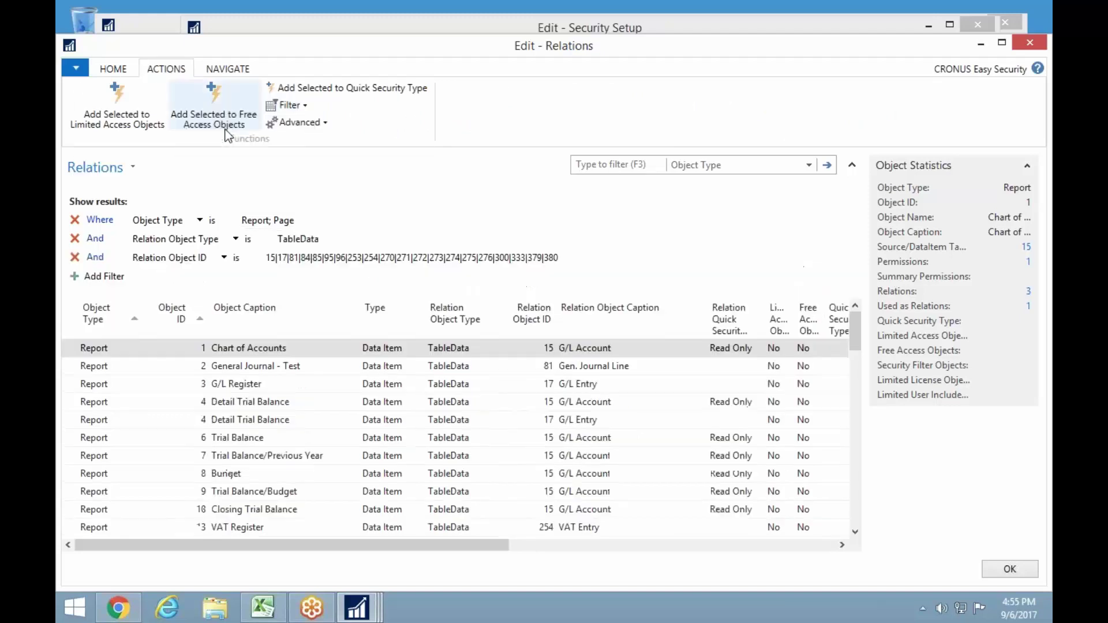
left_click(277, 259)
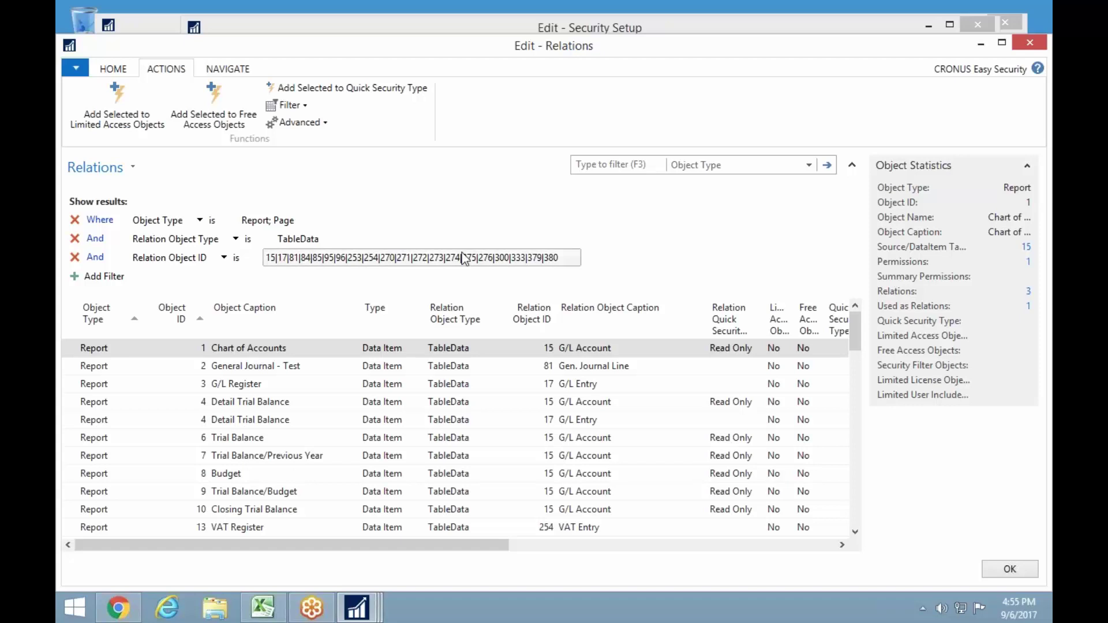
- Select all filtered report and page relations and add them to the Quick Security Type No Access
left_click(71, 324)
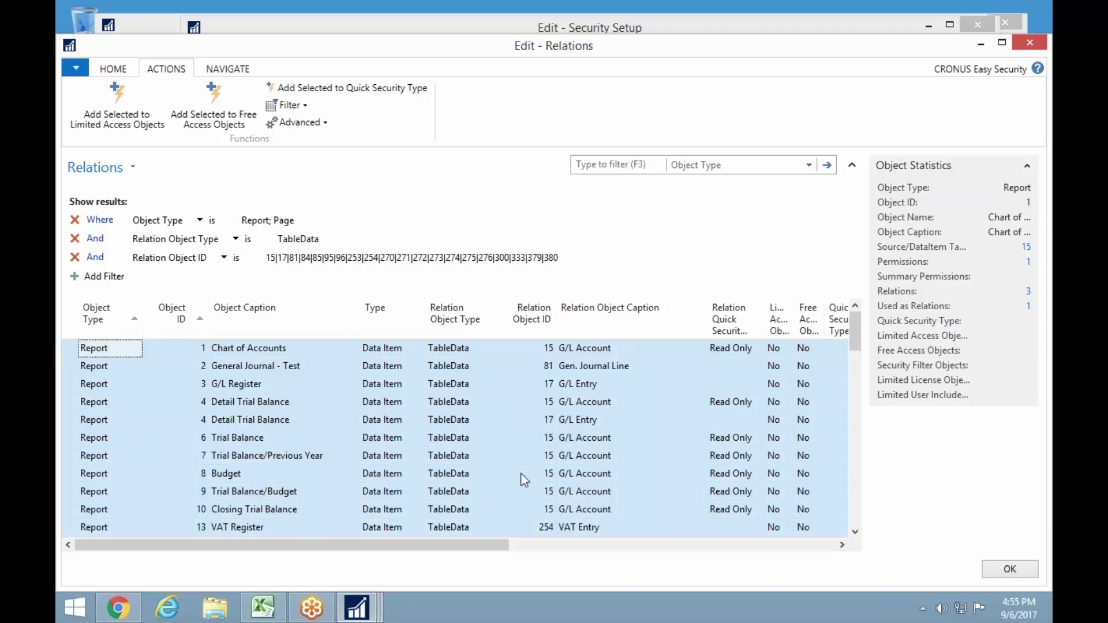
scroll(494, 493, "down", 15)
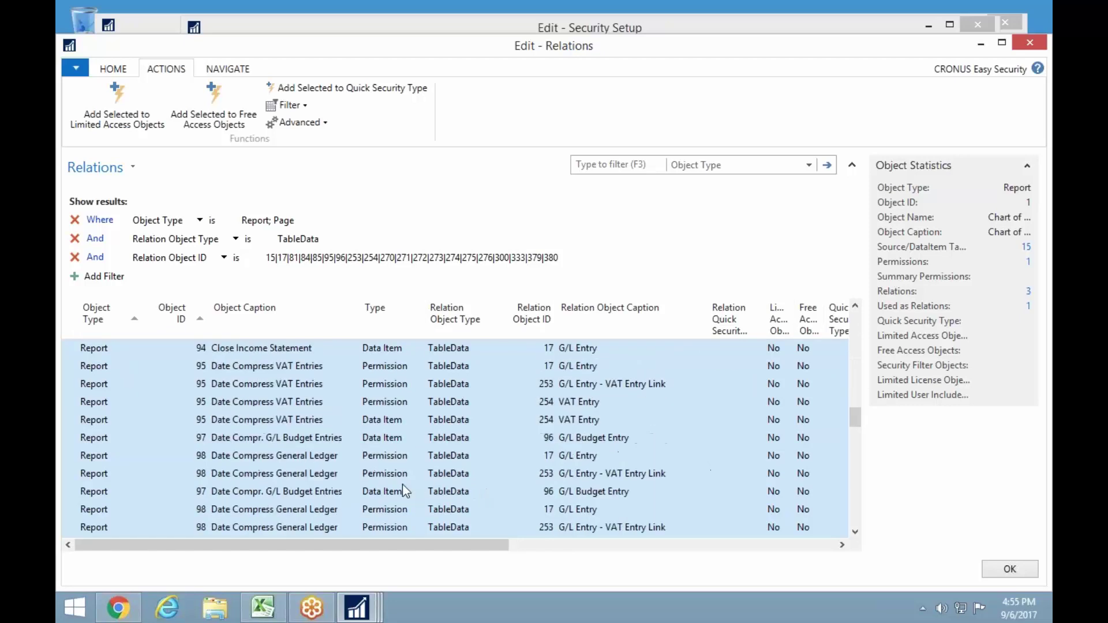
scroll(321, 487, "down", 10)
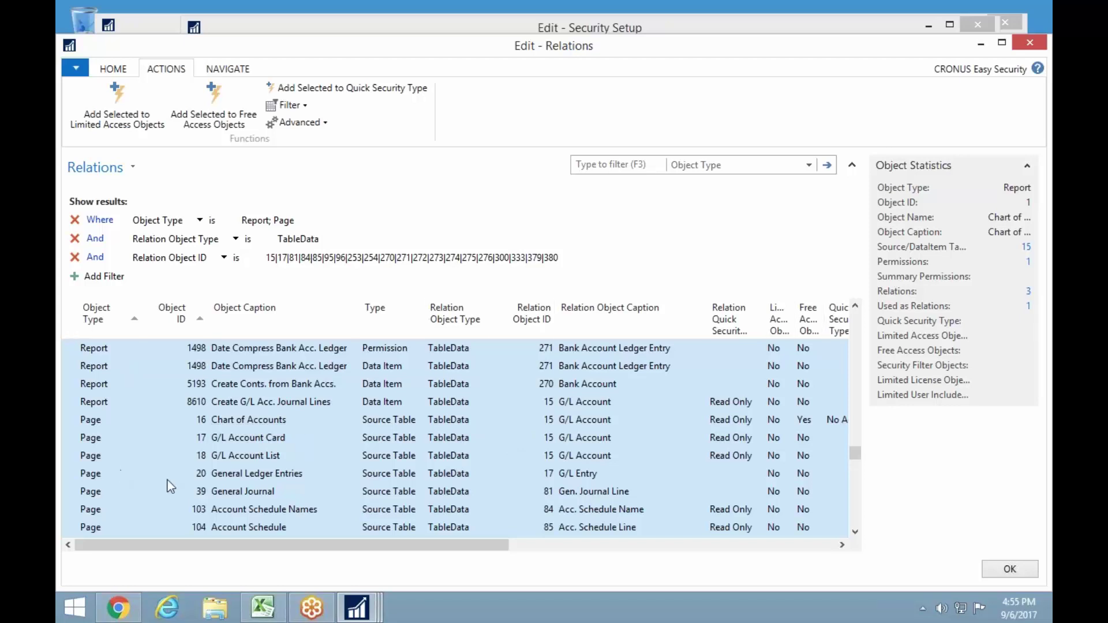
left_click(339, 92)
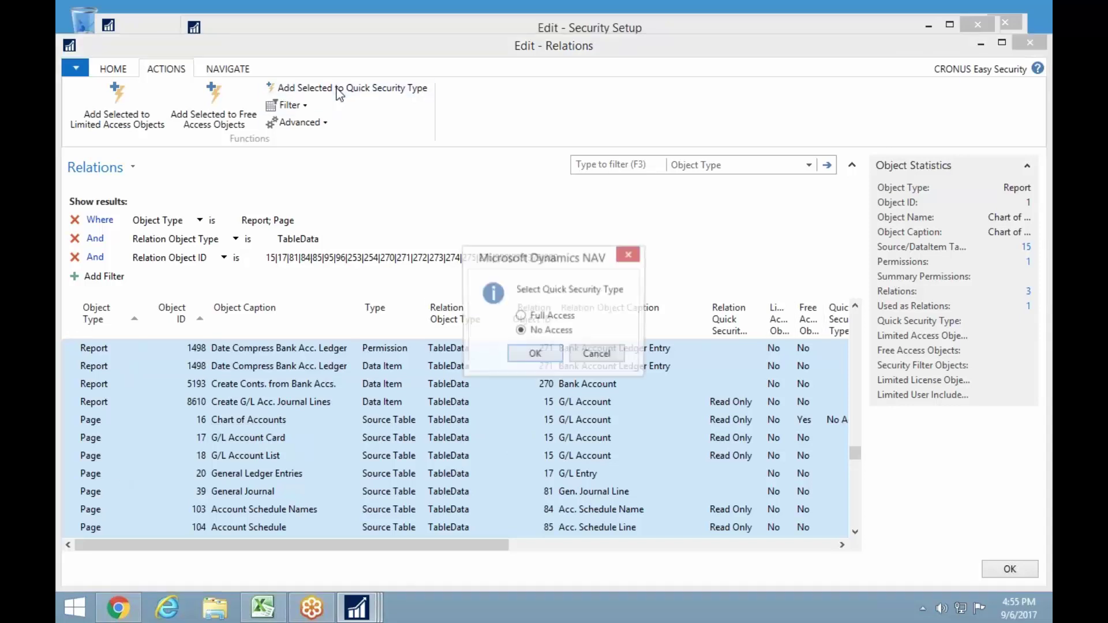
left_click(533, 355)
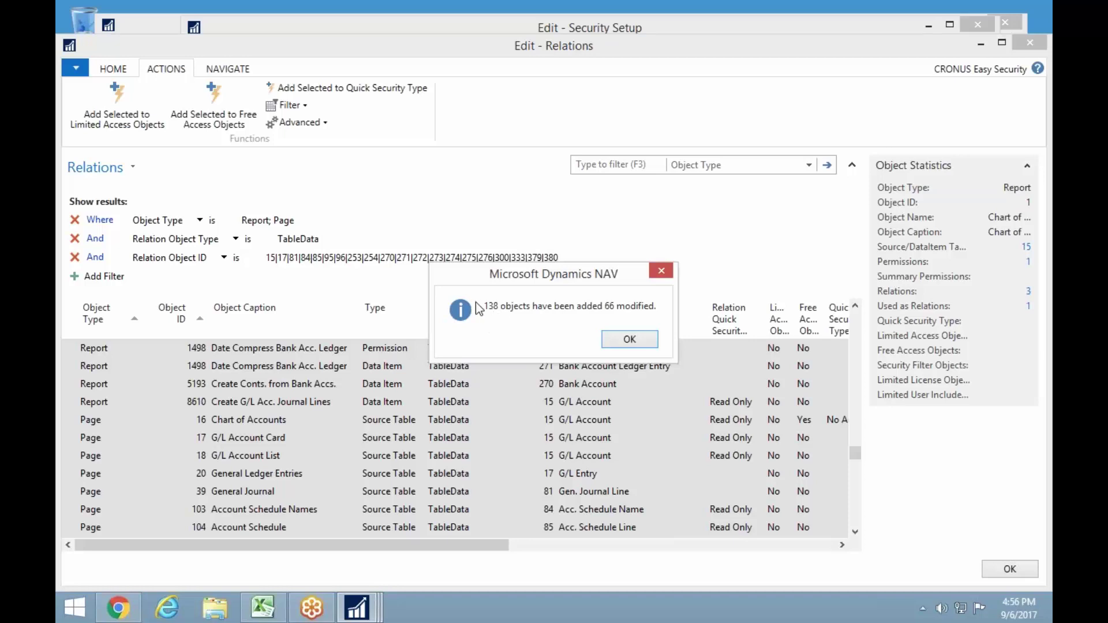
left_click(629, 339)
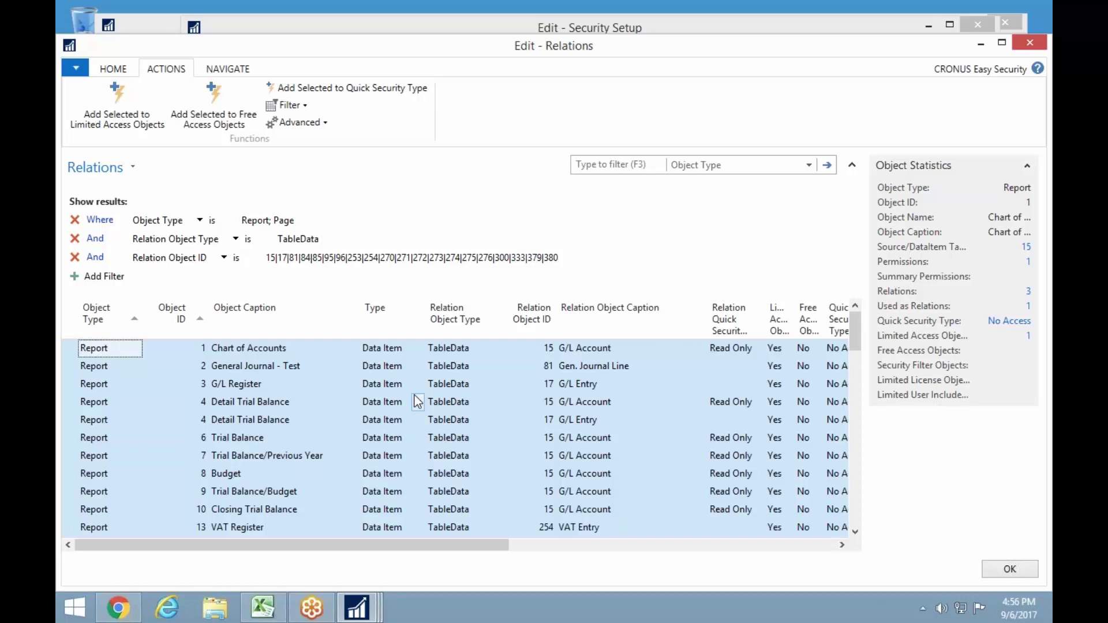
- Return to Object Properties and review the Quick Security Type of the added reports and pages, then close it
key("Escape")
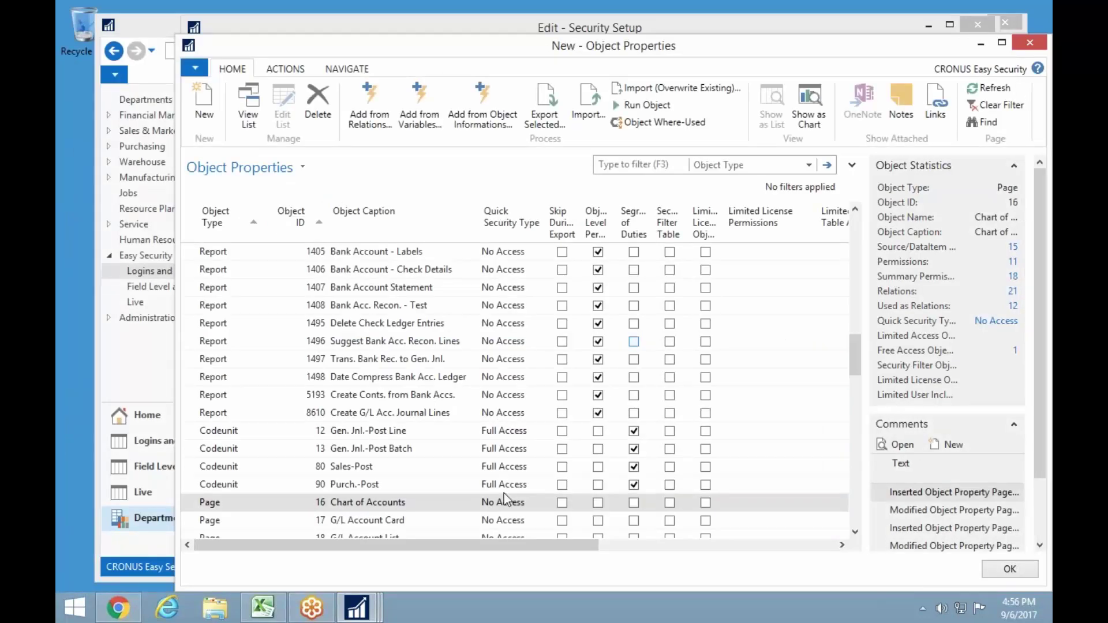
scroll(505, 491, "down", 4)
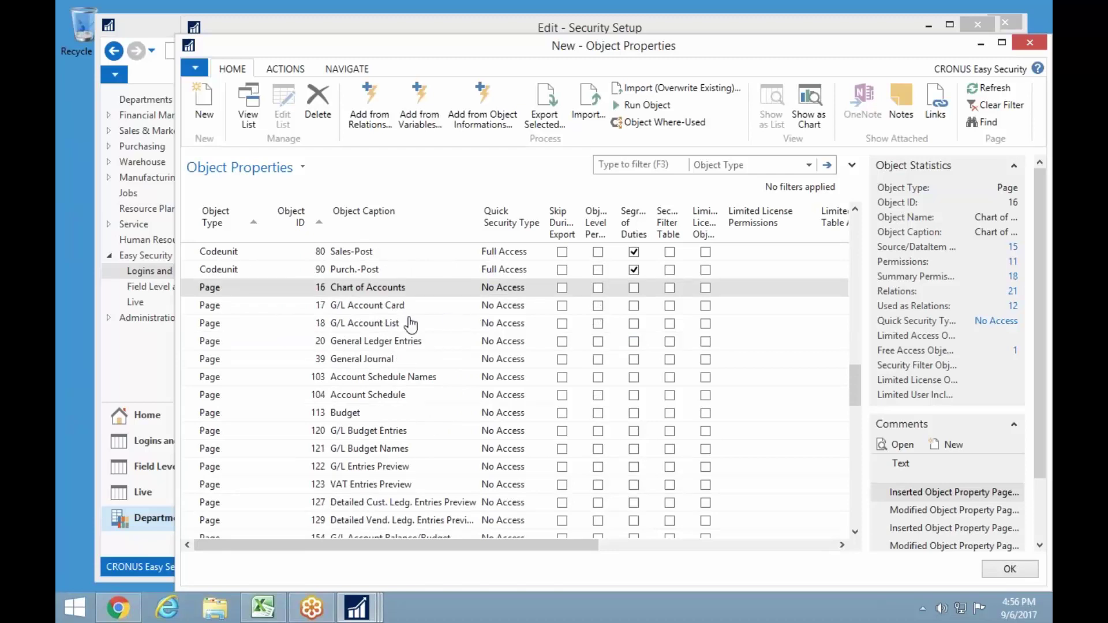
scroll(410, 325, "up", 15)
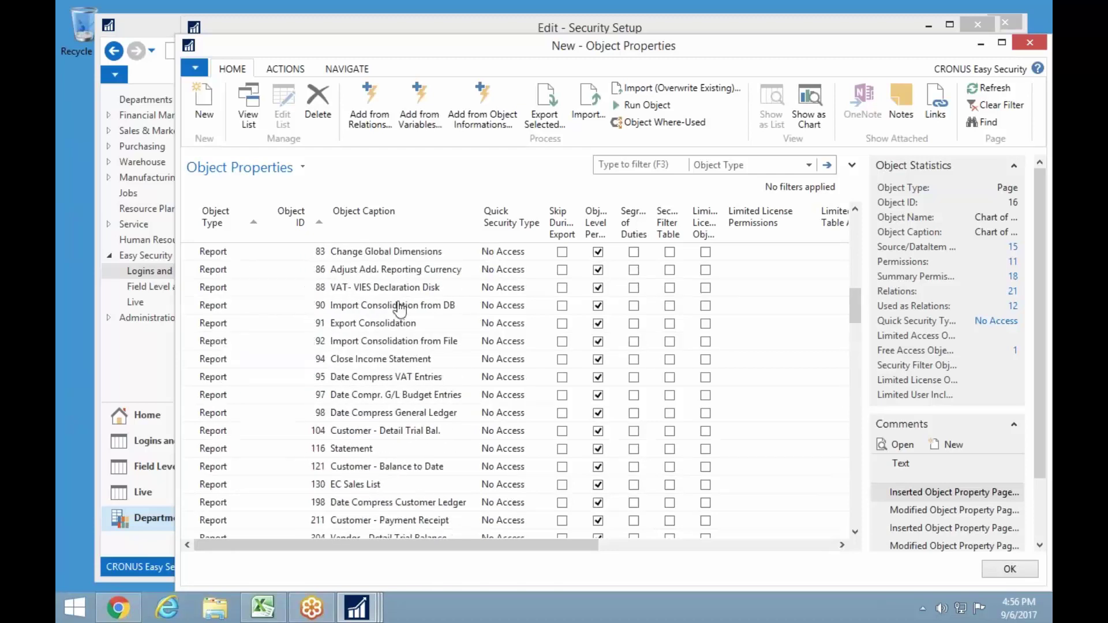
key("Escape")
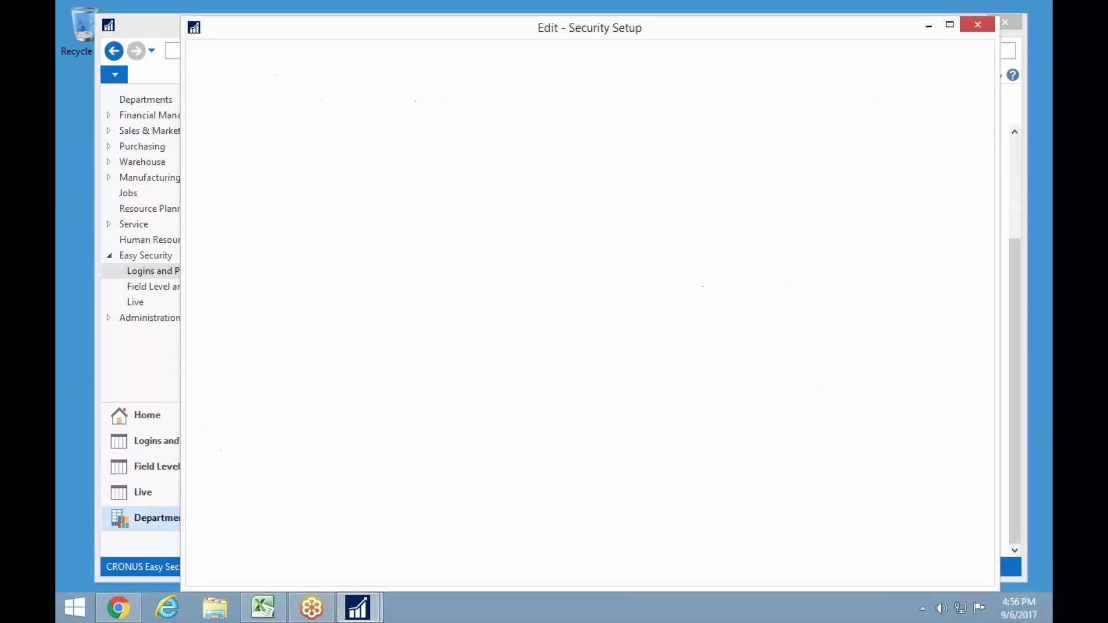
- Close Security Setup and open the Logins list from Logins and Permissions
key("Escape")
scroll(415, 289, "up", 3)
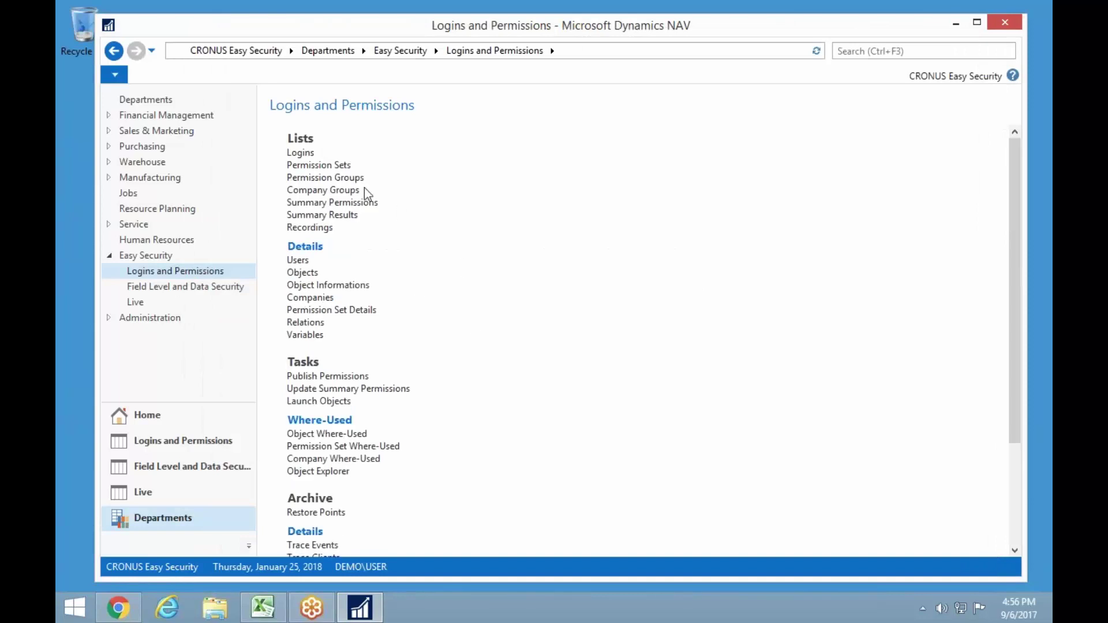
left_click(299, 153)
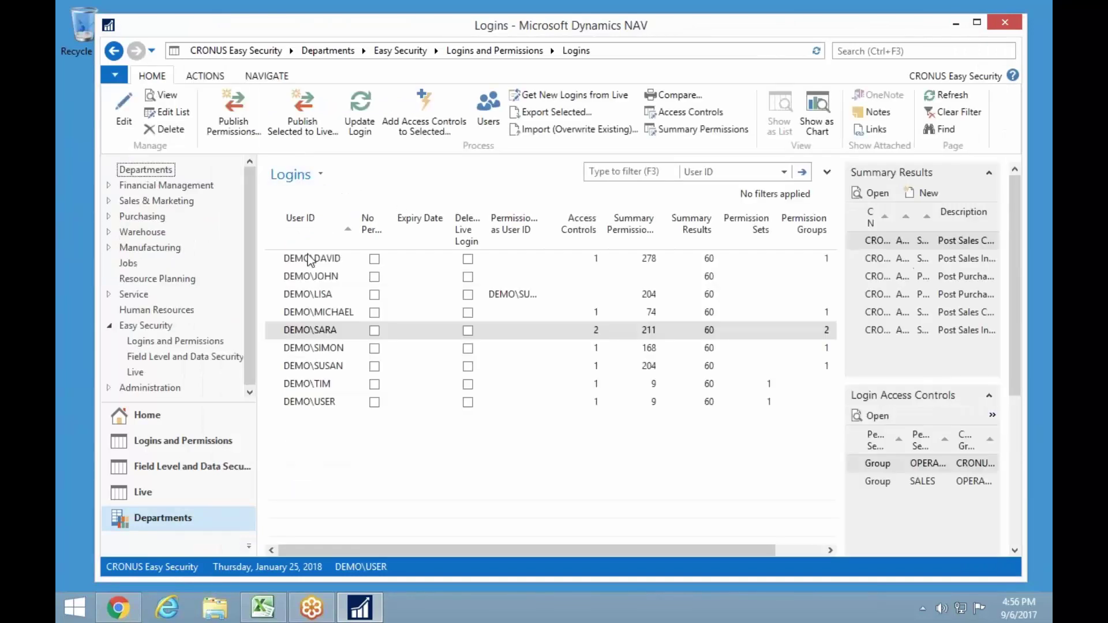
- Open the first login's card and view the permission group ES_DATA_QUICKSEC assigned in its Login Access Controls
double_click(295, 260)
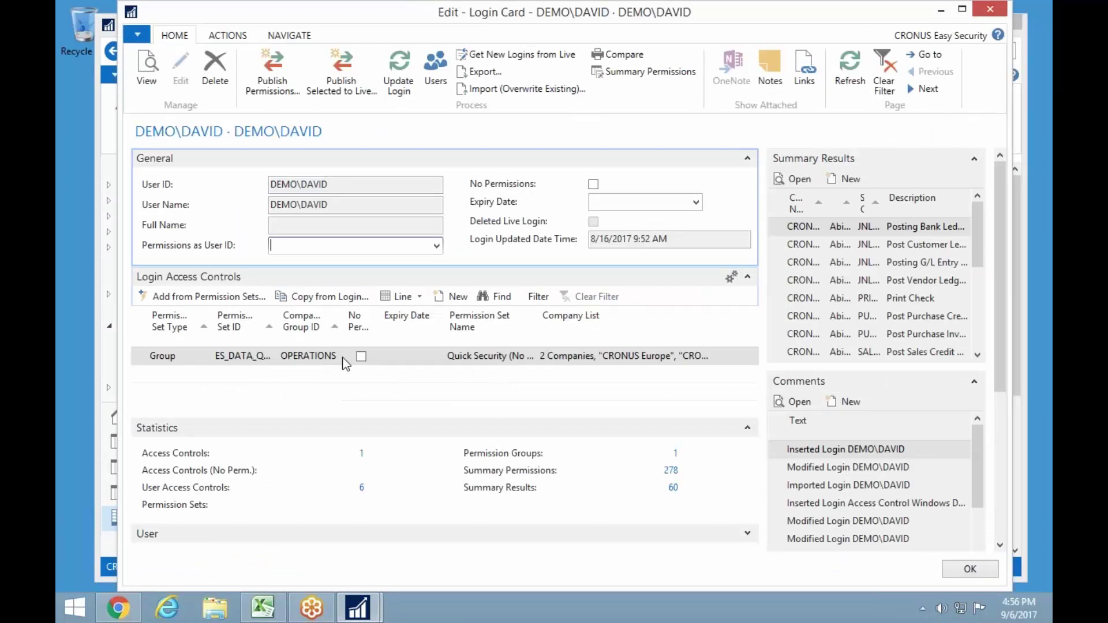
left_click(265, 359)
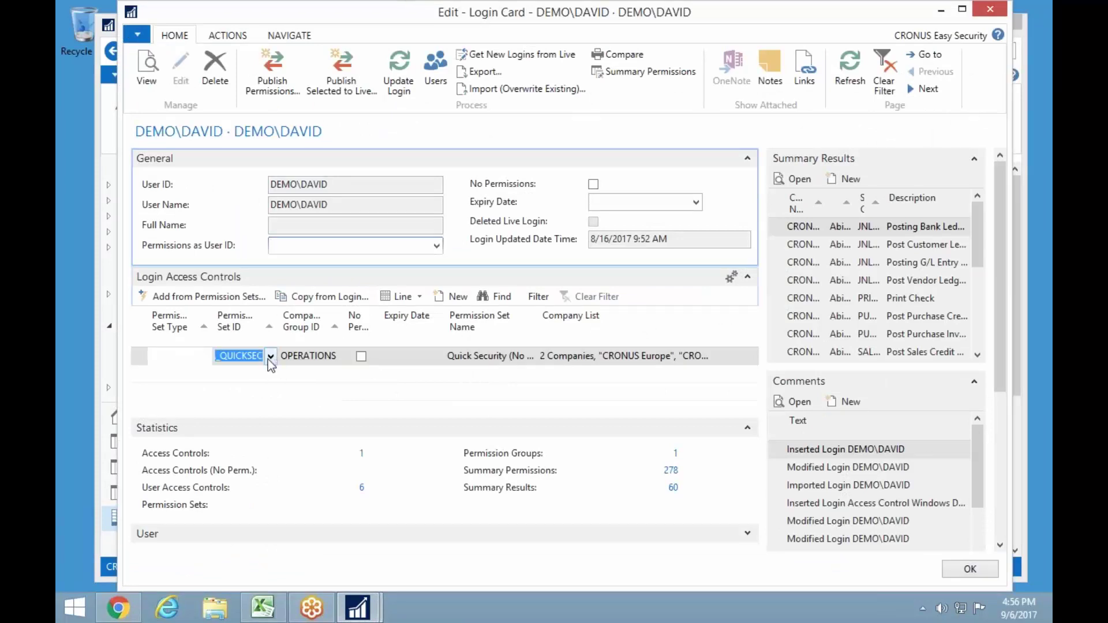
left_click(269, 357)
left_click(269, 536)
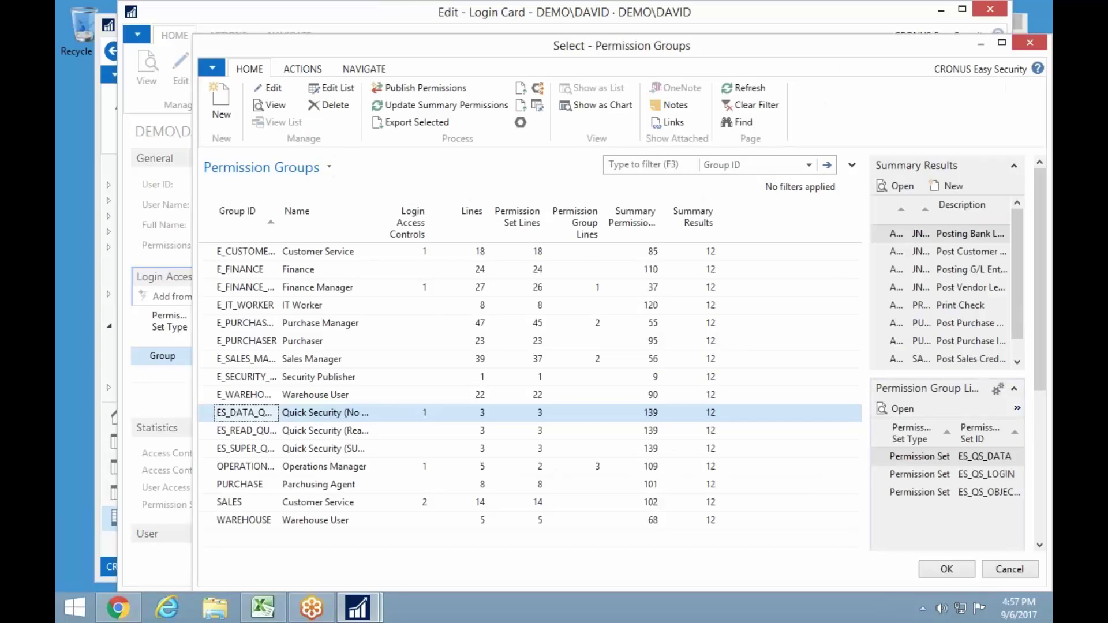
left_click(275, 105)
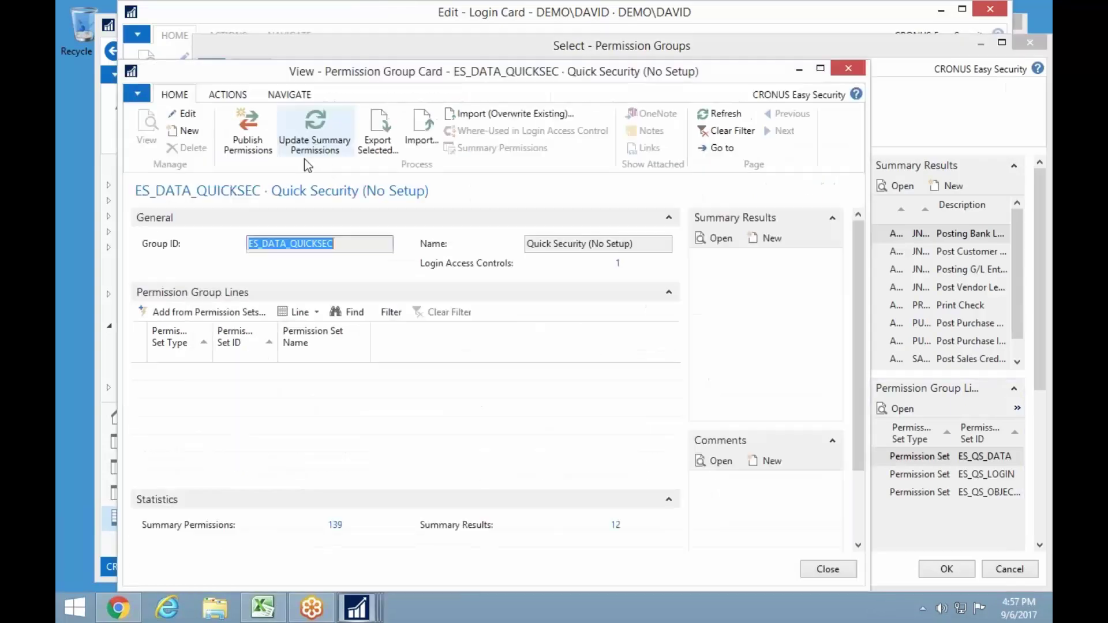
- Review the permission set lines of the Quick Security (No Setup) group, then return to the login card
left_click(172, 391)
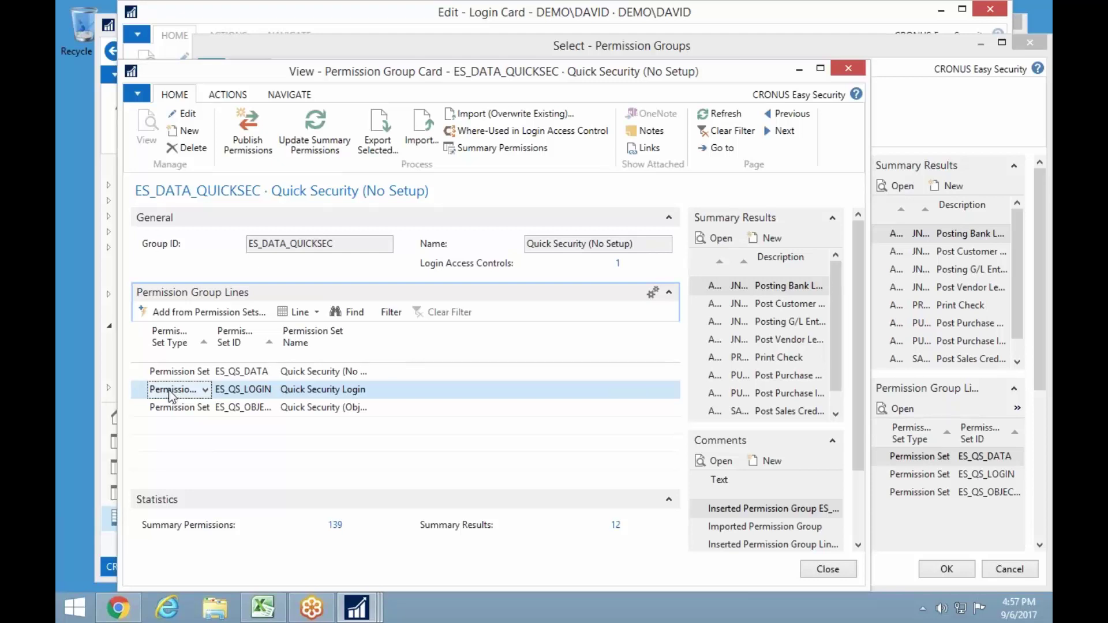
left_click(170, 410)
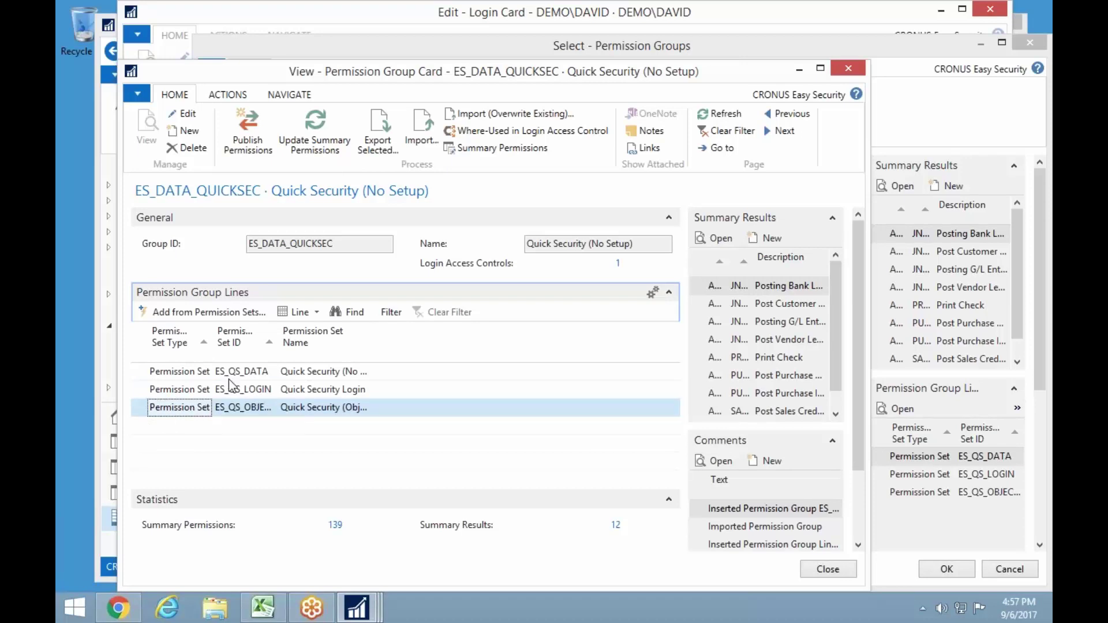
left_click(195, 373)
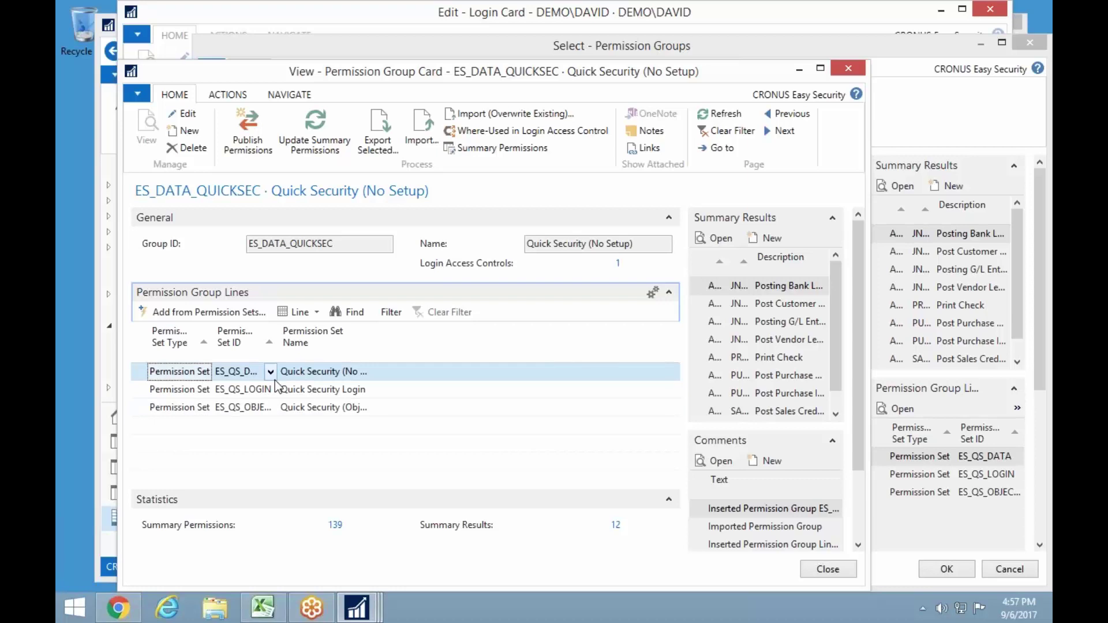
key("Escape")
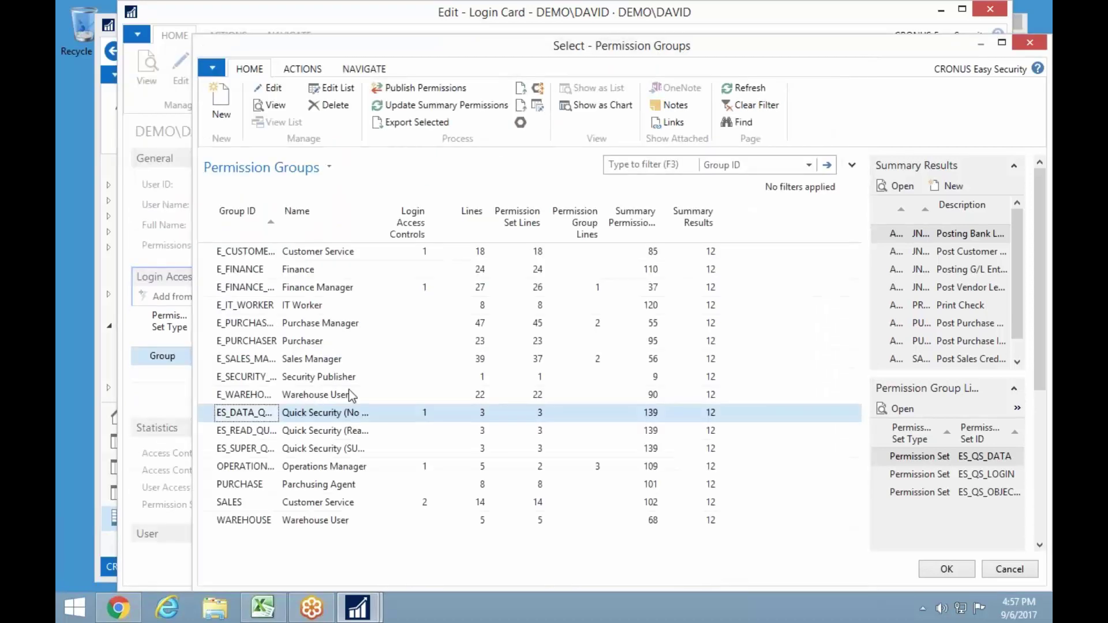
key("Escape")
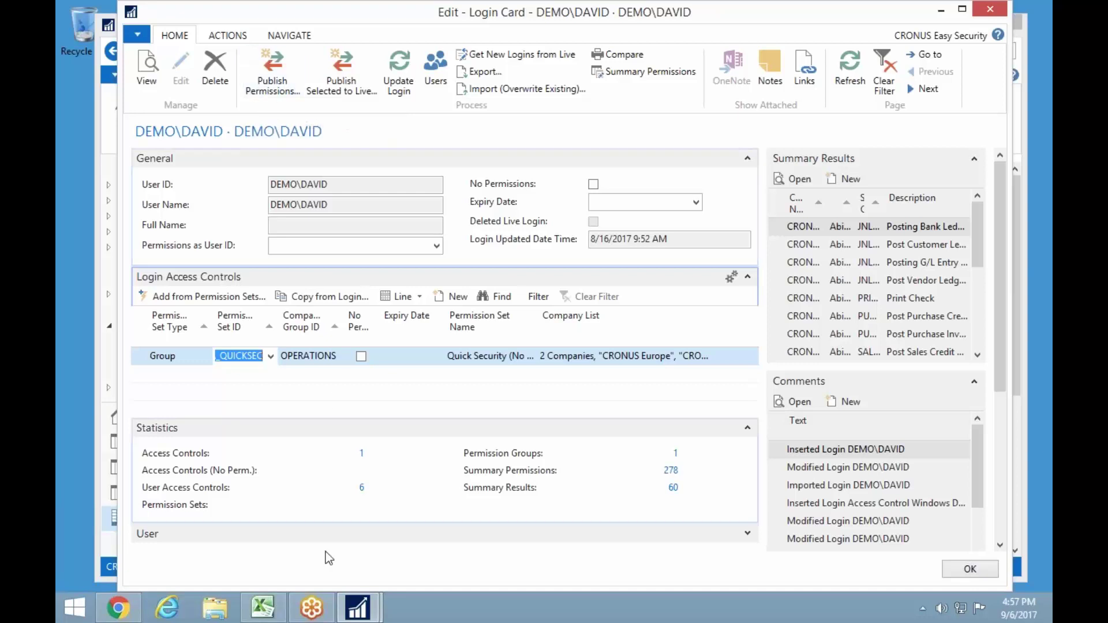
- Launch another Dynamics NAV 2017 session as a different user with the reviewed login's user name and password, and reposition its window
mouse_move(361, 613)
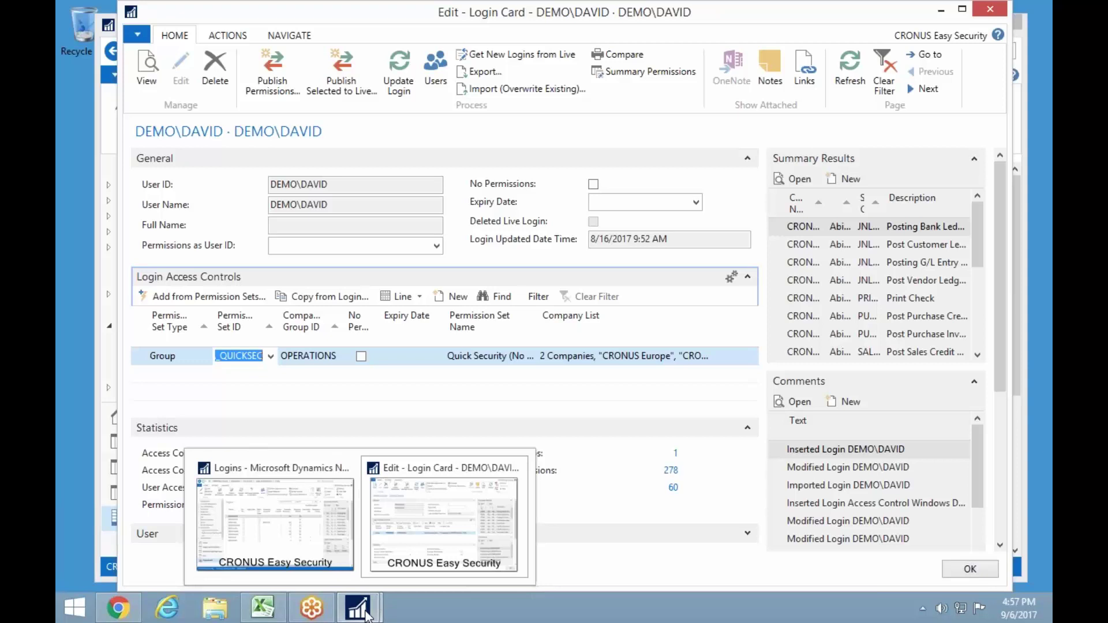
right_click(361, 616)
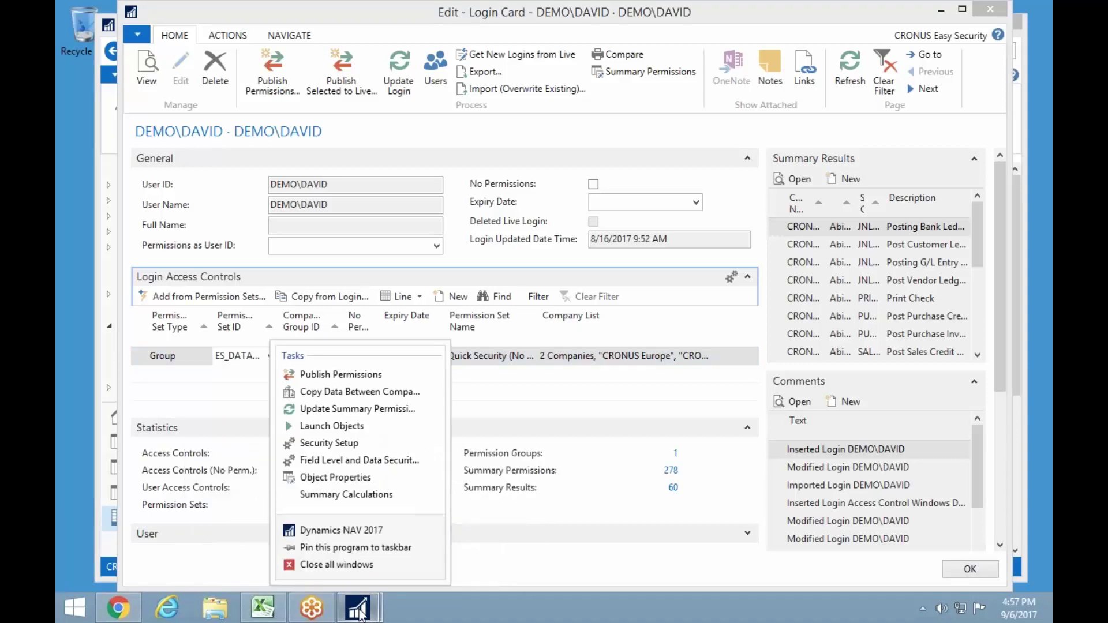
right_click(359, 534)
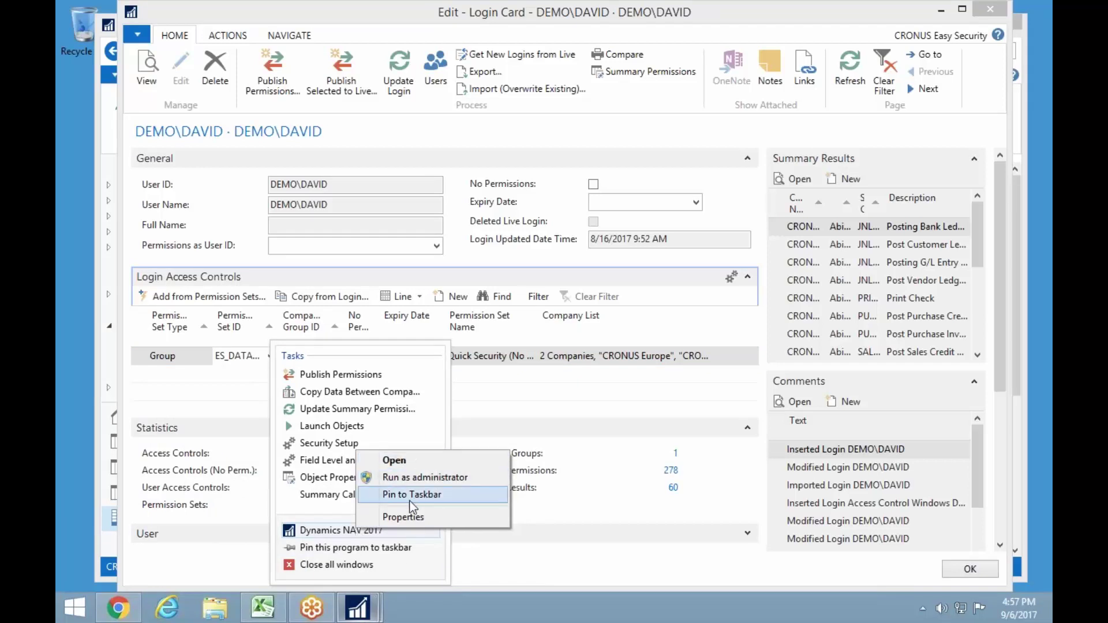
right_click(326, 532, "shift")
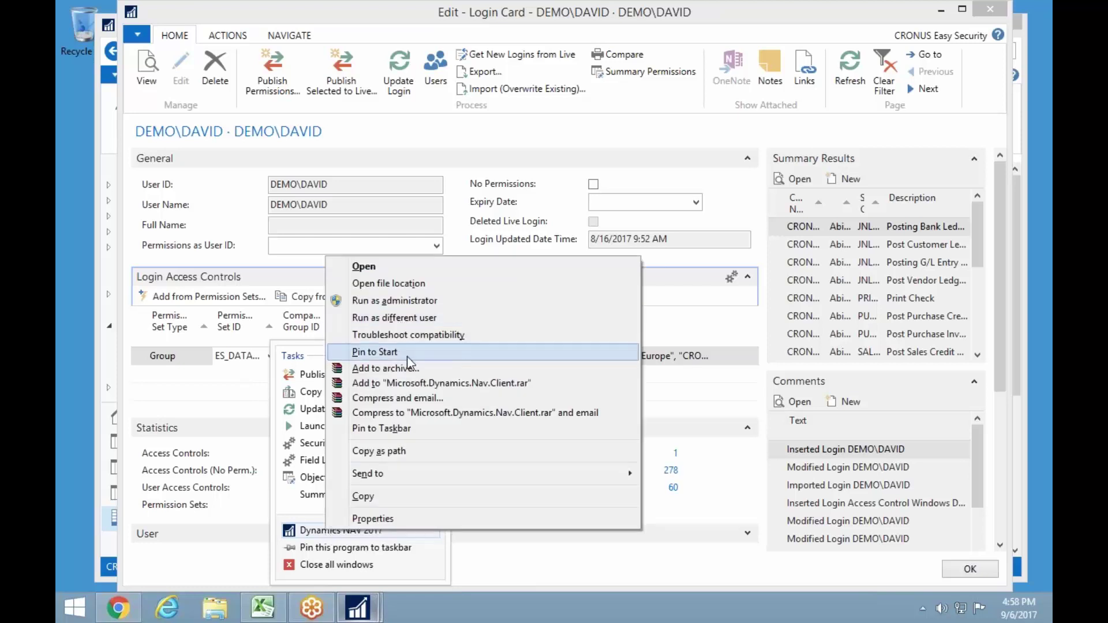
left_click(399, 319)
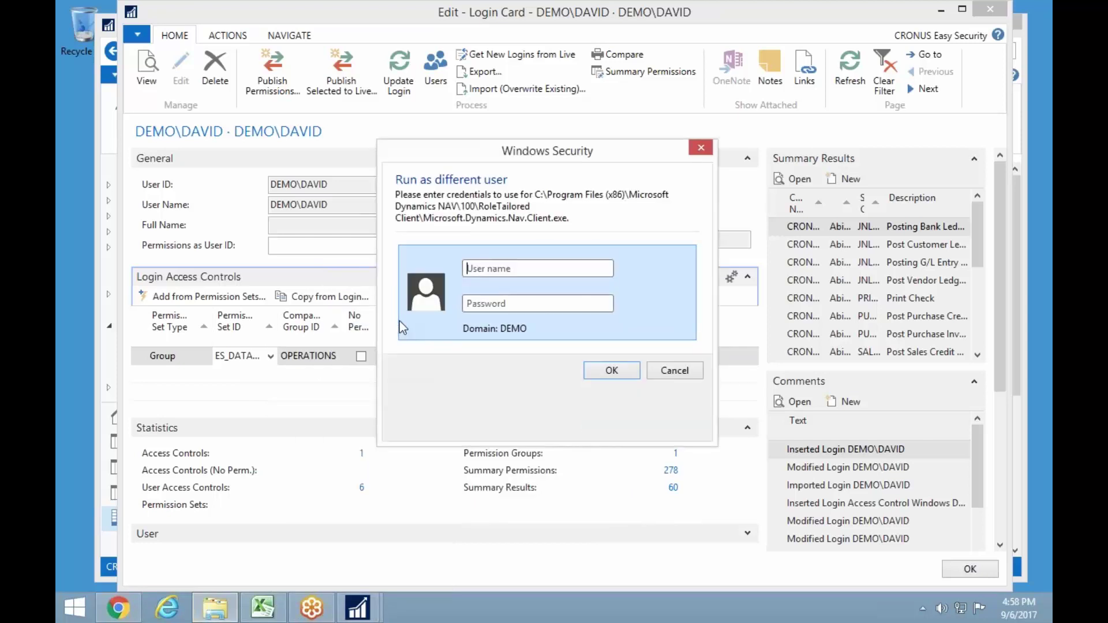
type("david")
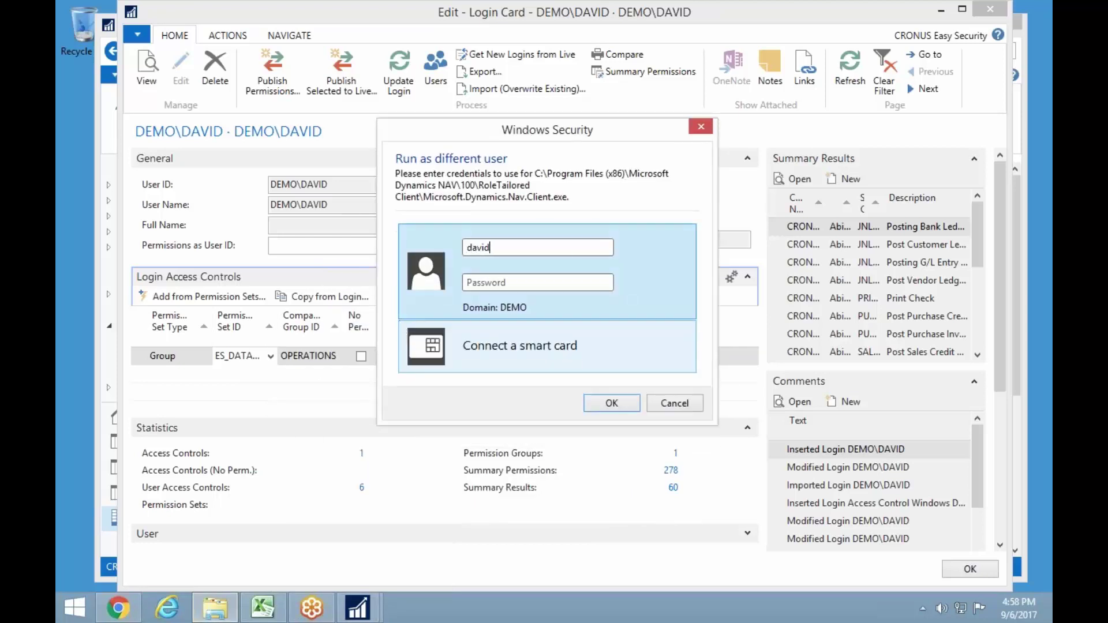
key("Tab")
type("••••••••••")
key("Return")
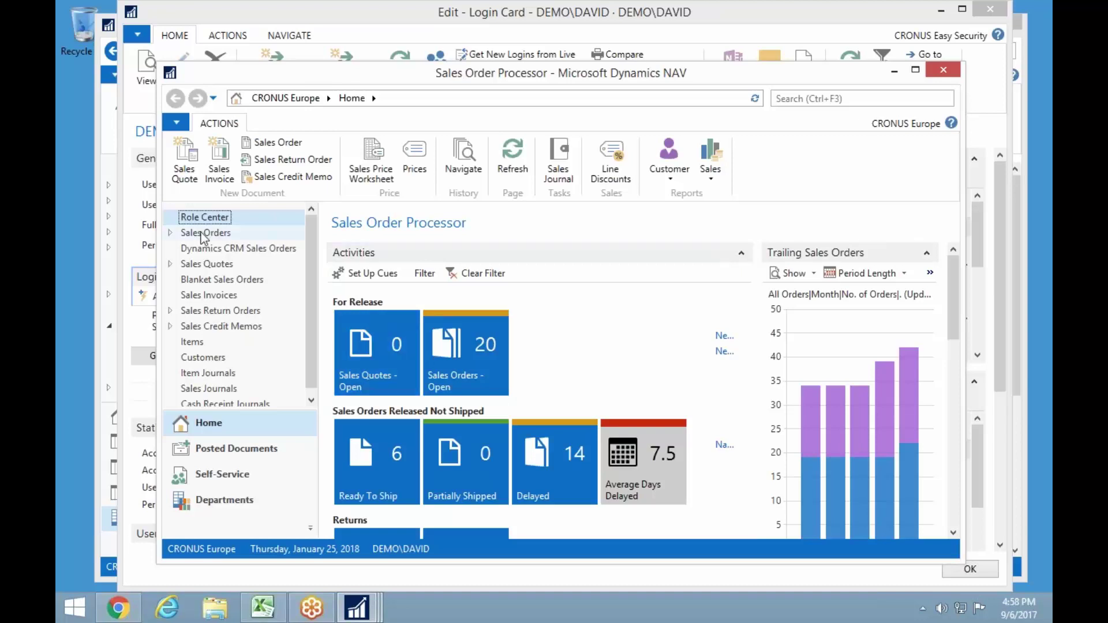
left_click_drag(523, 76, 548, 52)
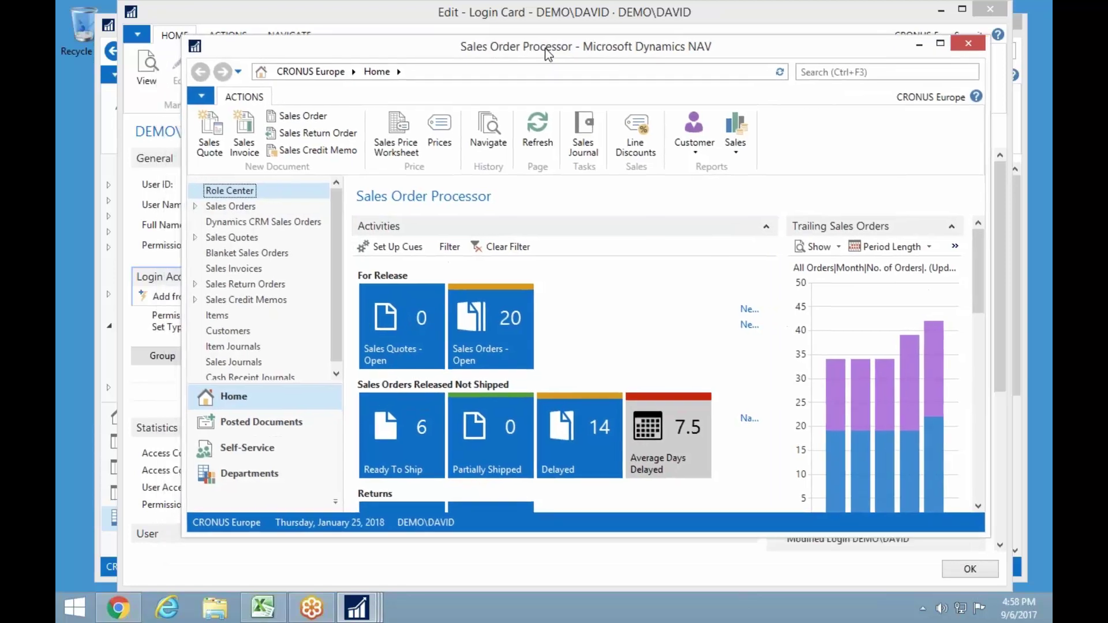
- Open the customer card of The Cannon Group PLC and fill in a suite number as Address 2
left_click(240, 331)
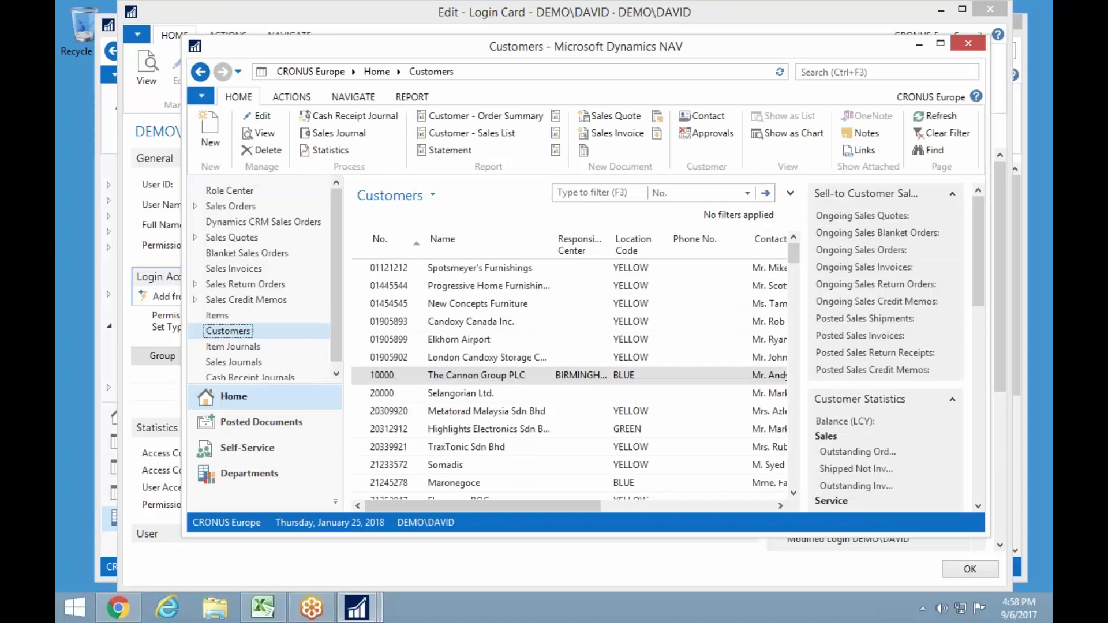
left_click(412, 381)
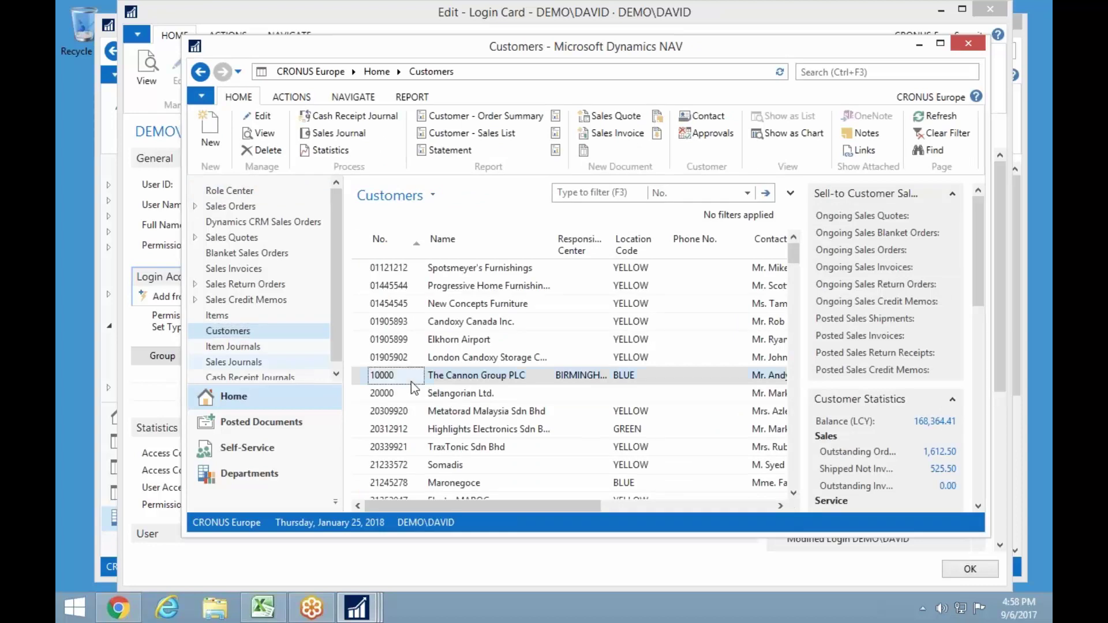
double_click(411, 382)
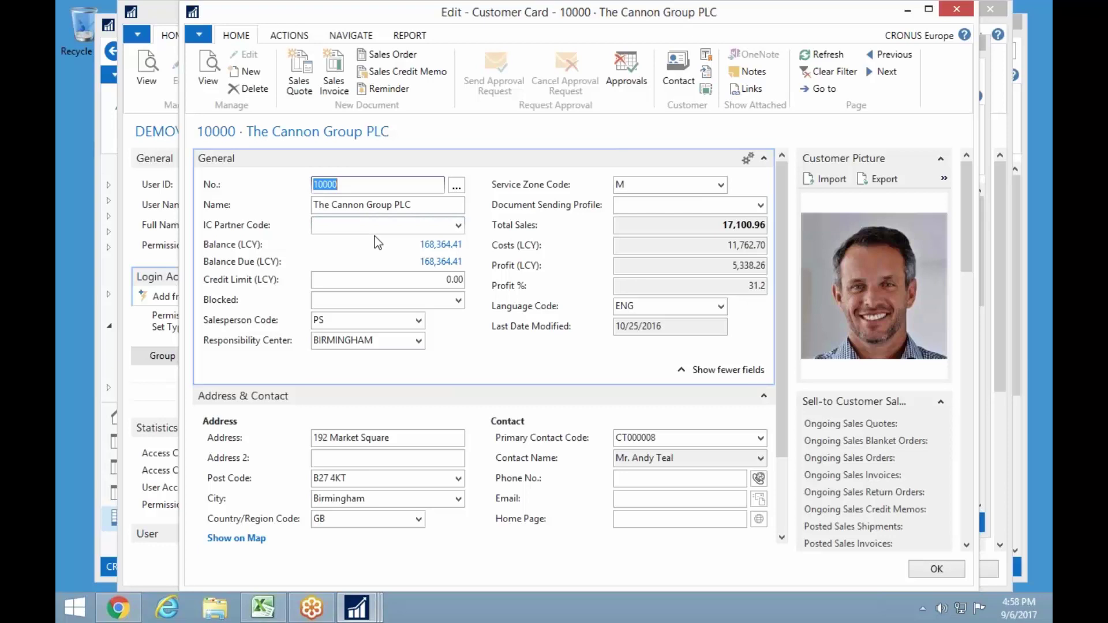
left_click(353, 457)
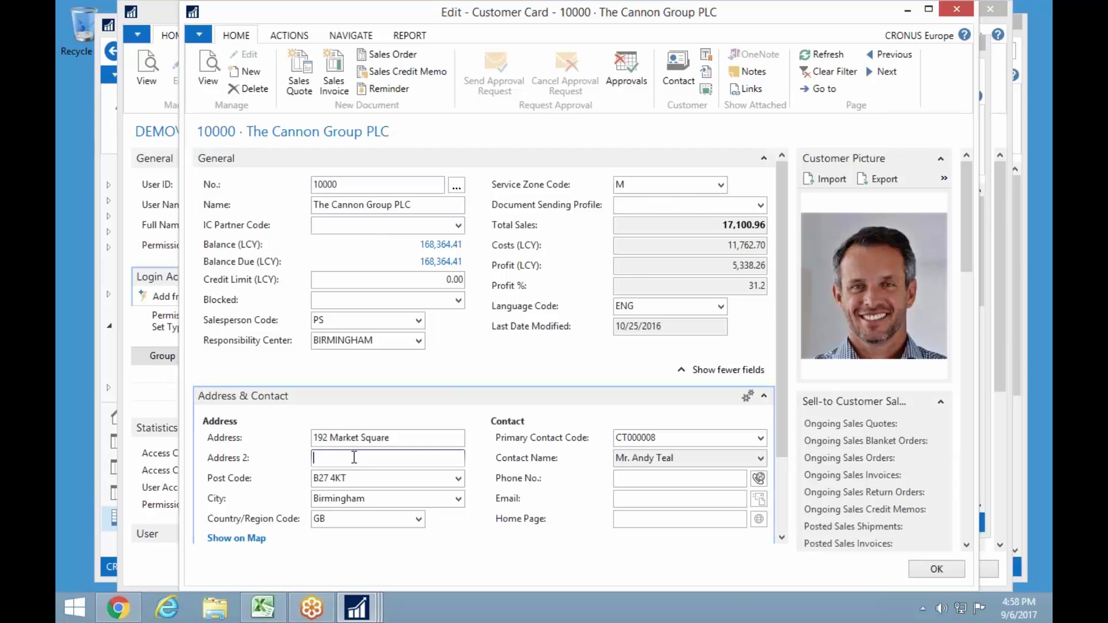
type("Suite 120")
key("Tab")
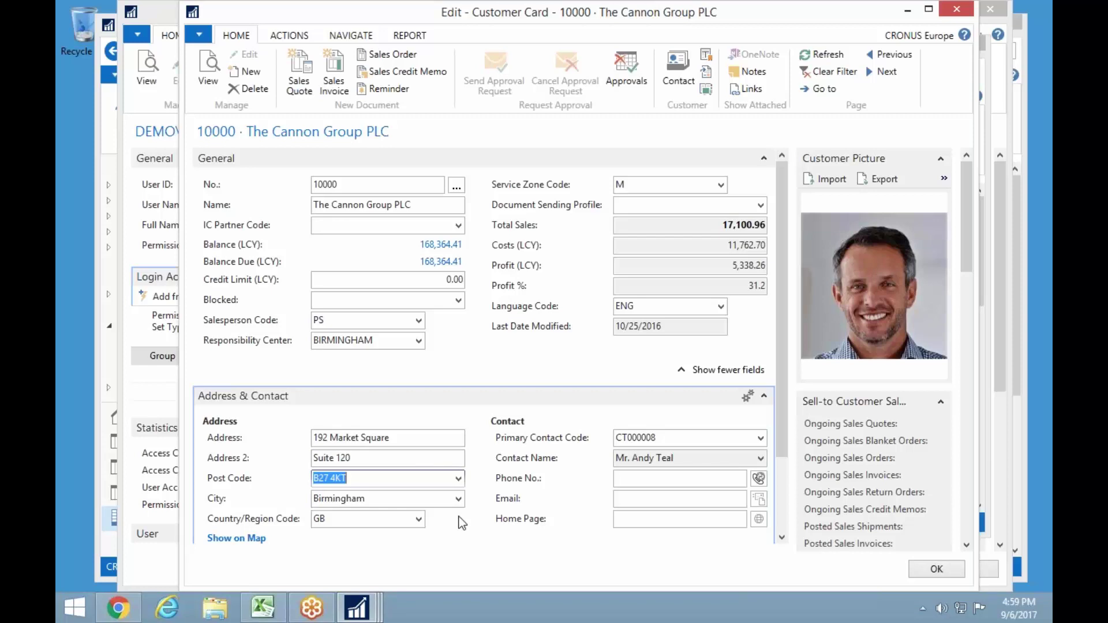
- Try to create a new salesperson with code PER from the customer's Salesperson Code lookup, then discard the entry
left_click(418, 320)
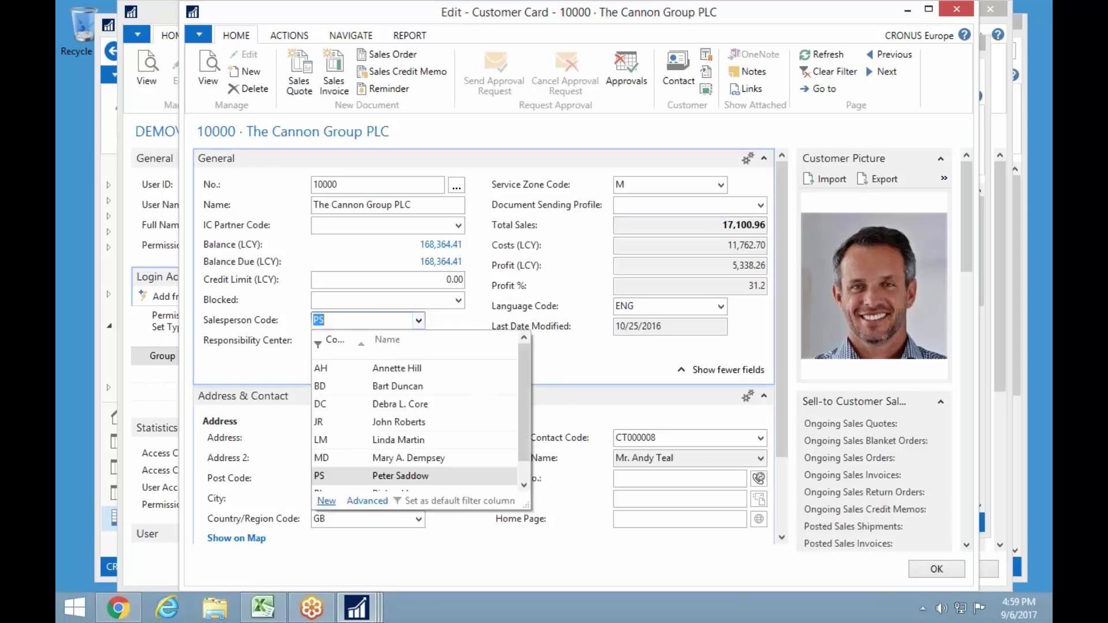
left_click(327, 500)
type("per")
key("Tab")
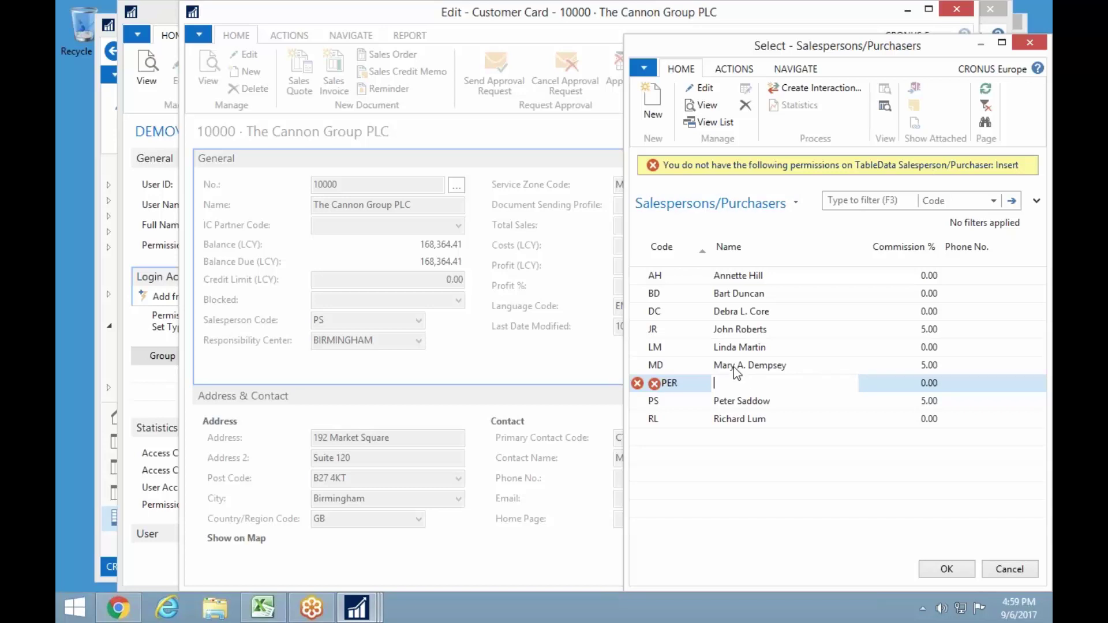
key("Escape")
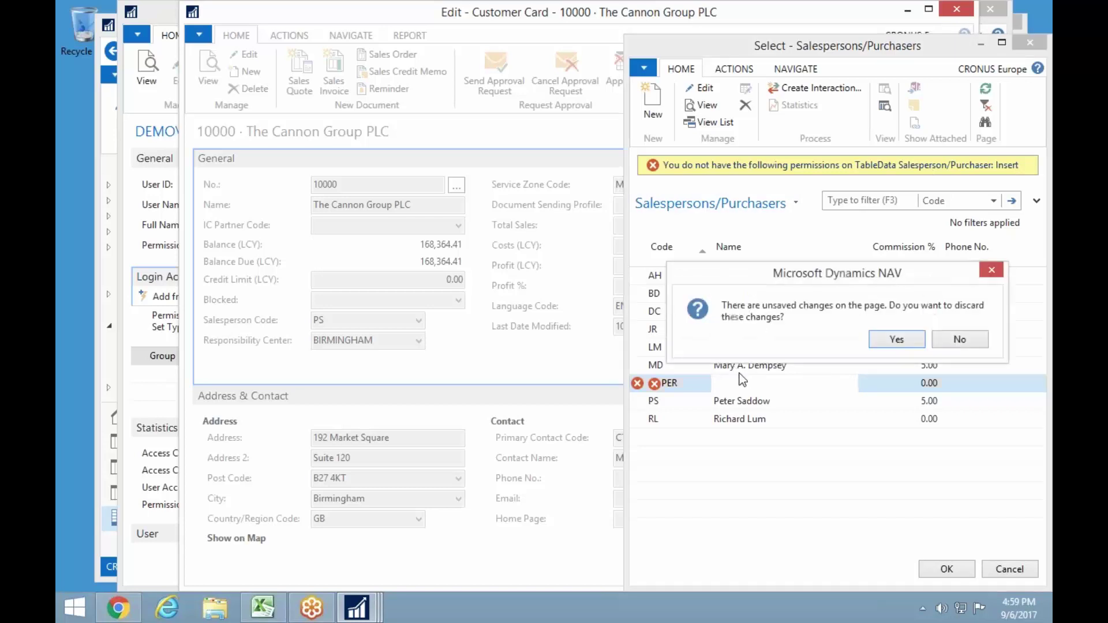
left_click(905, 337)
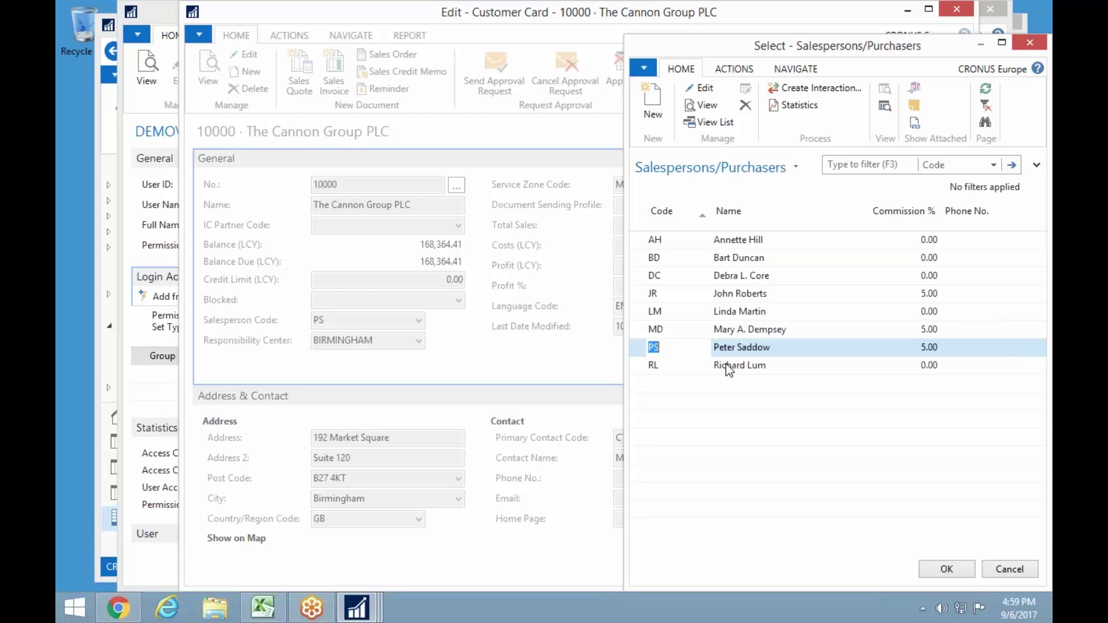
key("Return")
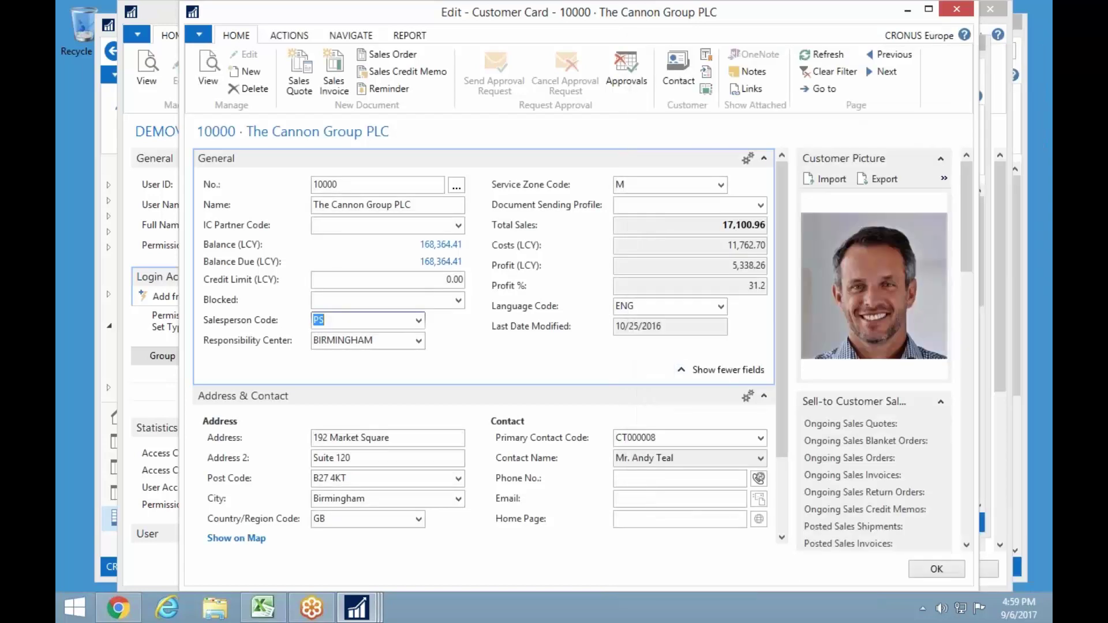
- Close the customer card, open the Chart of Accounts under Financial Management's General Ledger, and look through its columns
left_click(936, 569)
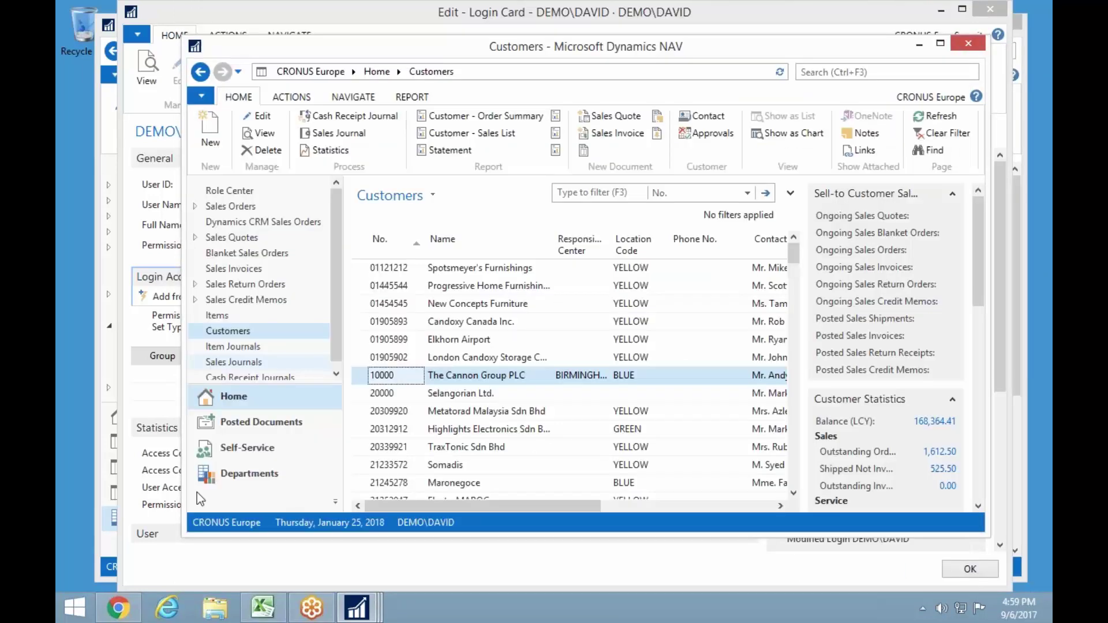
left_click(242, 473)
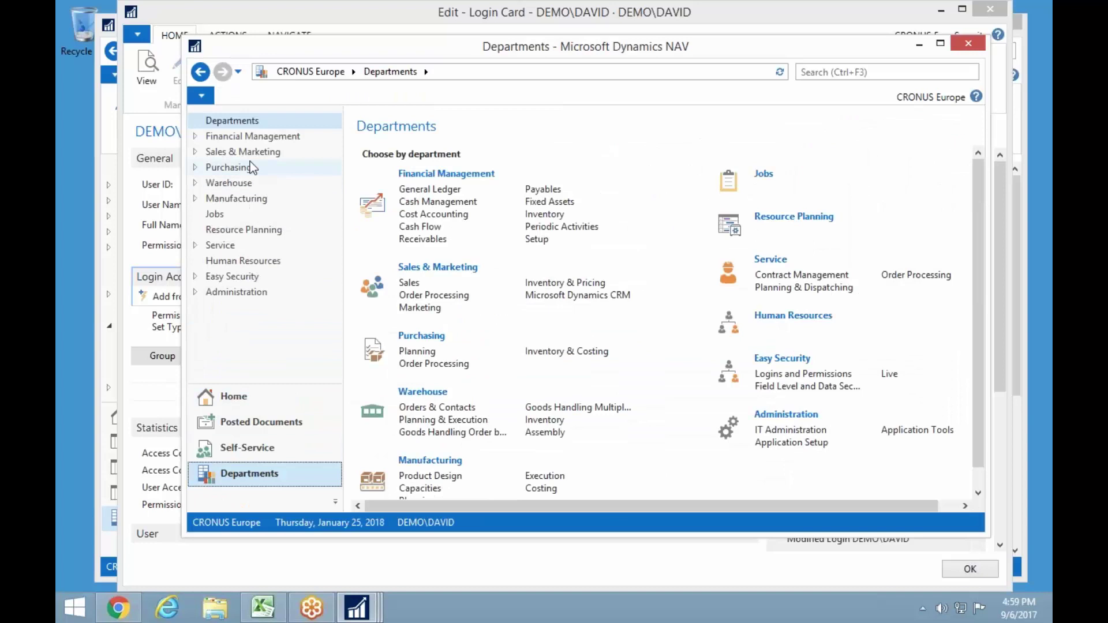
left_click(231, 137)
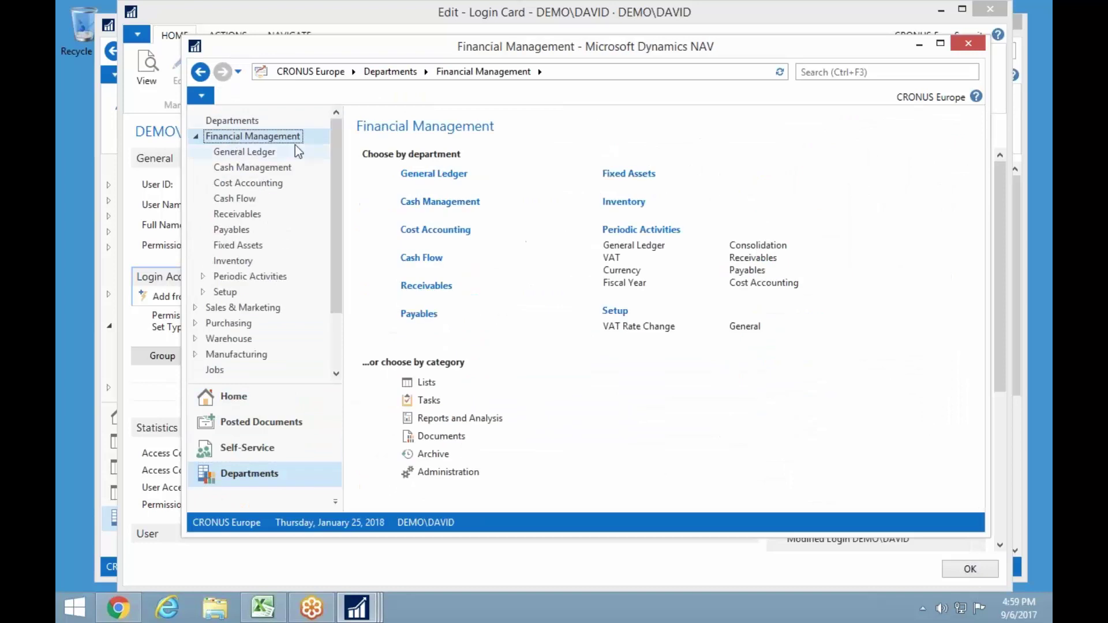
left_click(258, 152)
left_click(410, 174)
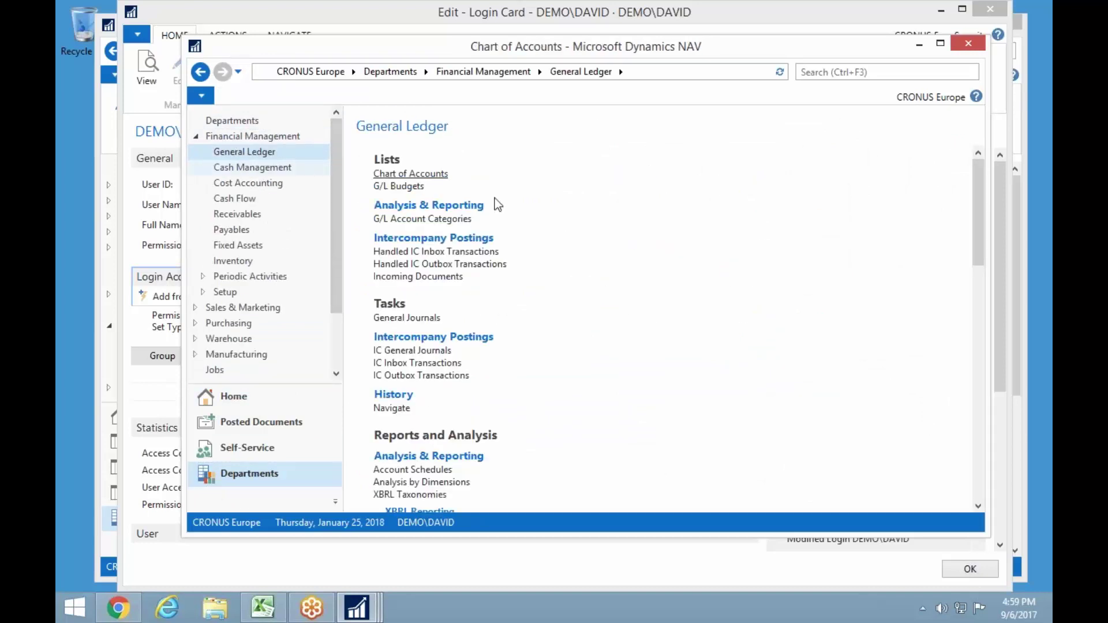
left_click_drag(504, 506, 670, 508)
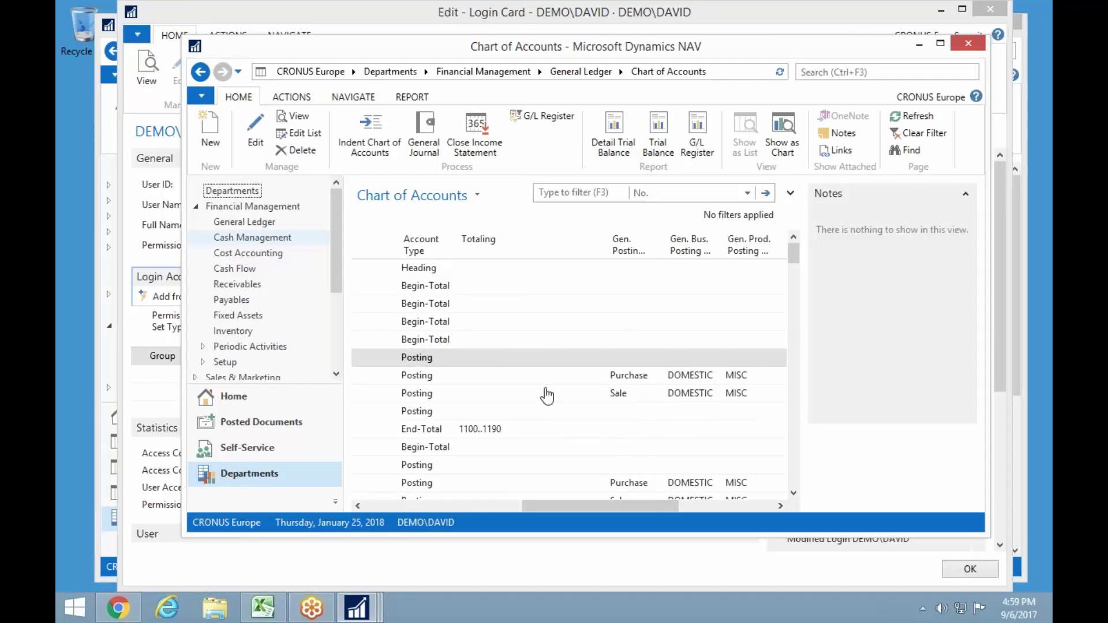
- Publish the permissions to live from the login card with restore point description Changes, and close the publishing dialog
left_click(296, 18)
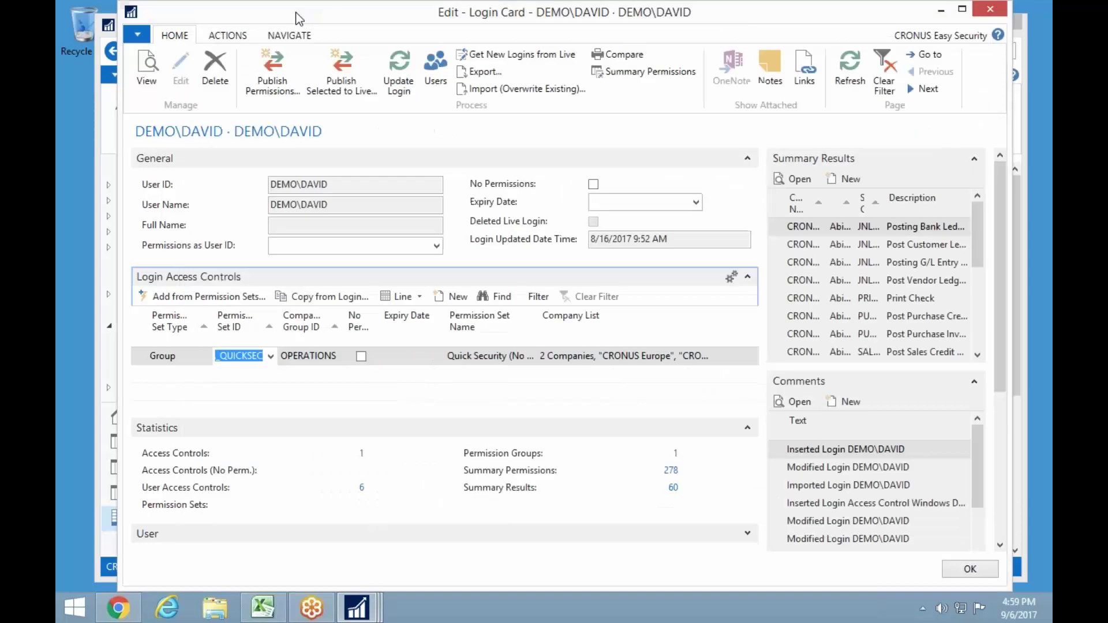
left_click(275, 82)
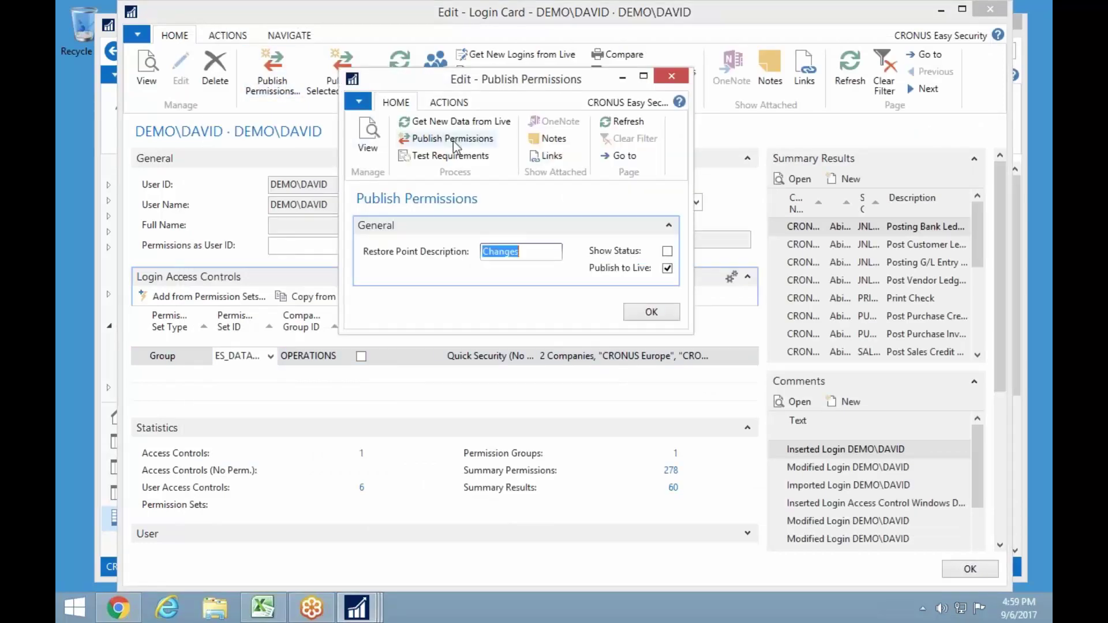
left_click(454, 142)
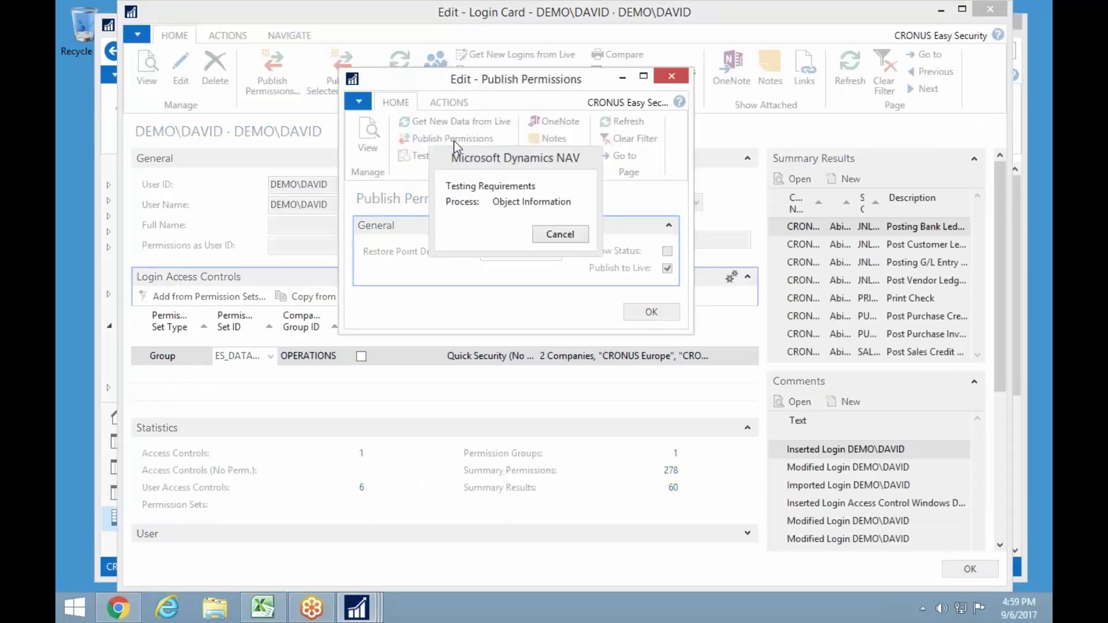
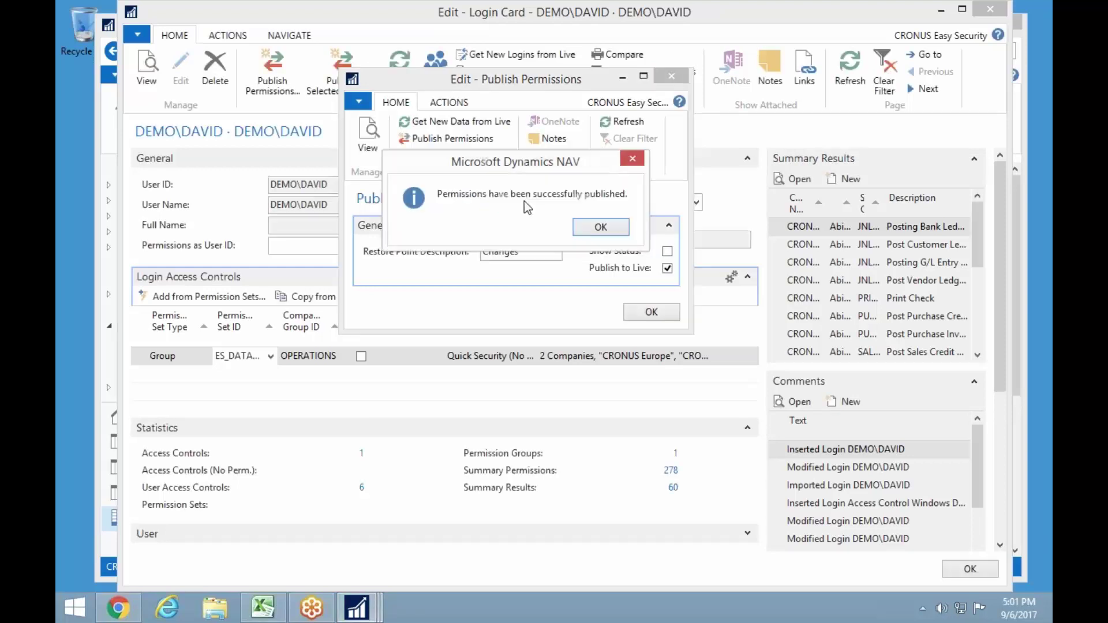
left_click(603, 228)
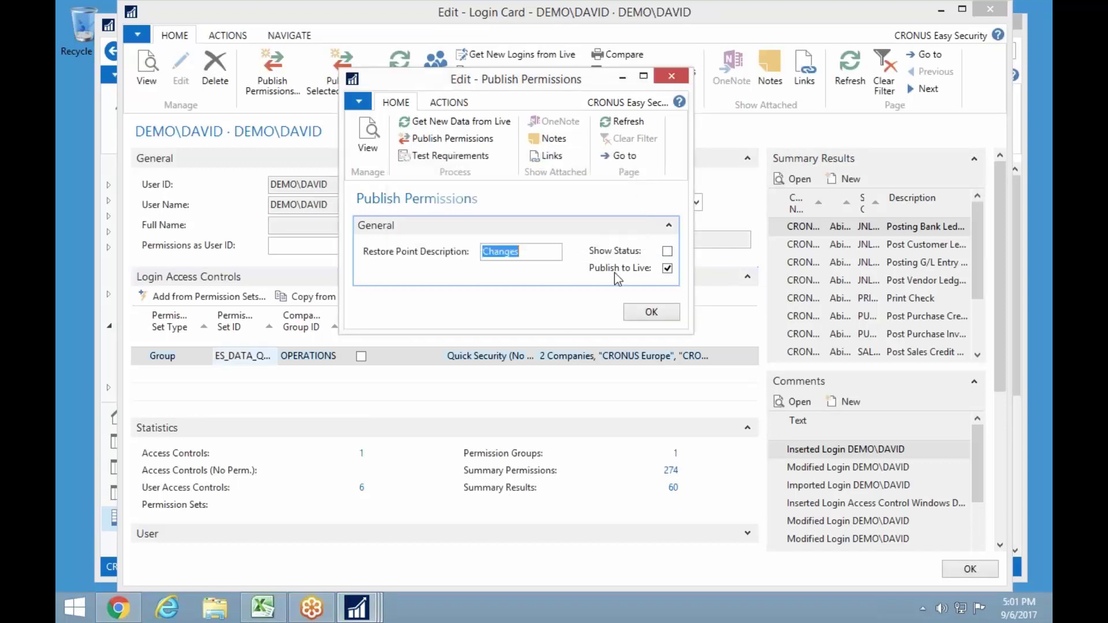
left_click(642, 315)
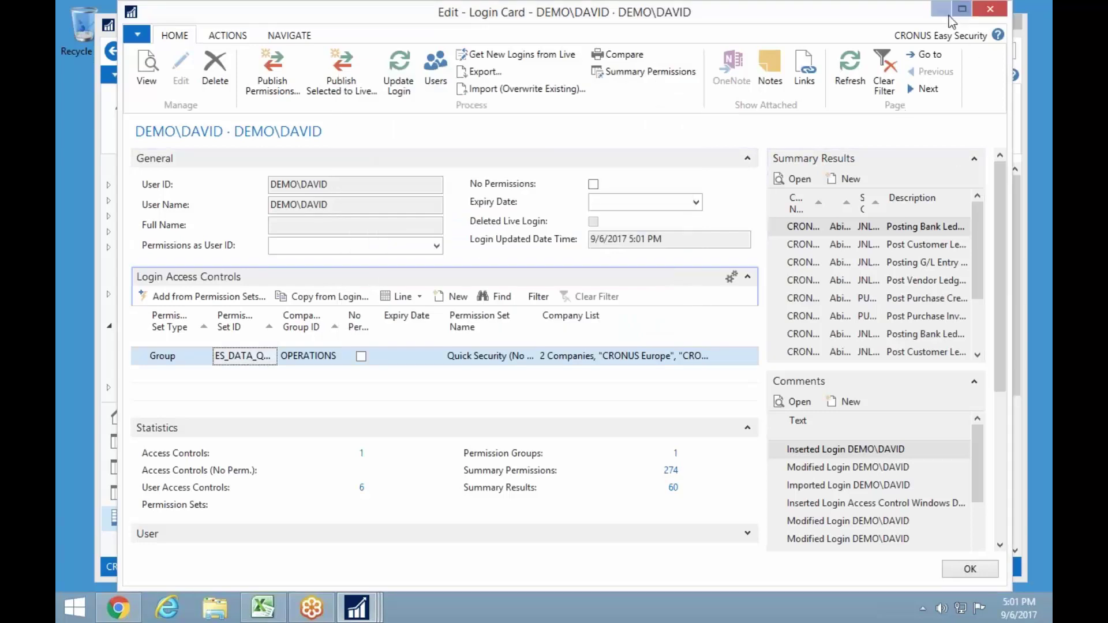
- Return to the restricted user's session and try to reopen the Chart of Accounts from Financial Management's General Ledger
left_click(941, 11)
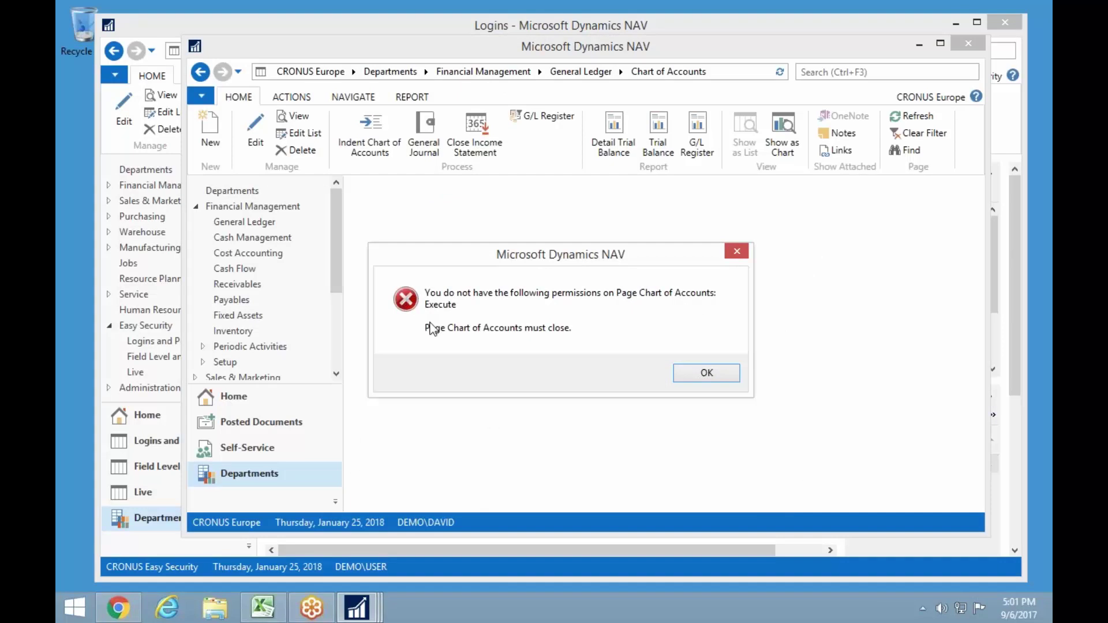
left_click(708, 375)
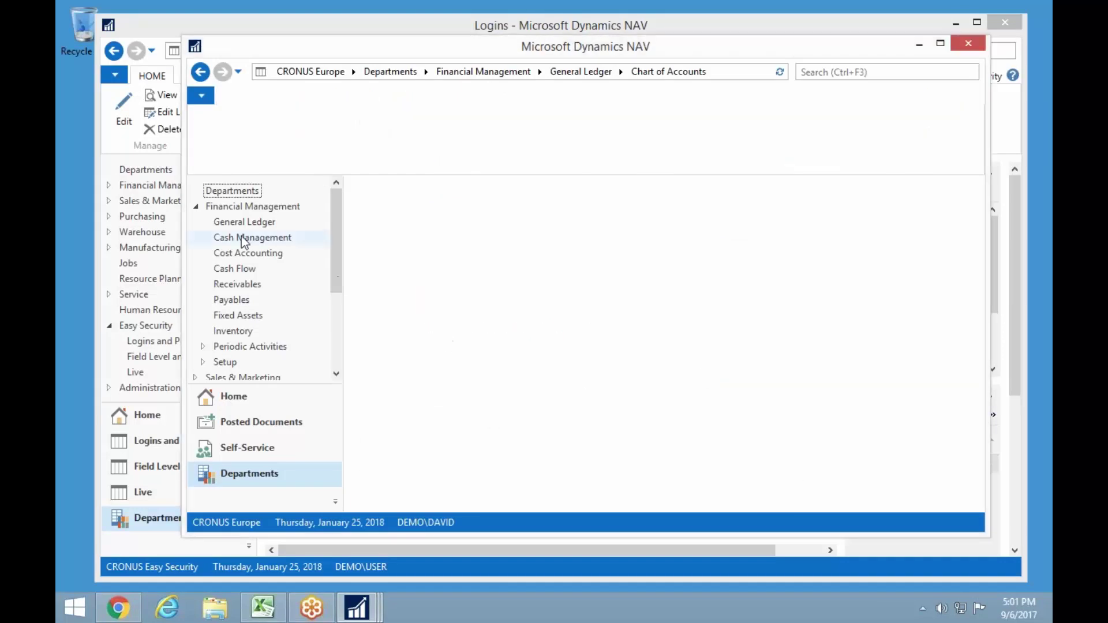
left_click(225, 224)
left_click(406, 173)
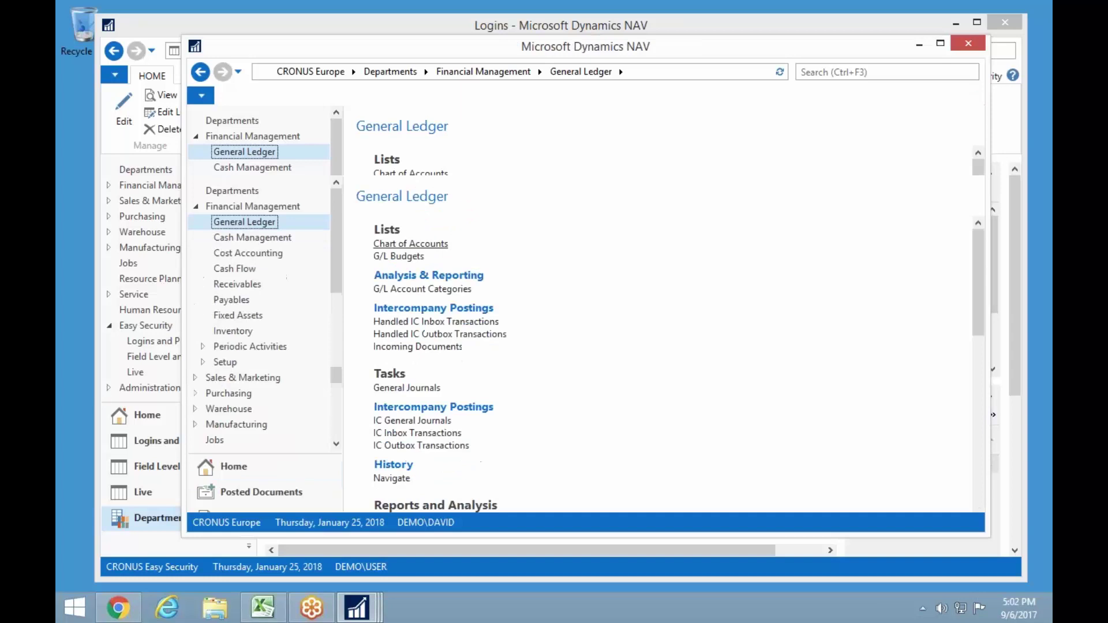
left_click(712, 323)
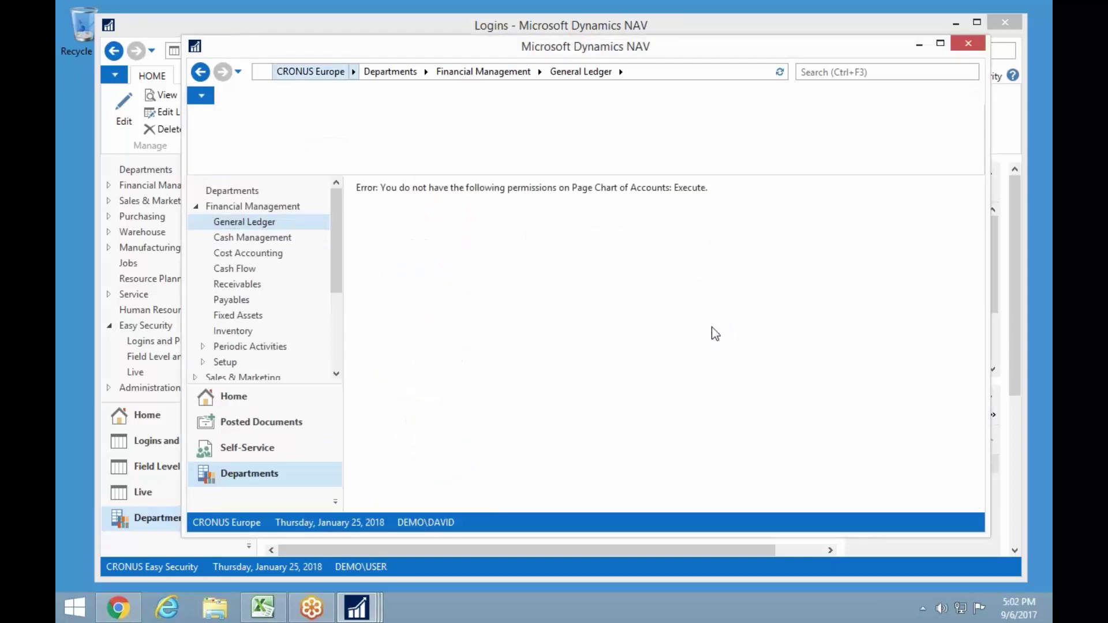
- Try to clear Address 2 on the customer card of The Cannon Group PLC, then discard the unsaved change
left_click(239, 402)
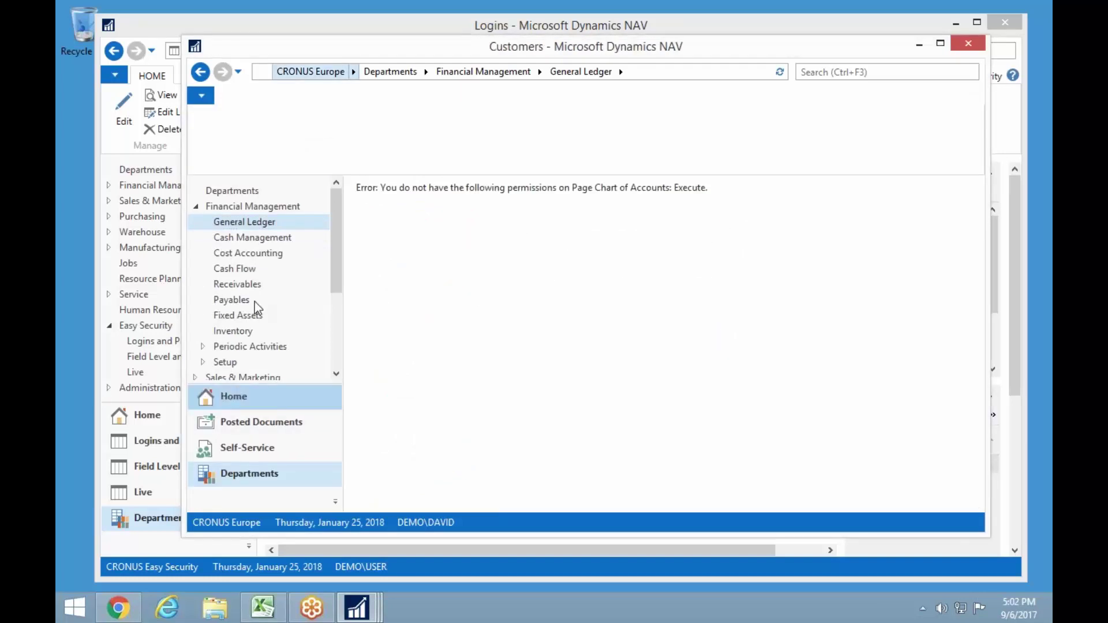
left_click(389, 376)
double_click(389, 376)
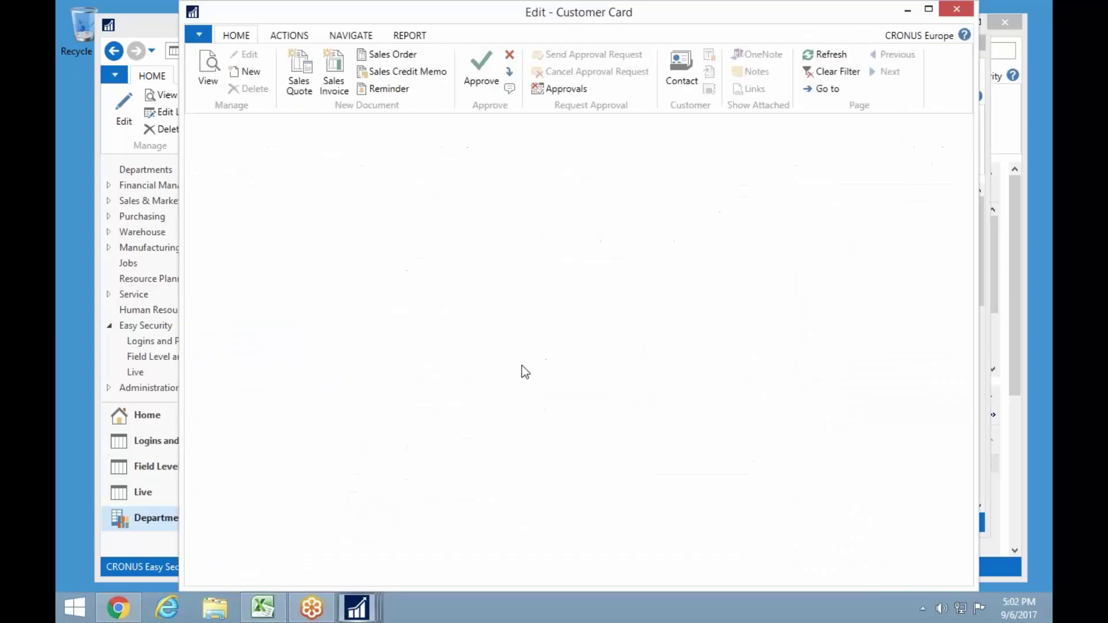
left_click(341, 457)
left_click_drag(341, 457, 250, 446)
key("Tab")
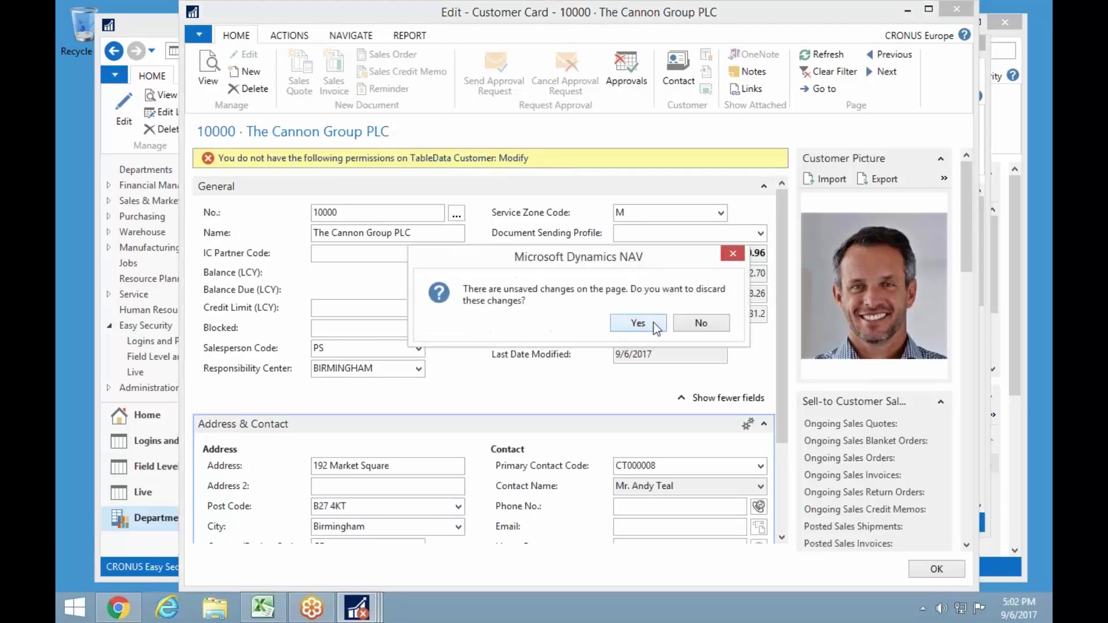
left_click(646, 325)
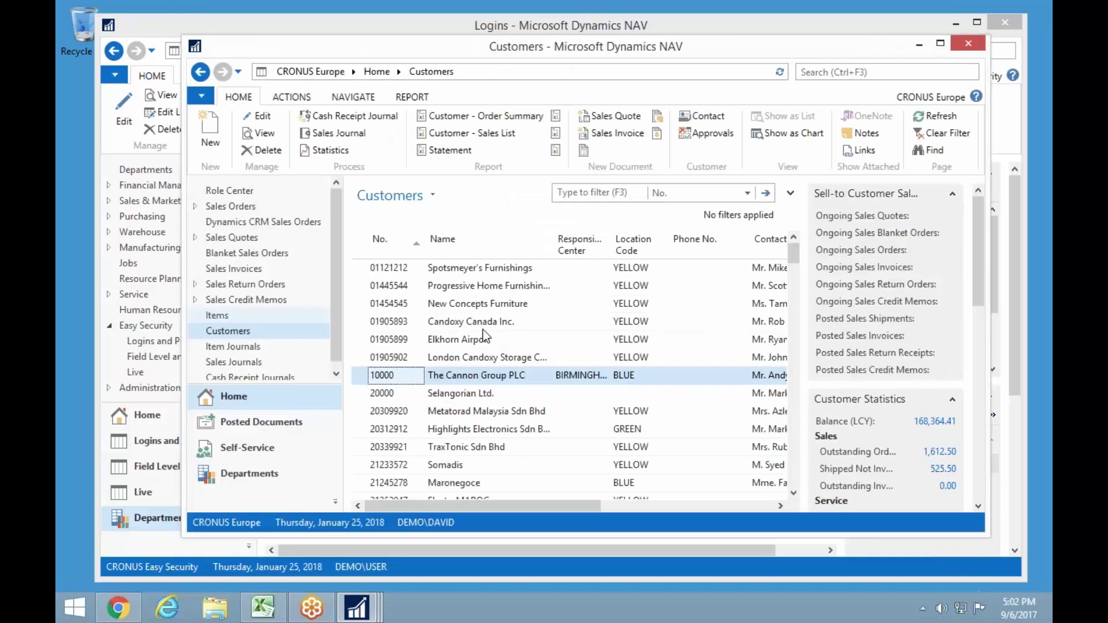
- Reconnect the restricted session to CRONUS Europe on server localhost:7646/DynamicsNAV100 and reopen General Ledger under Financial Management
left_click(238, 483)
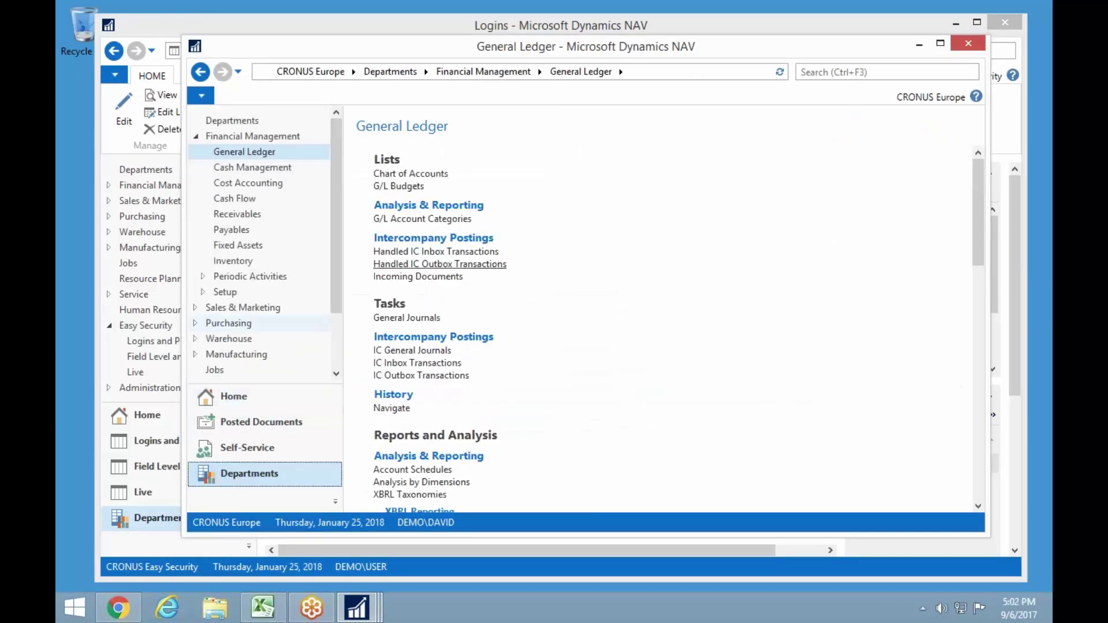
left_click(199, 97)
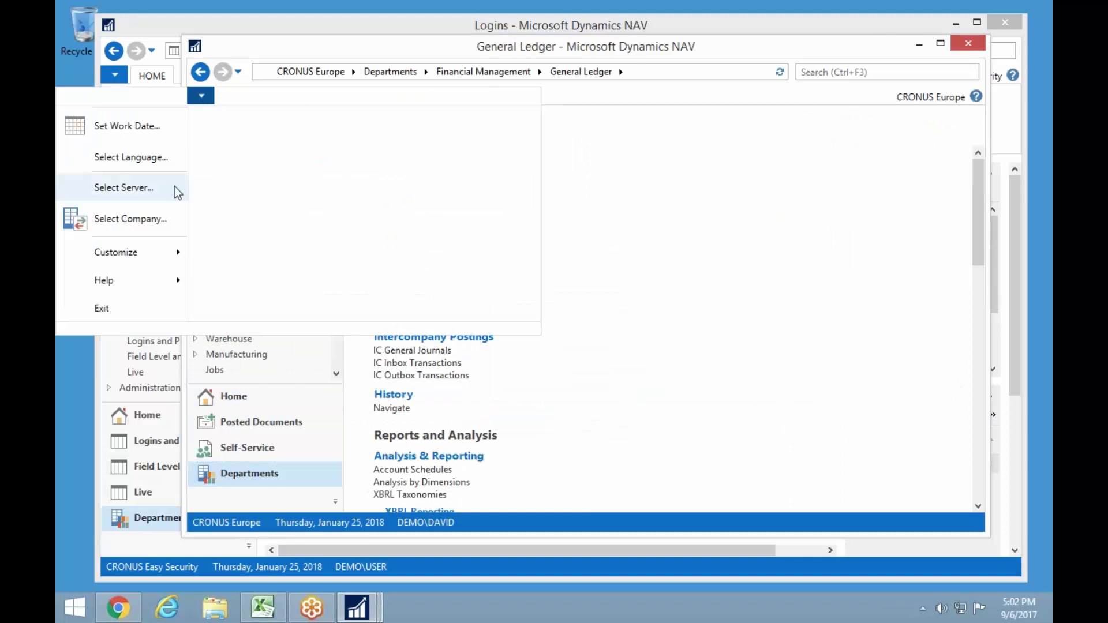
left_click(145, 195)
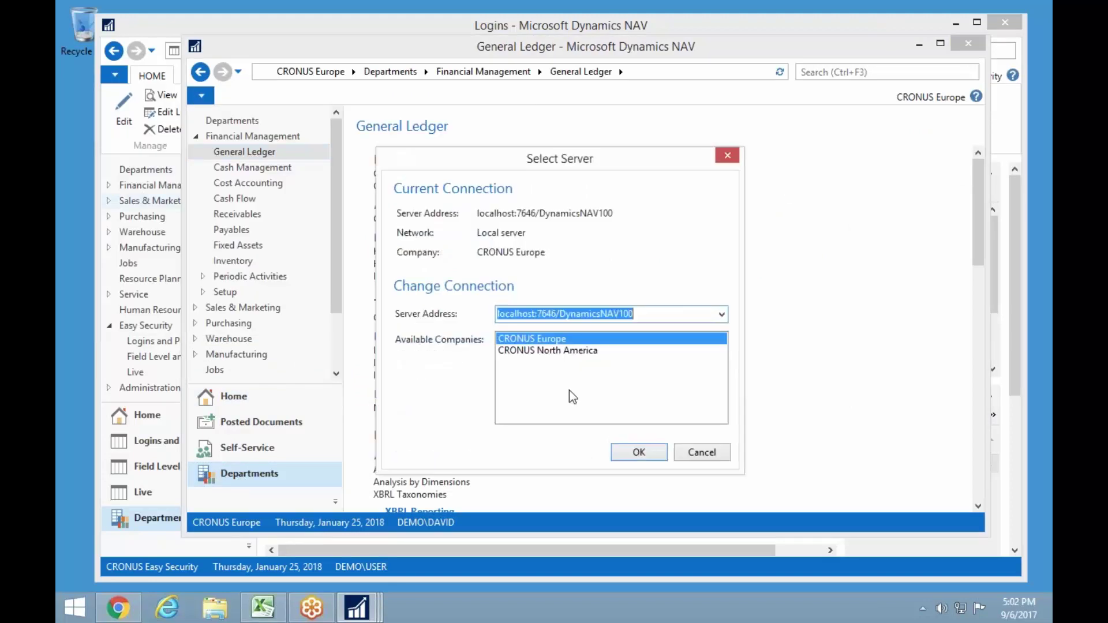
left_click(649, 451)
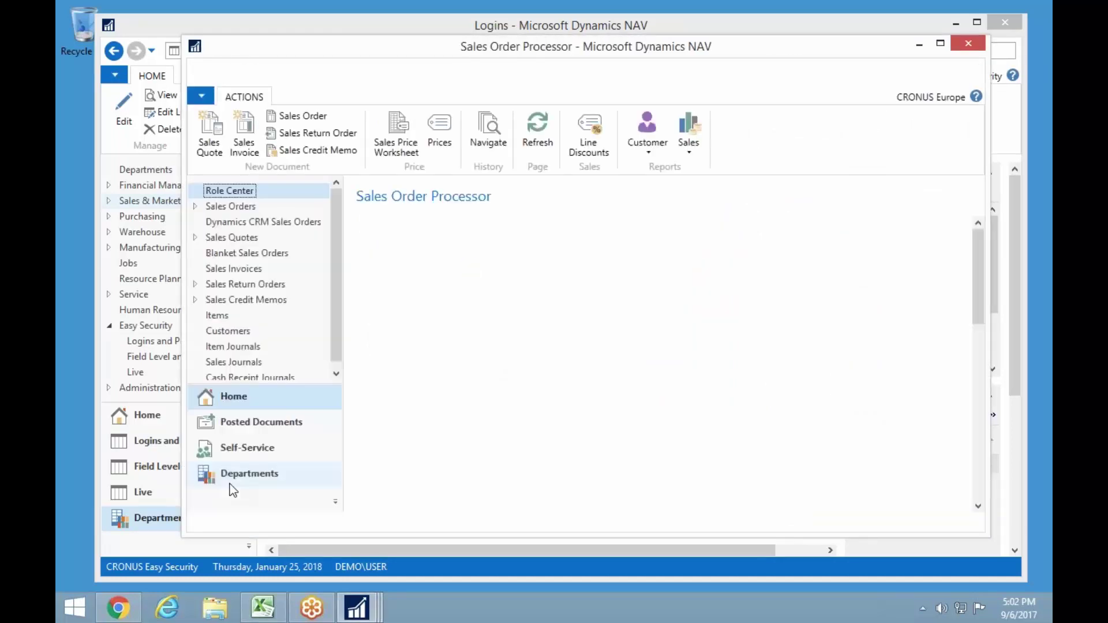
left_click(235, 476)
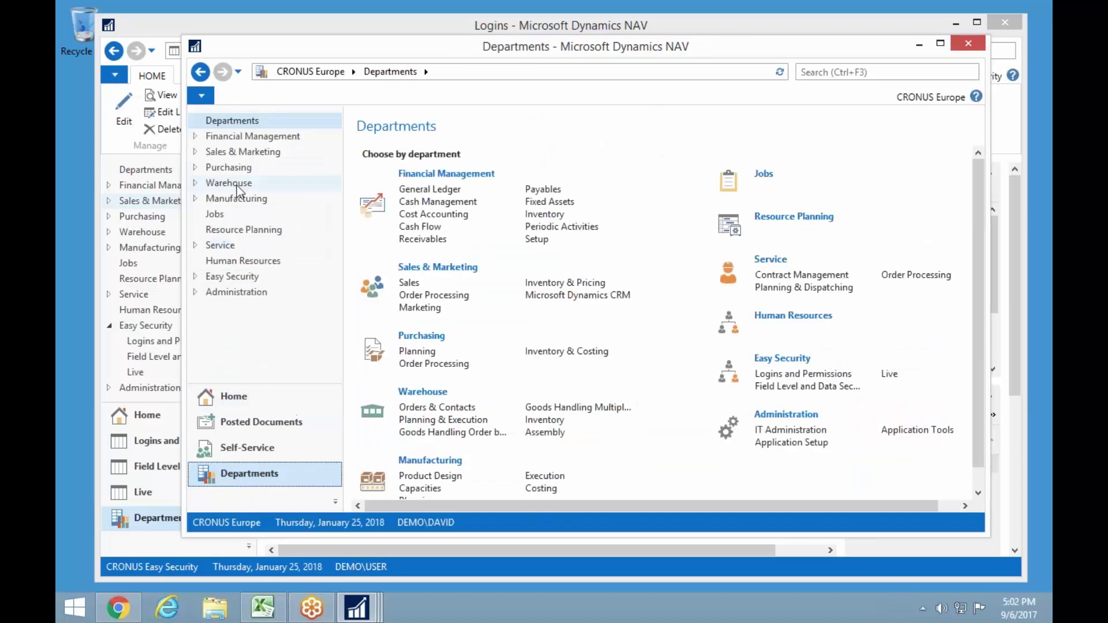
left_click(231, 137)
left_click(235, 153)
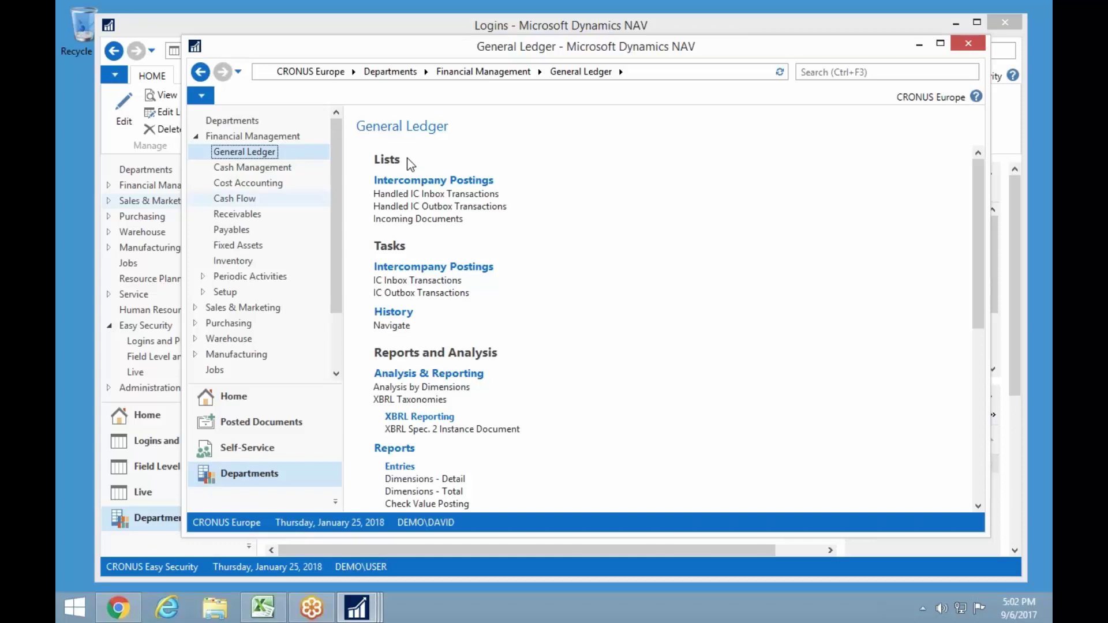
- Search the restricted session's pages for "chart of acco", return to its home page and close the session
left_click(856, 70)
type("chart")
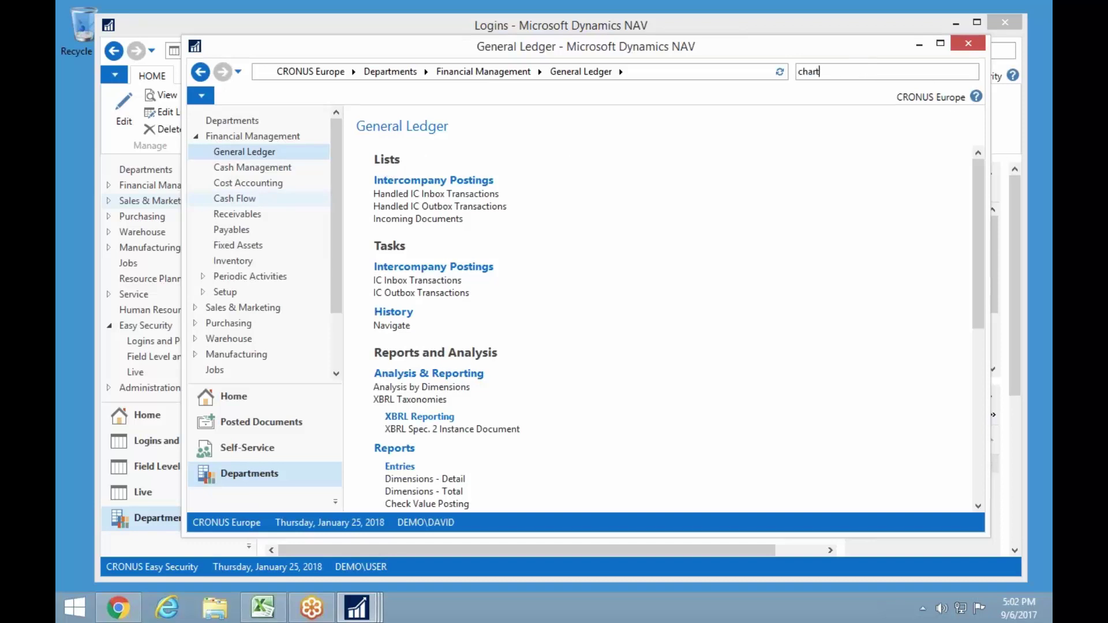
type(" of acco")
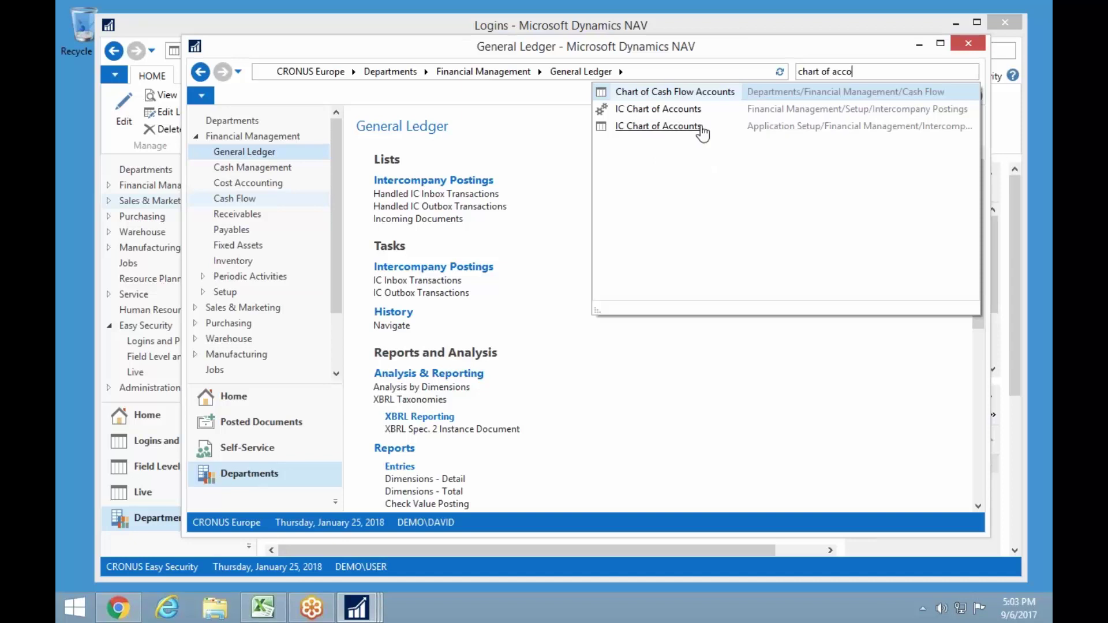
left_click(639, 213)
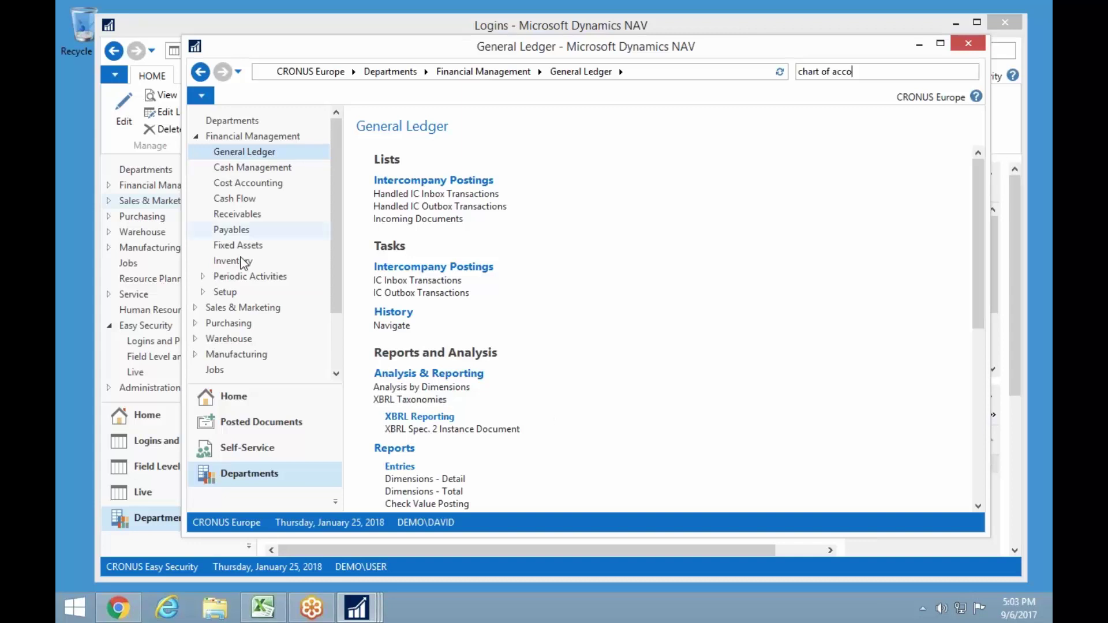
left_click(219, 398)
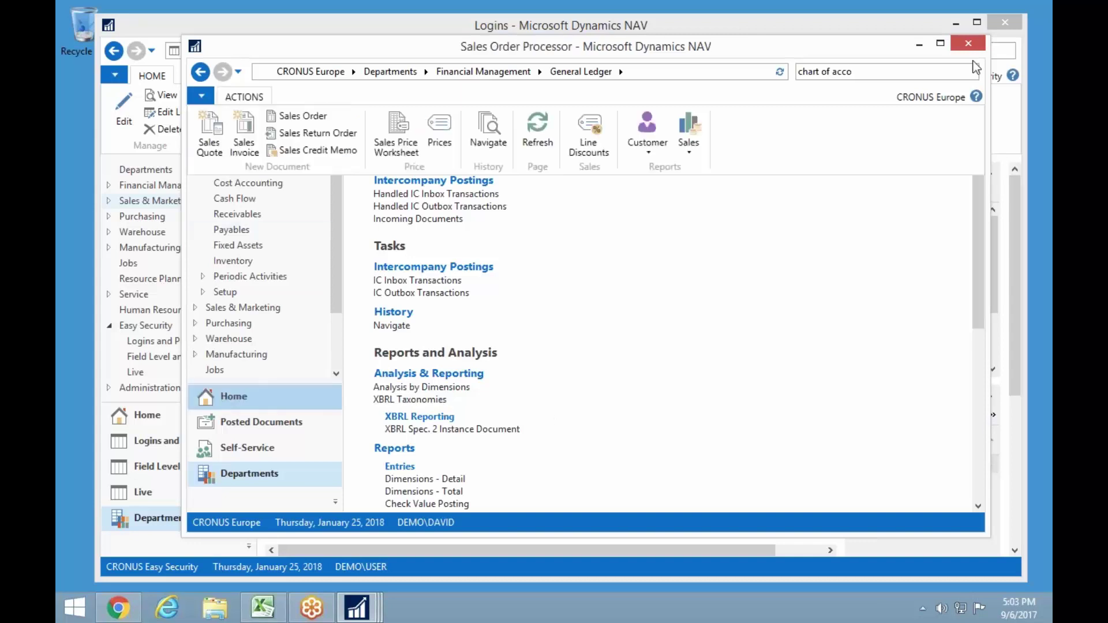
left_click(968, 46)
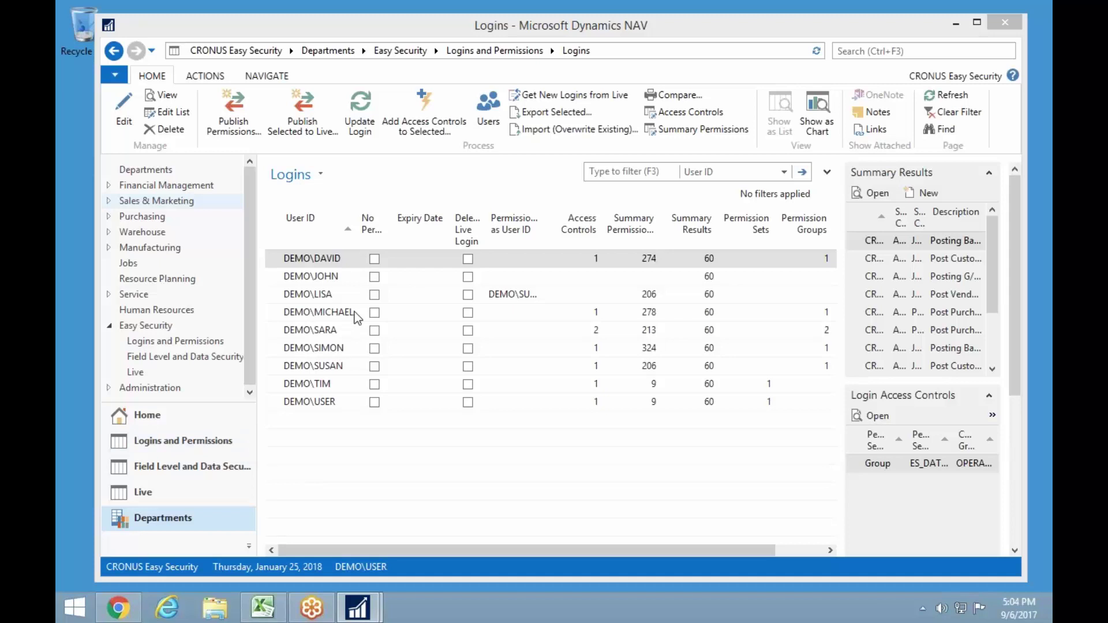
- Open Object Properties from Easy Security's Security Setup and set the Customer table's Quick Security Type to Full Access
left_click(160, 345)
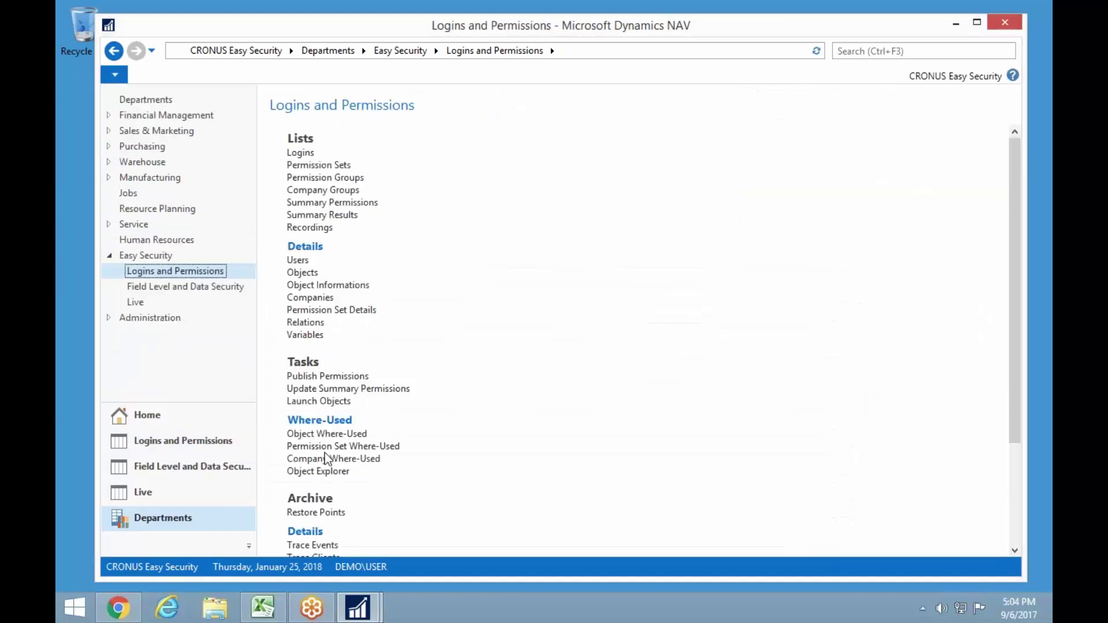
scroll(322, 458, "down", 5)
left_click(316, 478)
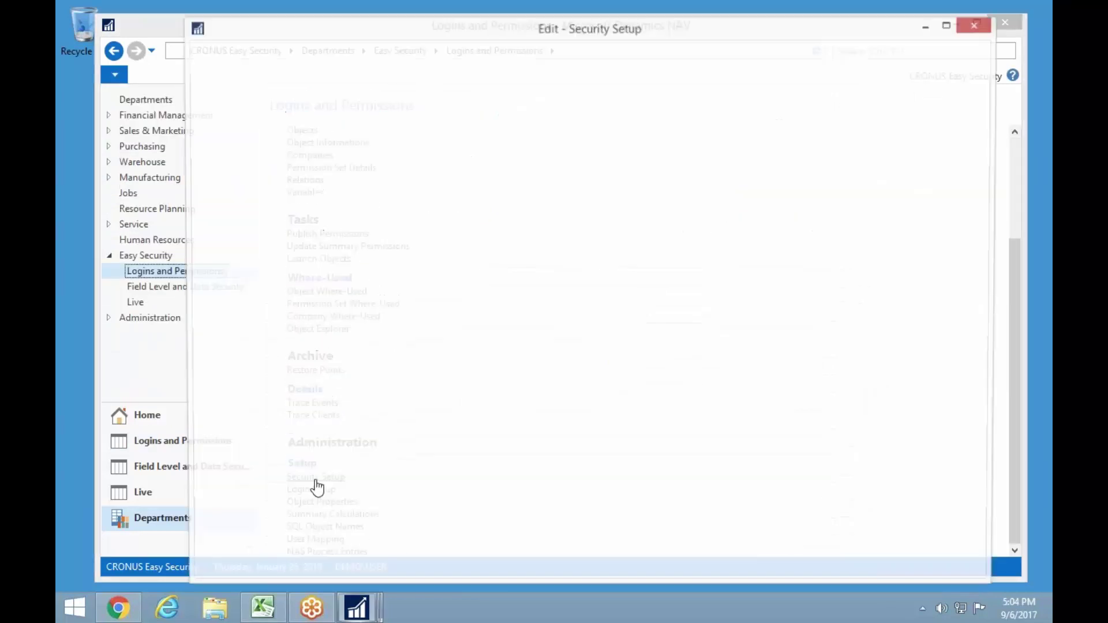
left_click(636, 105)
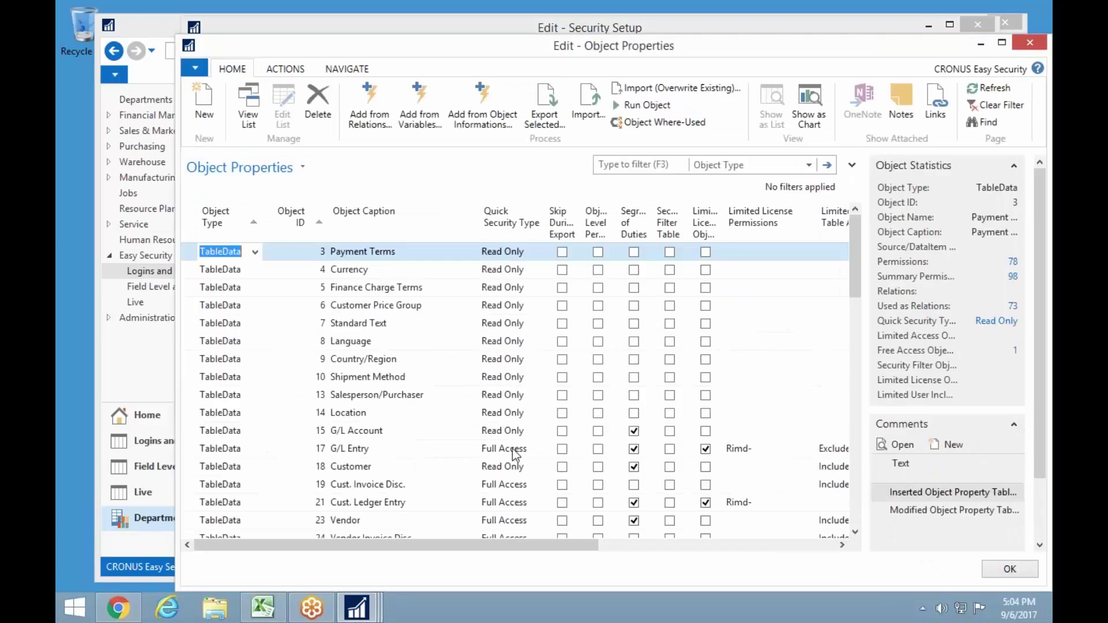
scroll(515, 460, "down", 1)
left_click(531, 413)
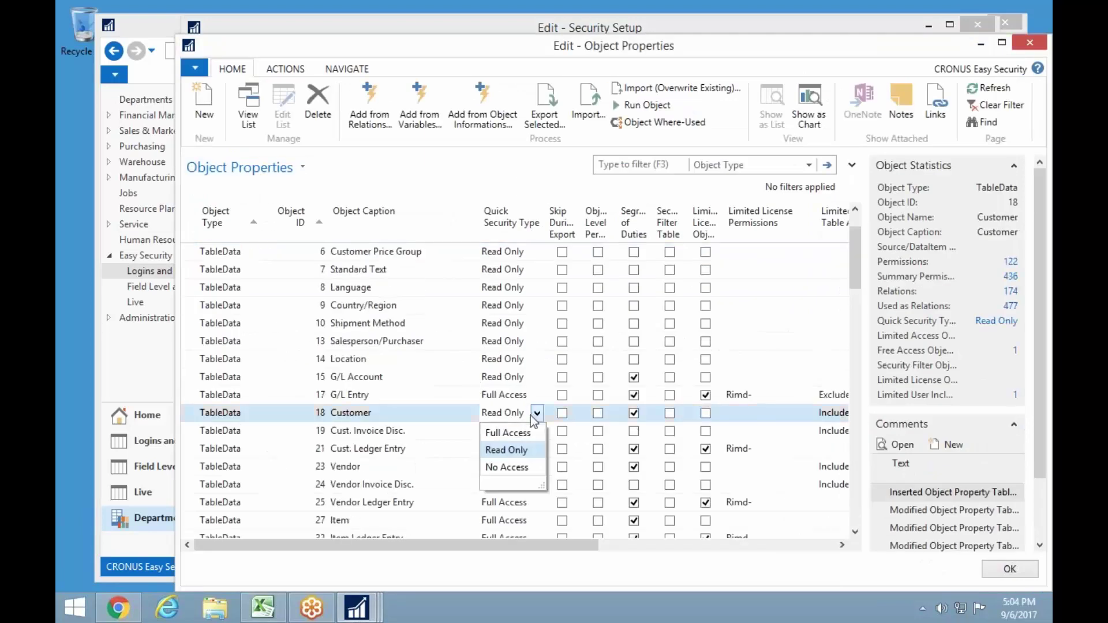
left_click(509, 433)
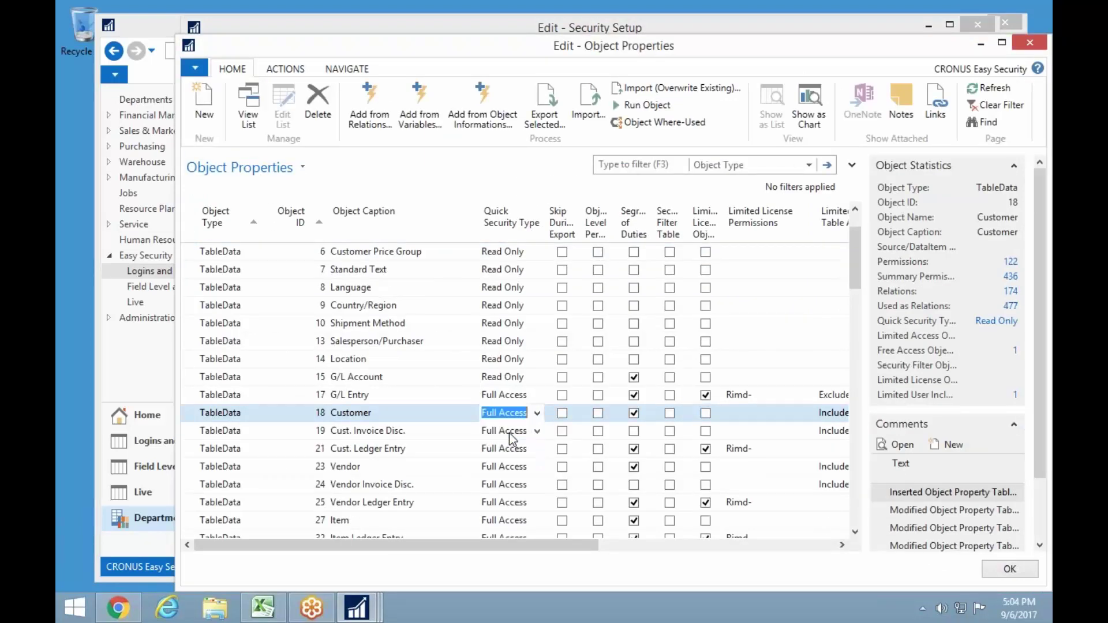
- Review the Quick Security Types of the tables from Customer Price Group to Customer, and close Object Properties and Security Setup
key("Down")
key("Up")
key("Up")
key("Up")
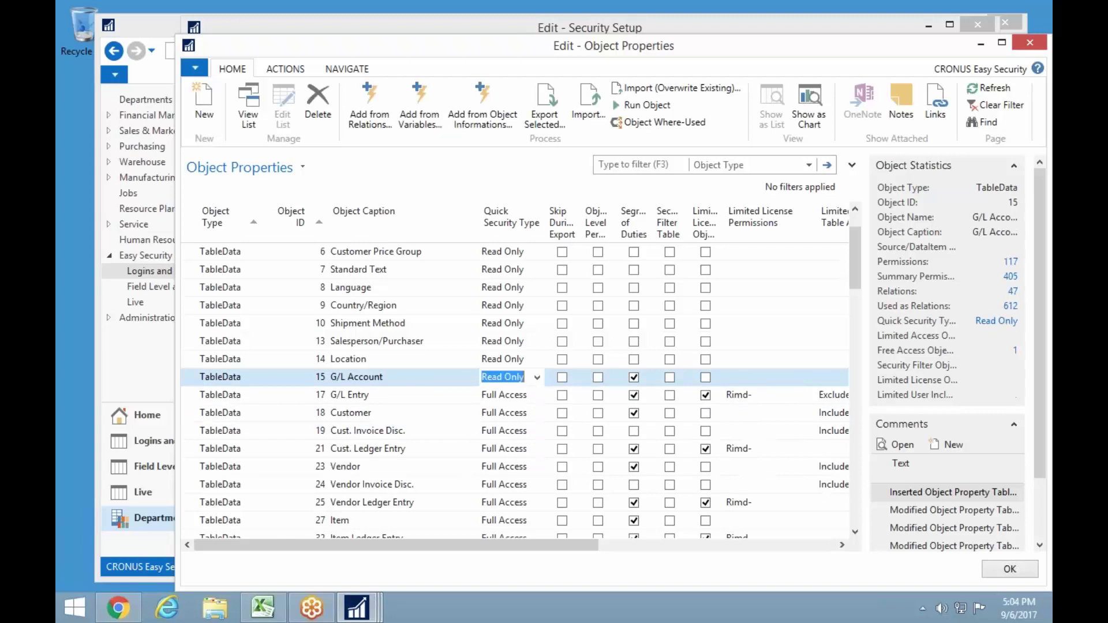
key("Up")
key("Up")
key("Up")
key("Up")
key("Up")
key("Up")
key("Up")
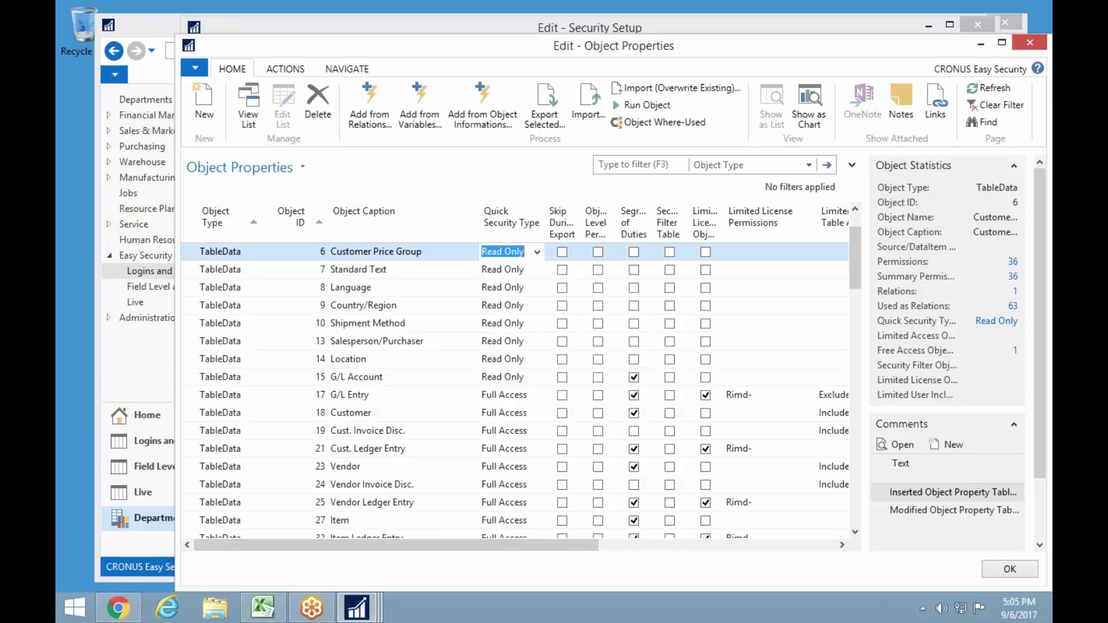
key("Down")
key("Down")
key("Down")
key("Down")
key("Down")
key("Down")
key("Down")
key("Down")
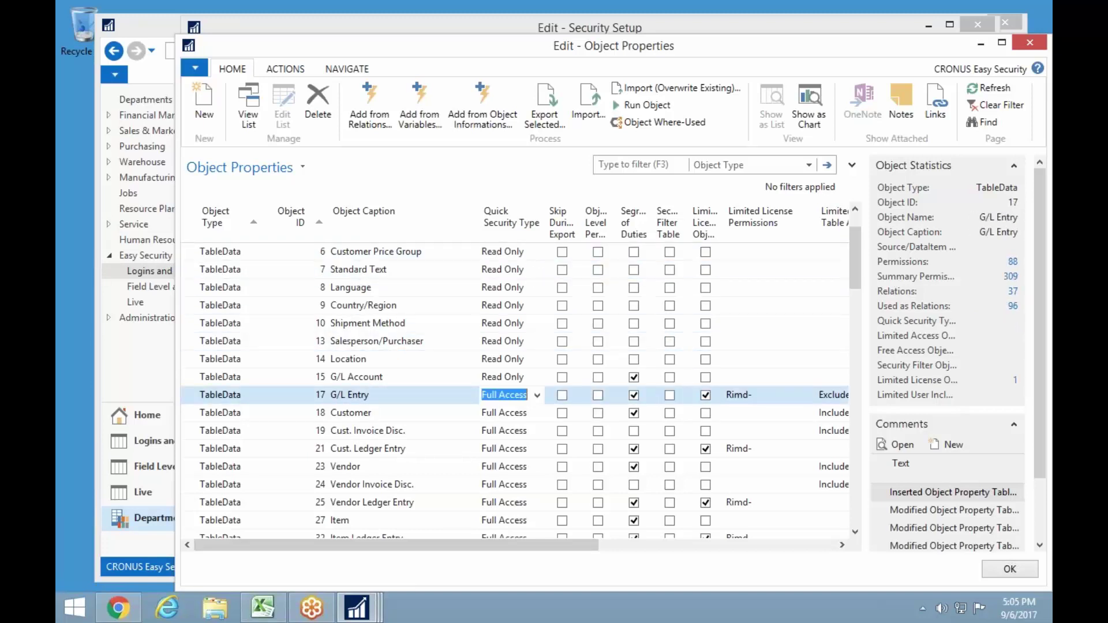
key("Escape")
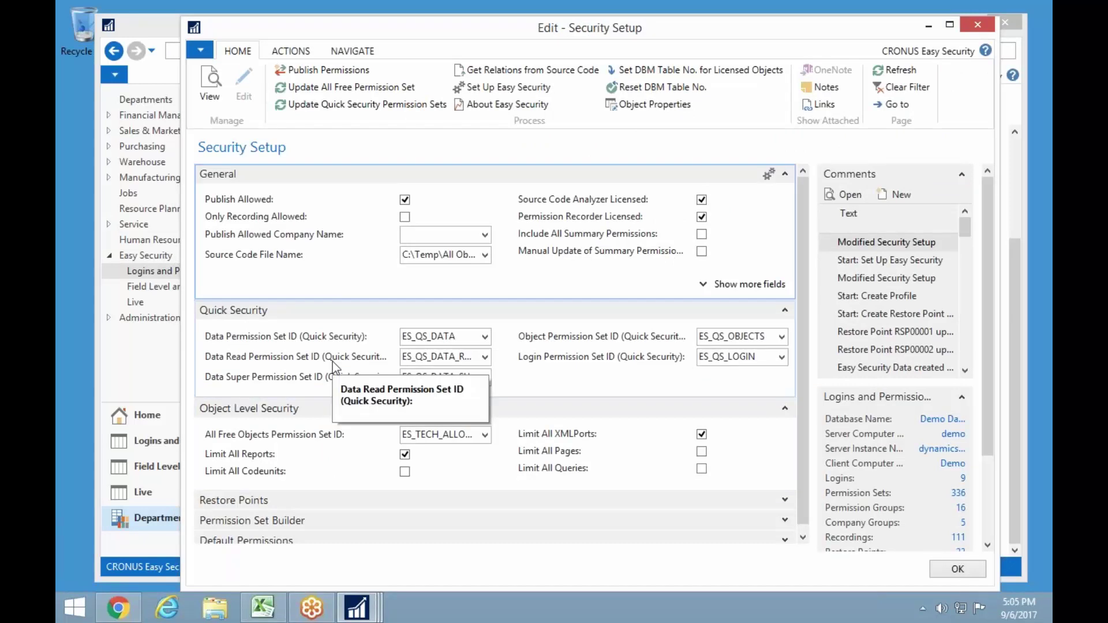
key("Escape")
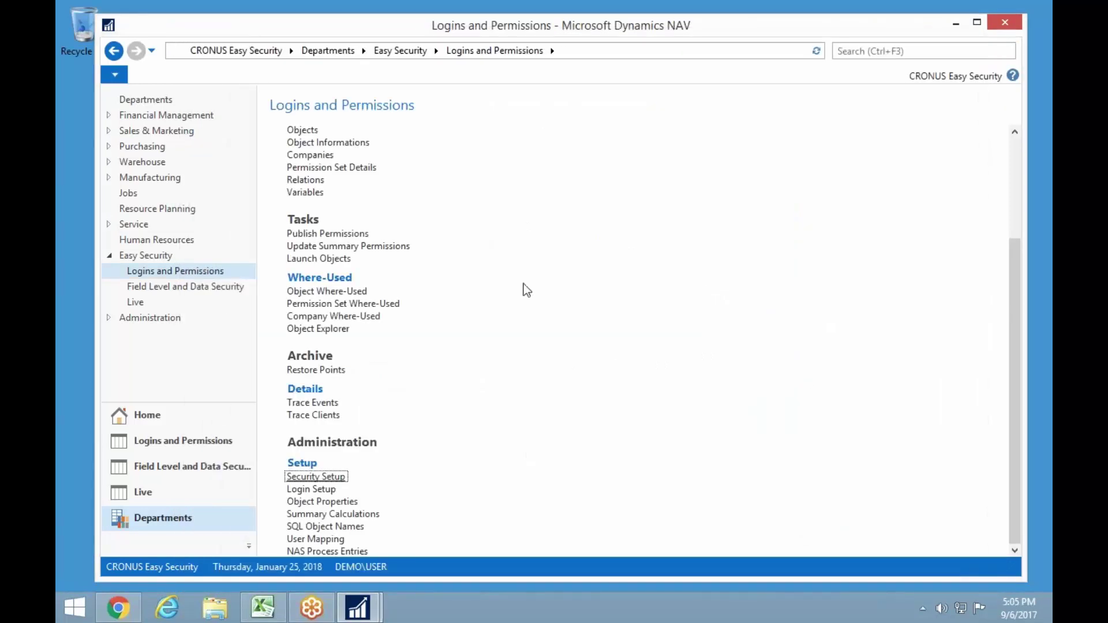
- Open Easy Security's Logins list and select the login that has two permission groups
scroll(473, 254, "up", 4)
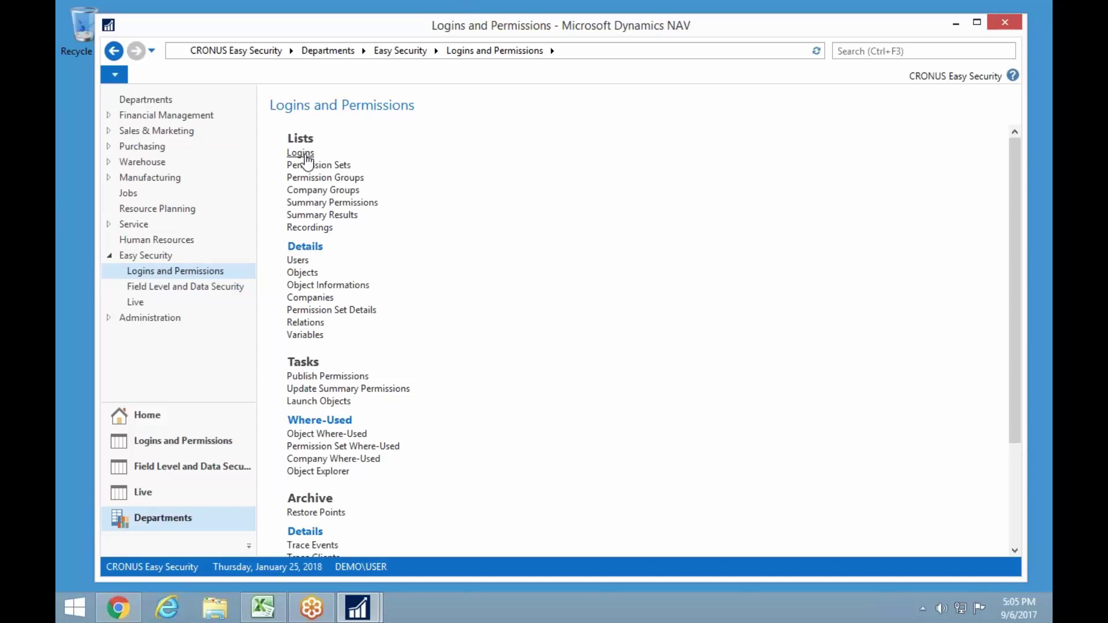
left_click(301, 153)
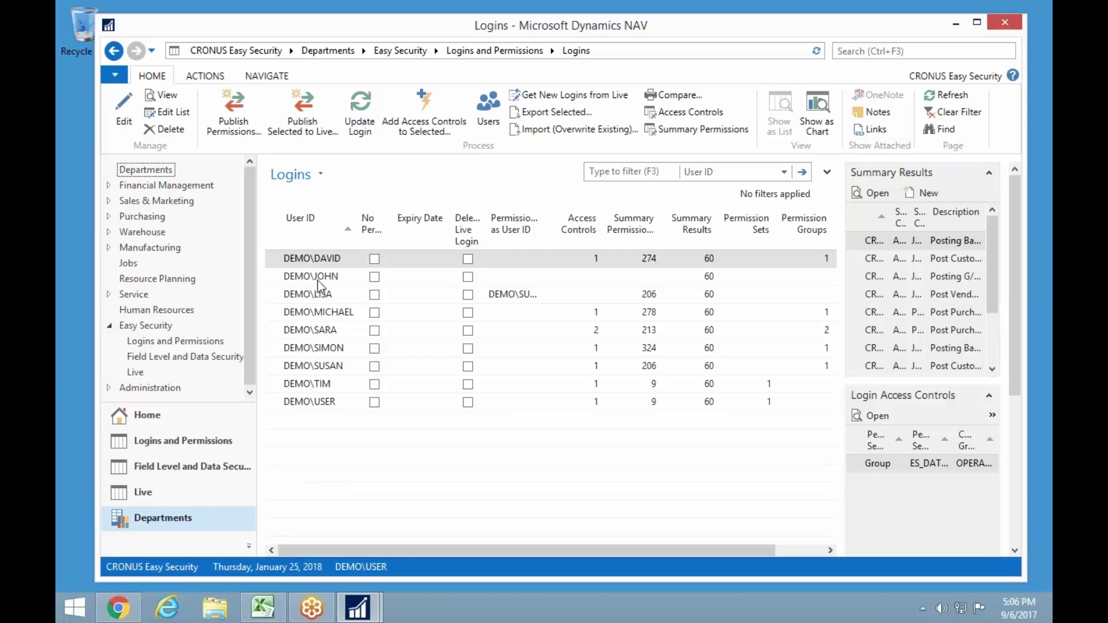
left_click(306, 333)
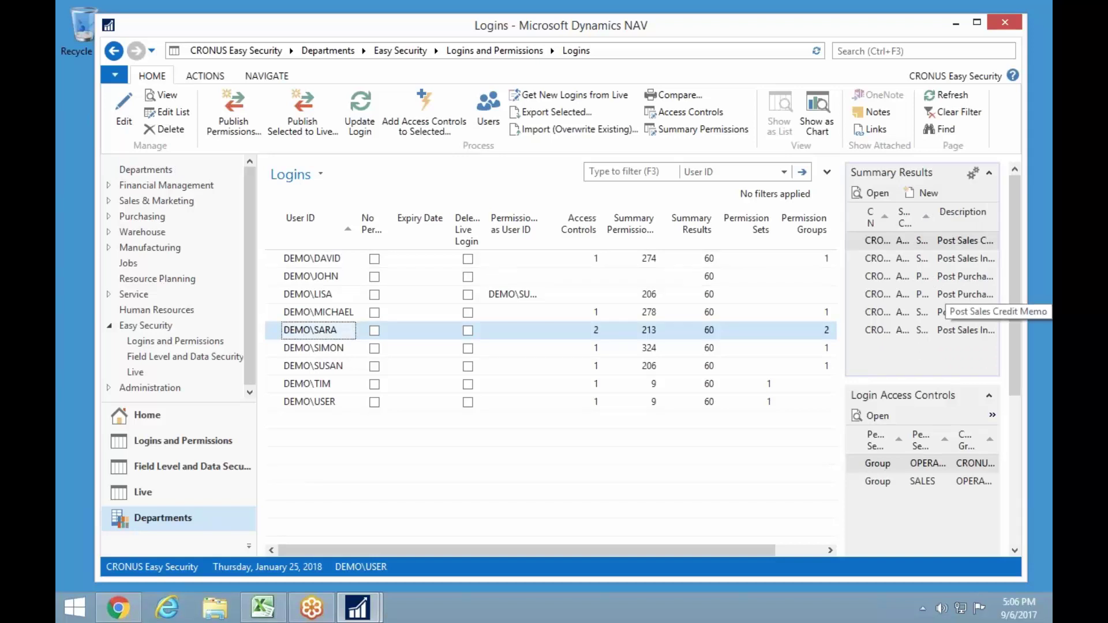
- Review the object lines of the selected login's Post Sales Credit Memo summary result for CRONUS North America, and close it
left_click(943, 313)
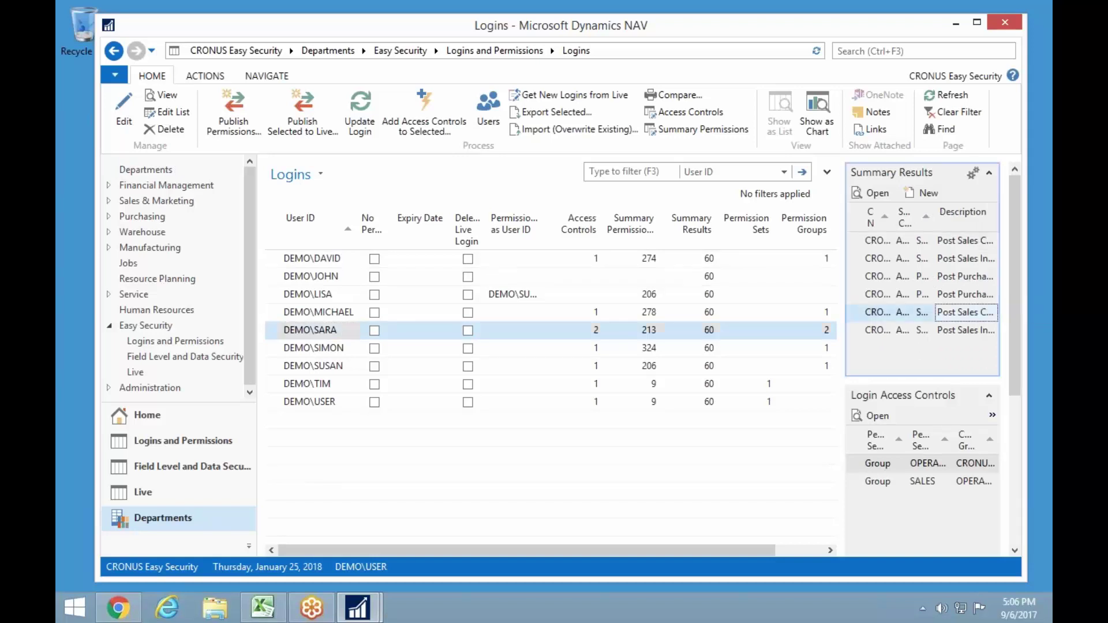
left_click(877, 194)
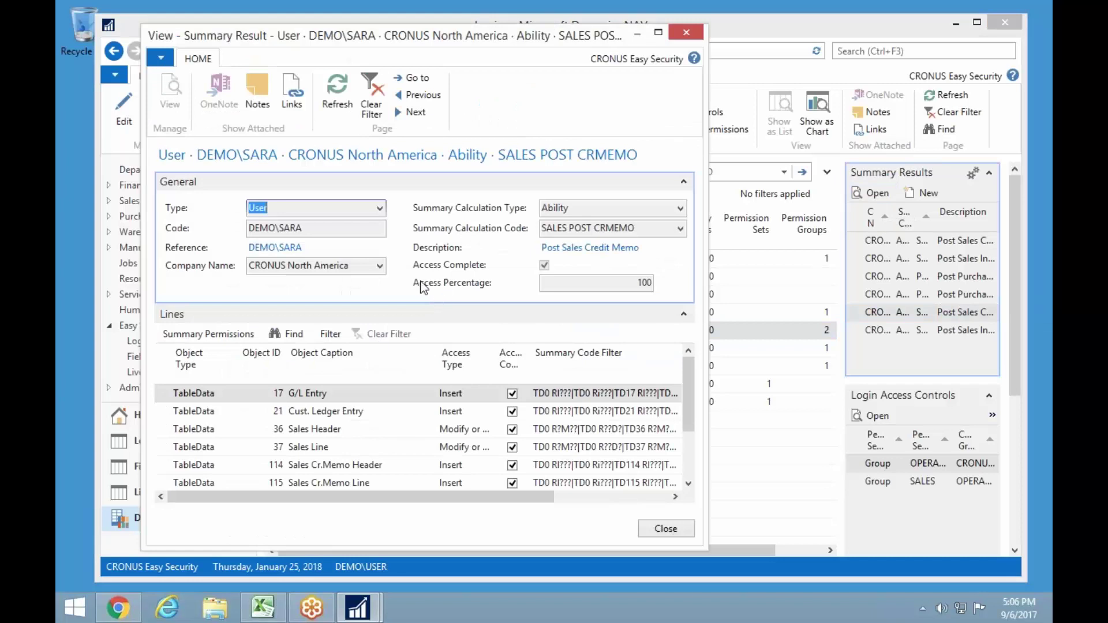
scroll(429, 436, "down", 1)
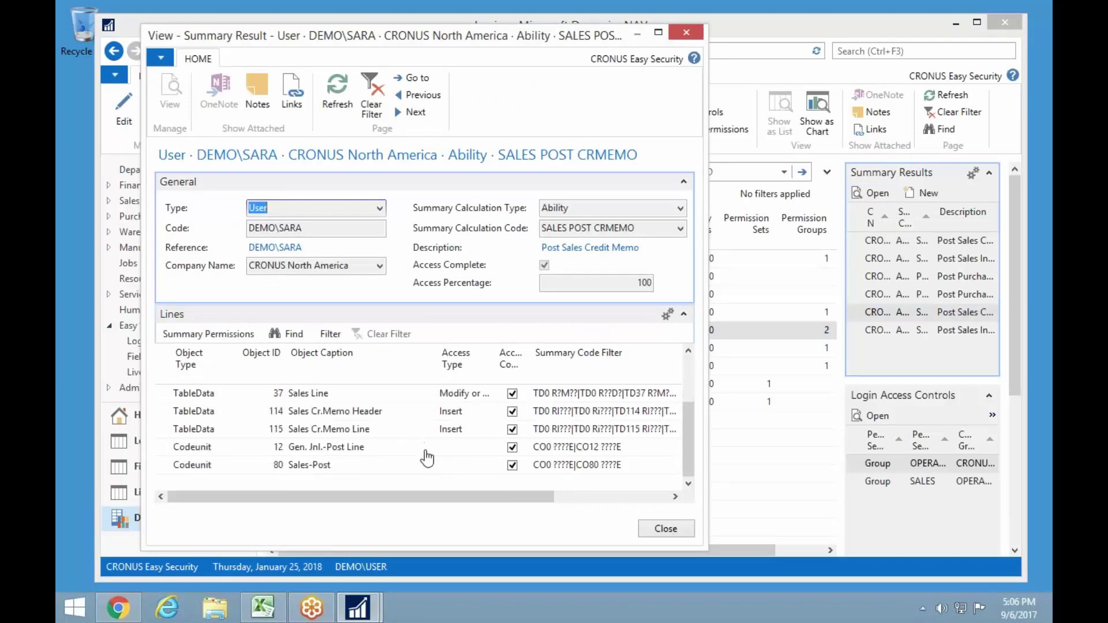
scroll(425, 452, "up", 1)
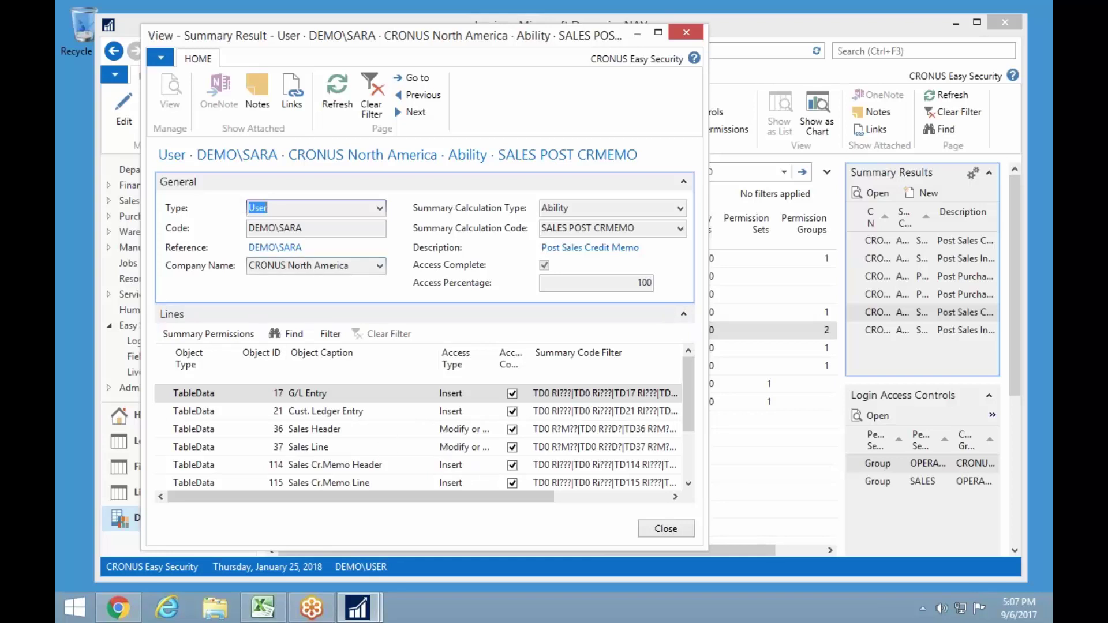
key("Escape")
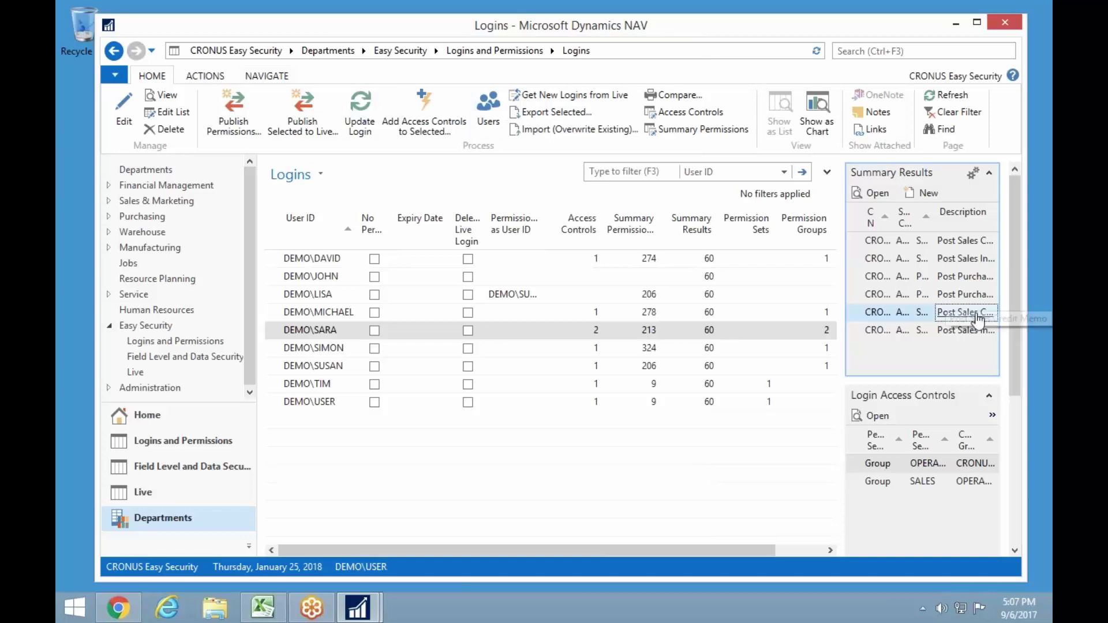
- Open the login's full Summary Results, remove the Code filter and filter the Summary Calculation Code to SALES POST CRMEMO
left_click(274, 77)
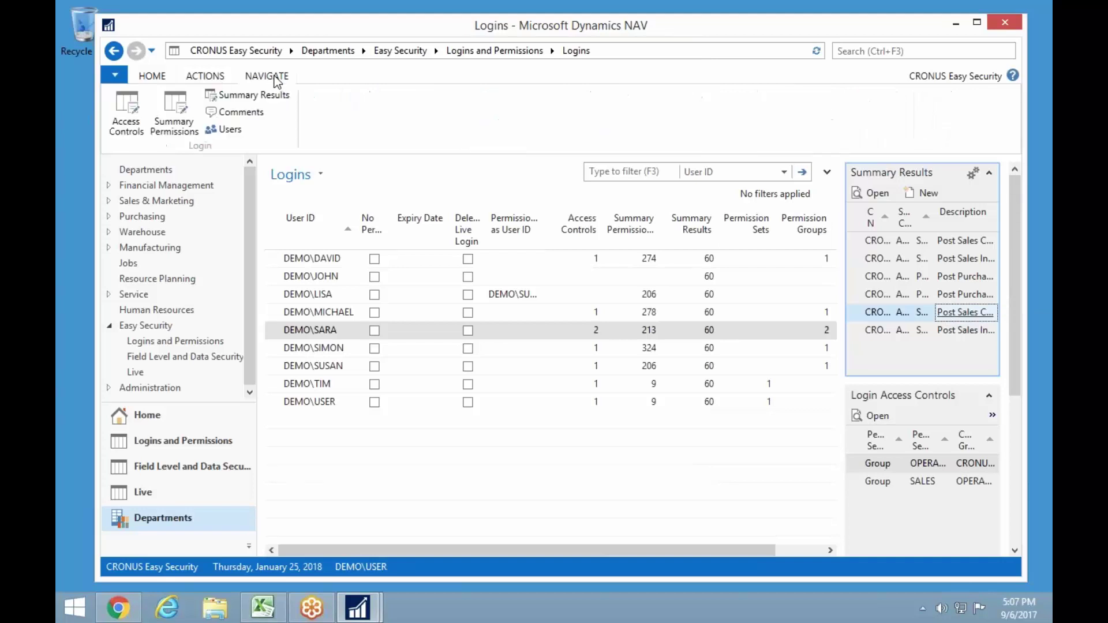
left_click(234, 100)
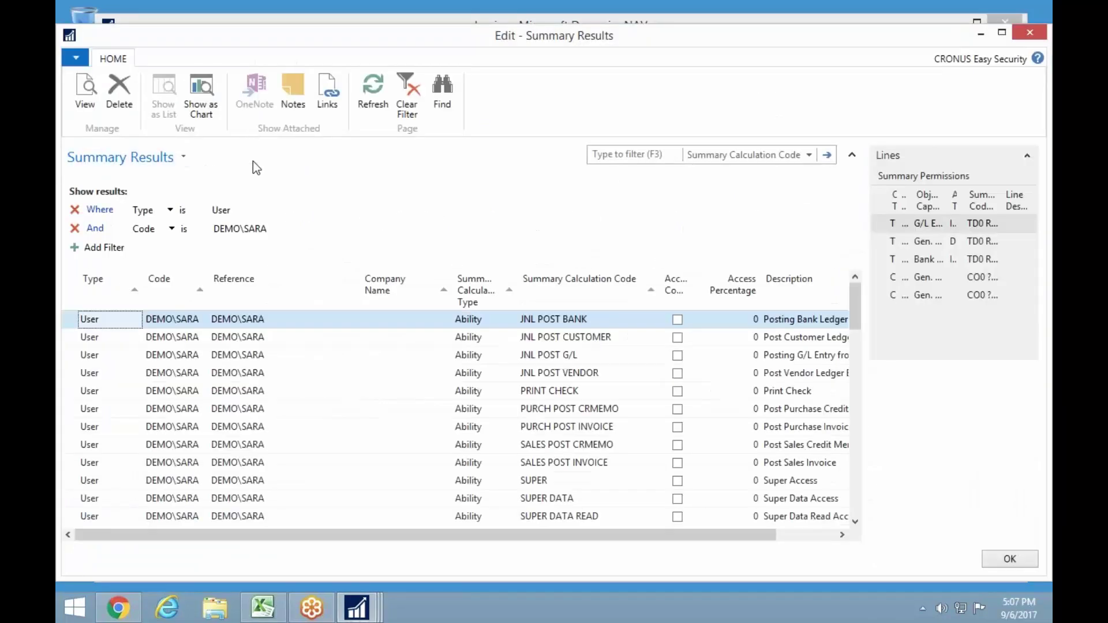
left_click(75, 228)
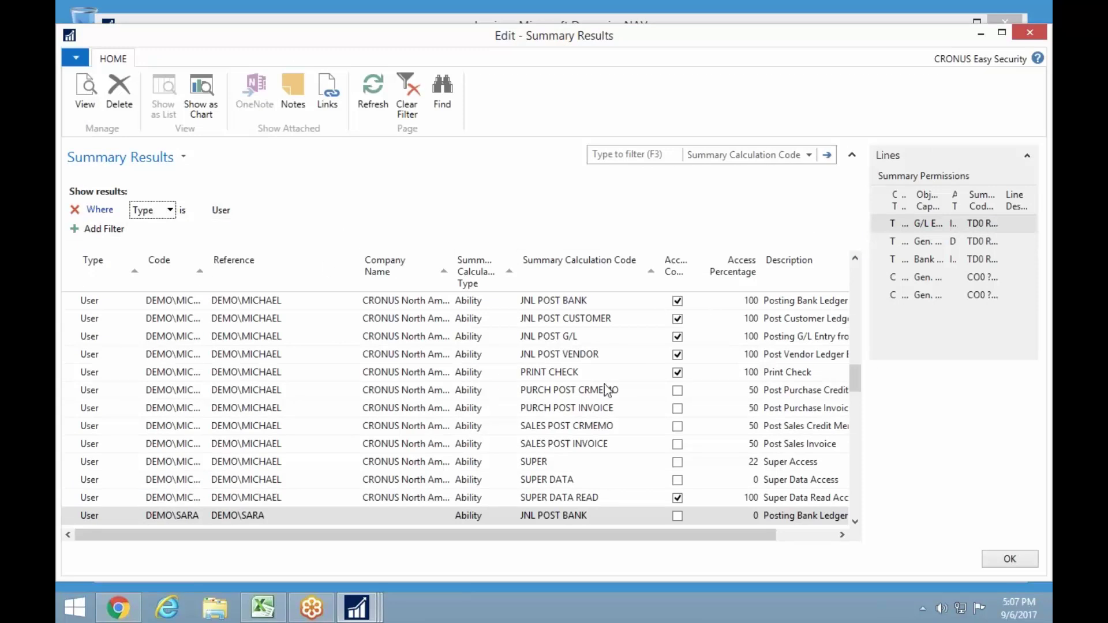
left_click(562, 430)
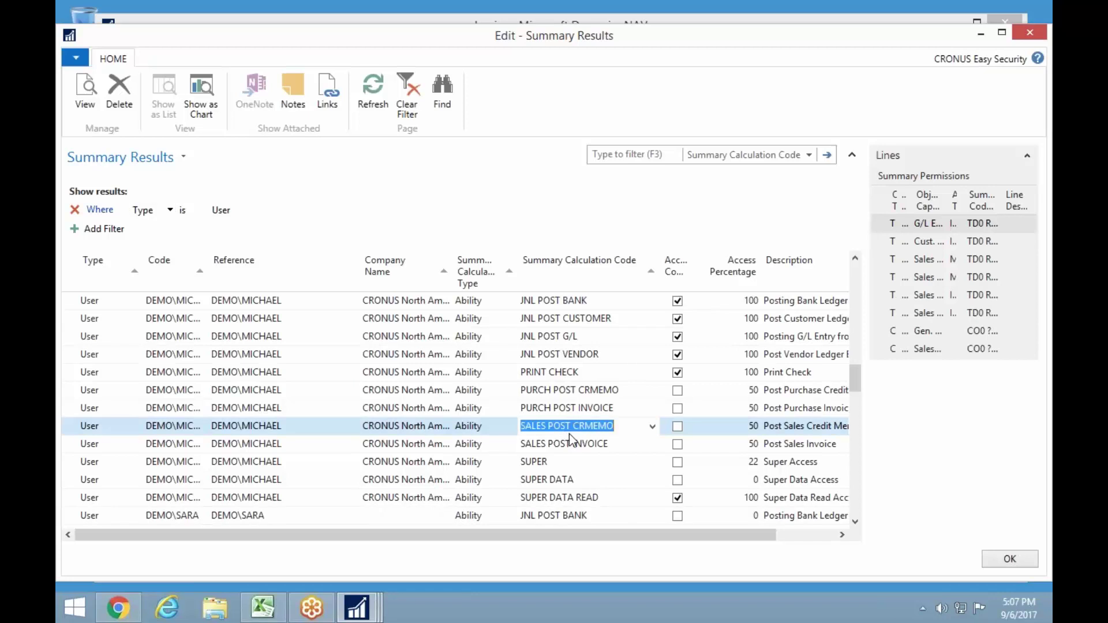
key("alt+F3")
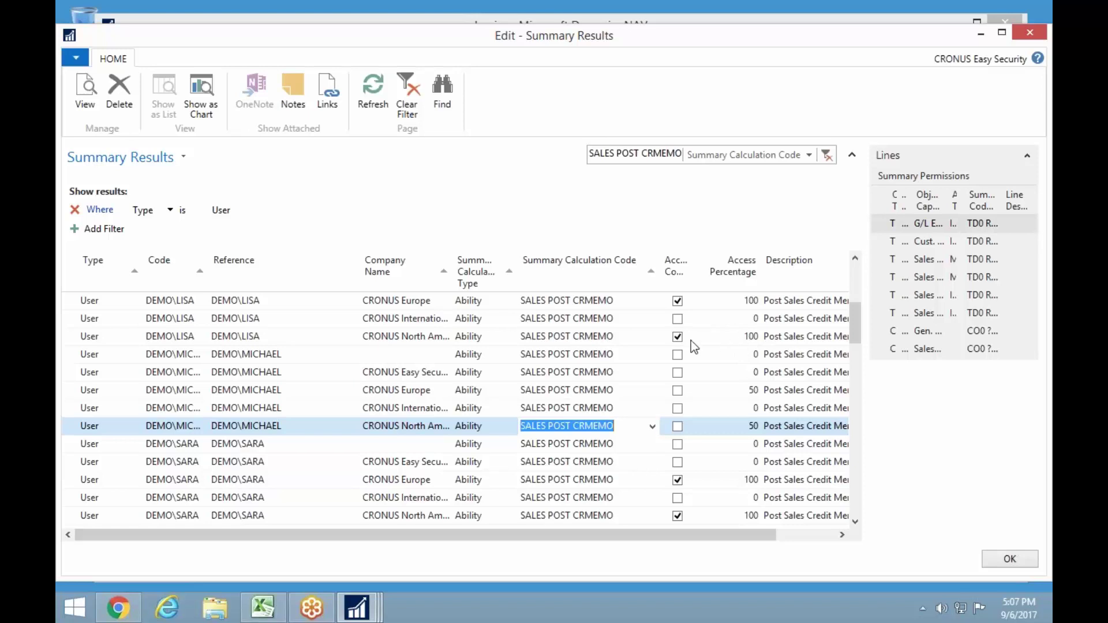
- Add a filter to Summary Results where Access Complete is Yes and look through the filtered users
left_click(74, 229)
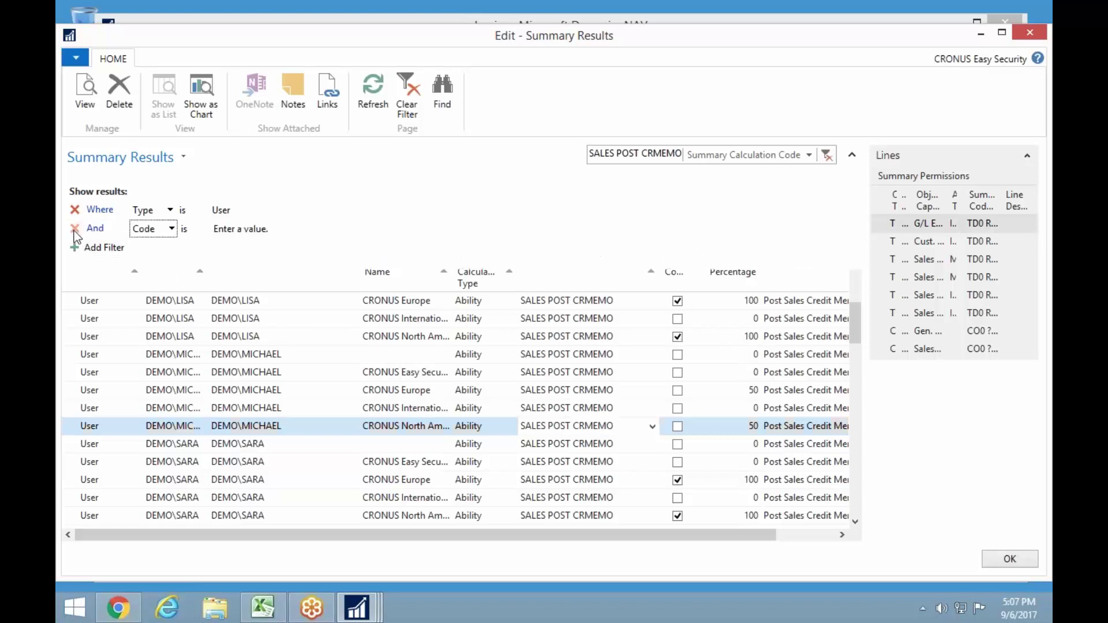
left_click(167, 230)
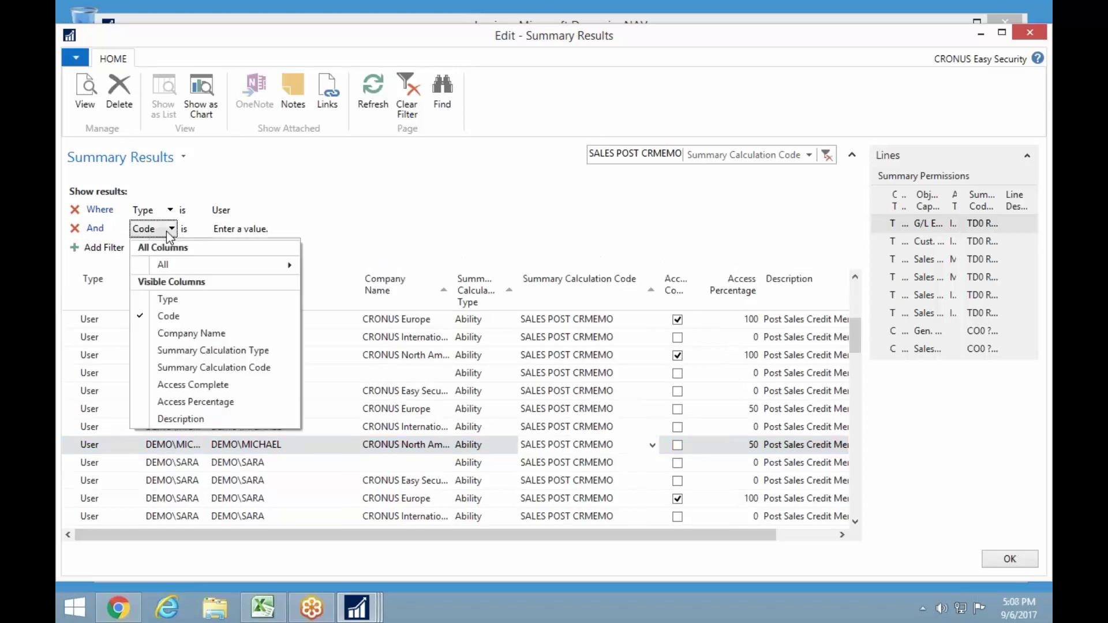
left_click(210, 386)
left_click(280, 231)
left_click(334, 229)
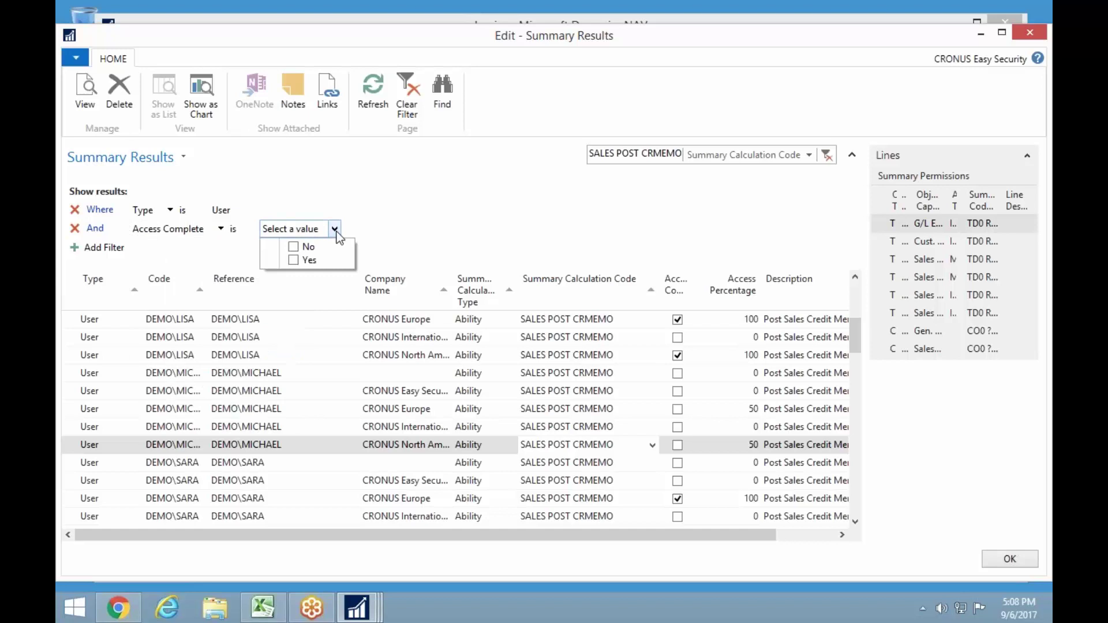
left_click(294, 261)
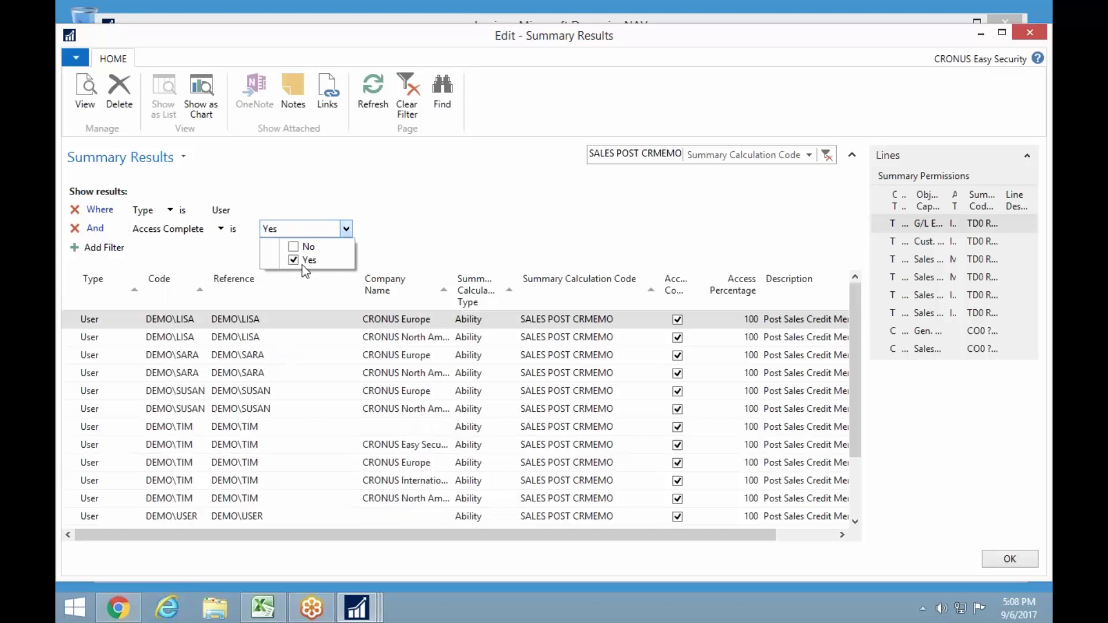
left_click(544, 335)
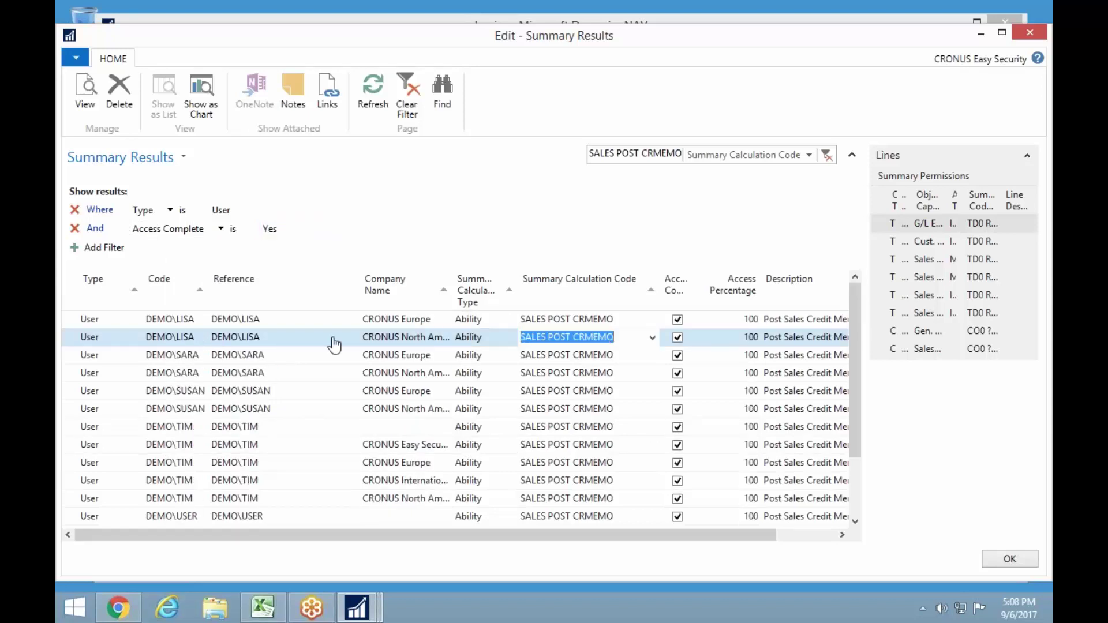
scroll(414, 426, "down", 2)
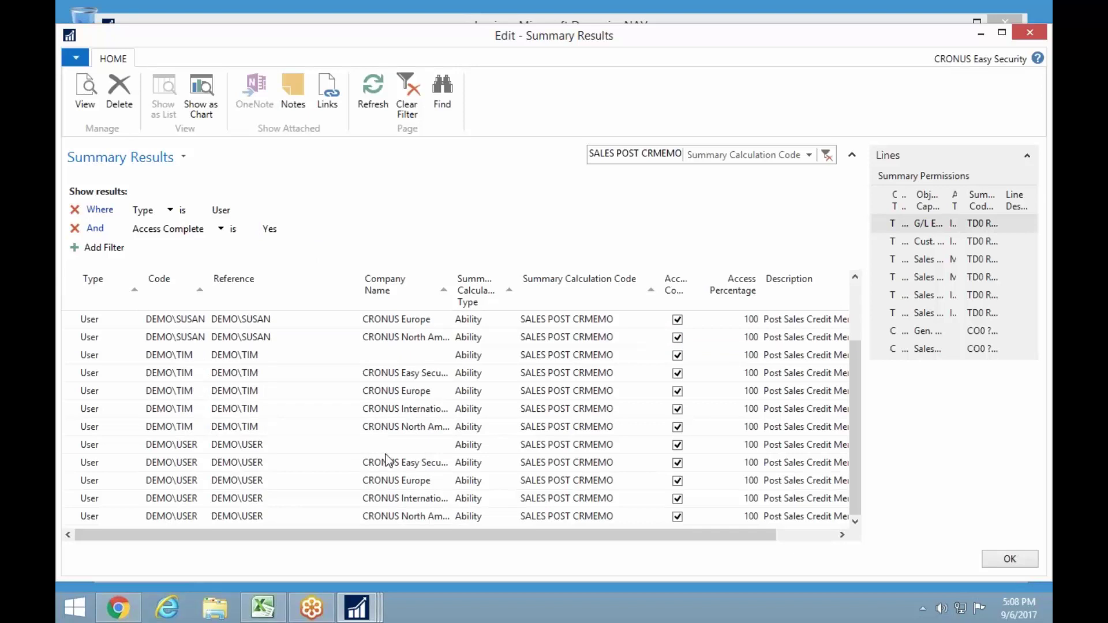
scroll(386, 458, "up", 2)
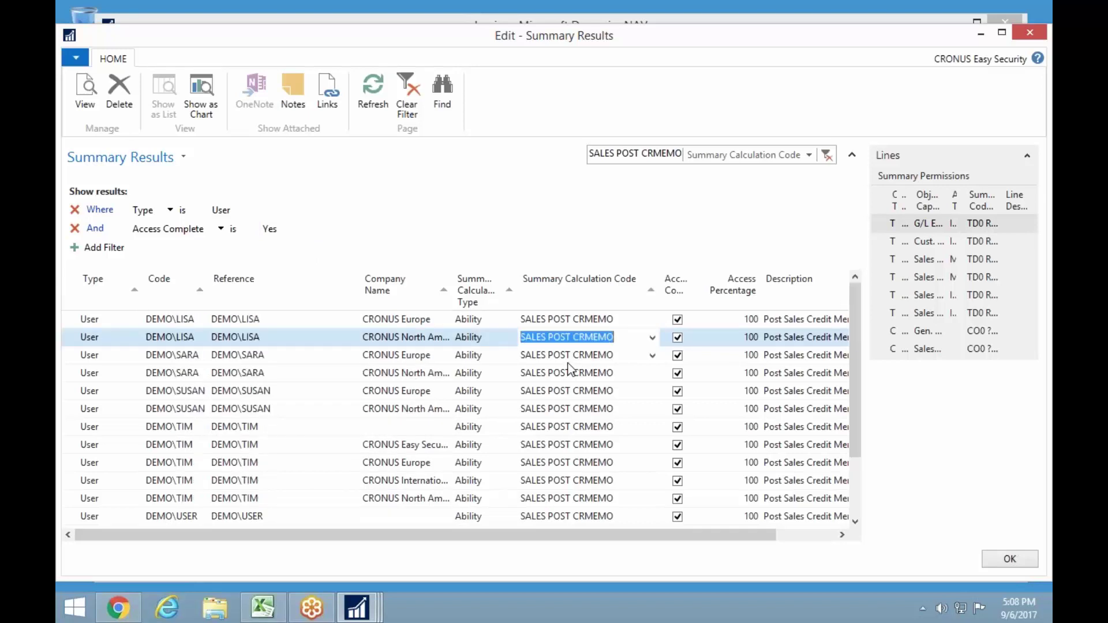
- Save the filtered Summary Results as a view named "Sales Post Credit memo" in the Home activity group and restart the application
left_click(182, 158)
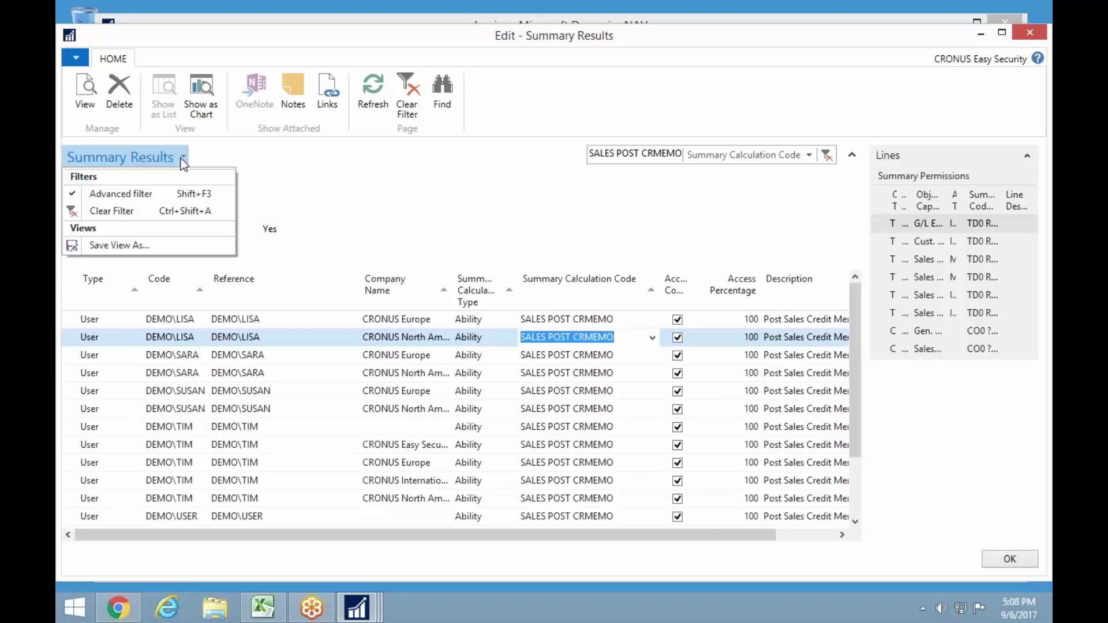
left_click(133, 246)
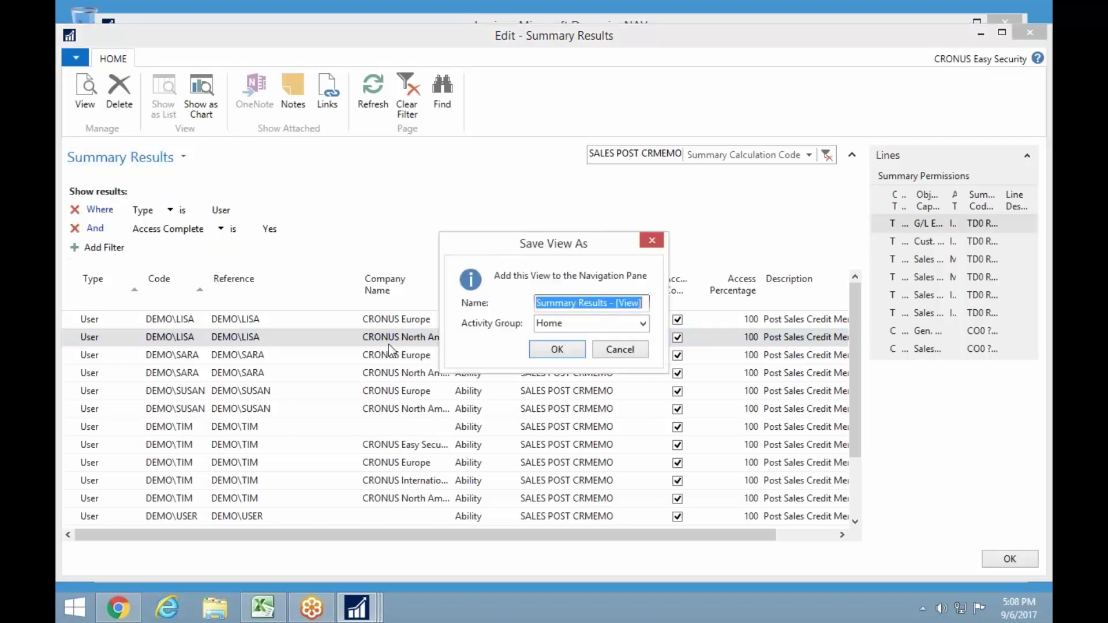
type("Sa")
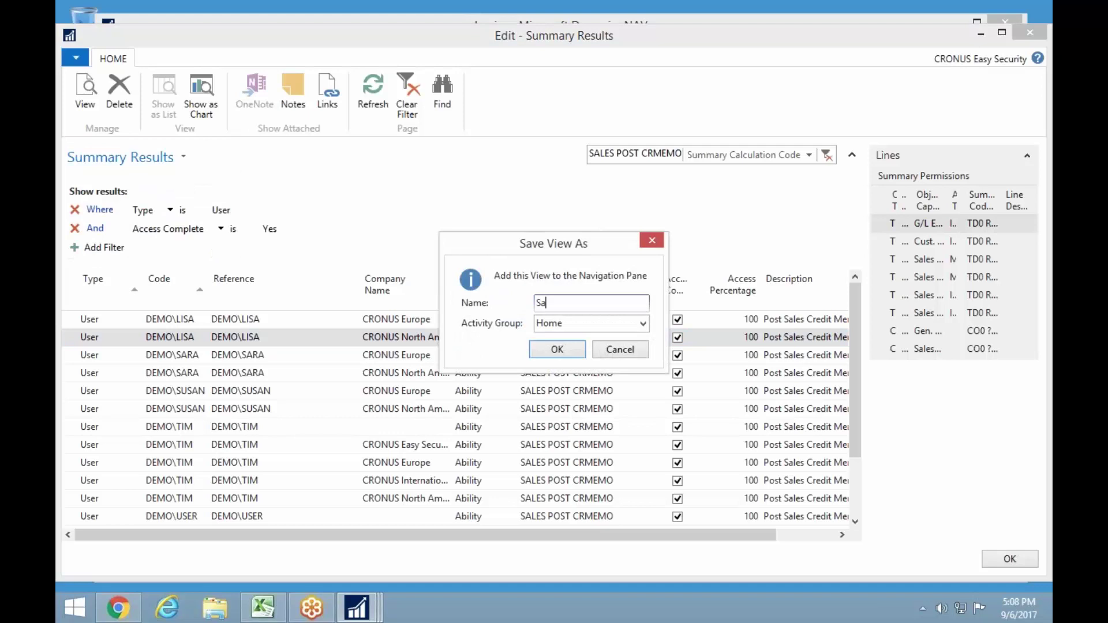
type("les Post Creedit")
key("BackSpace")
key("BackSpace")
key("BackSpace")
key("BackSpace")
key("BackSpace")
type("dit memo")
key("Return")
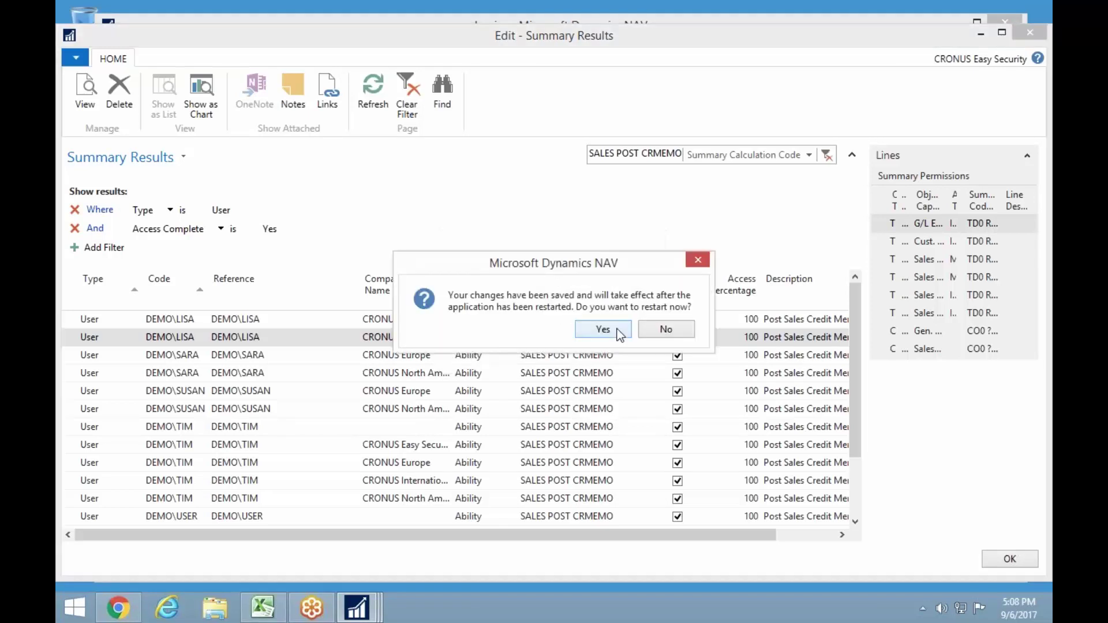
left_click(616, 330)
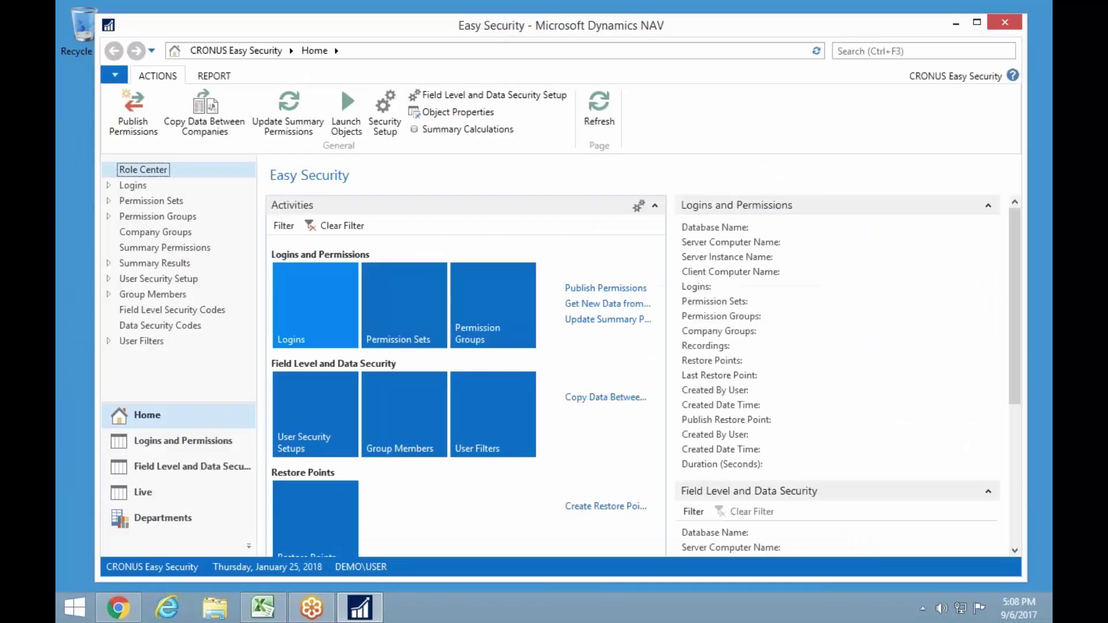
- Open the saved Sales Post Credit memo view and change its Summary Calculation Code filter to PRINT CHECK
left_click(110, 263)
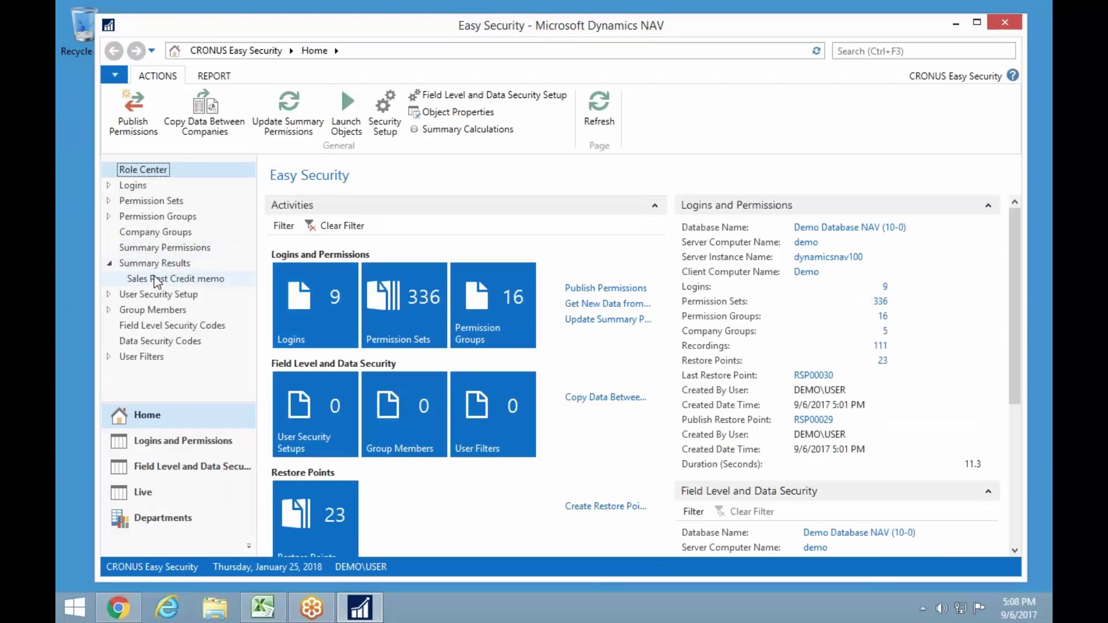
left_click(169, 280)
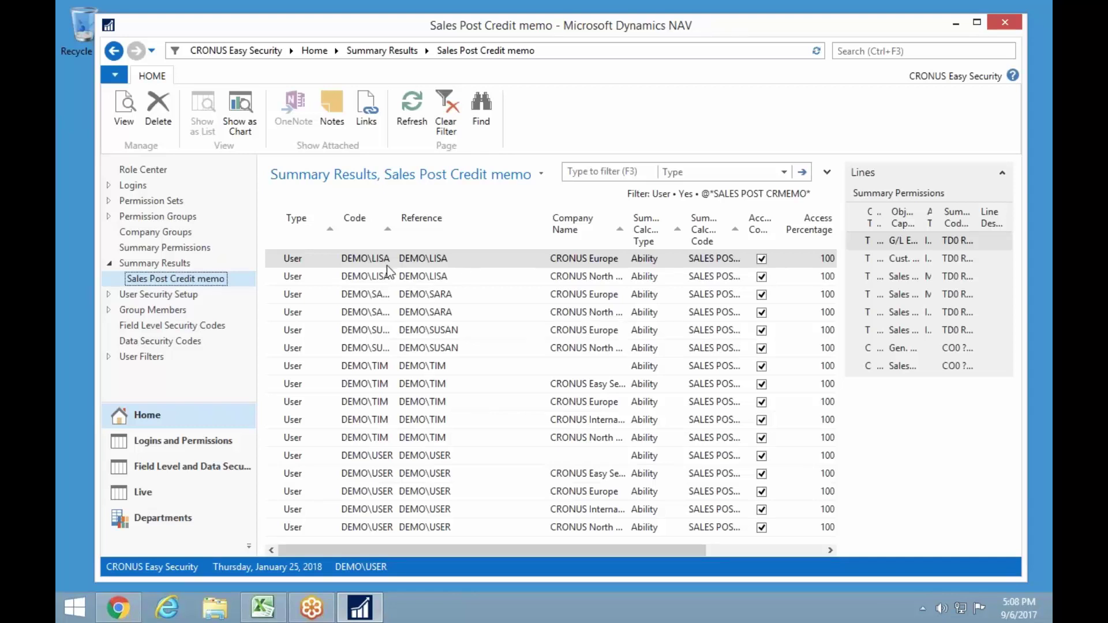
left_click(828, 172)
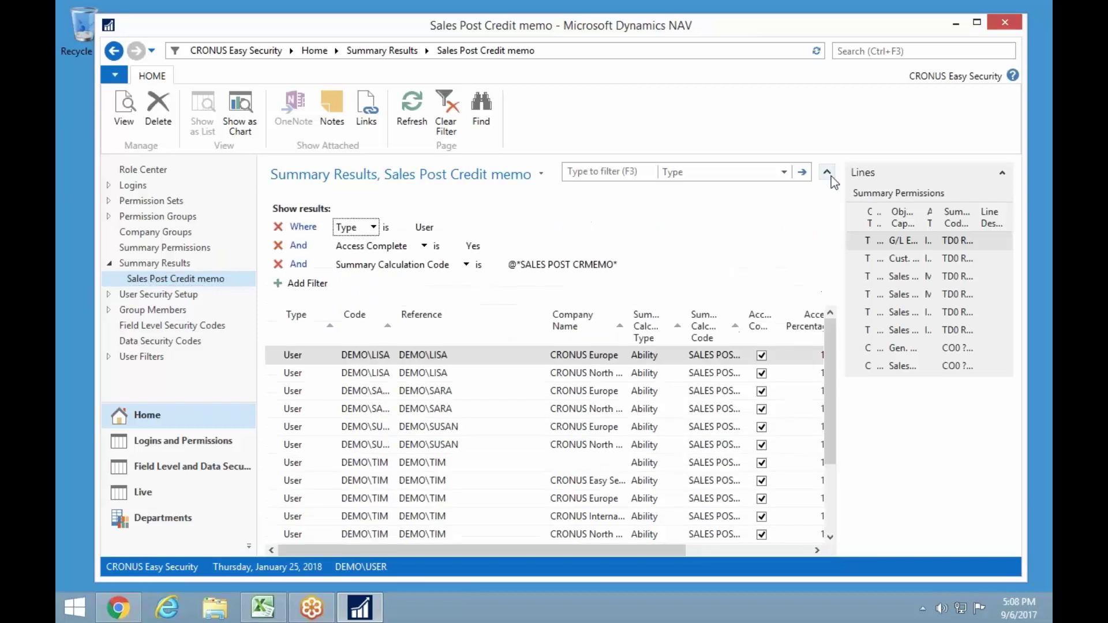
left_click(566, 265)
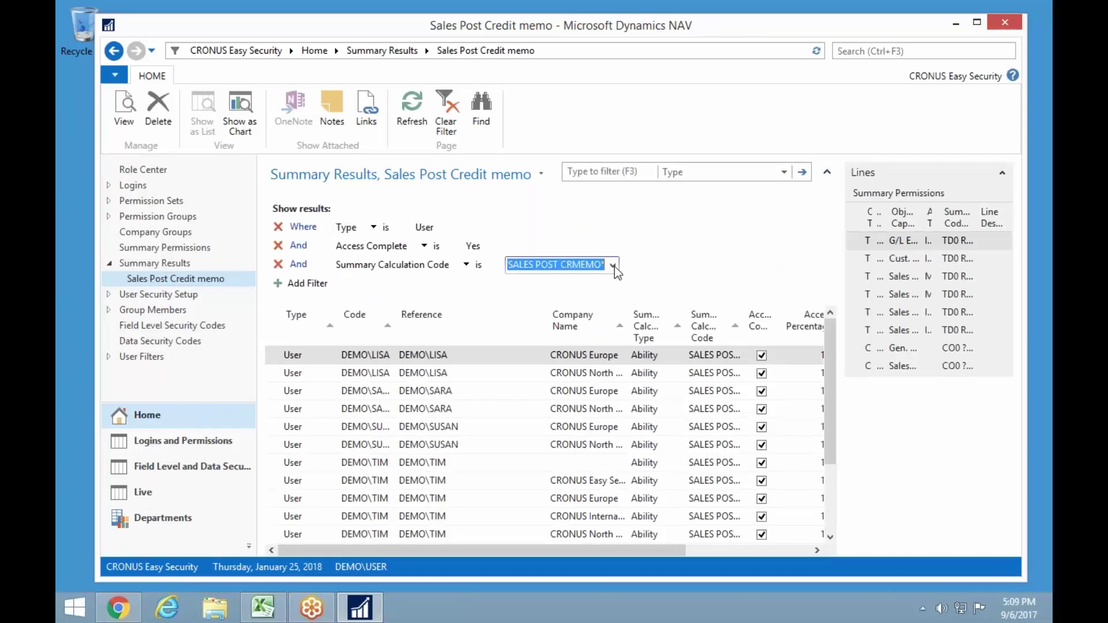
left_click(612, 265)
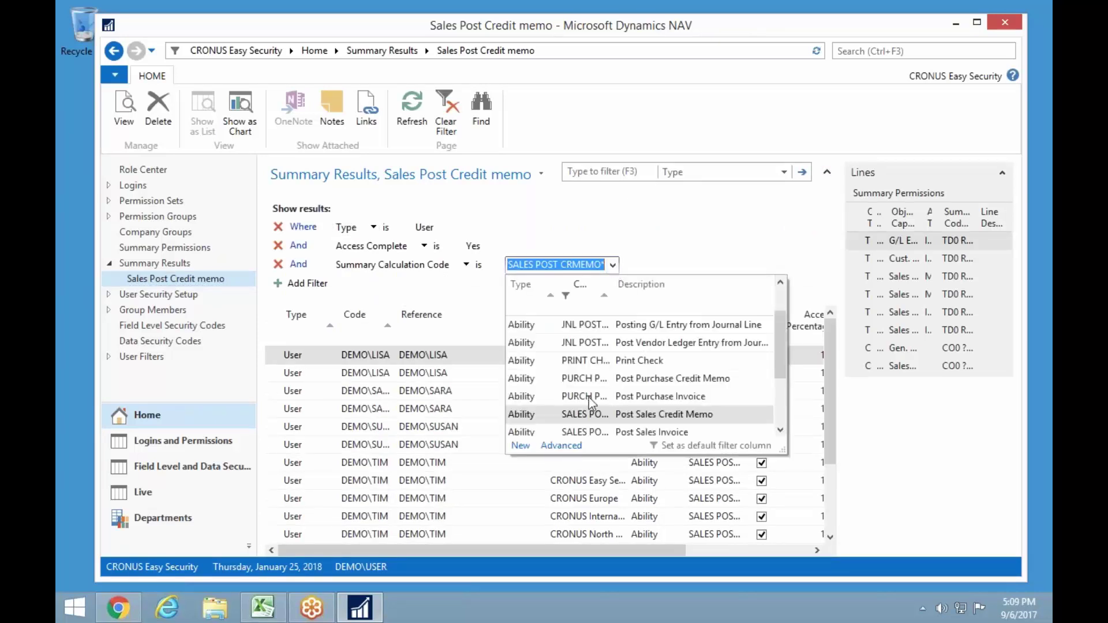
left_click(586, 361)
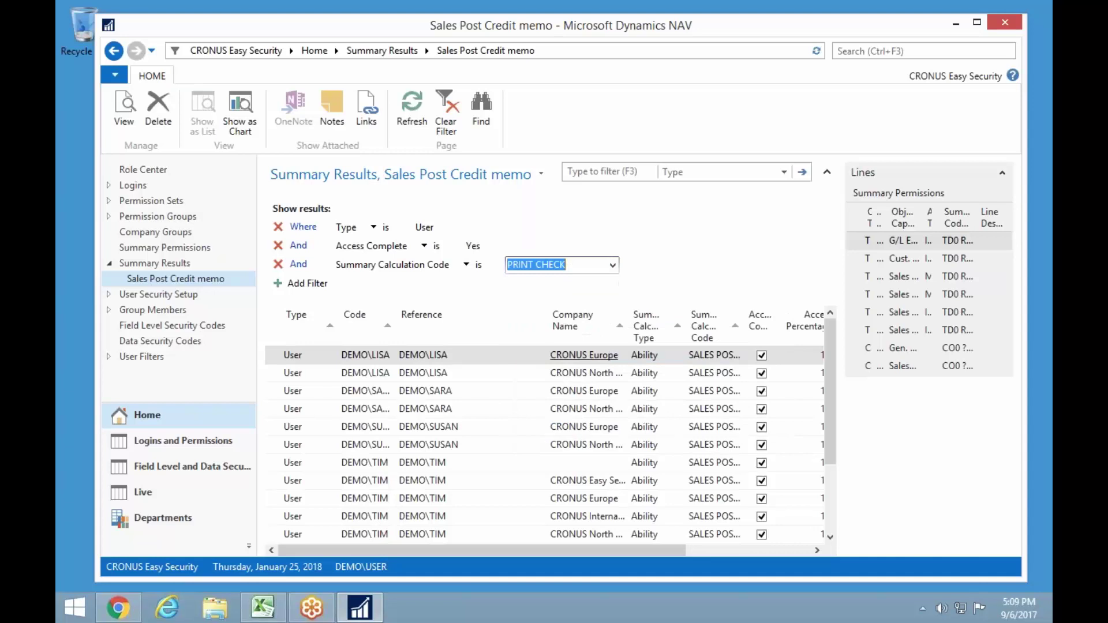
key("Tab")
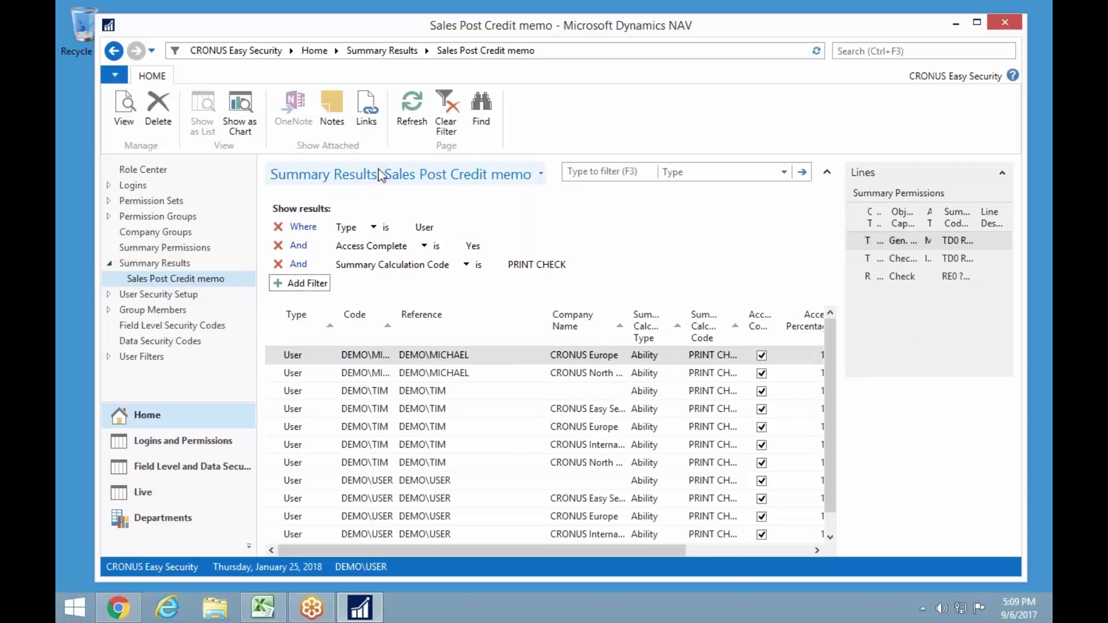
- Save the filtered Summary Results as a new view named "Print Check" in the Home activity group and restart the application
left_click(541, 175)
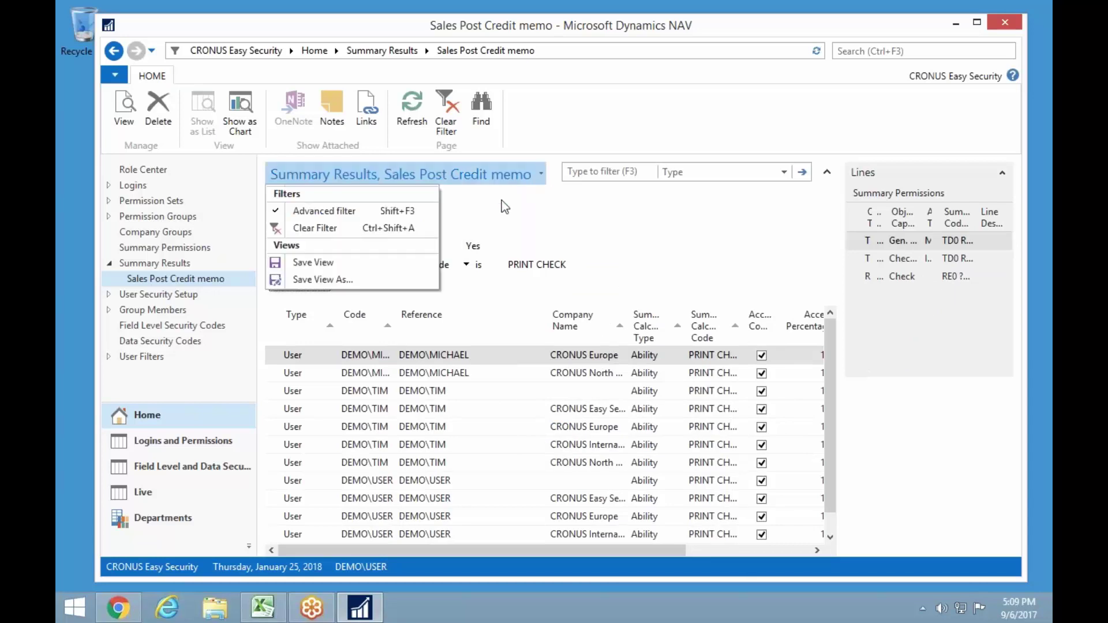
left_click(318, 280)
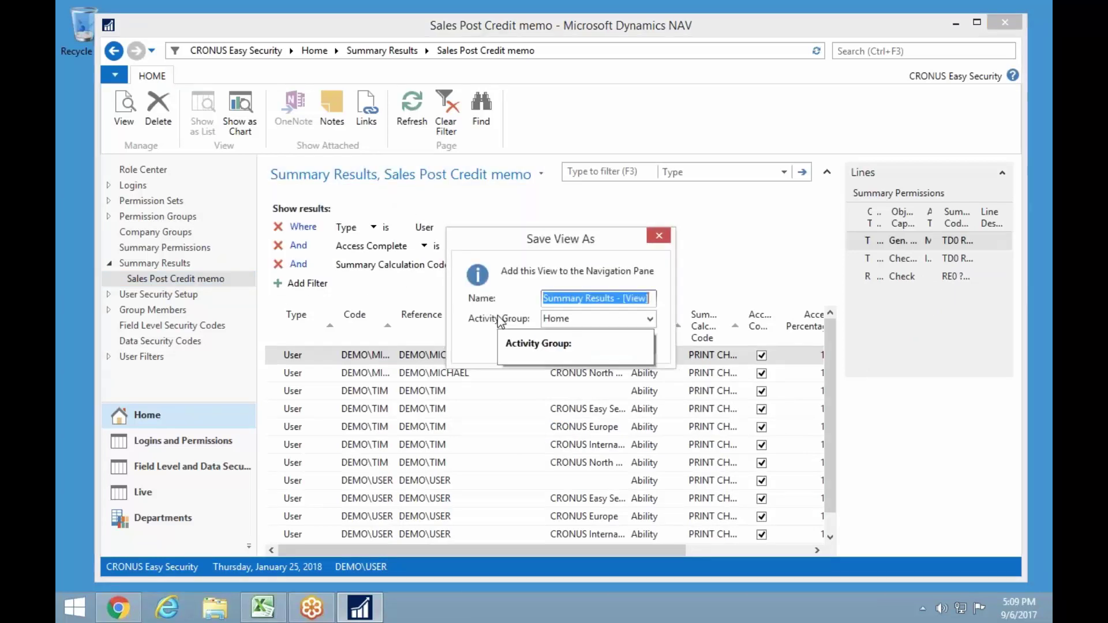
type("Print Check")
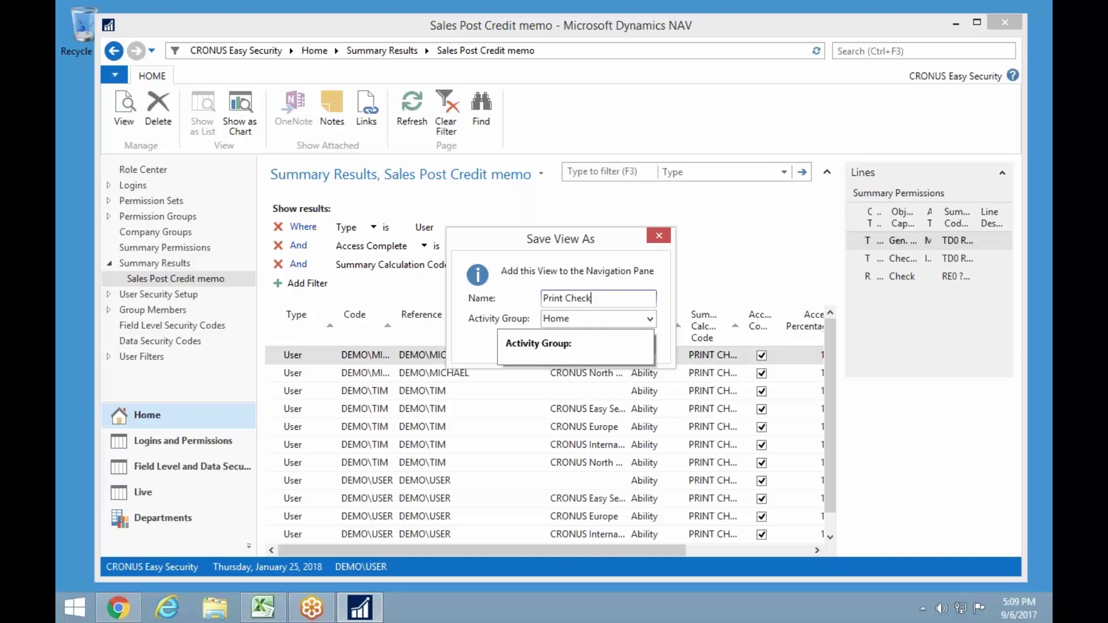
key("Return")
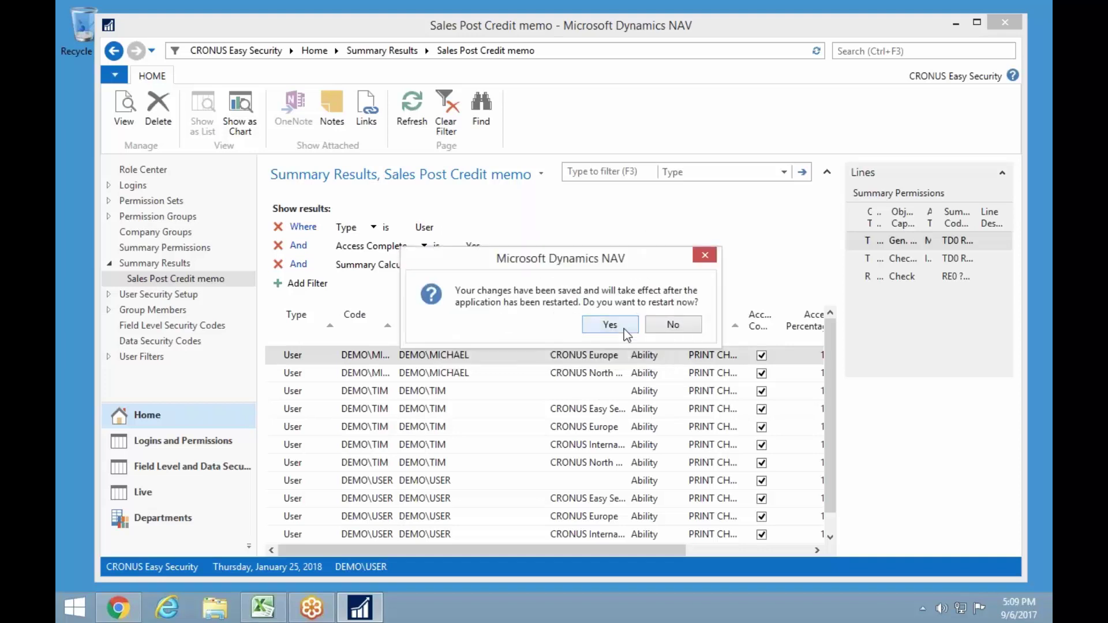
left_click(673, 324)
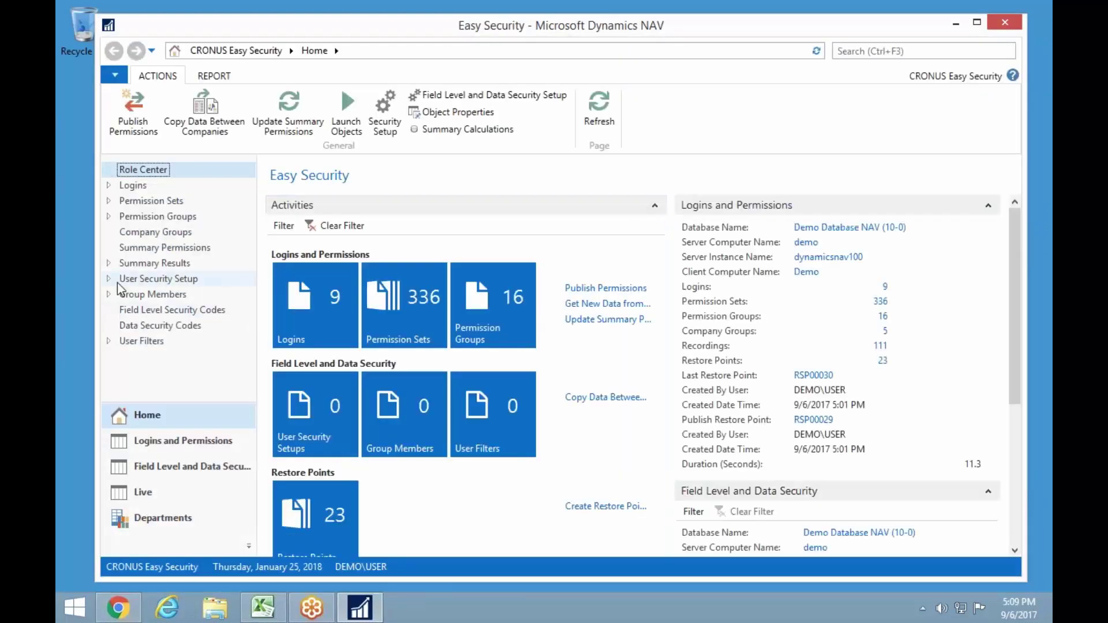
- Open the saved Print Check view under Summary Results and look at its Print & Send options
left_click(109, 263)
left_click(160, 295)
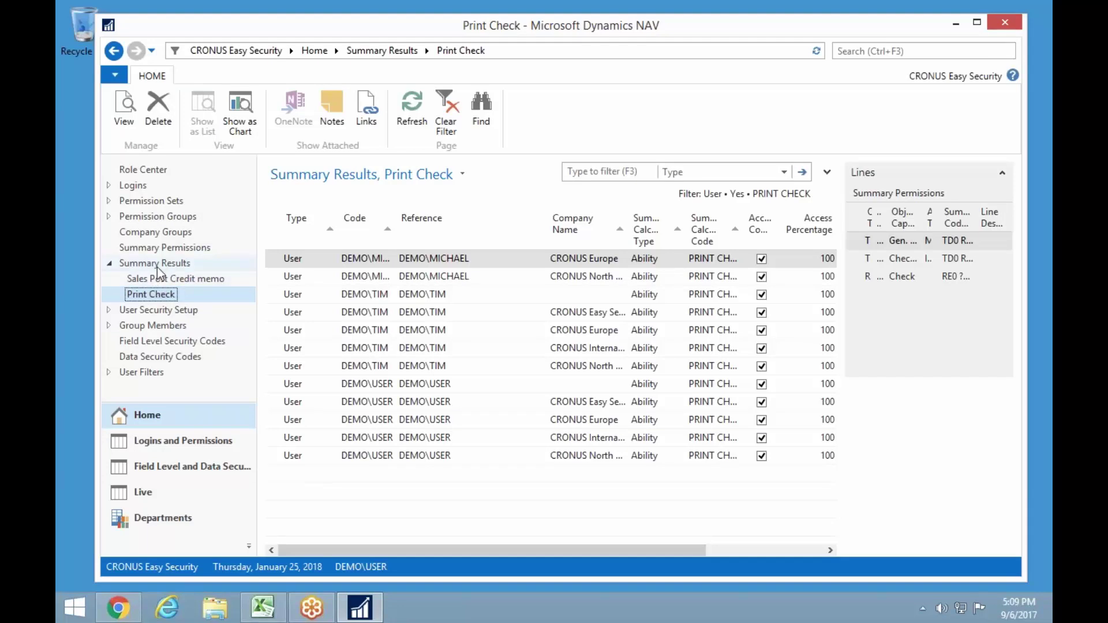
left_click(115, 75)
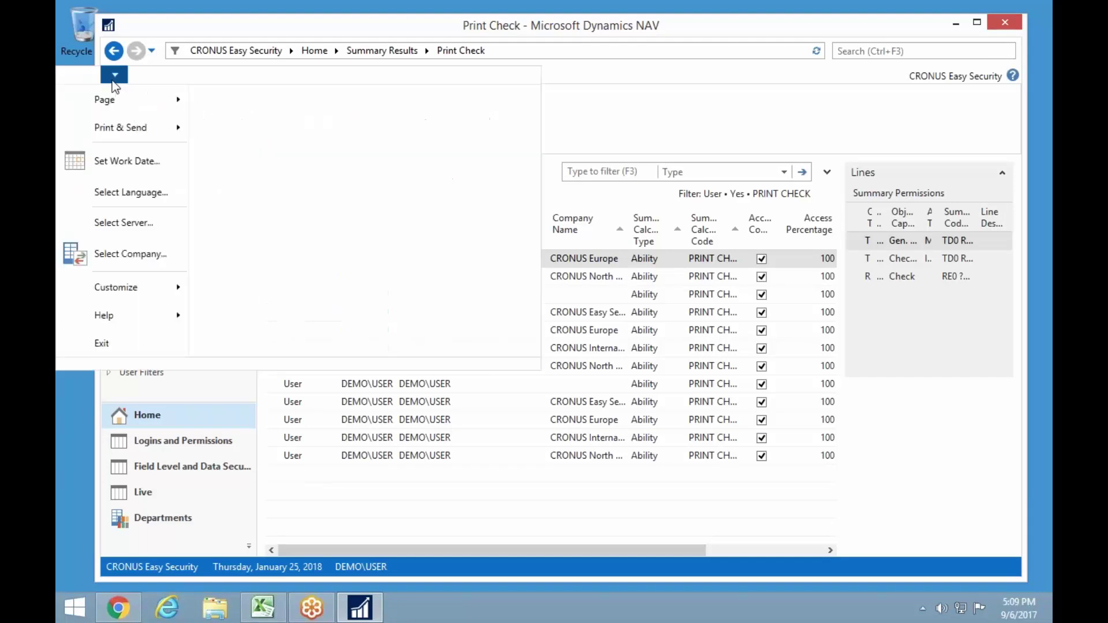
mouse_move(119, 133)
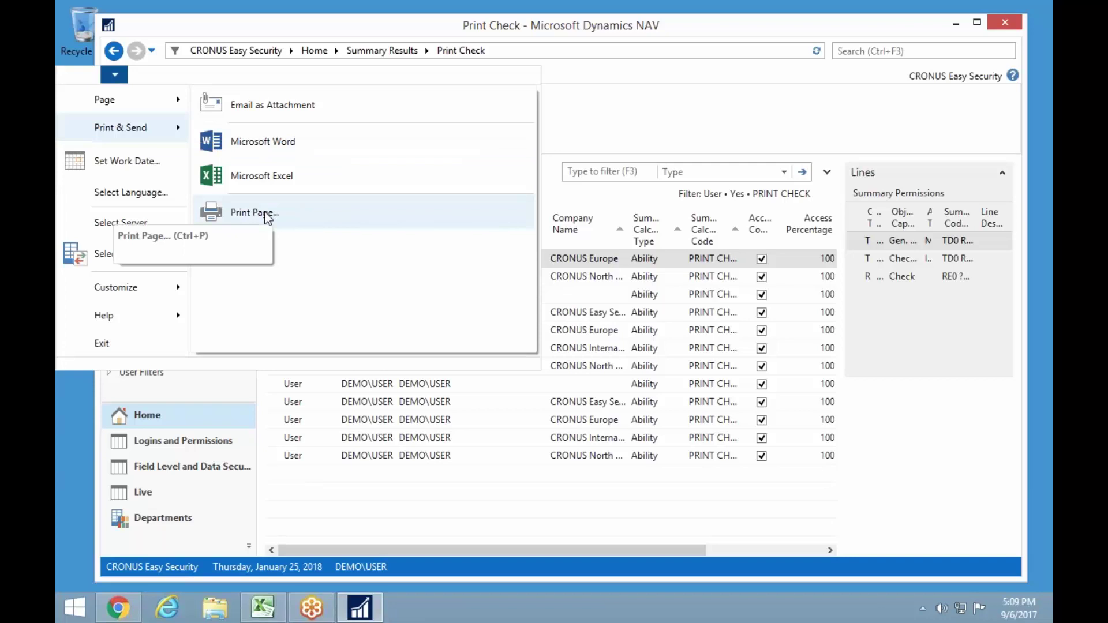
left_click(269, 180)
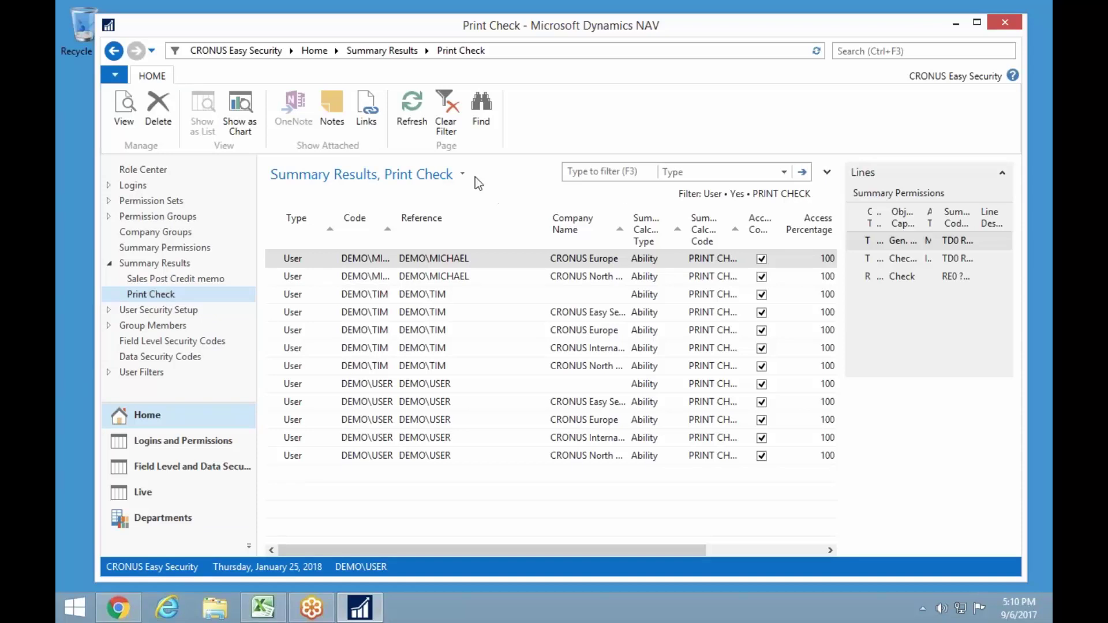
- Open the Restore Points list in the Archive section of Easy Security's Logins and Permissions department
left_click(176, 280)
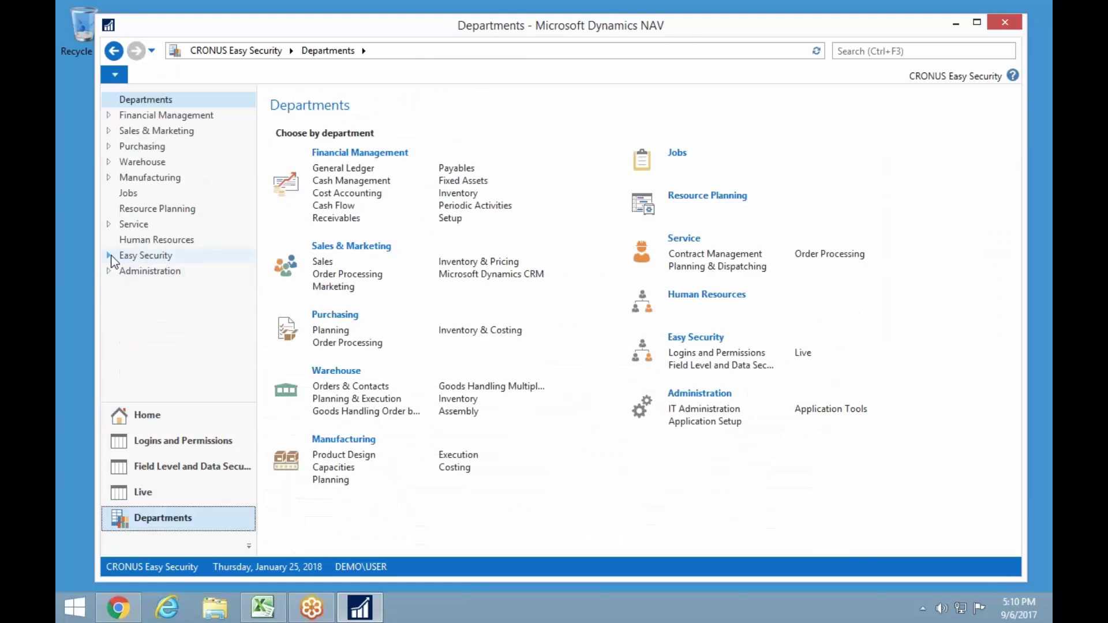
left_click(138, 255)
left_click(161, 274)
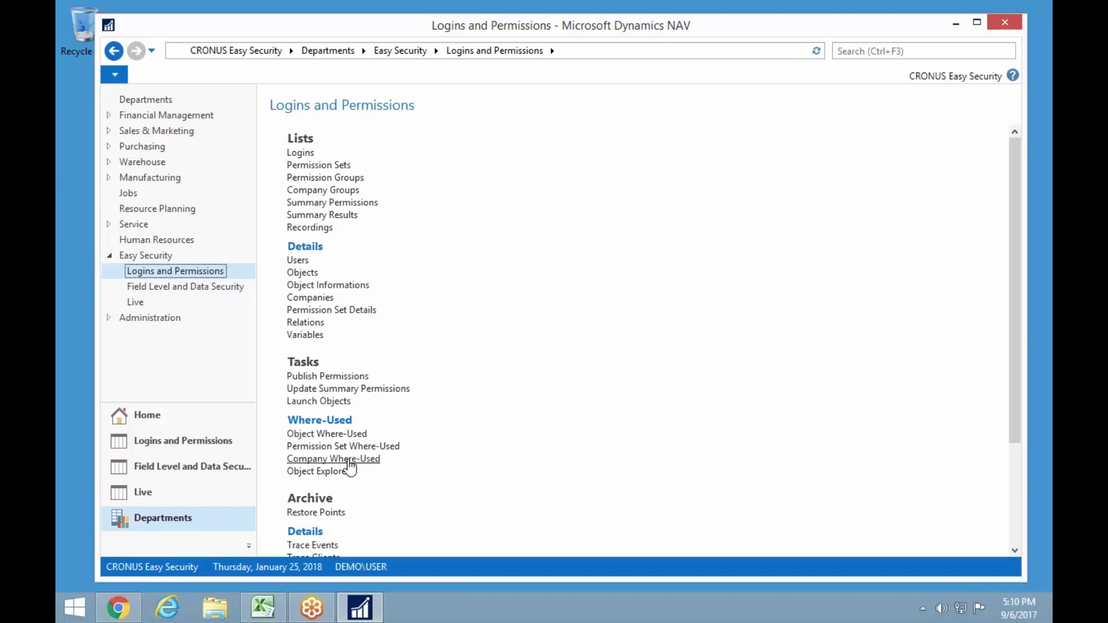
left_click(316, 513)
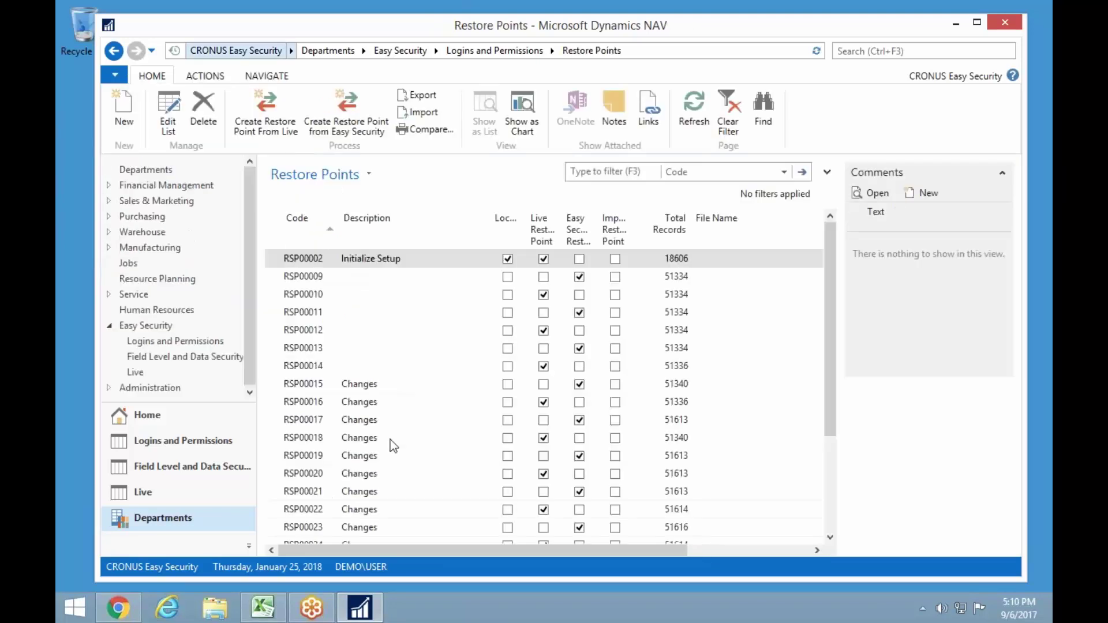
- Look through the restore points, mark RSP00030 as locked in the editable list and close the editor
scroll(427, 433, "down", 5)
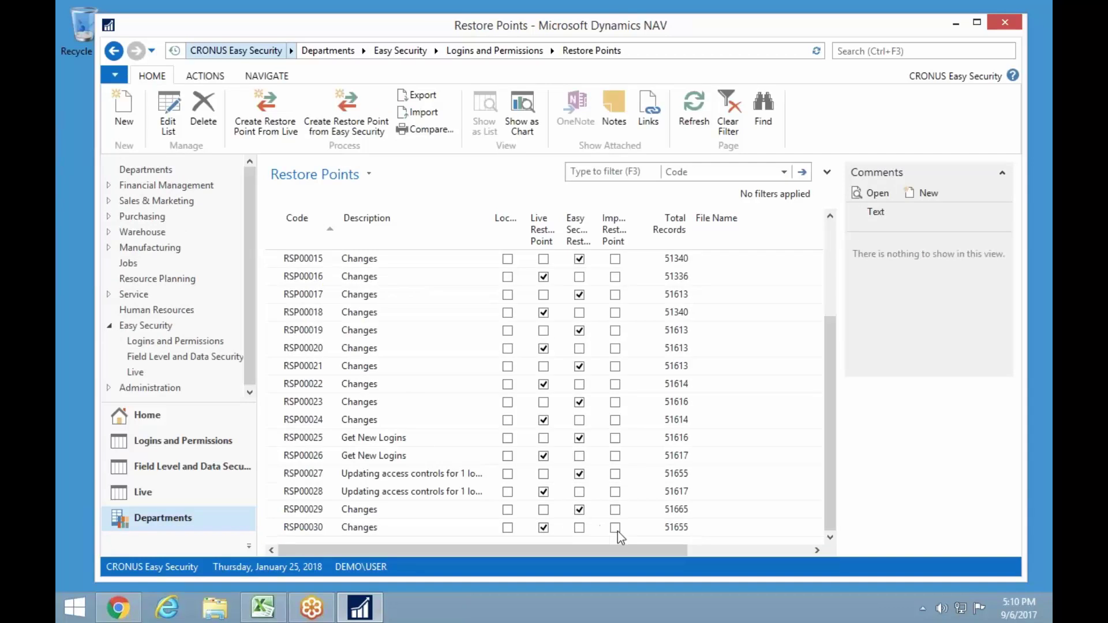
left_click(372, 529)
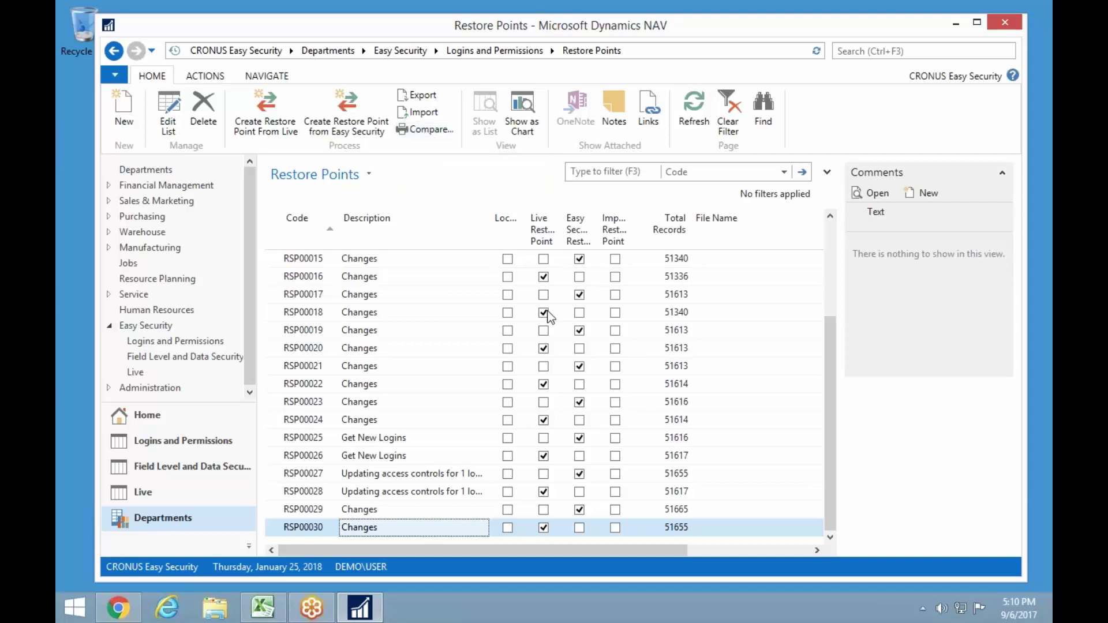
scroll(553, 316, "up", 3)
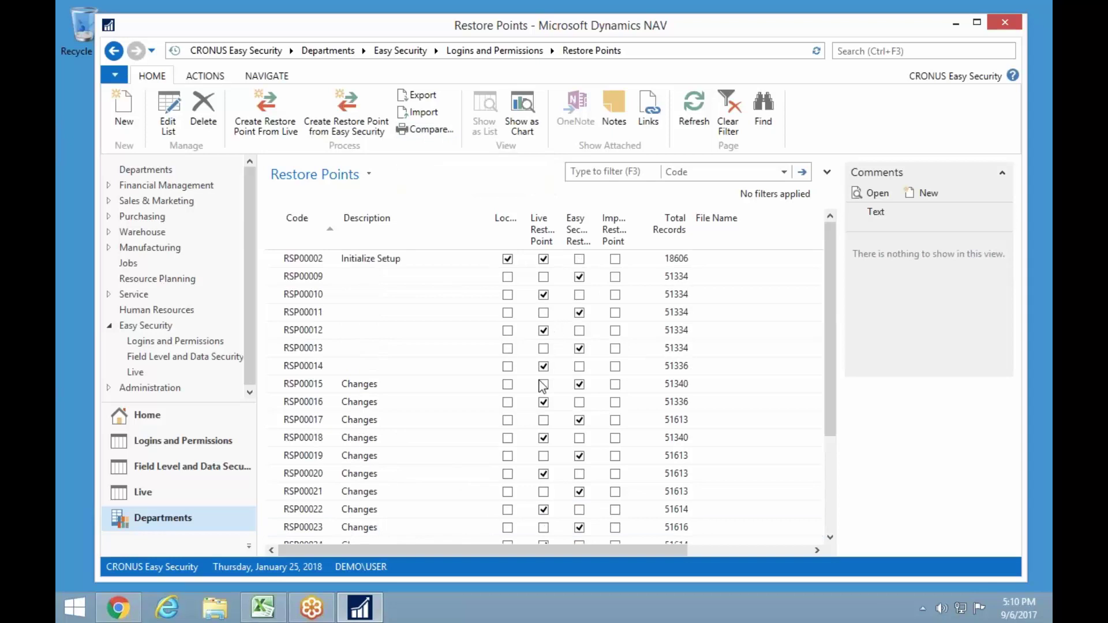
scroll(539, 385, "down", 5)
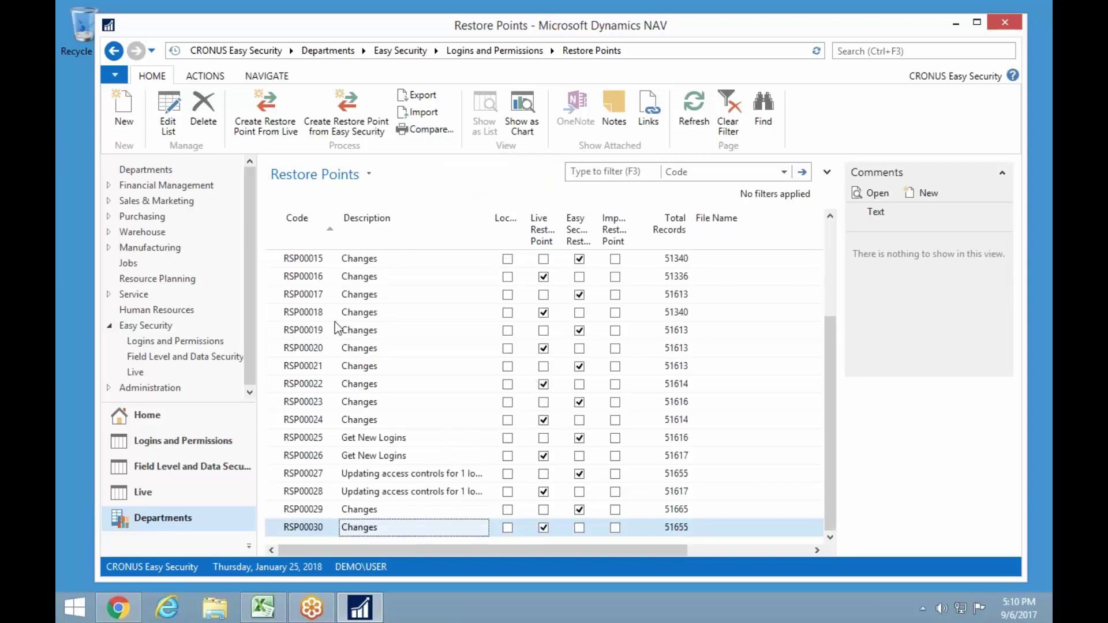
scroll(391, 390, "up", 3)
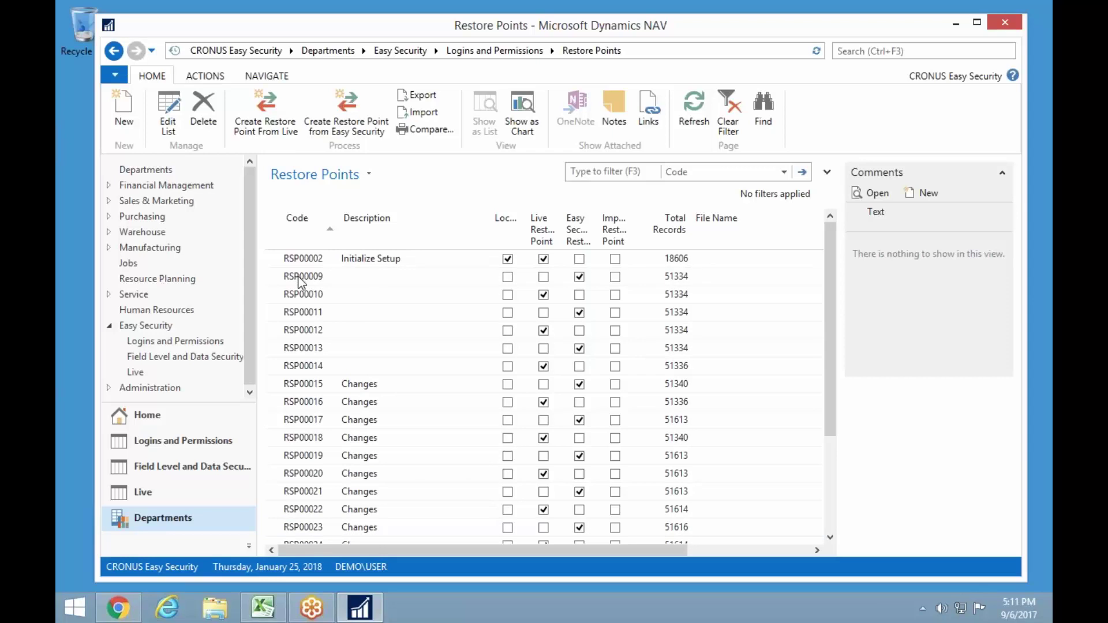
scroll(370, 404, "down", 3)
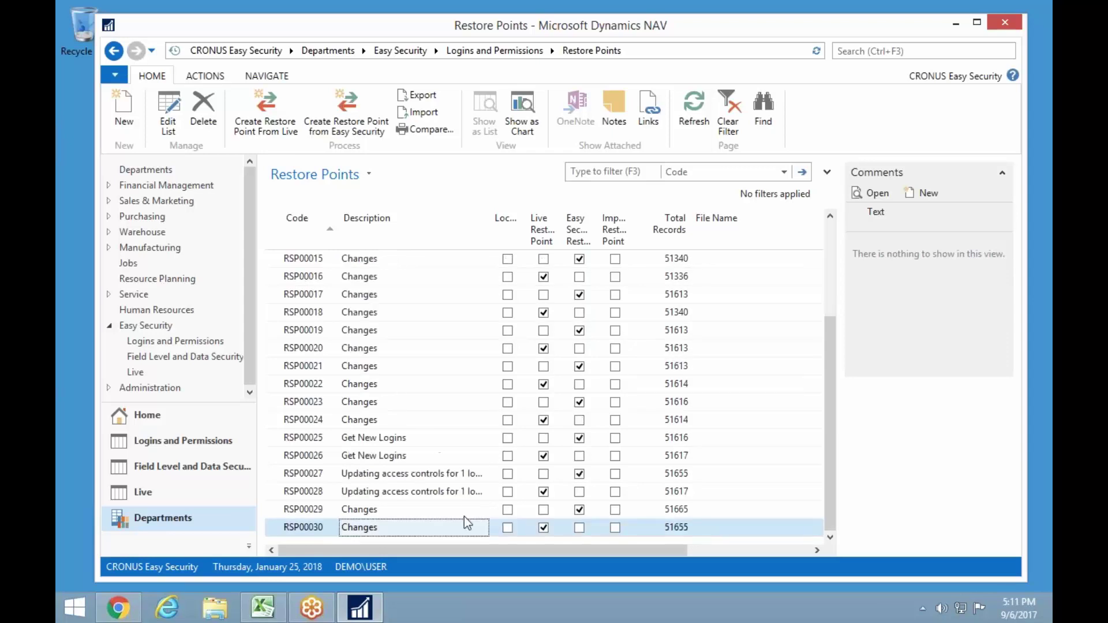
left_click(507, 529)
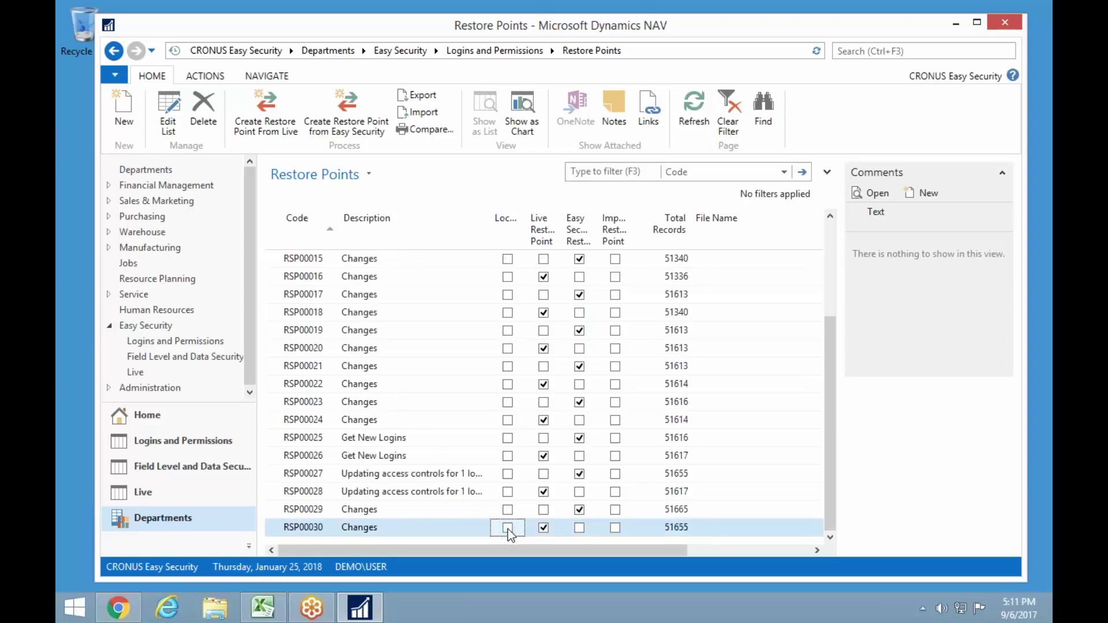
left_click(168, 112)
scroll(352, 442, "down", 1)
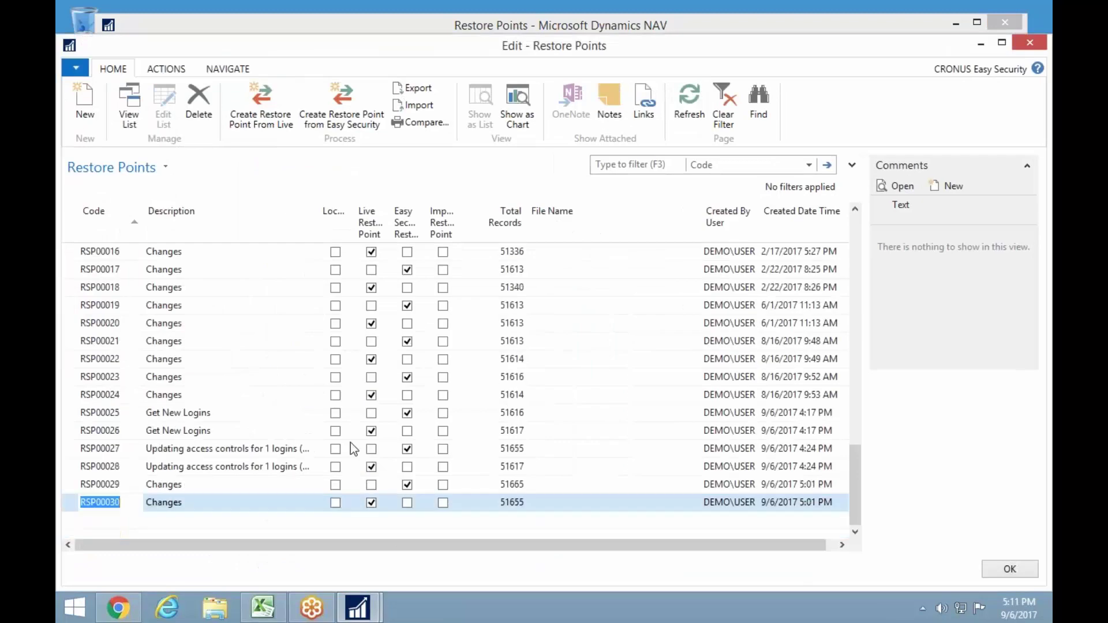
left_click(336, 502)
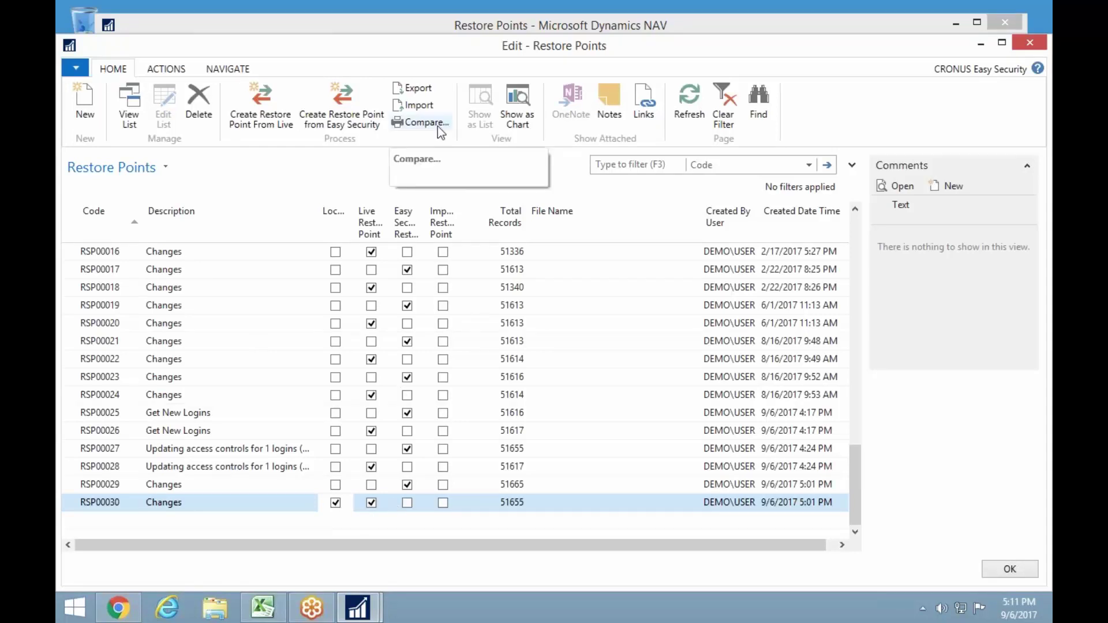
key("Escape")
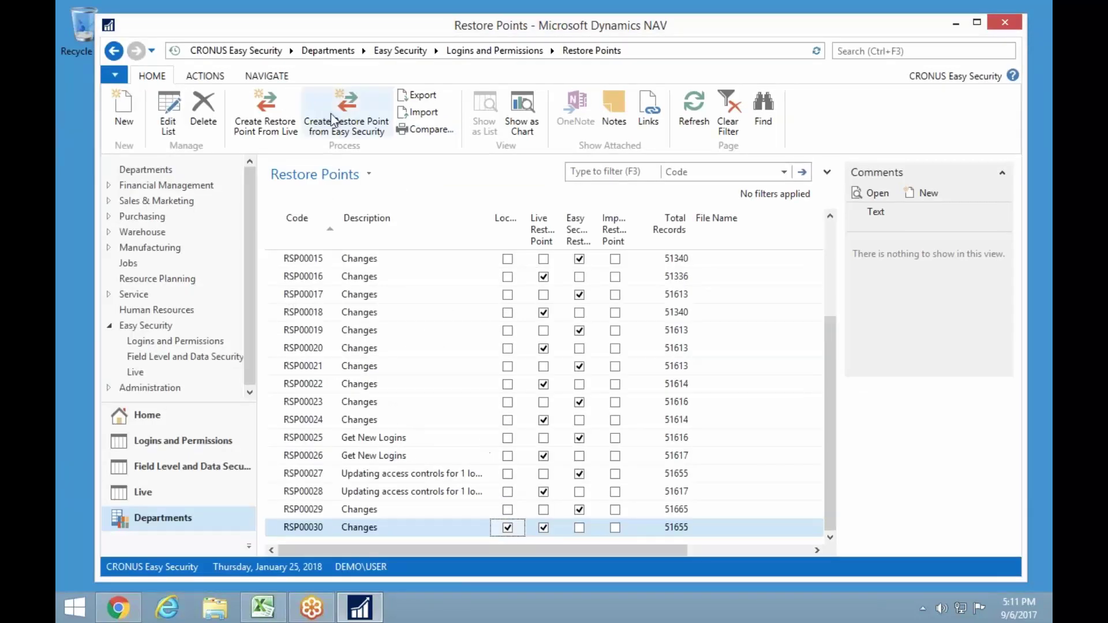
- View the available restore point actions and open the Permission Sets list of Easy Security's Logins and Permissions department
left_click(214, 77)
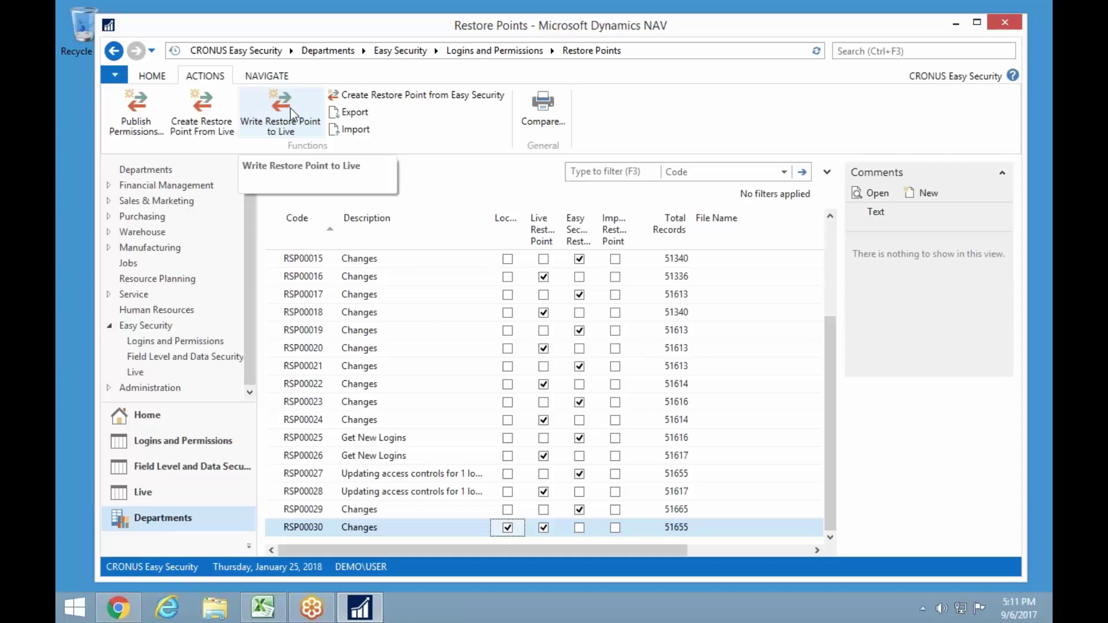
left_click(168, 343)
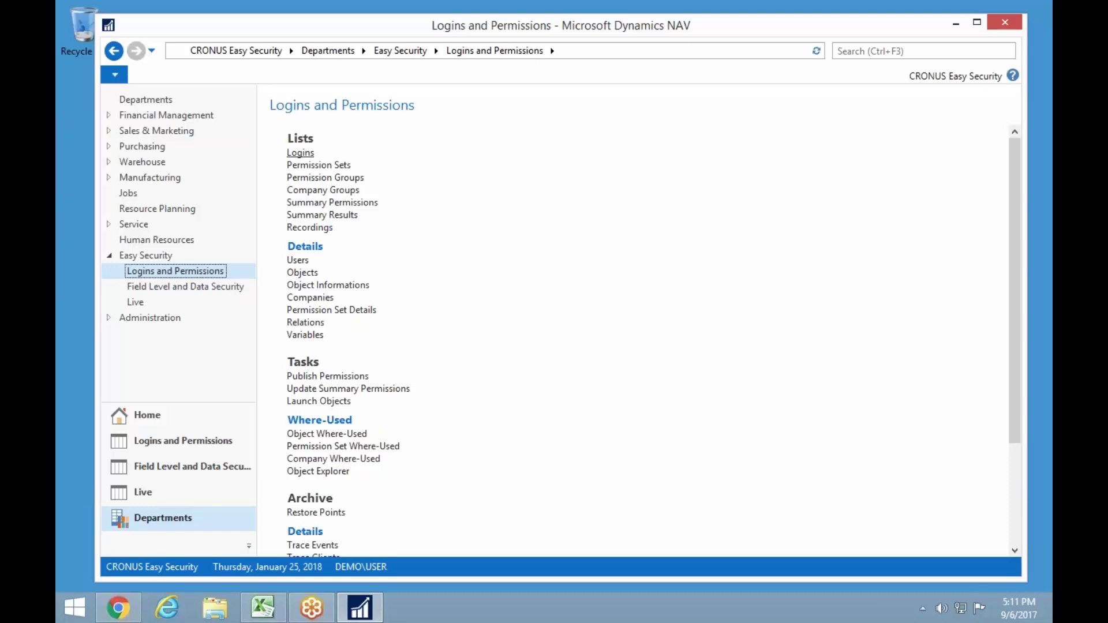
left_click(306, 165)
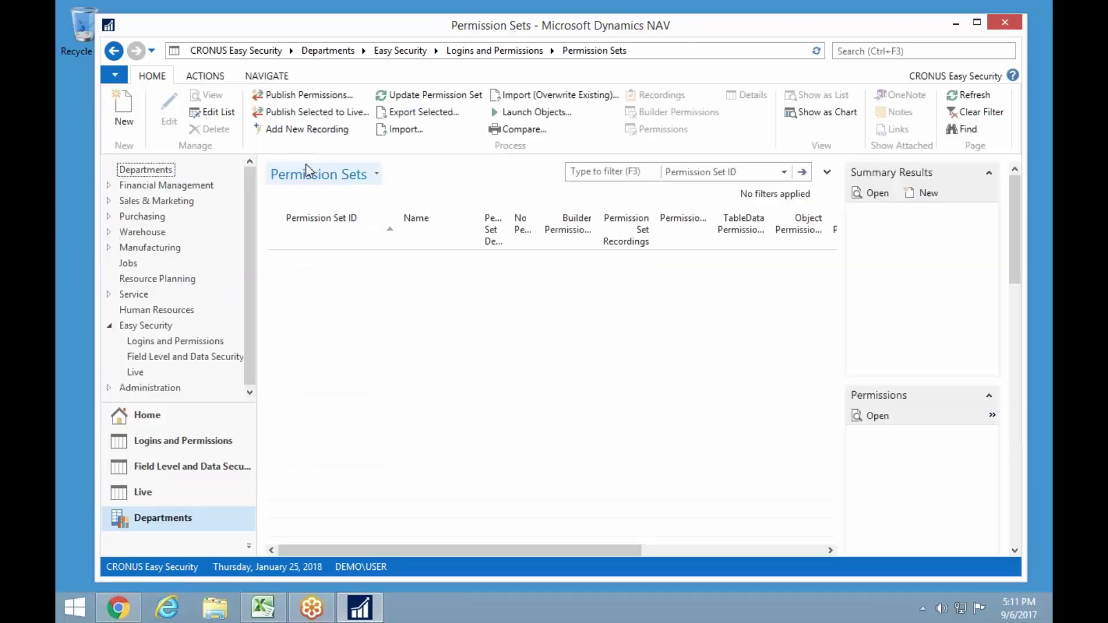